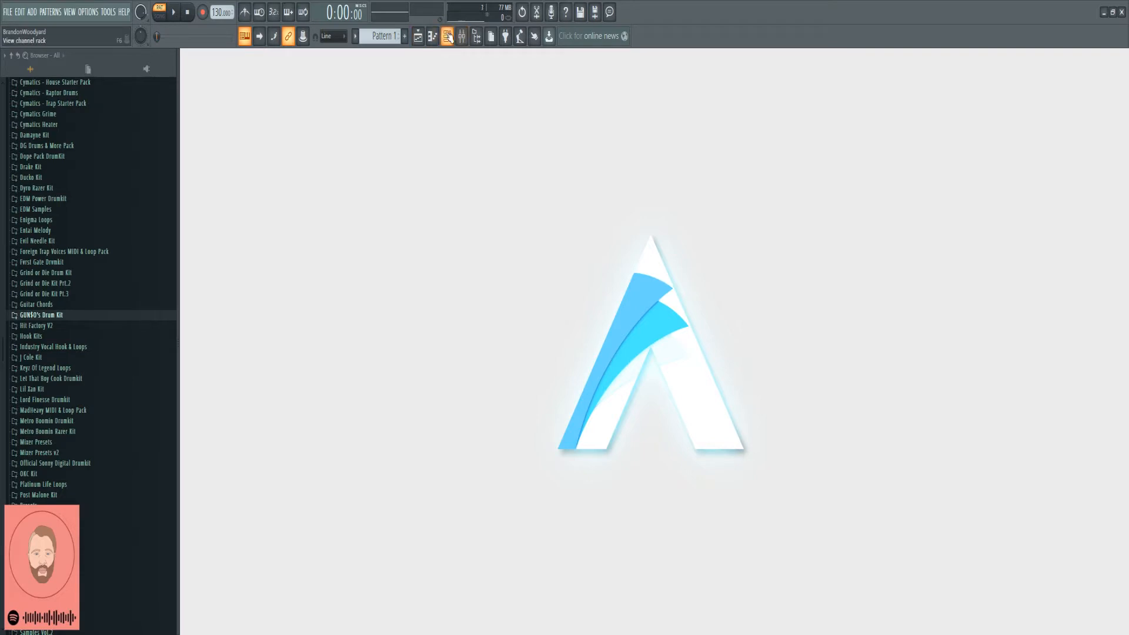
Step: Rename the Nexus [64bit] channel in the channel rack to Nexus and give it a blue colour
left_click(448, 37)
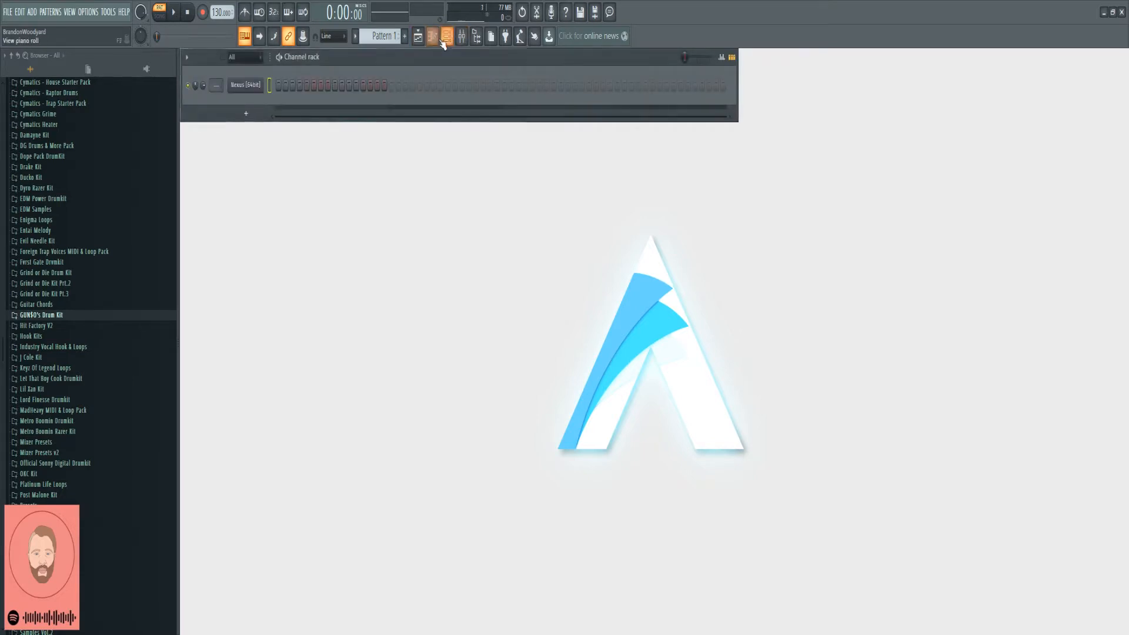
right_click(256, 87)
mouse_move(299, 175)
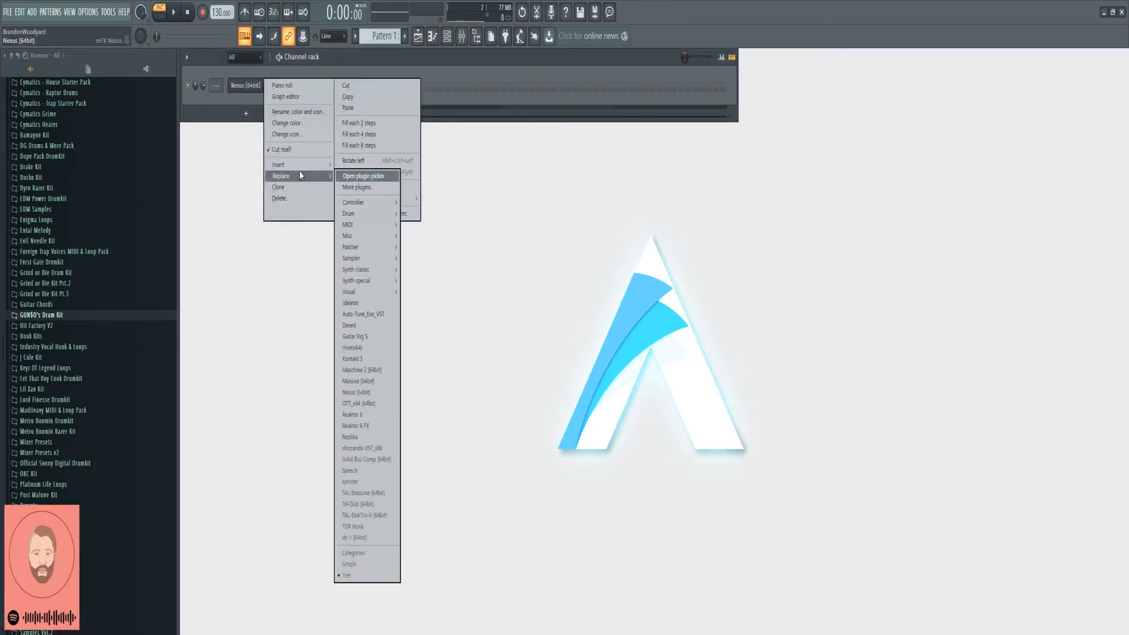
left_click(298, 111)
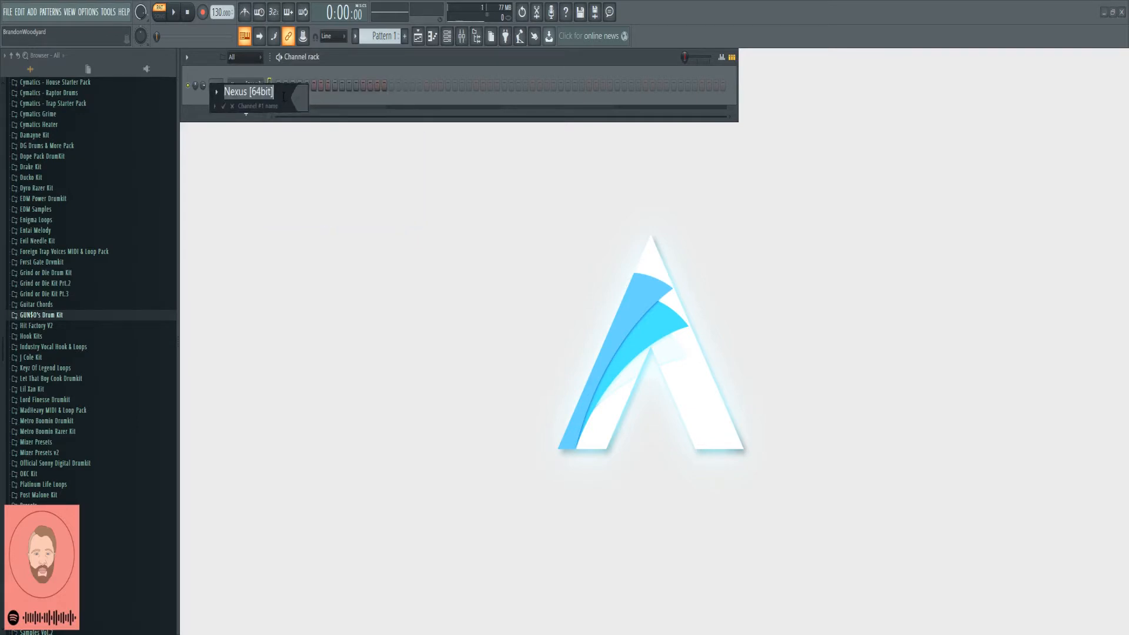
type("Nexus")
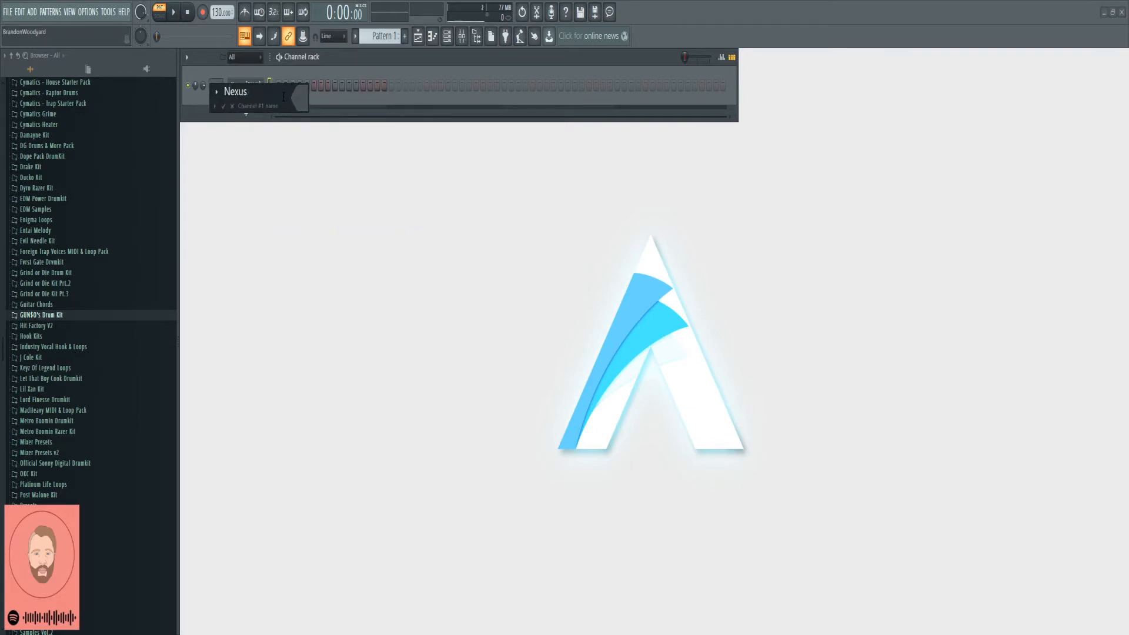
left_click(300, 106)
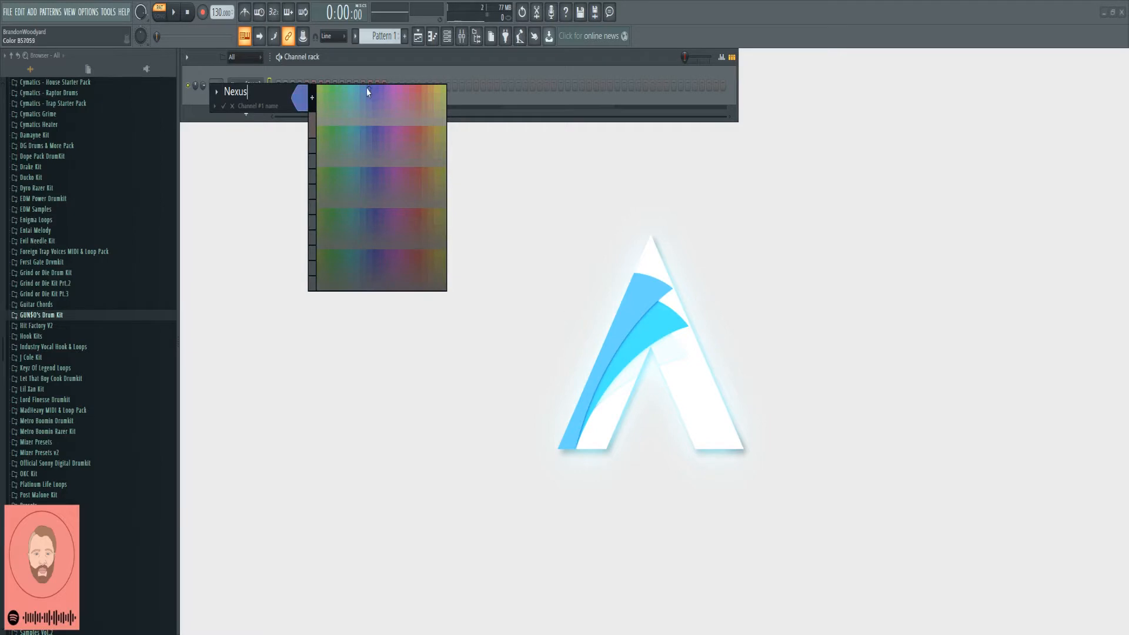
left_click(358, 89)
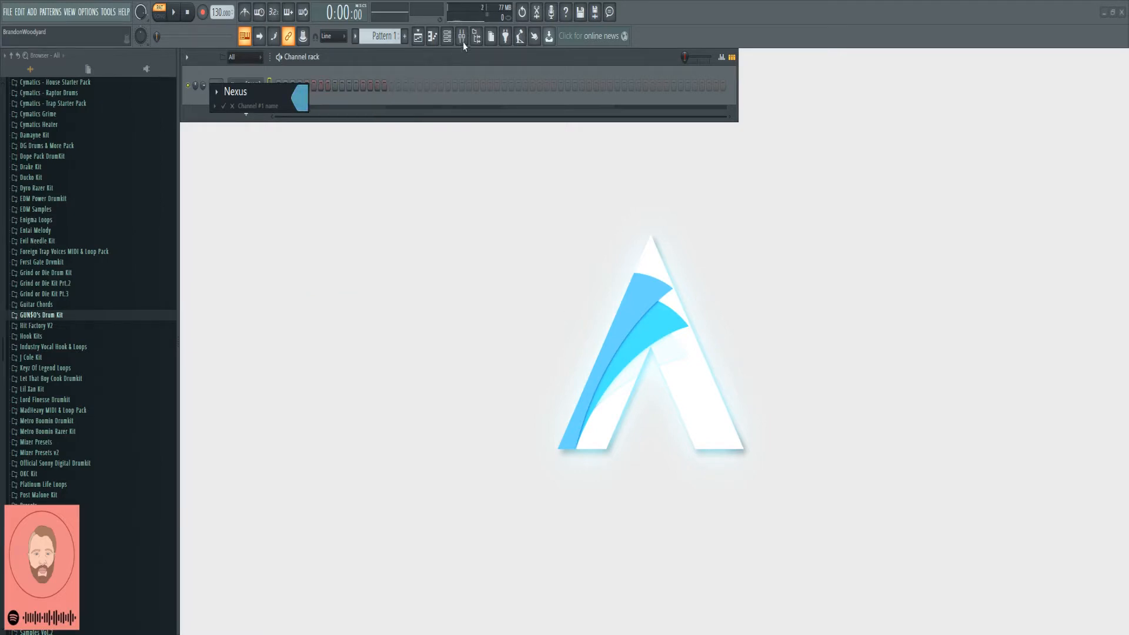
key("Return")
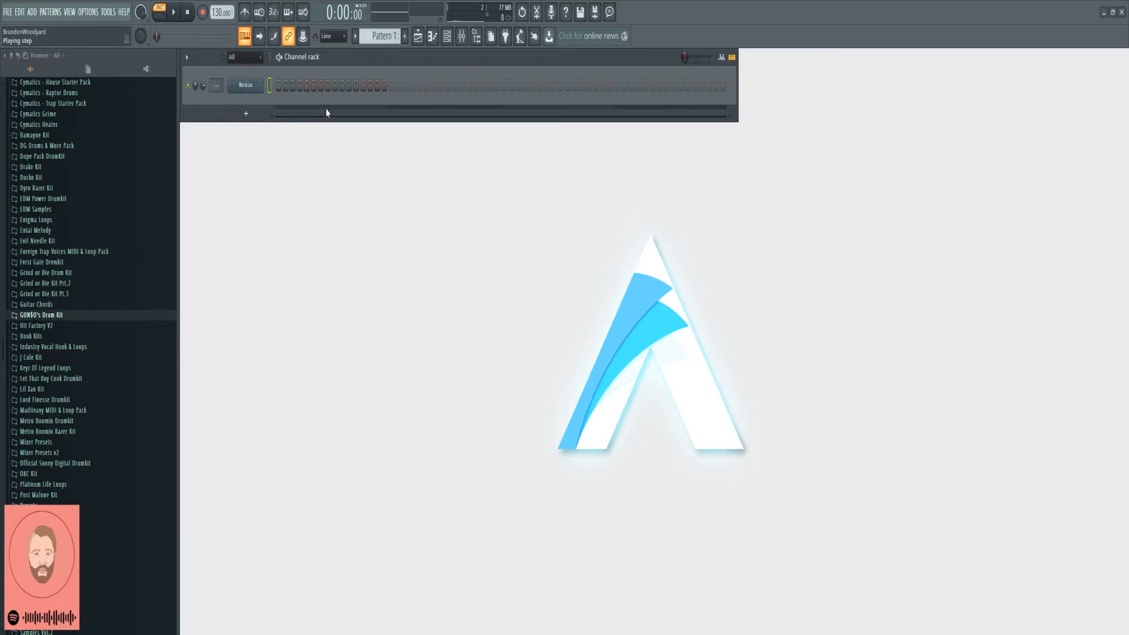
Step: Assign the Nexus channel to mixer insert 1 and open the channel's piano roll
left_click(462, 36)
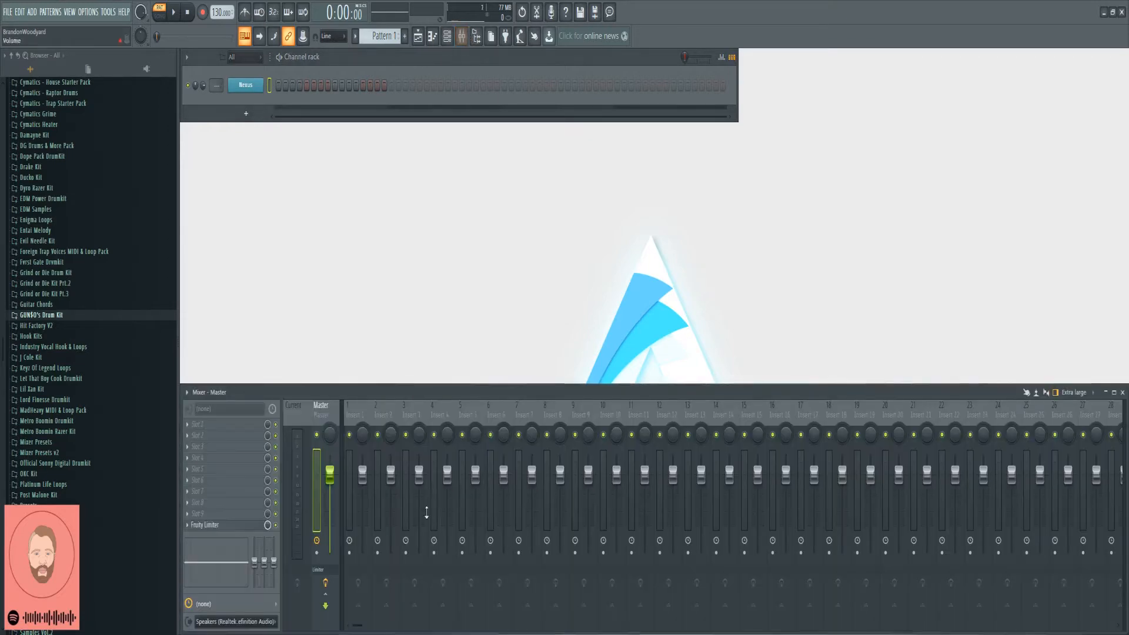
left_click(349, 456)
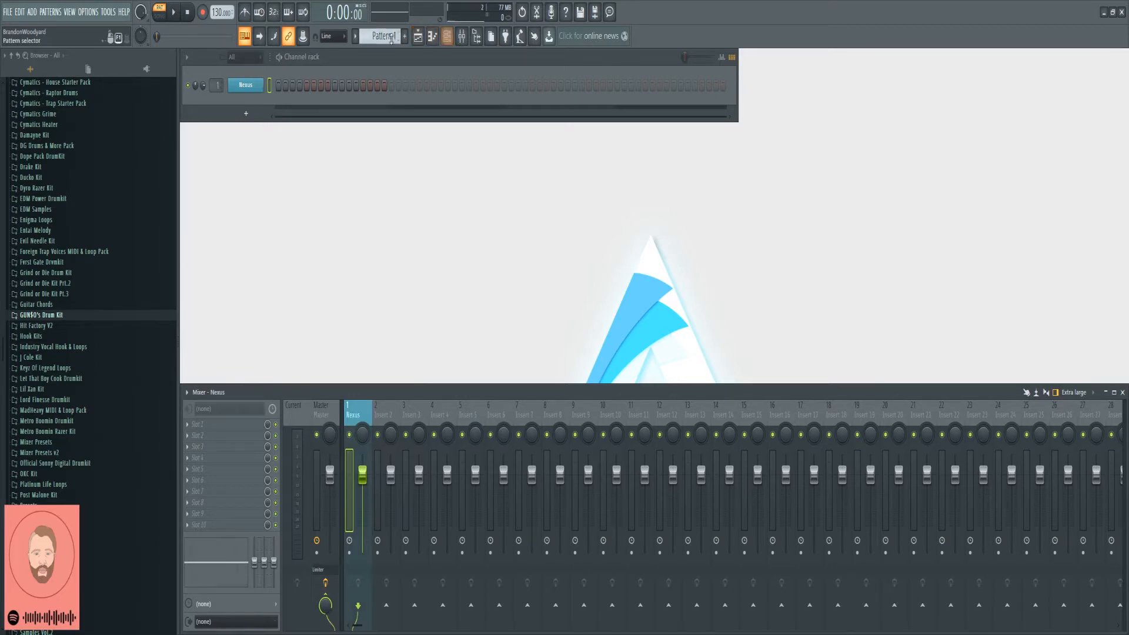
right_click(253, 87)
left_click(290, 88)
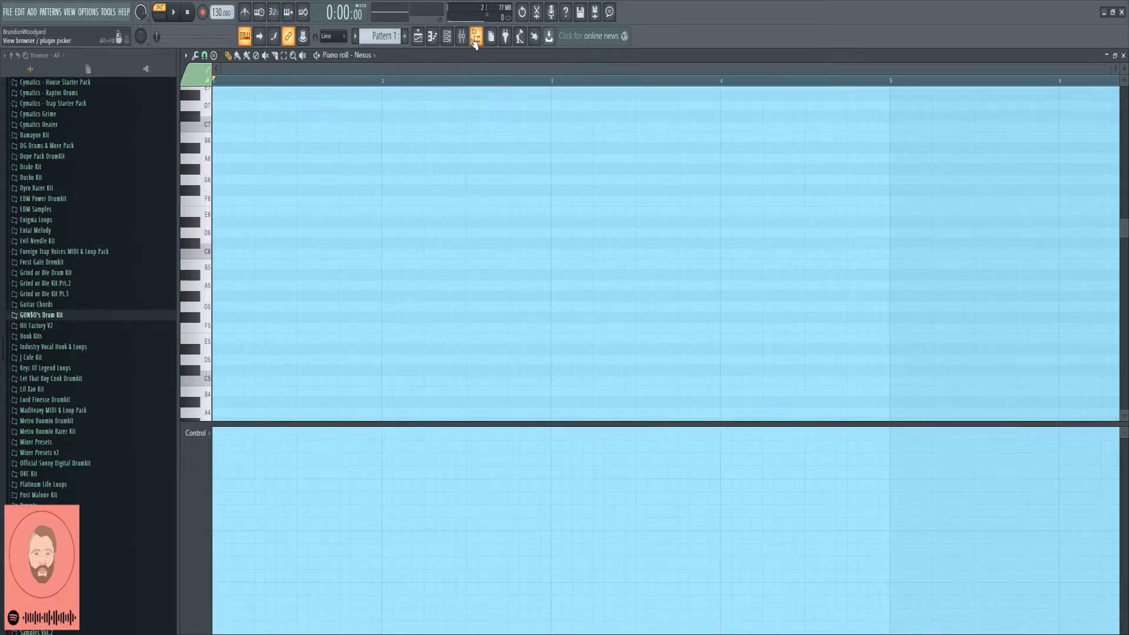
Step: Link the Nexus mixer track's volume fader to a controller and lower it slightly
left_click(463, 39)
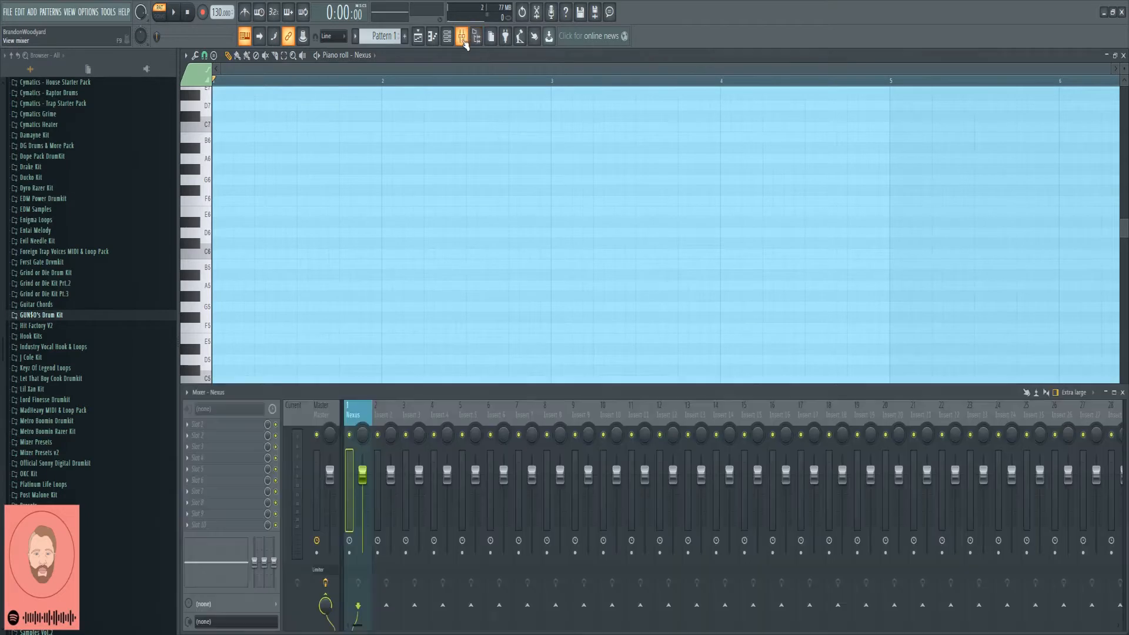
right_click(365, 477)
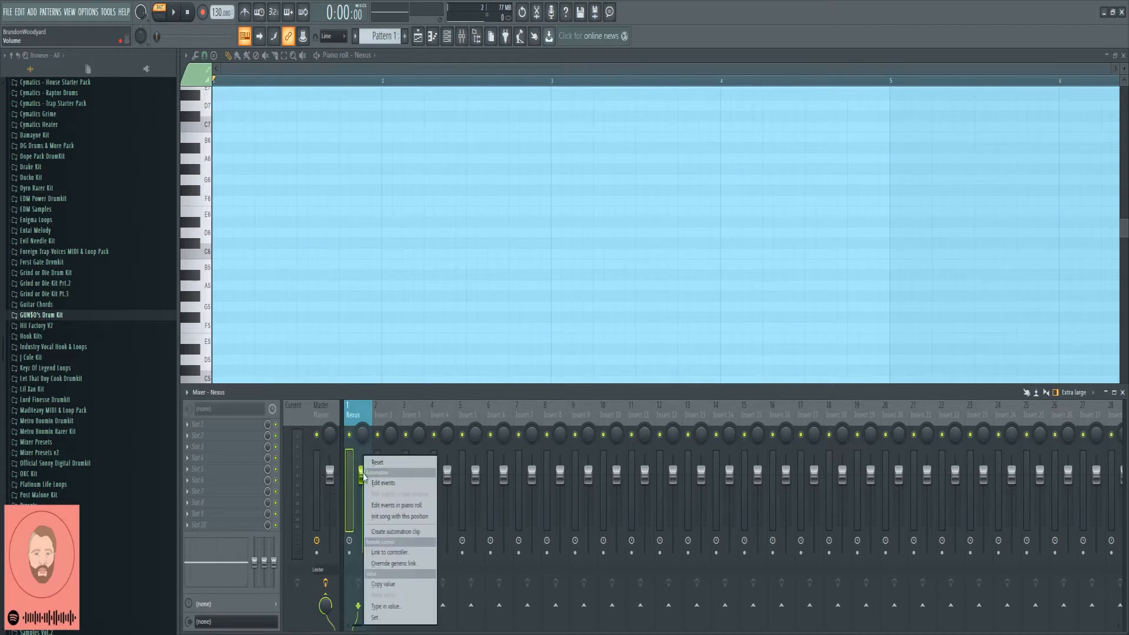
left_click(391, 551)
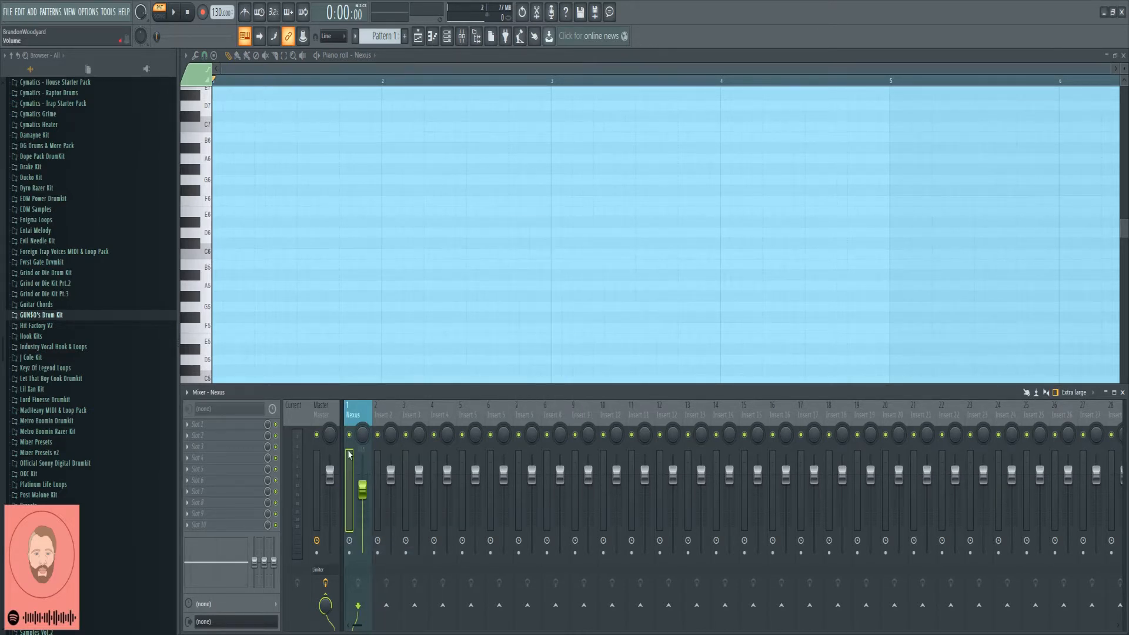
Step: Place G5, C6 and G#5 notes across bar 1 of the Nexus piano roll, with the mixer hidden
key("F9")
left_click(217, 306)
left_click(257, 253)
left_click(299, 297)
left_click(426, 327)
key("space")
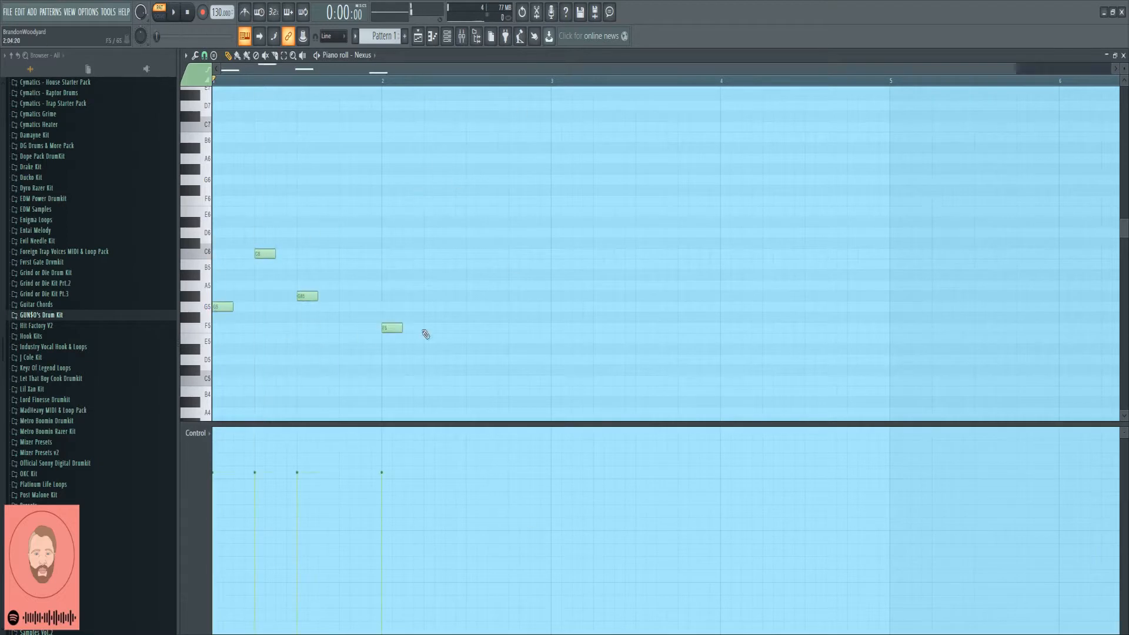
left_click(512, 349)
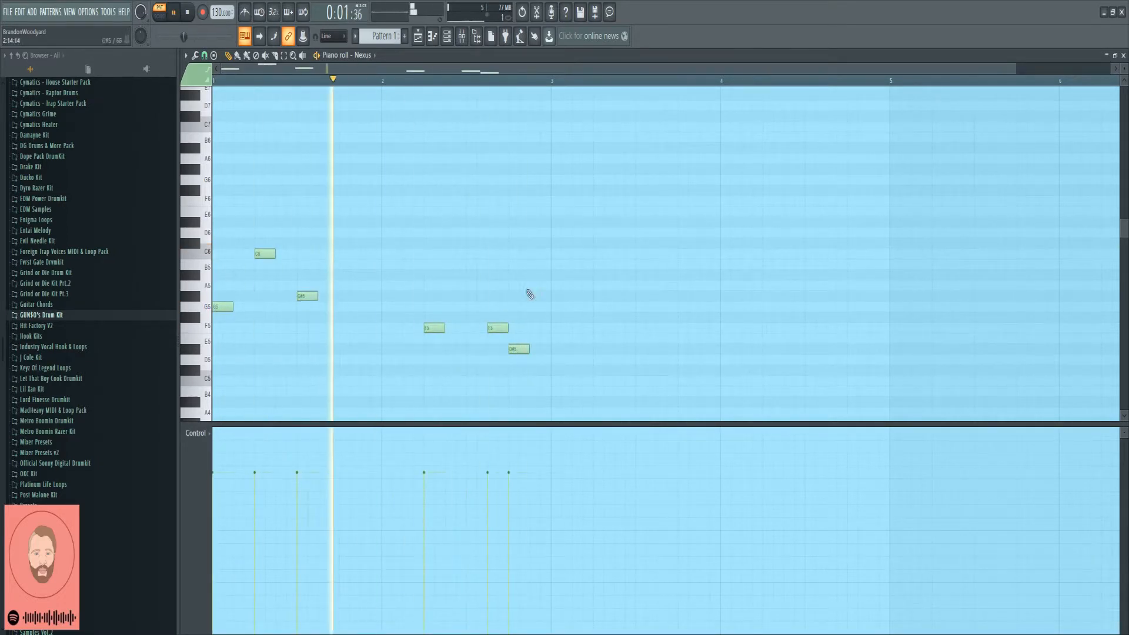
left_click_drag(517, 349, 536, 350)
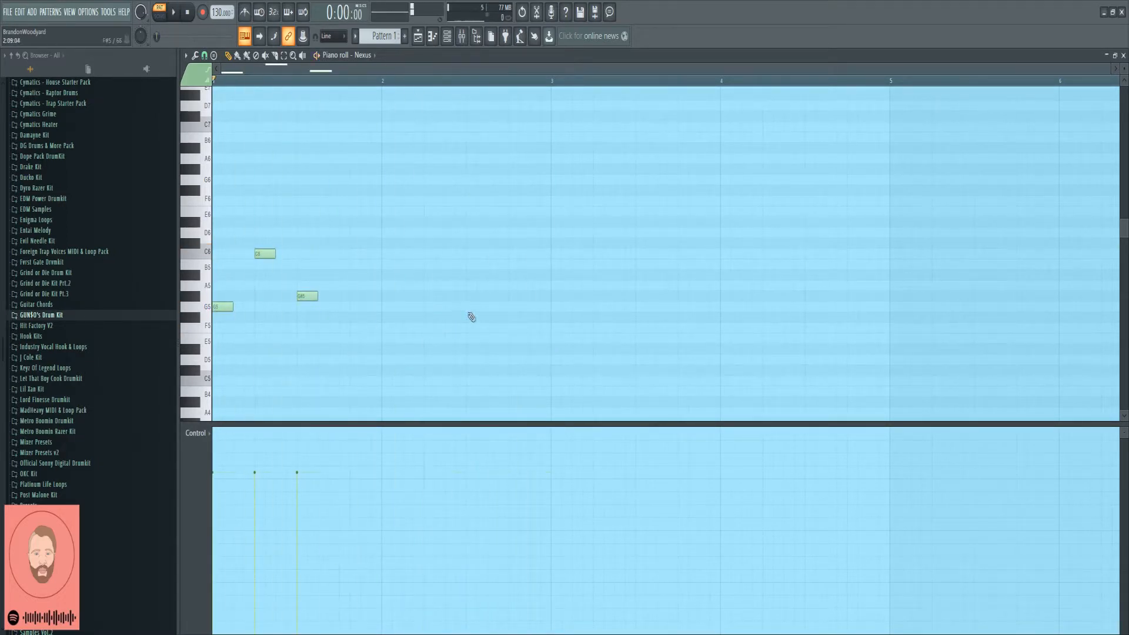
Step: Add D6, A5, G#5 and A5 notes across bar 2 of the melody and audition the pattern
left_click_drag(385, 285, 386, 232)
left_click(425, 285)
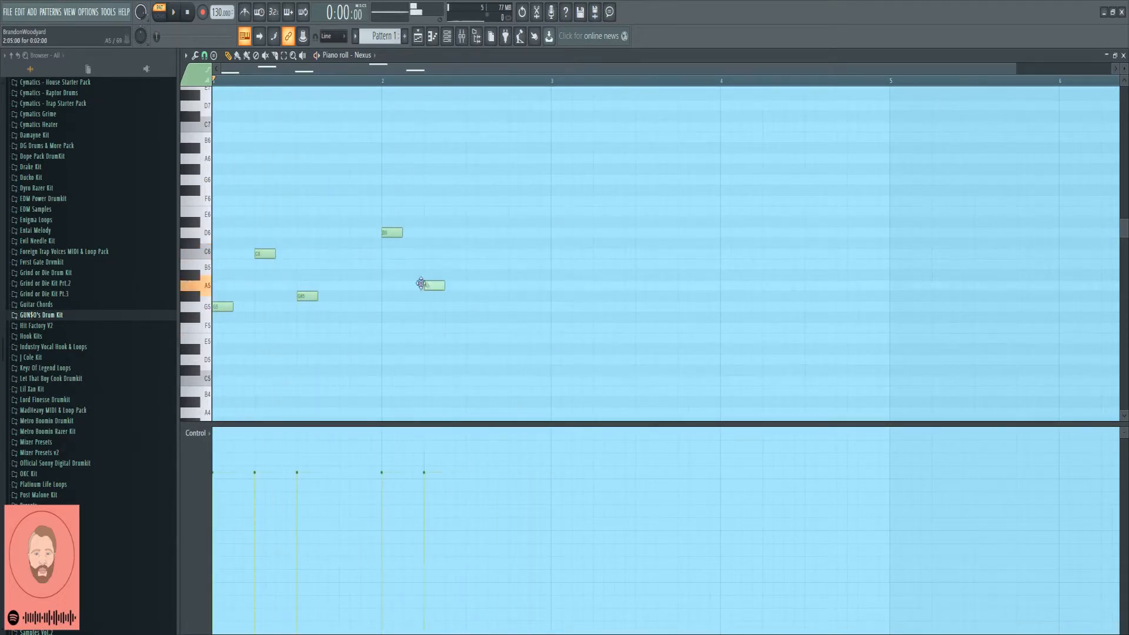
left_click(471, 296)
left_click_drag(513, 274, 513, 285)
key("space")
key("space")
Step: Replace the G#5 note in bar 2 with an F5 and add an E5 after it
left_click(470, 327)
right_click(475, 295)
left_click(513, 338)
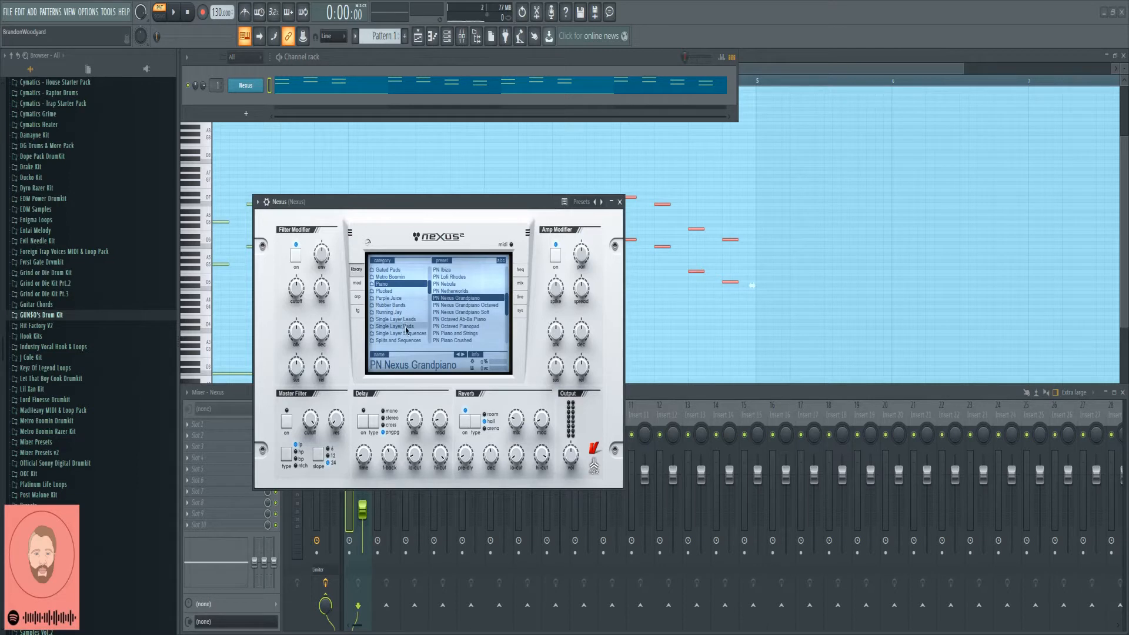
Step: Load the Metro Pad preset from the Metro Boomin category in Nexus and play the pattern
scroll(406, 328, "down", 5)
scroll(407, 327, "down", 7)
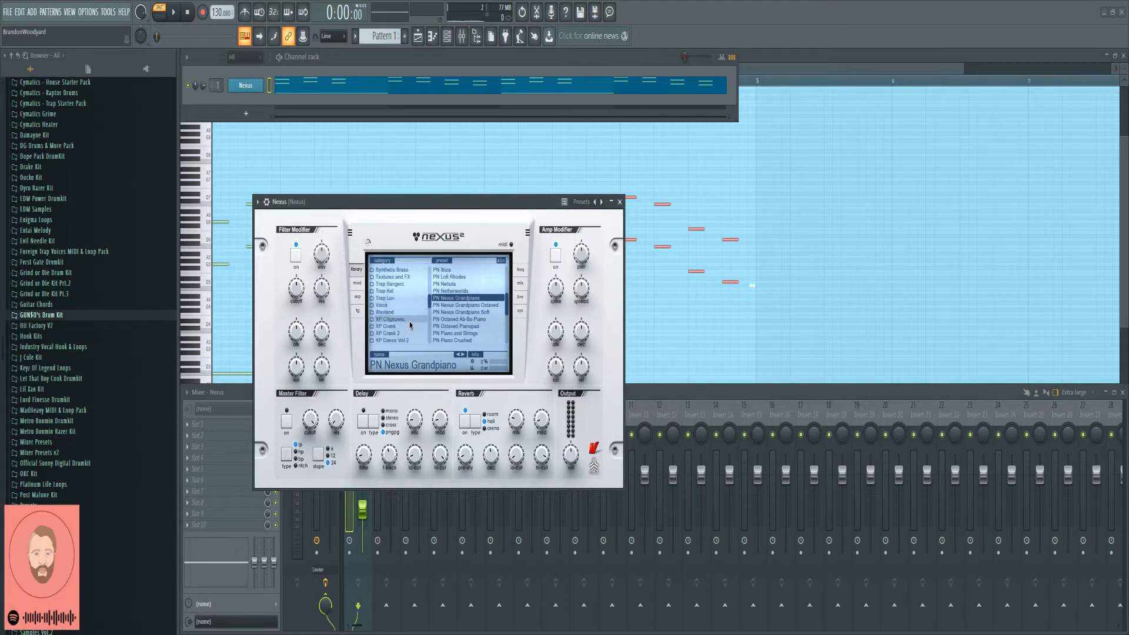
scroll(410, 324, "up", 5)
scroll(410, 324, "up", 13)
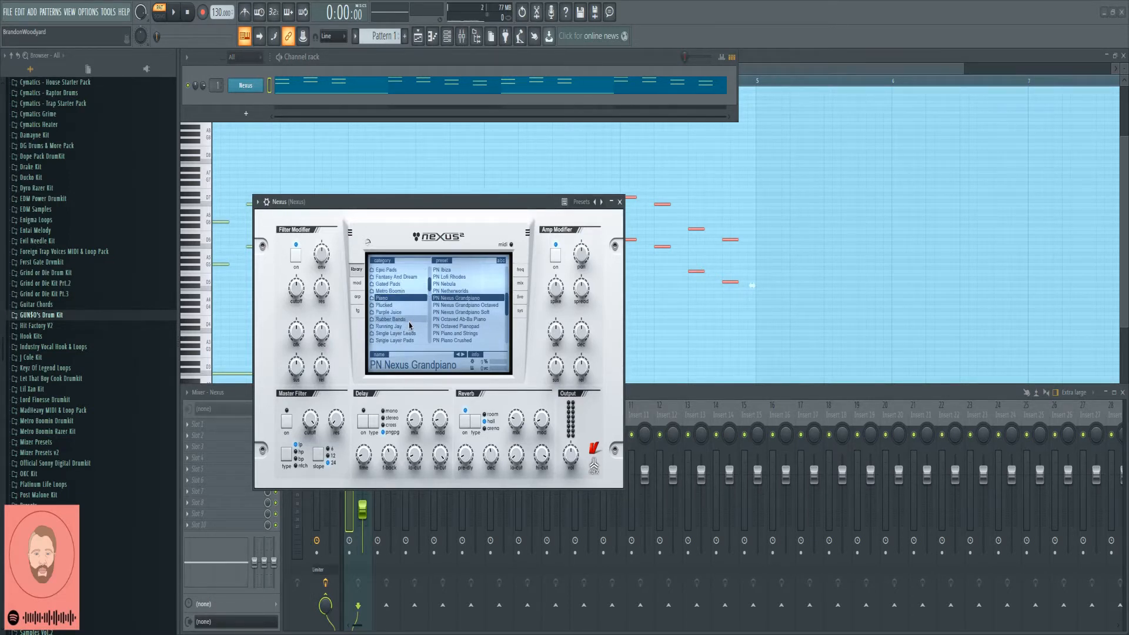
left_click(395, 319)
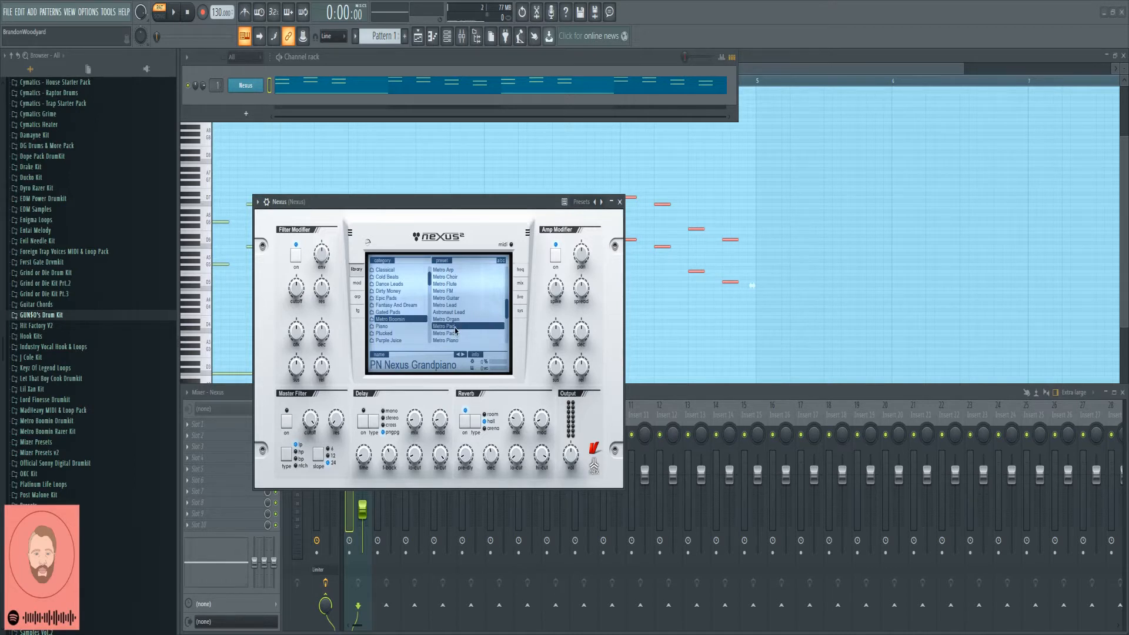
left_click(455, 328)
key("space")
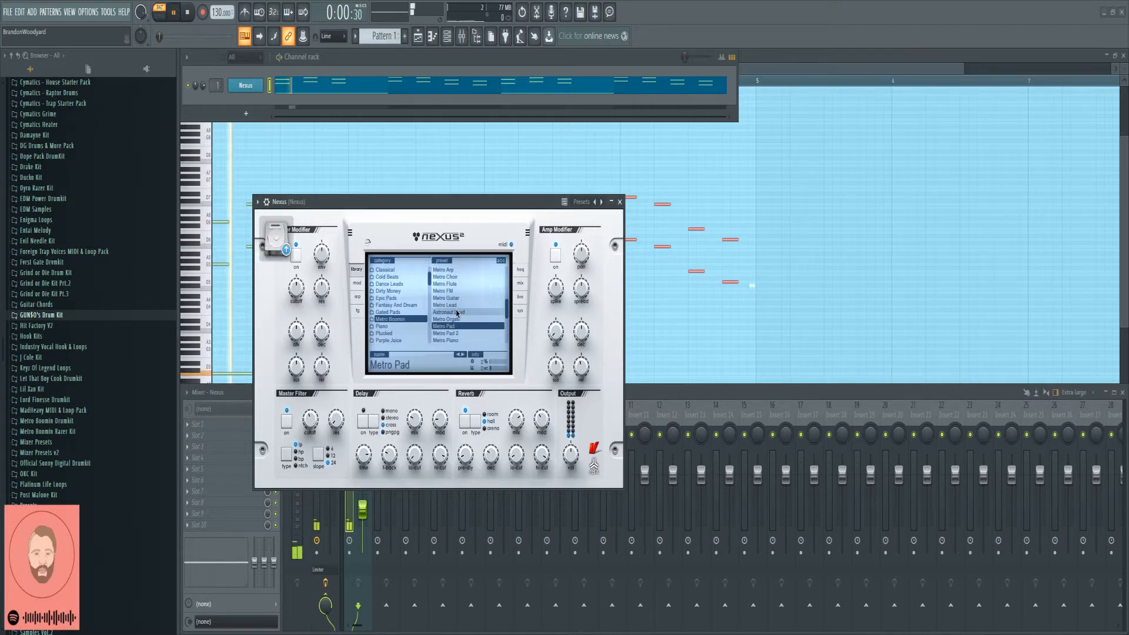
Step: Stop the pattern playback and close the Nexus instrument window
left_click(613, 203)
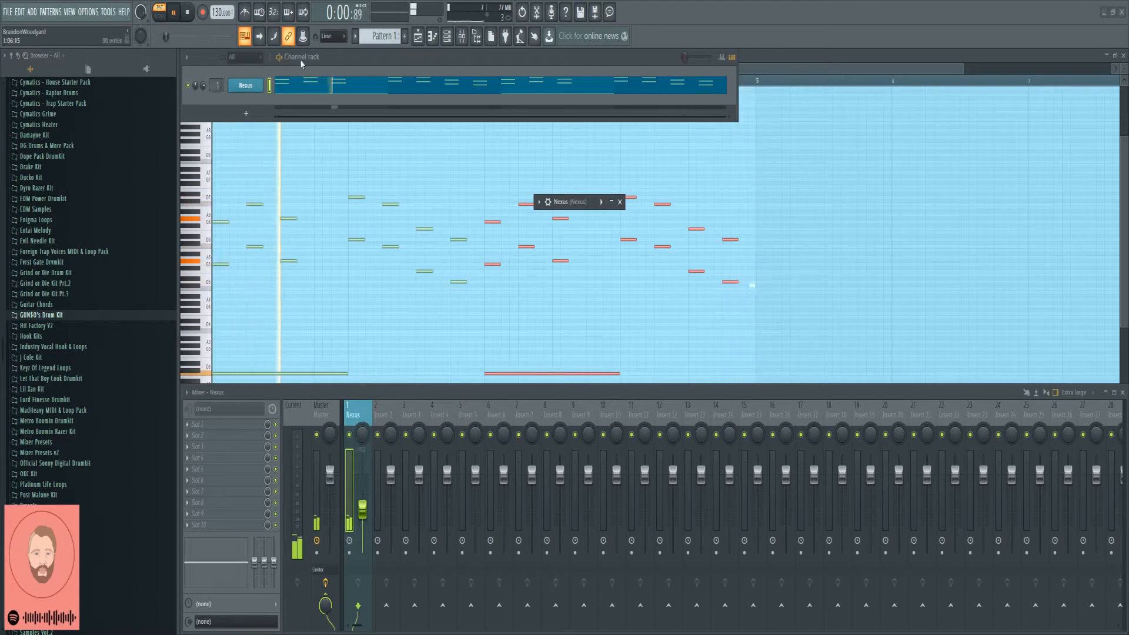
left_click(186, 16)
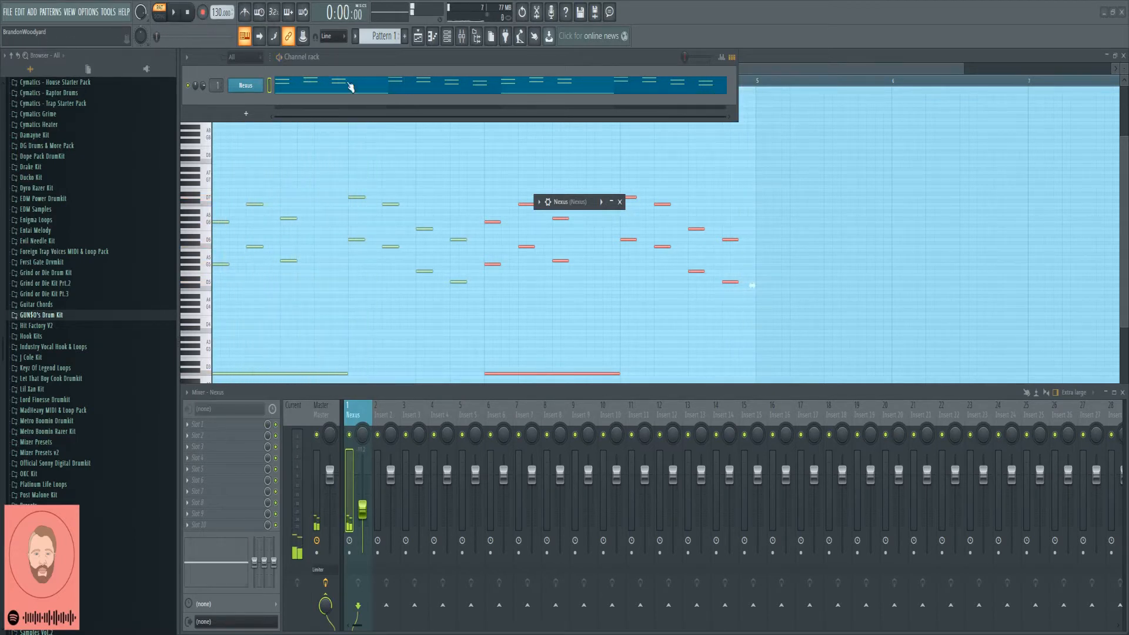
left_click(620, 203)
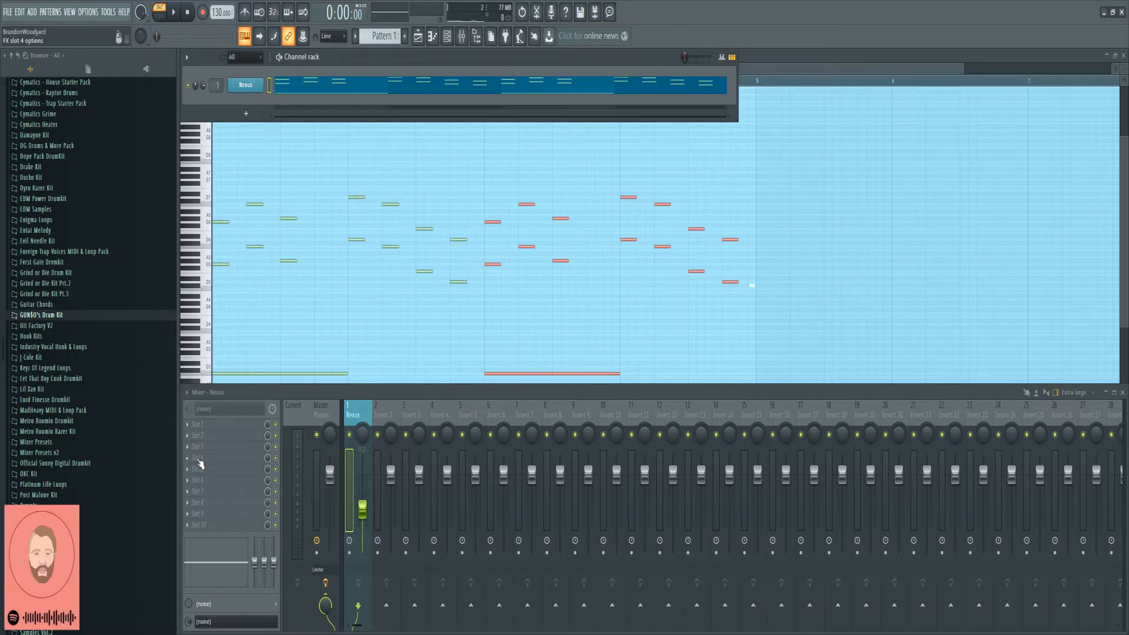
Step: Load HalfTime into effect slot 1 of the Nexus mixer track and move its window over the mixer
left_click(190, 427)
mouse_move(258, 382)
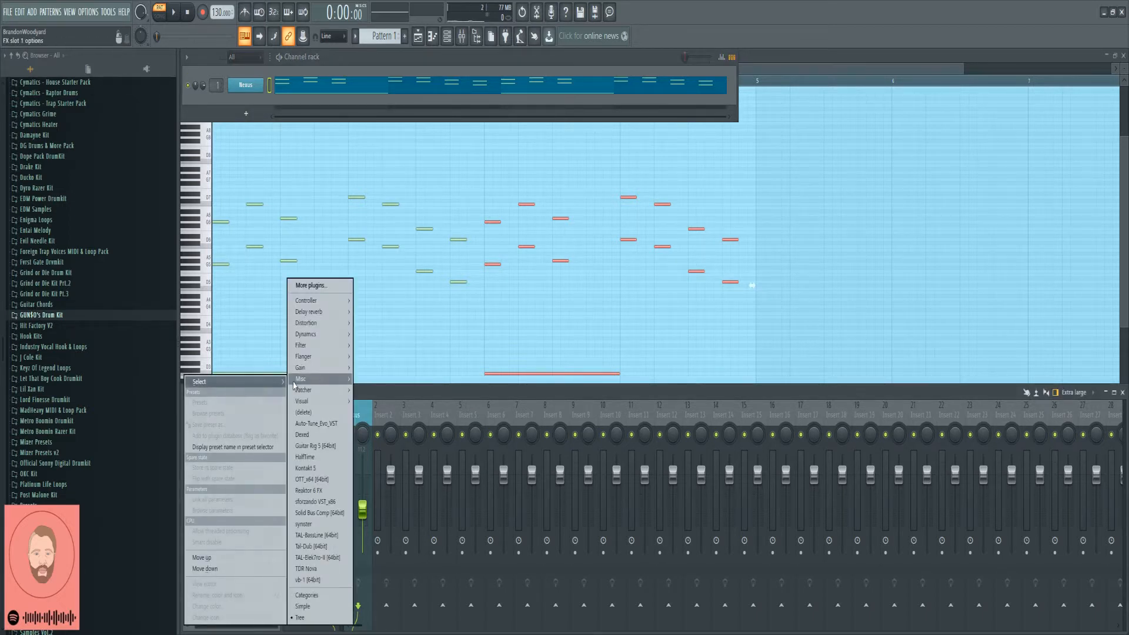
left_click(320, 457)
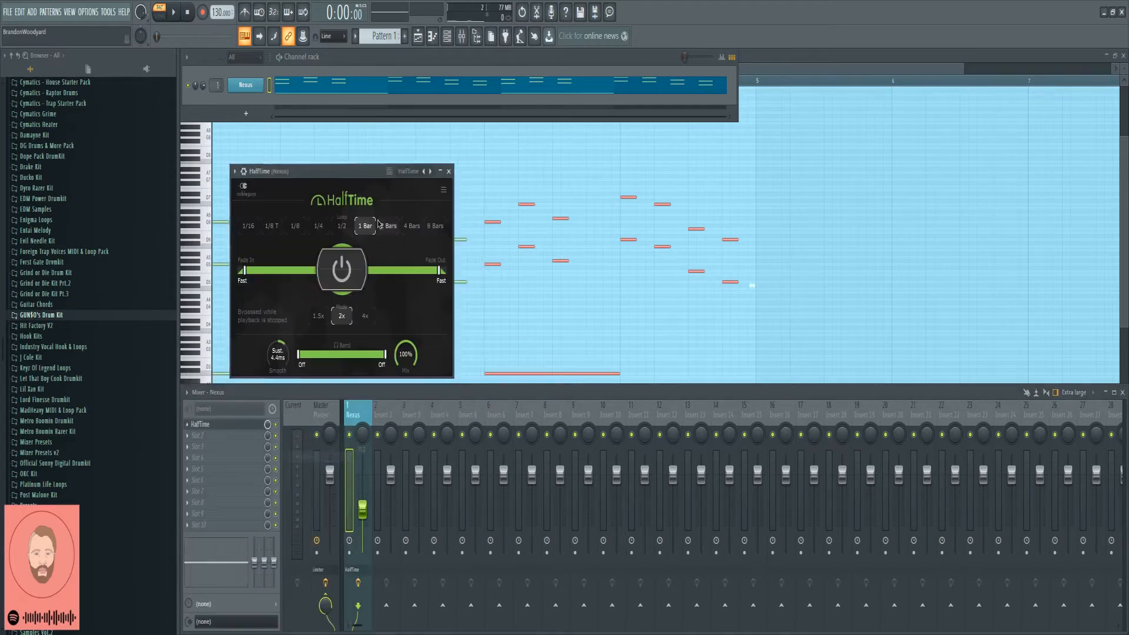
left_click_drag(344, 172, 728, 345)
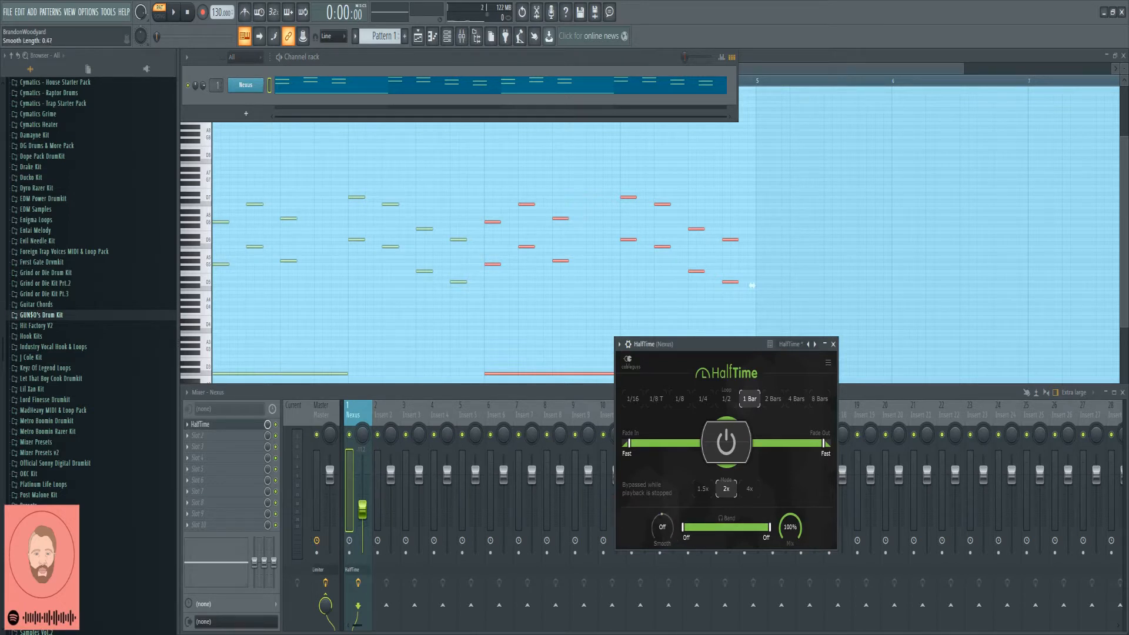
Step: Raise HalfTime's Smooth setting during playback, then minimise the plugin and stop the pattern
key("space")
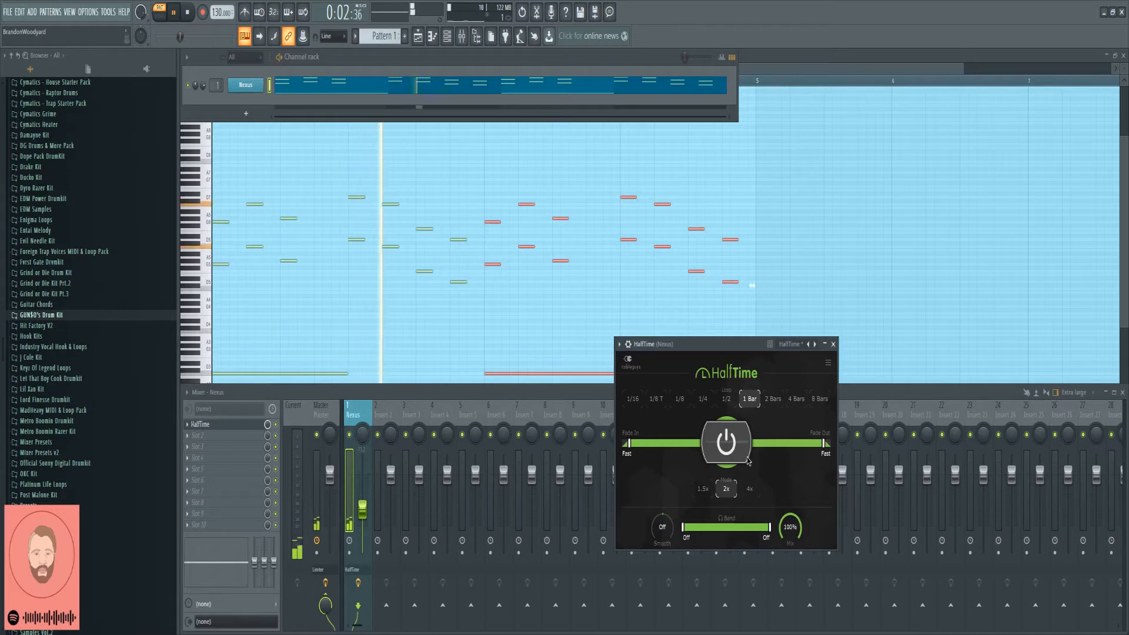
left_click_drag(663, 528, 663, 499)
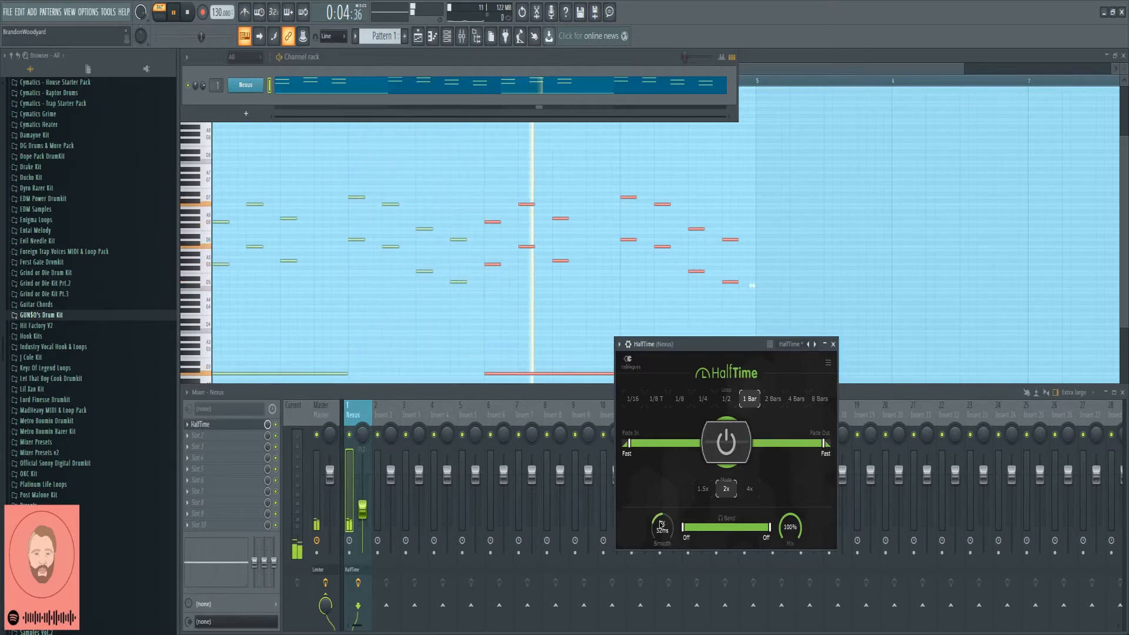
left_click(825, 344)
key("space")
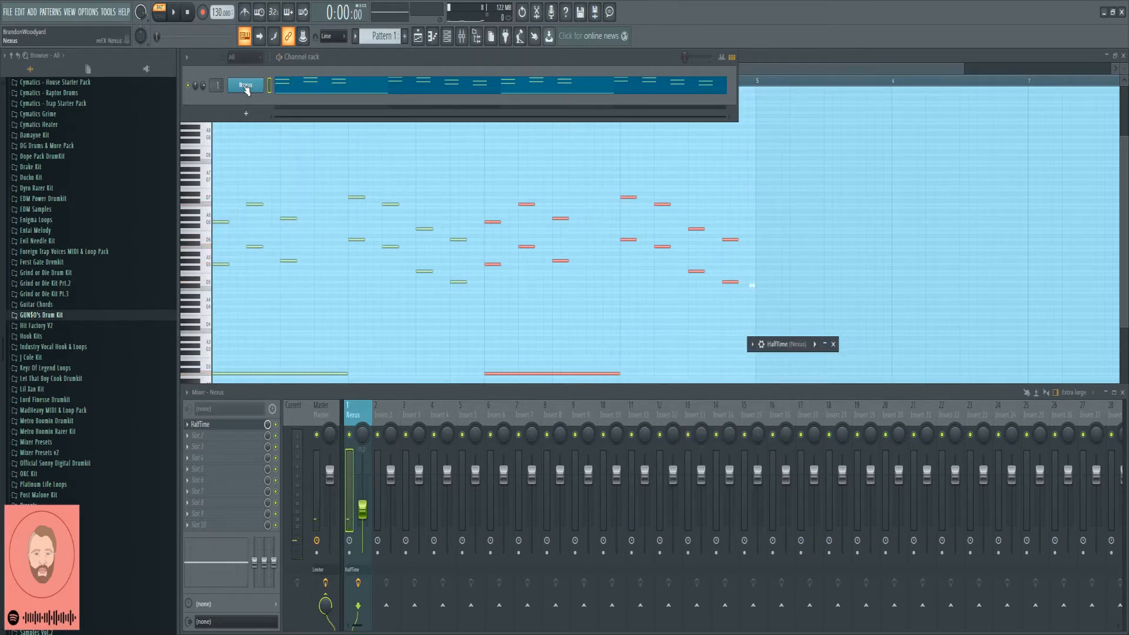
Step: Load the Drought Piano 2 preset from the Metro Boomin category in Nexus and audition the pattern with it
left_click(246, 86)
left_click(611, 203)
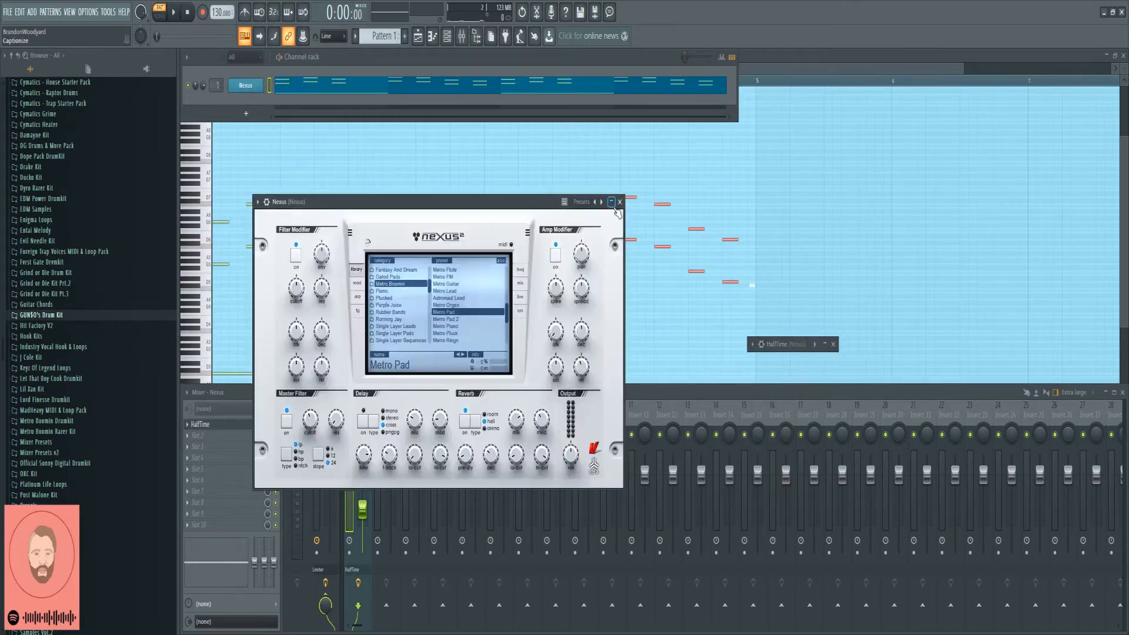
scroll(459, 312, "down", 4)
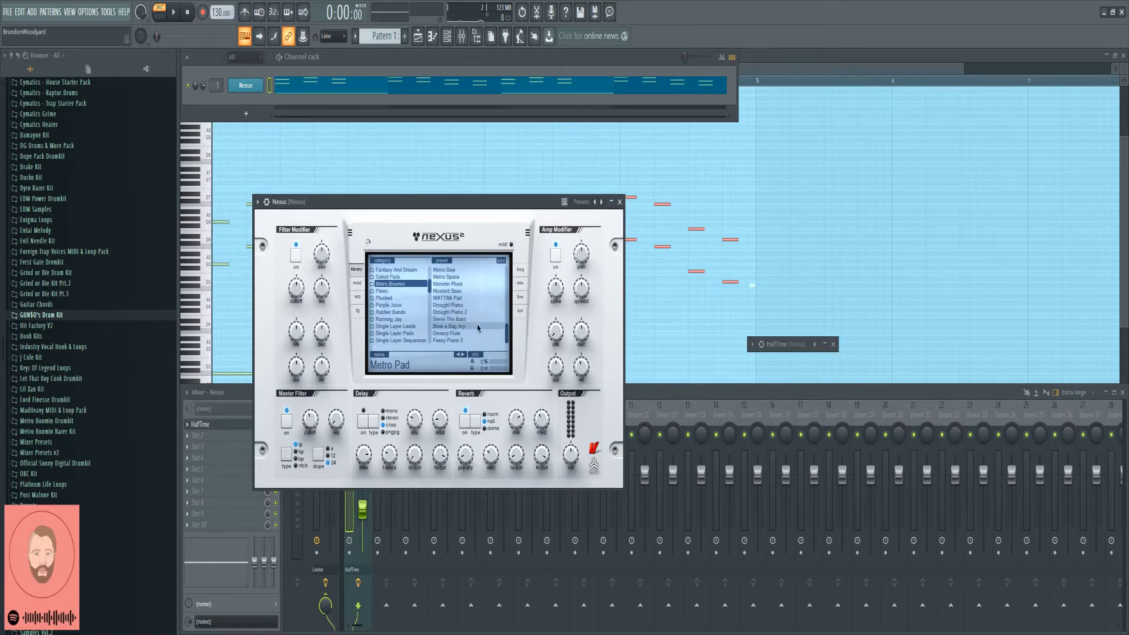
left_click(457, 313)
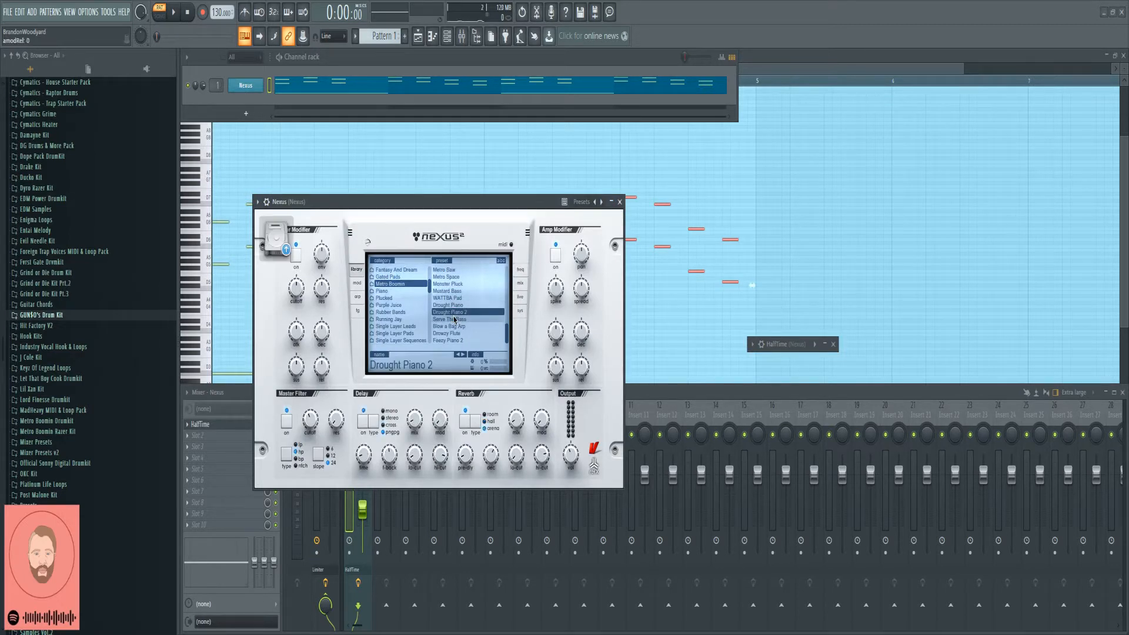
key("space")
scroll(458, 324, "up", 5)
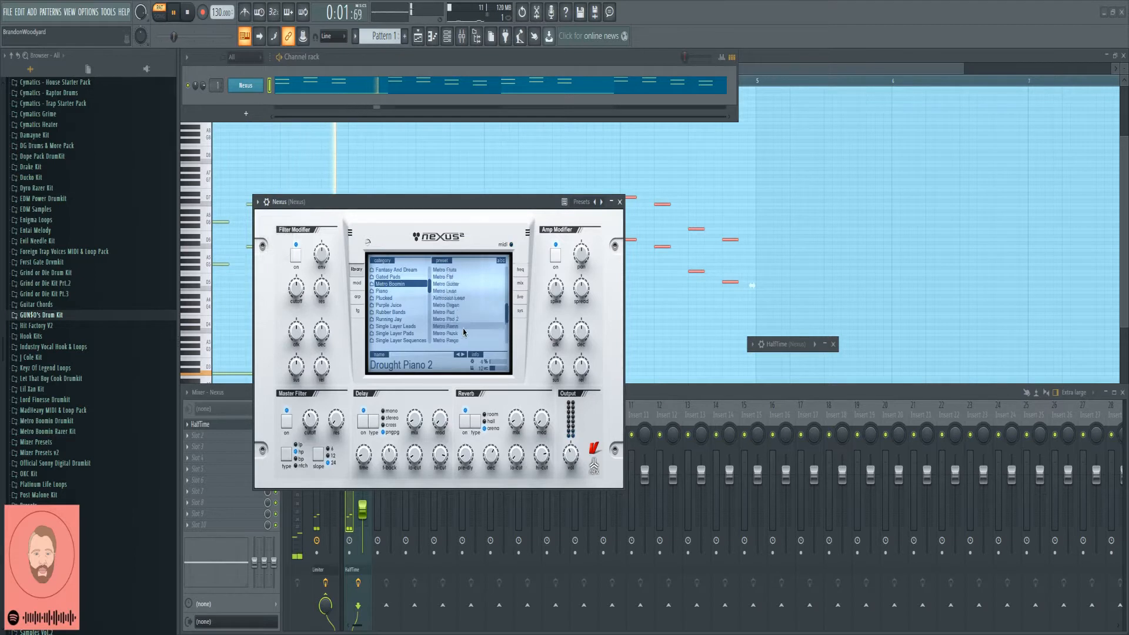
Step: Audition Mafia String 2, Bando Bell and Digital Dash Pluck from Nexus's Metro Boomin category, restoring the HalfTime window along the way
scroll(461, 318, "up", 3)
left_click(462, 290)
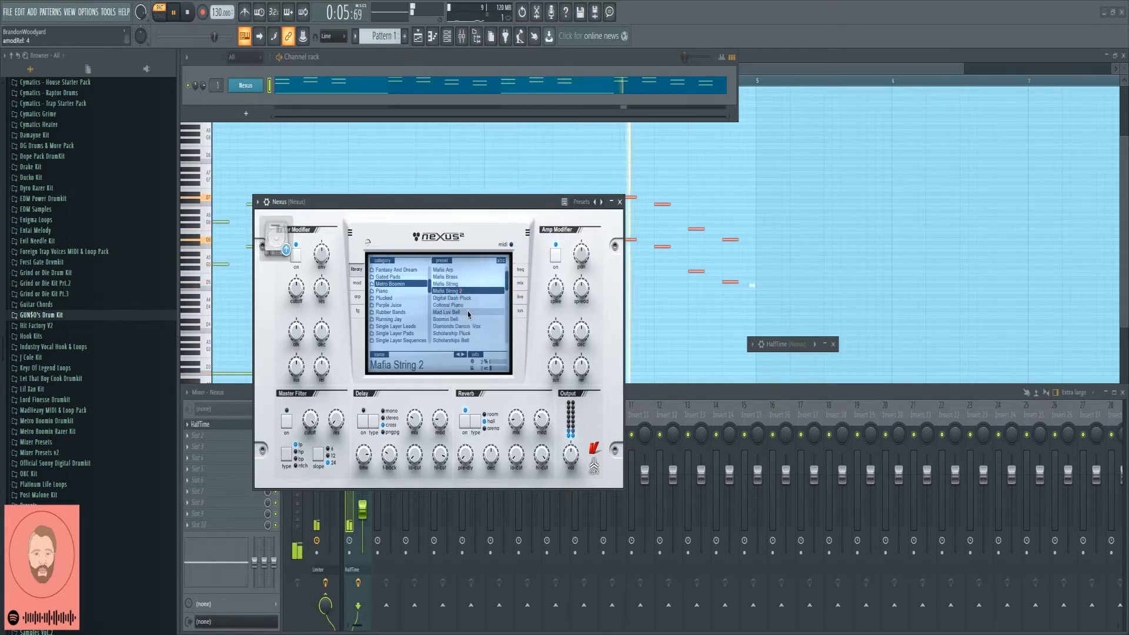
scroll(469, 314, "up", 2)
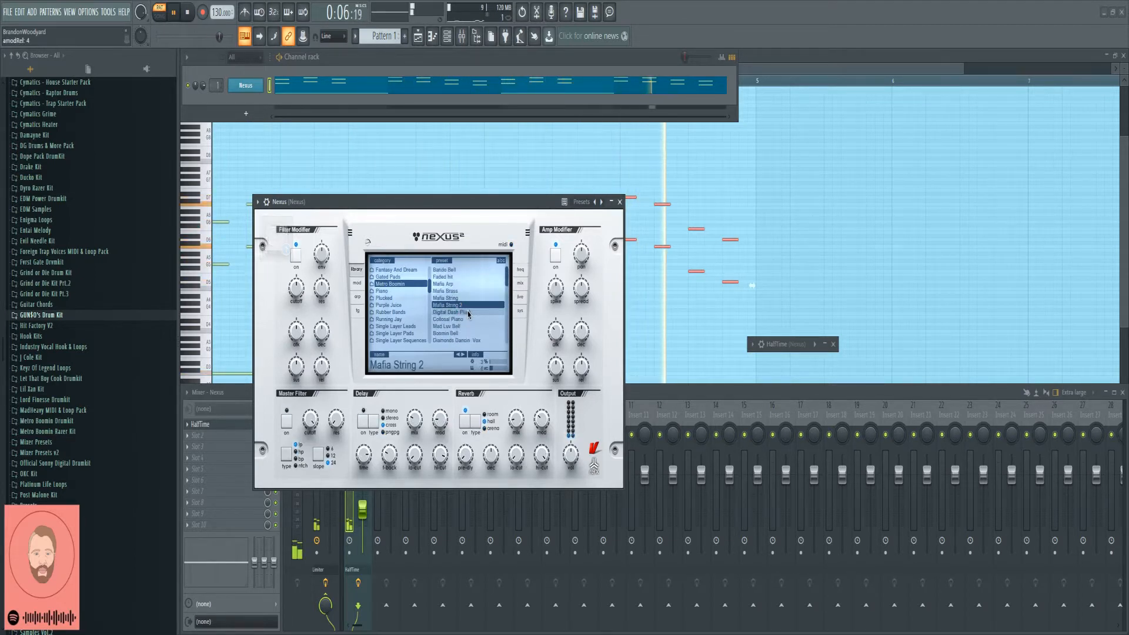
left_click(461, 270)
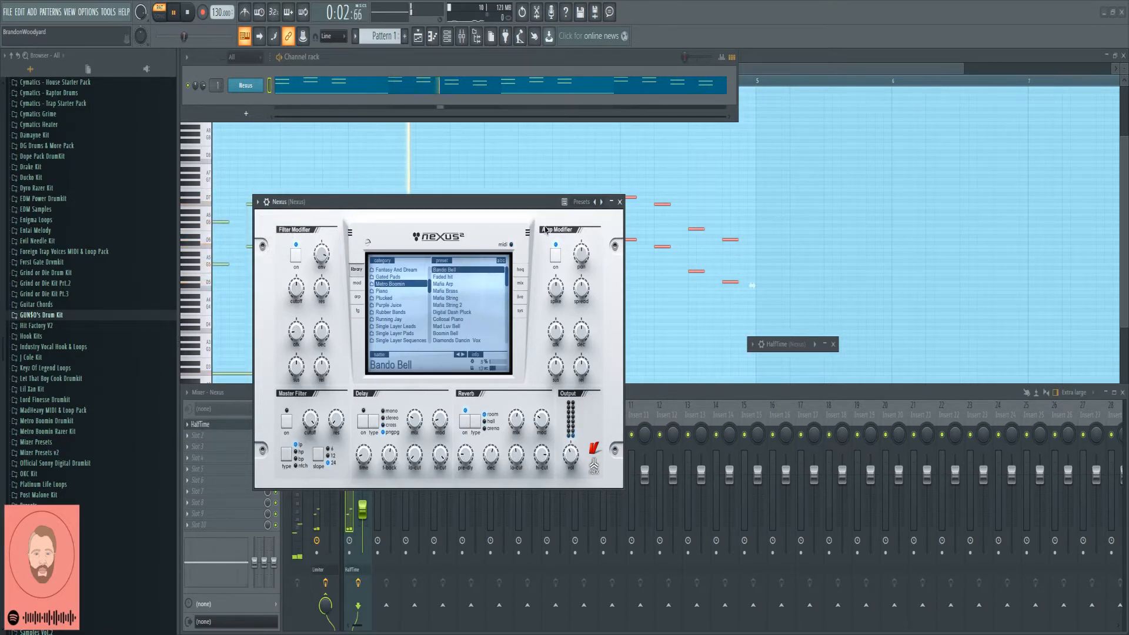
left_click(825, 344)
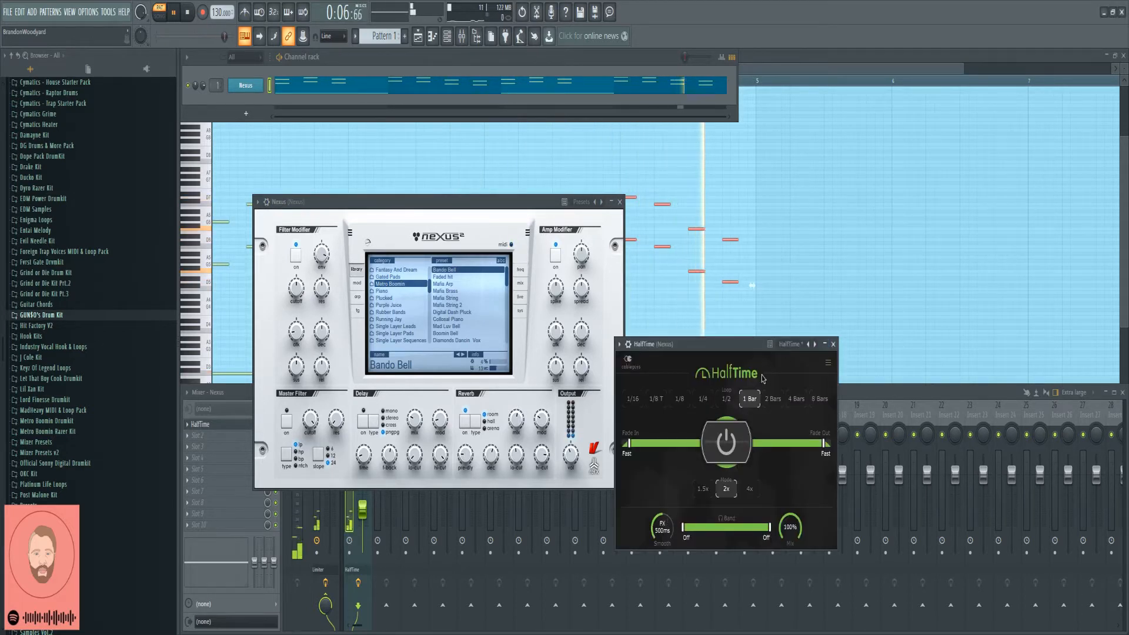
left_click(465, 317)
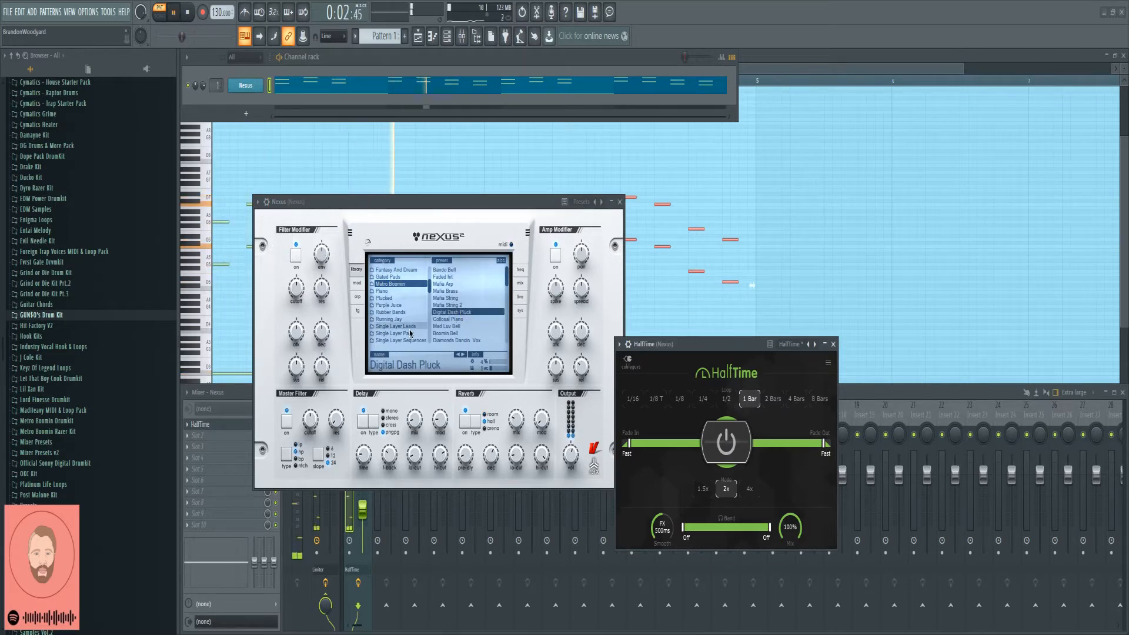
Step: Try the HA Club To Night Pluck 2 and HA Fire Lead presets from the BlackGold category in Nexus, stopping playback
scroll(410, 333, "down", 3)
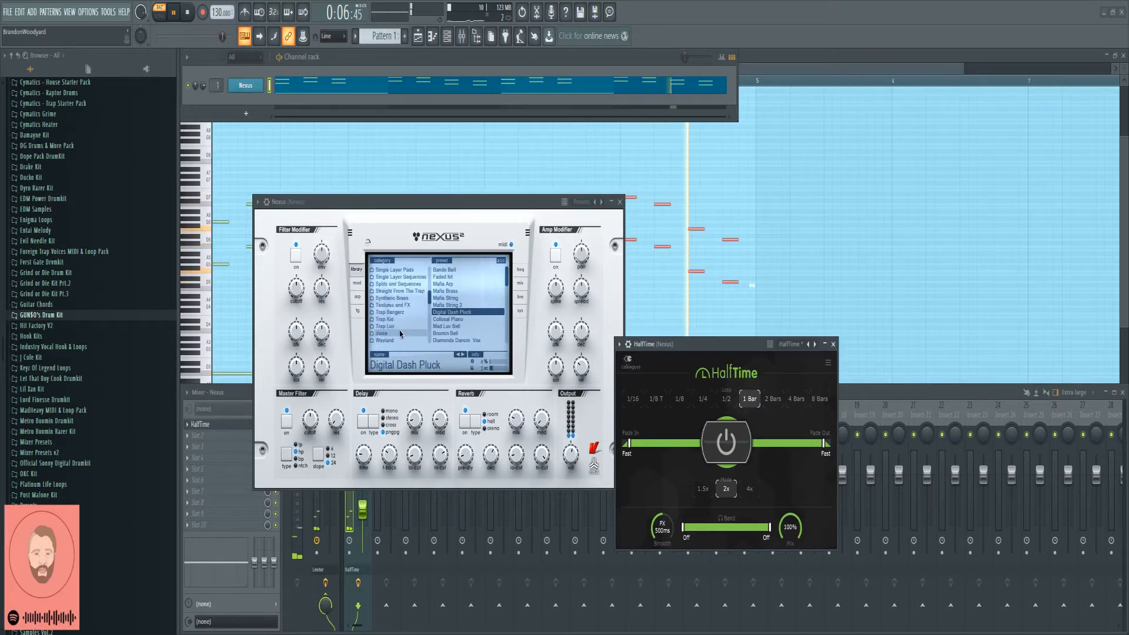
scroll(403, 321, "up", 10)
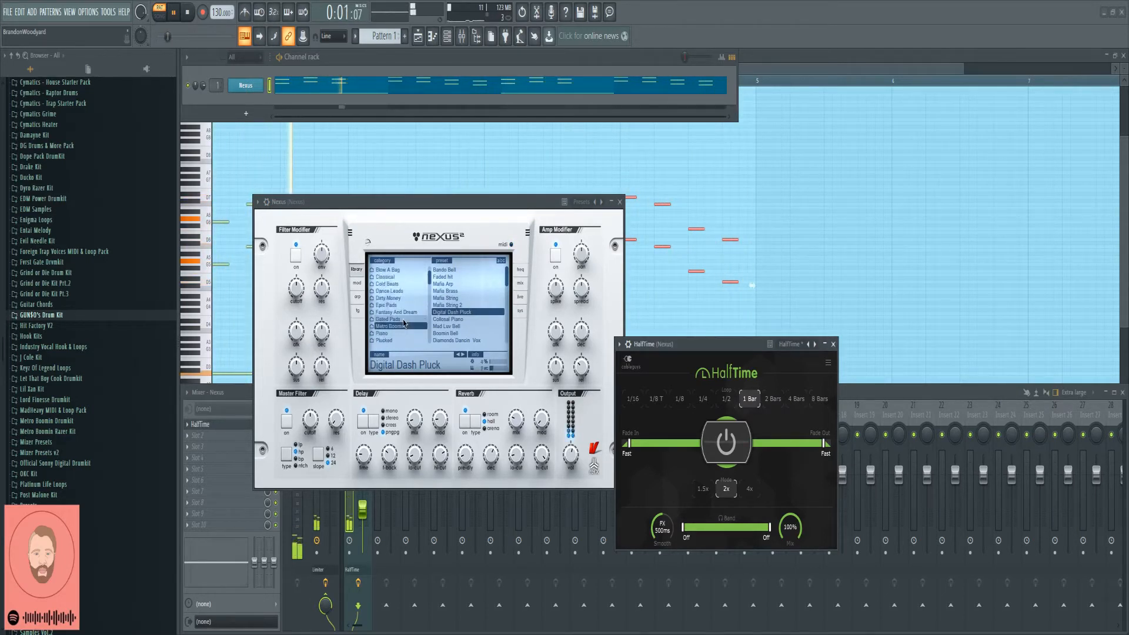
left_click(386, 284)
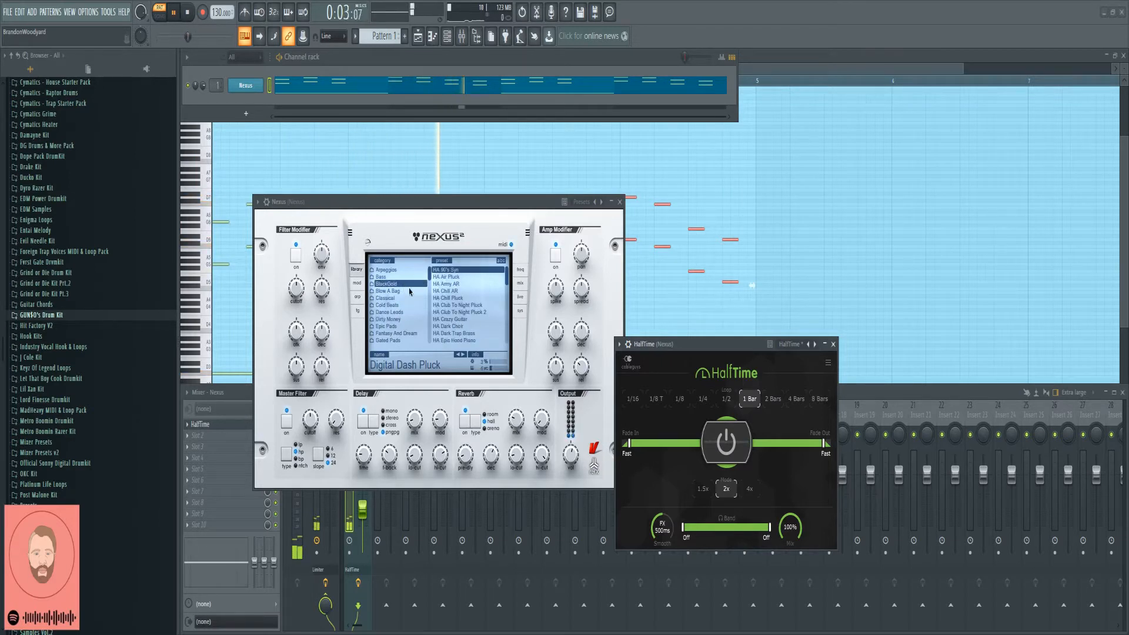
key("space")
left_click(461, 316)
key("space")
scroll(466, 326, "down", 2)
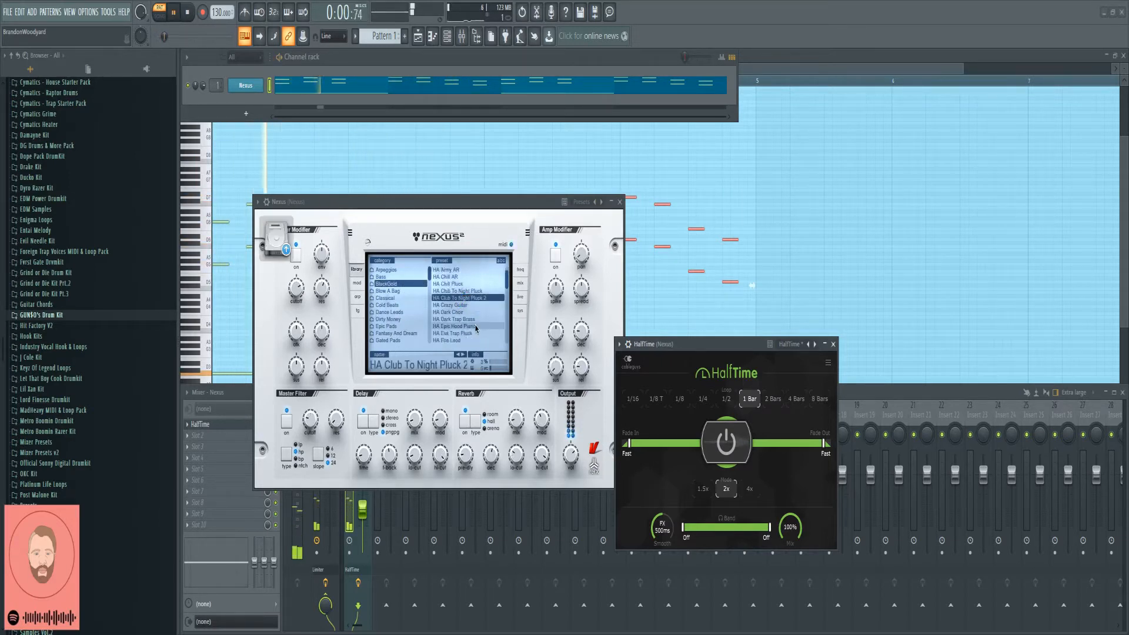
key("space")
left_click(465, 326)
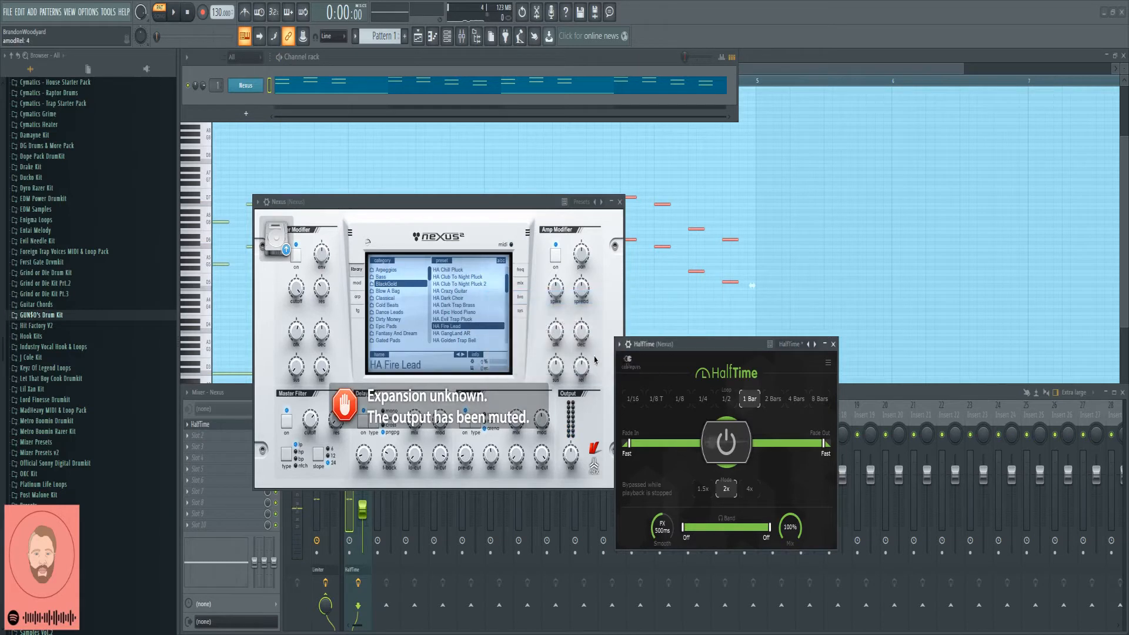
scroll(461, 337, "down", 3)
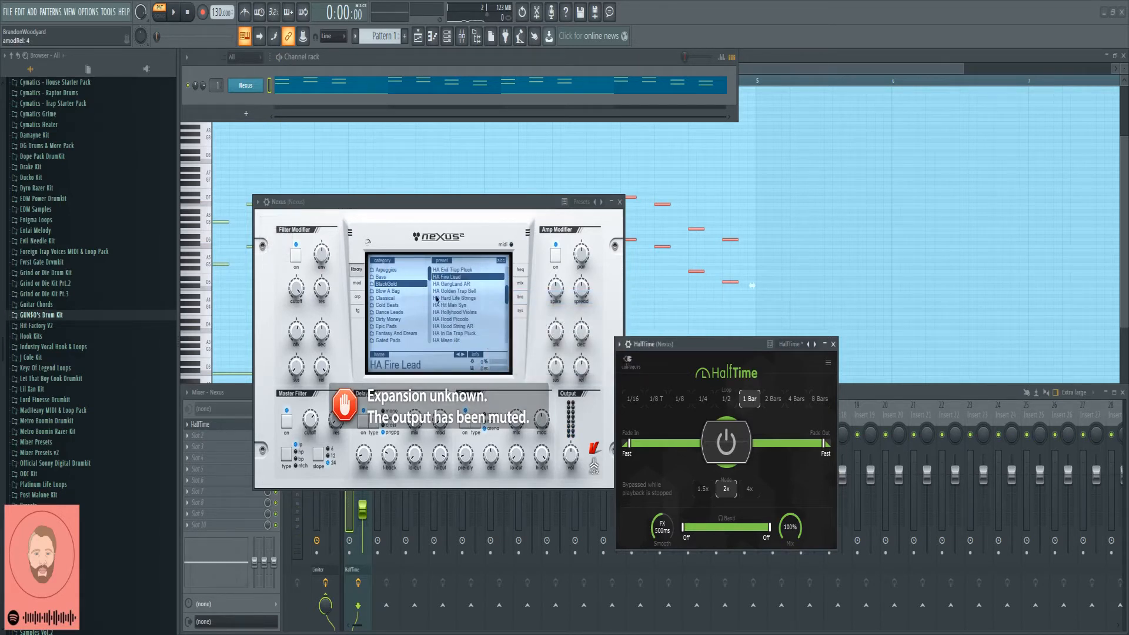
Step: Audition Cold x Arp 23 and 20 from Nexus's Cold Beats category during playback, and settle on Cold x Arp 19 - Rapid Piano
left_click(398, 306)
scroll(480, 323, "down", 5)
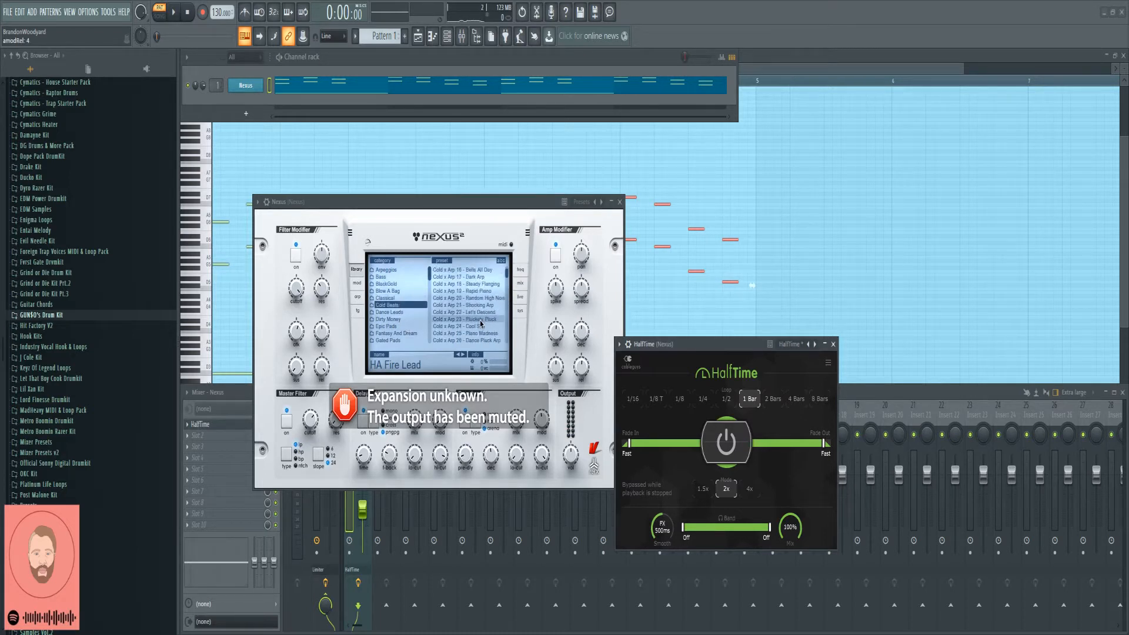
left_click(477, 320)
key("space")
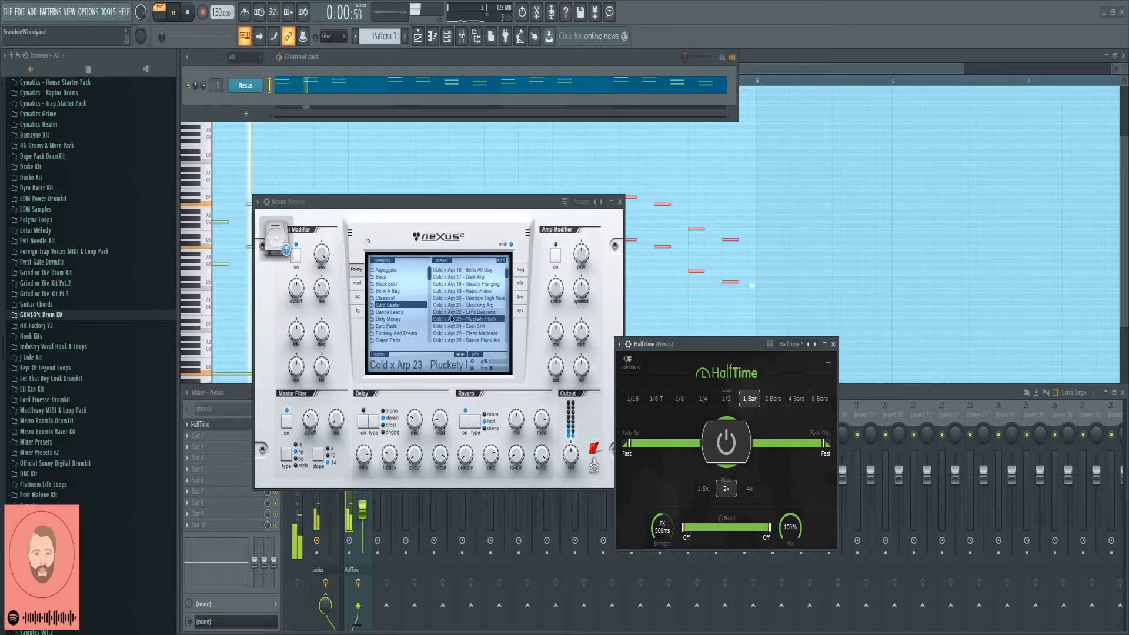
left_click(471, 298)
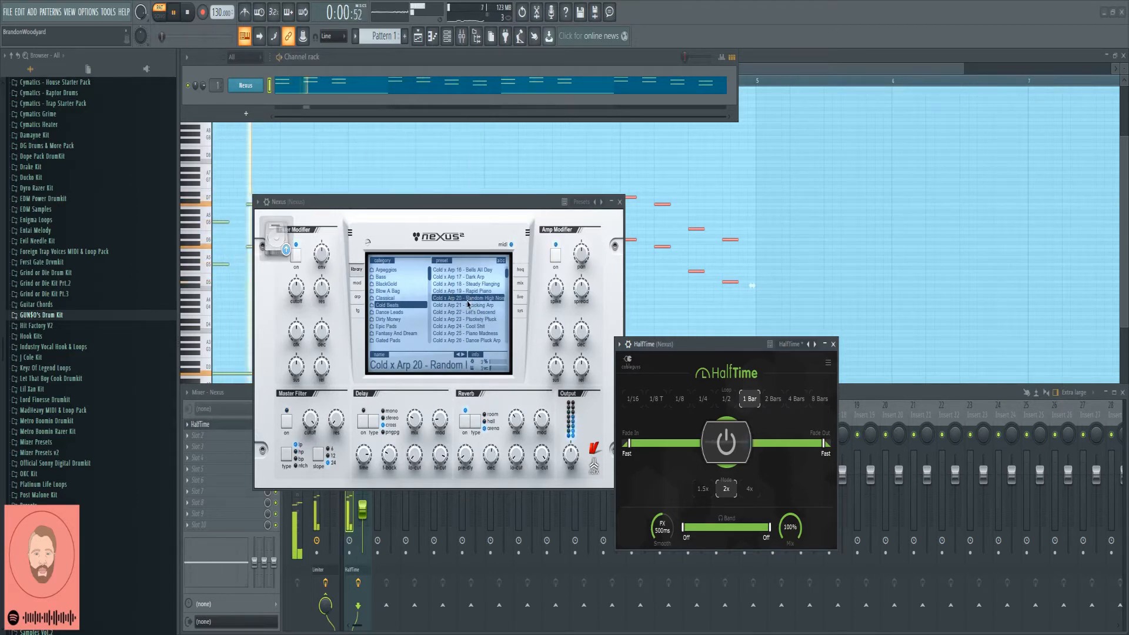
left_click(470, 291)
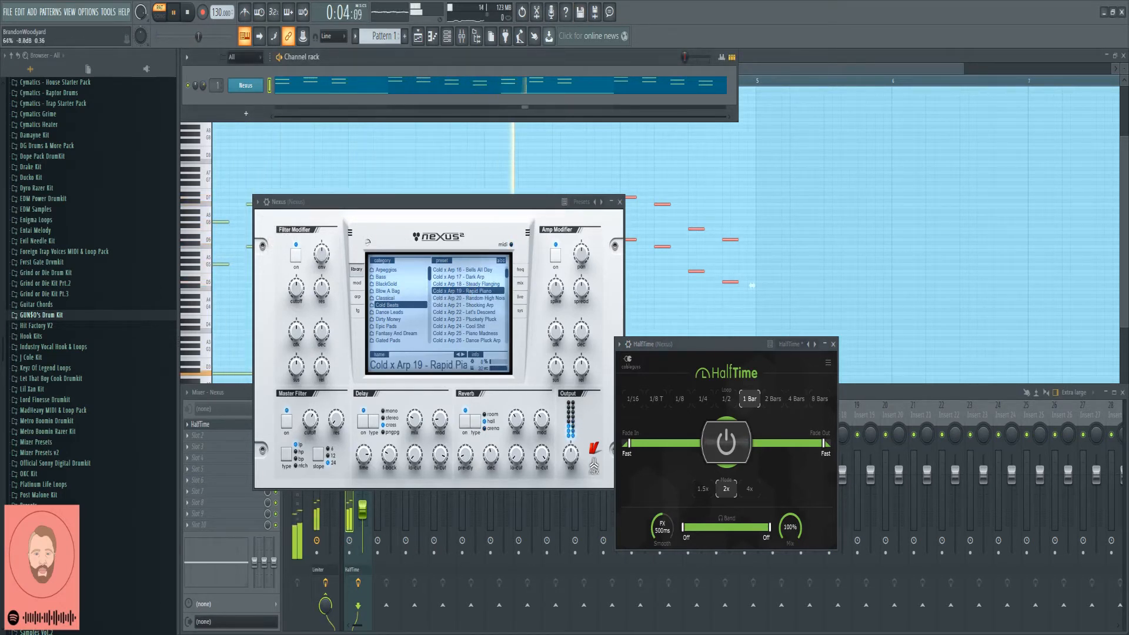
Step: Close the Nexus and HalfTime windows and stop the pattern playback
left_click(620, 202)
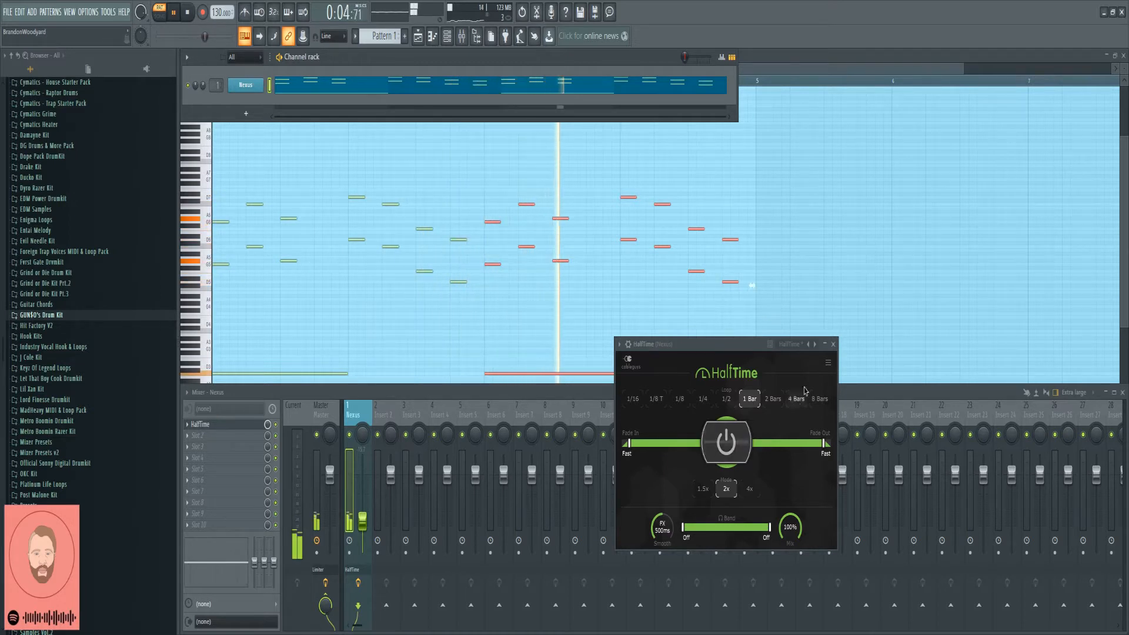
left_click(833, 344)
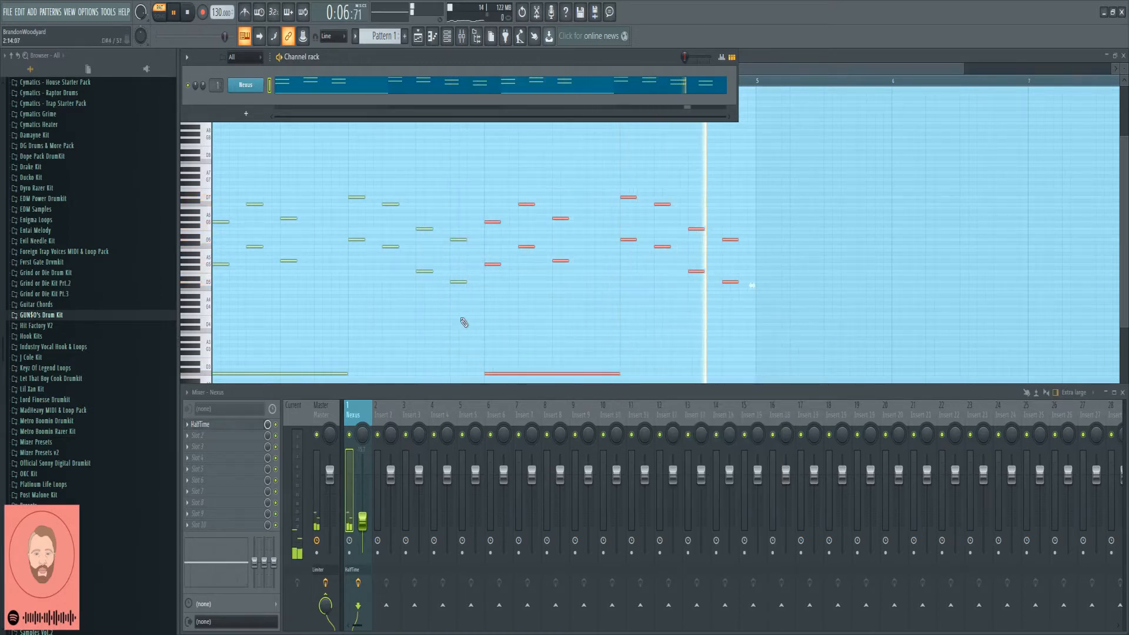
key("space")
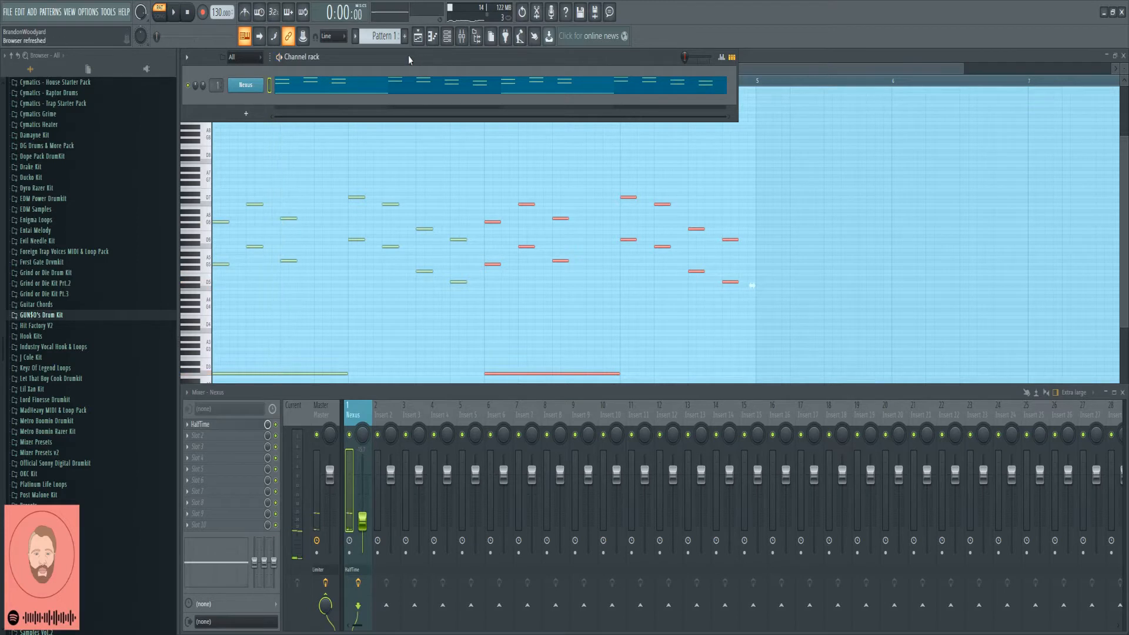
Step: Rename Pattern 1 as Piano and give it the light blue colour
left_click(382, 36)
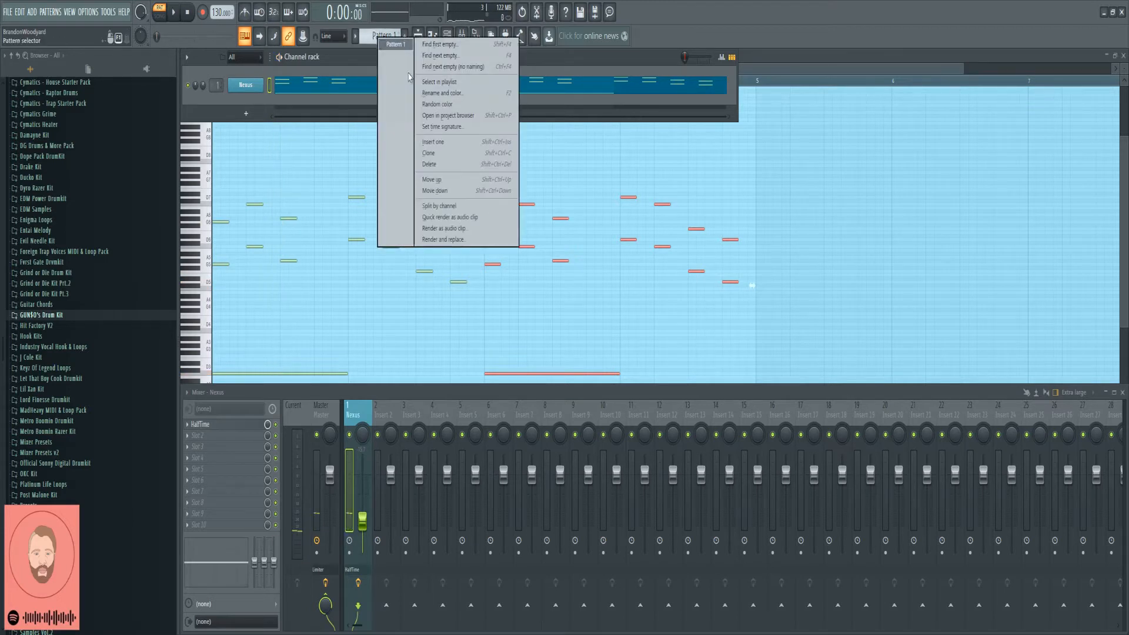
left_click(455, 94)
key("BackSpace")
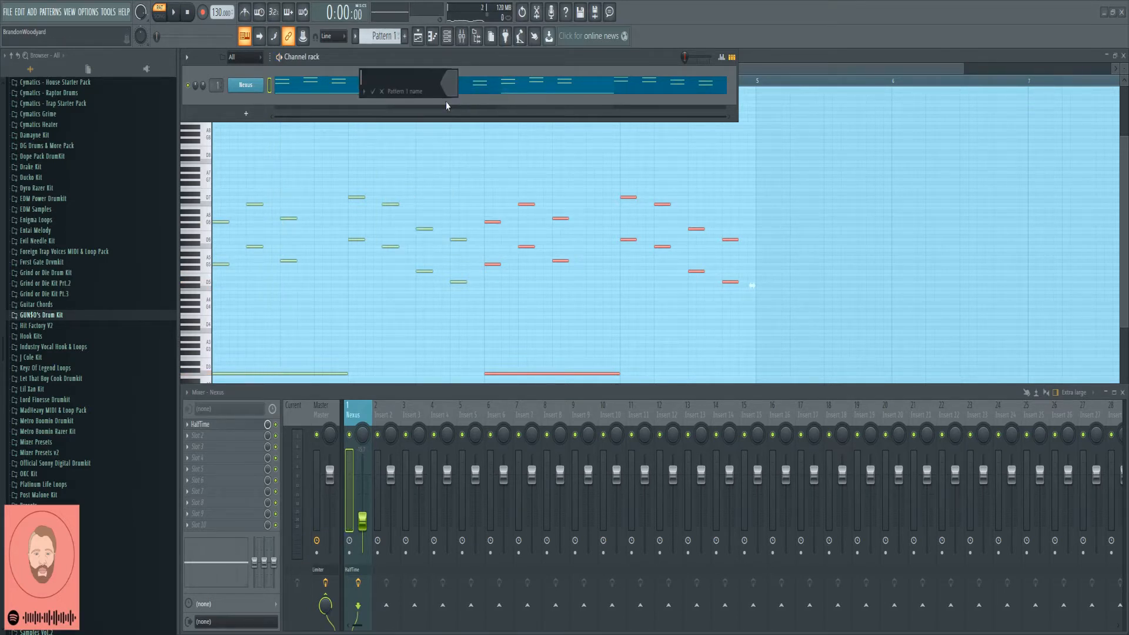
type("Piano")
left_click(448, 88)
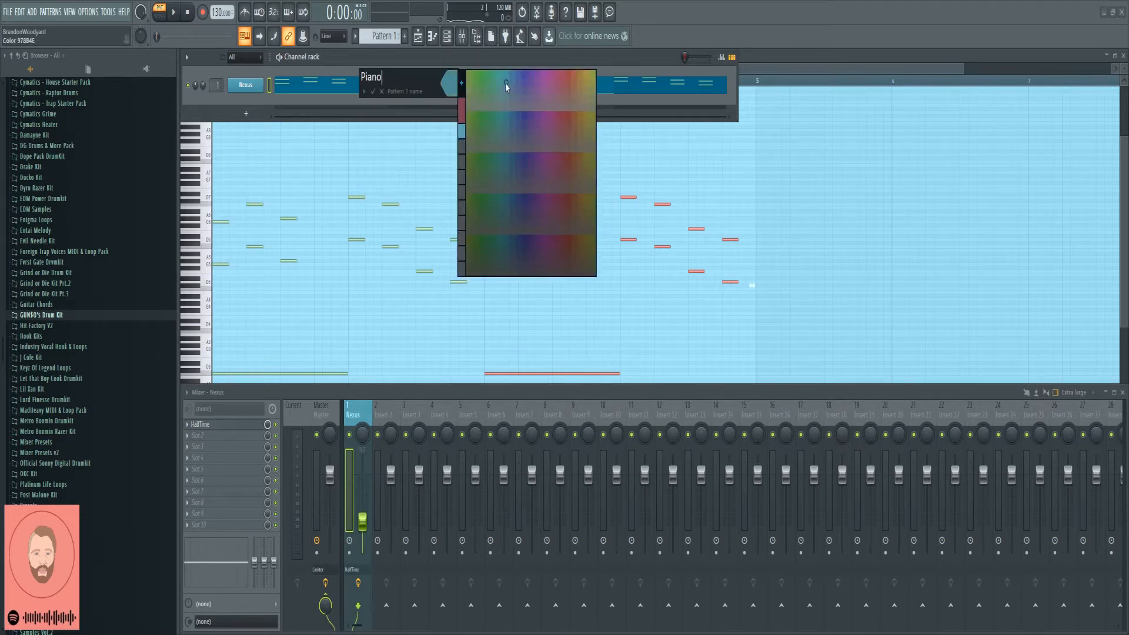
left_click(463, 133)
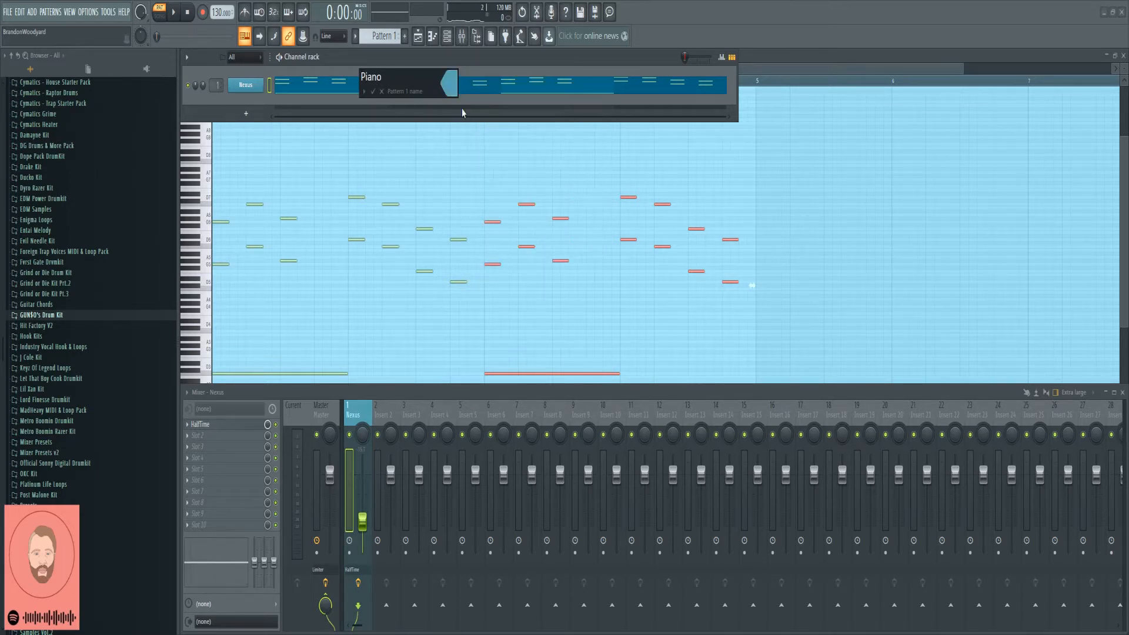
key("Return")
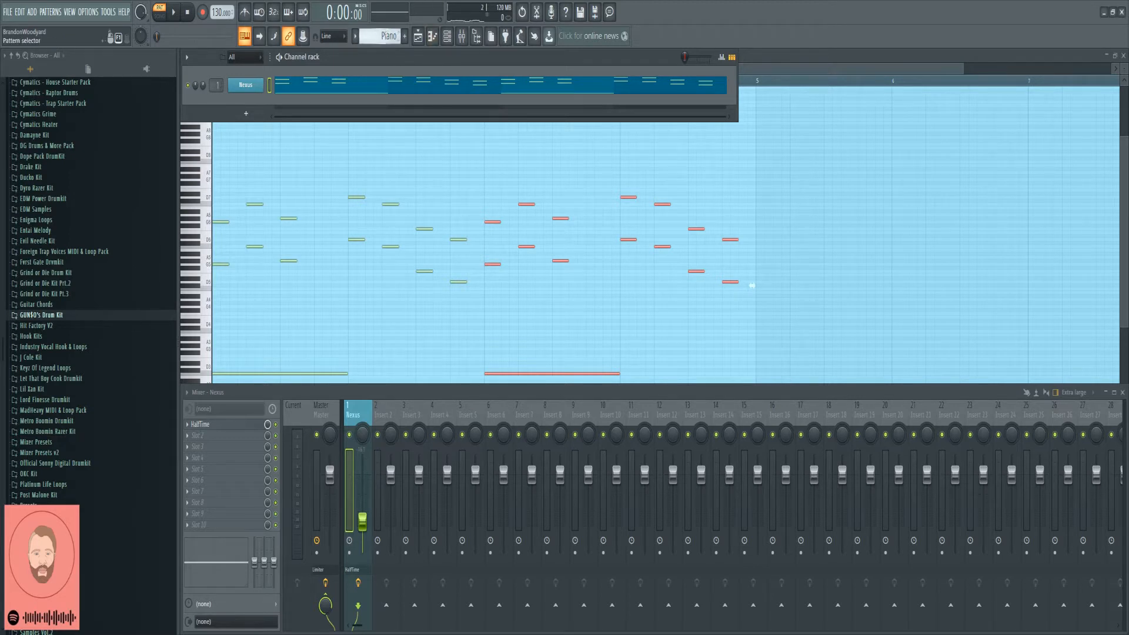
Step: Add a new pattern and name it Drums using the preset name list
right_click(385, 36)
left_click(369, 51)
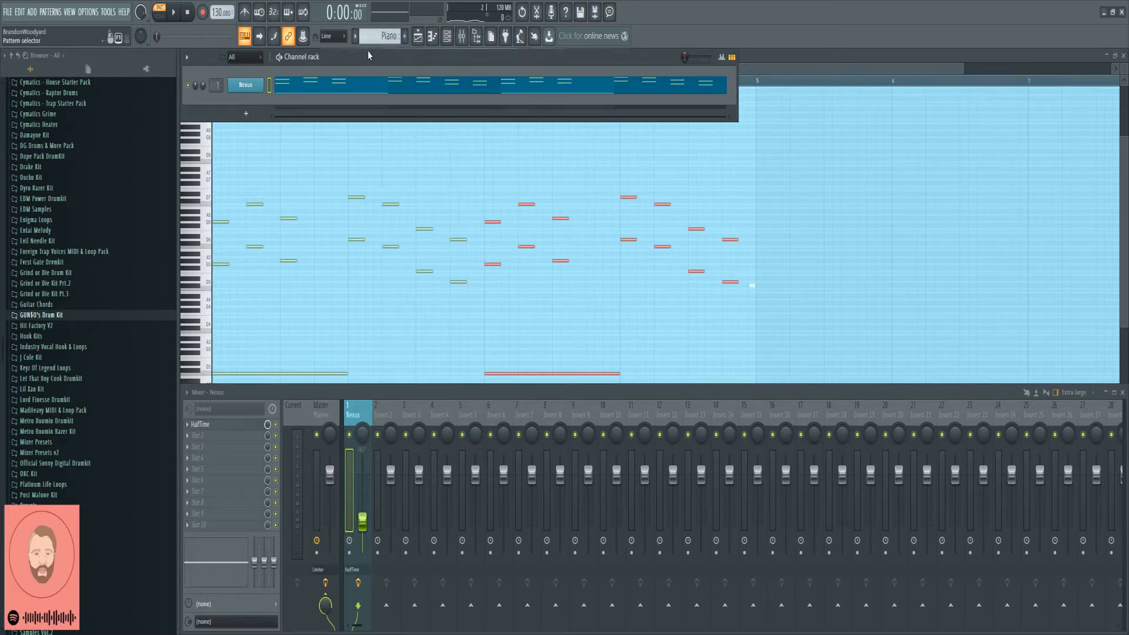
left_click(406, 36)
left_click(405, 50)
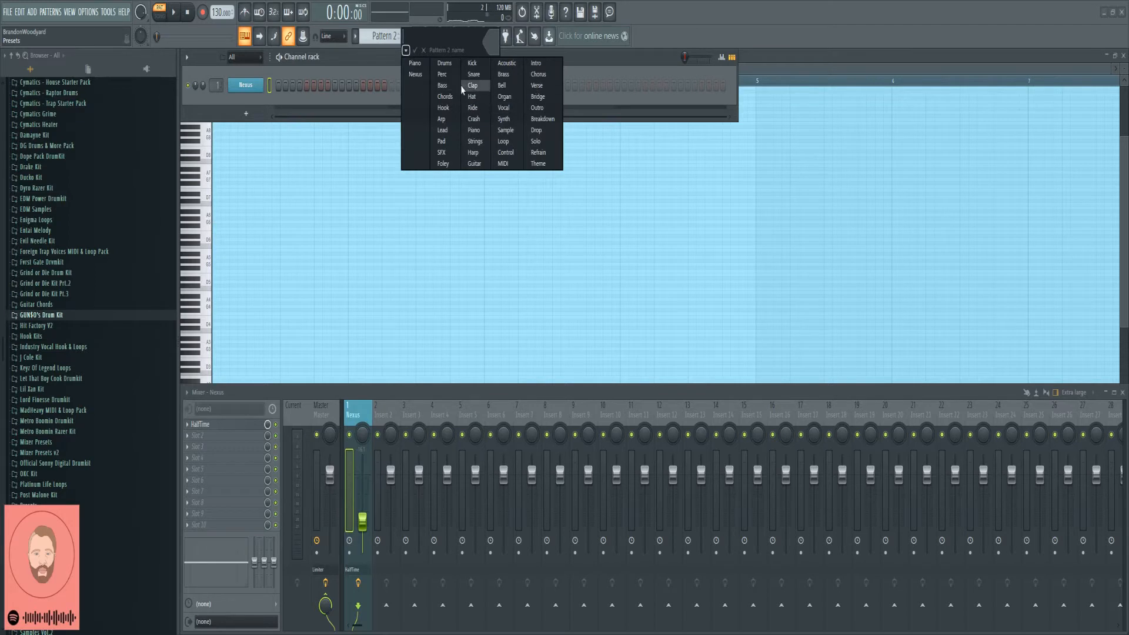
left_click(452, 65)
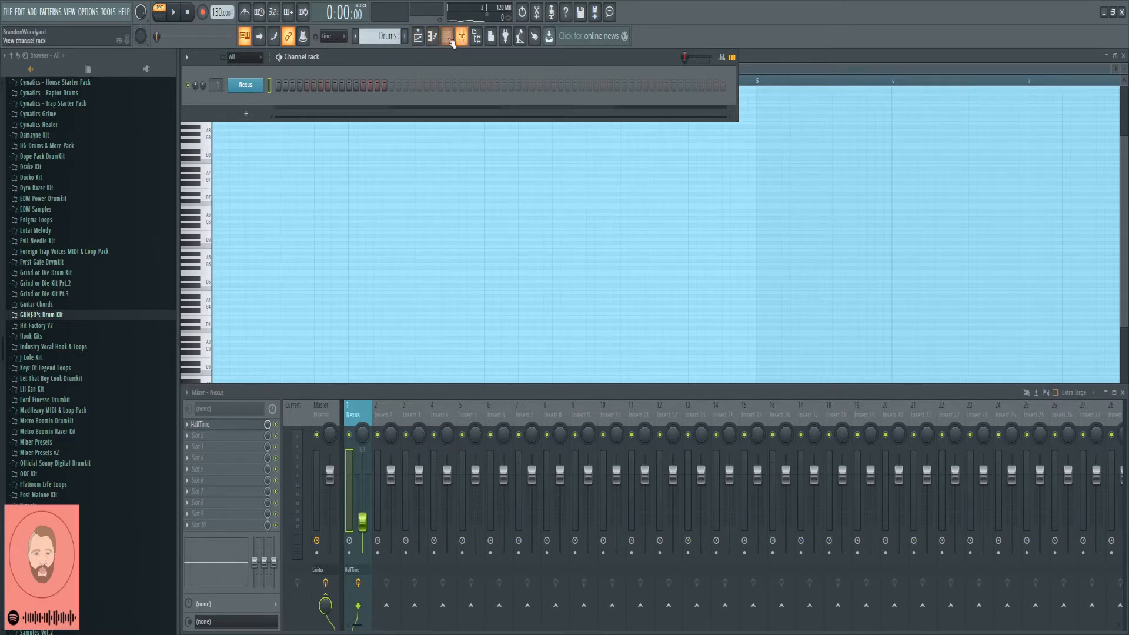
Step: Open the playlist and bring the channel rack back in front of it
left_click(418, 38)
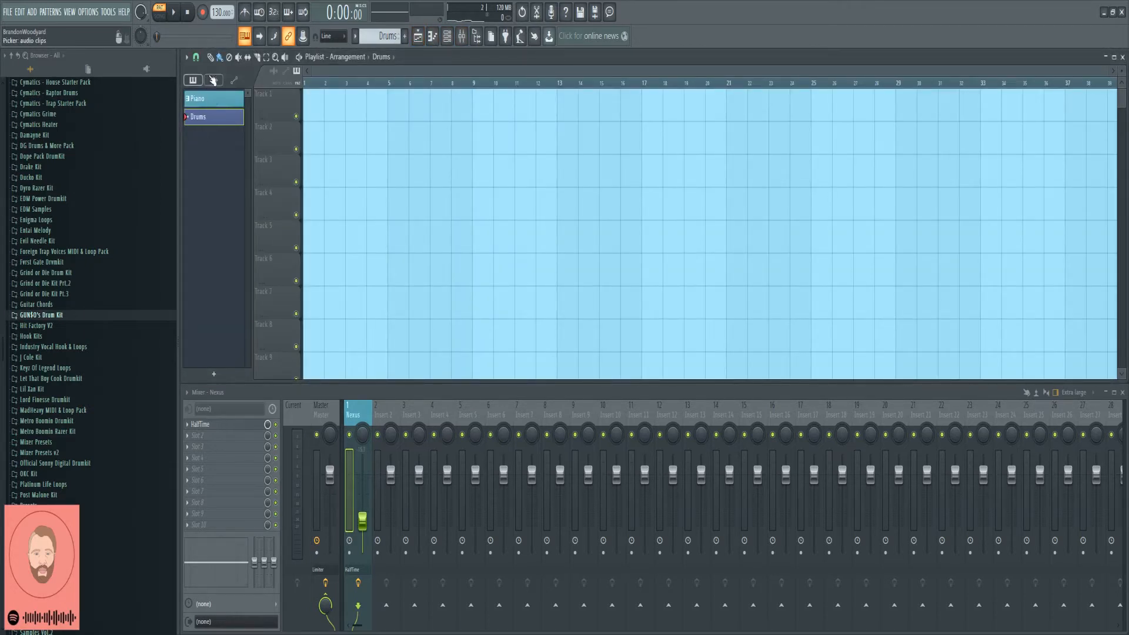
left_click(438, 41)
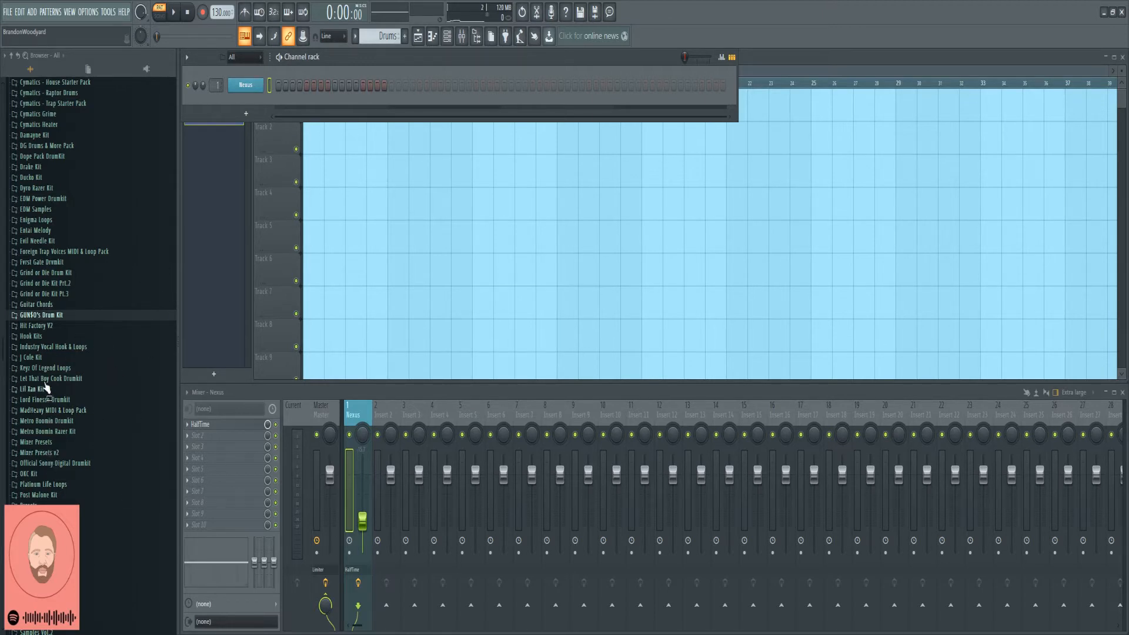
Step: Expand the GUN$O's Drum Kit folder in the browser to view its subfolders, and collapse it again
left_click(54, 317)
left_click(51, 316)
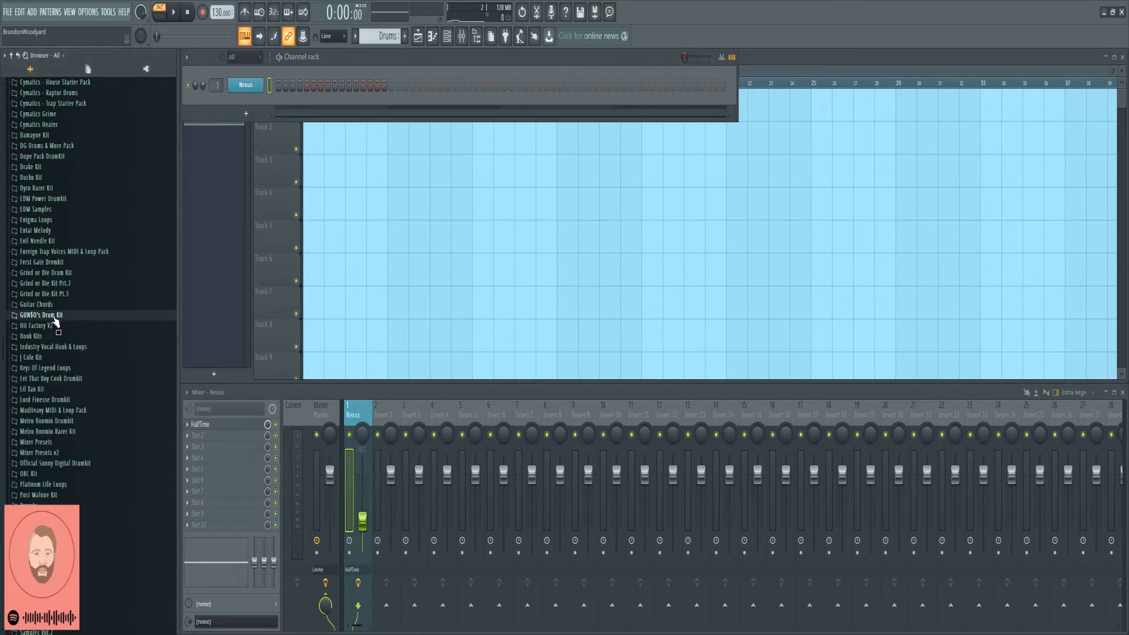
left_click(47, 317)
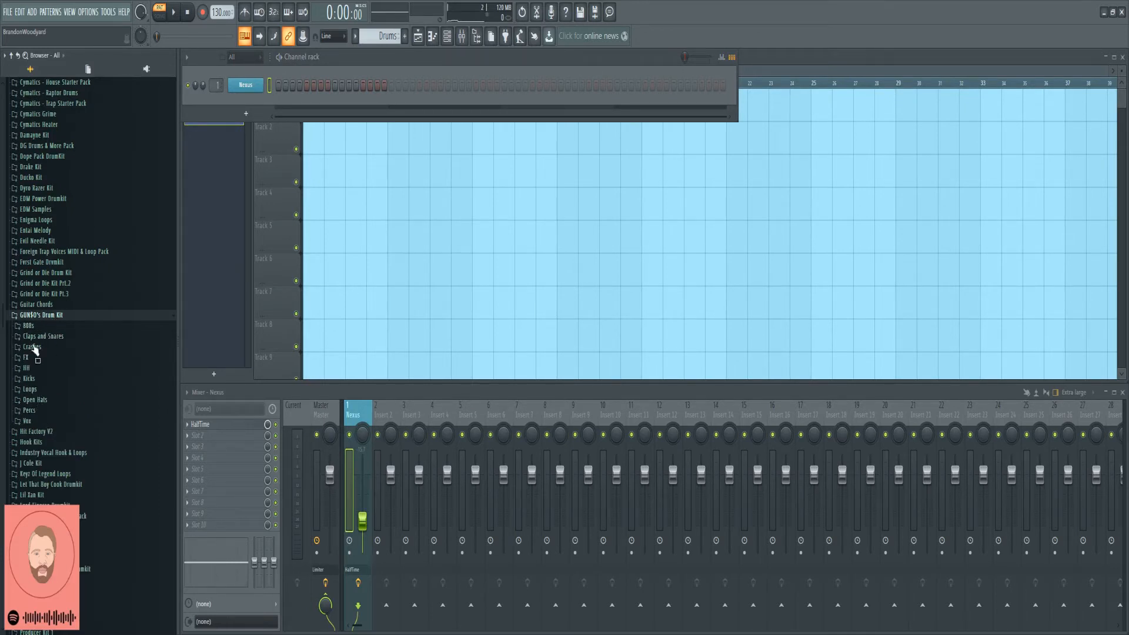
left_click(38, 316)
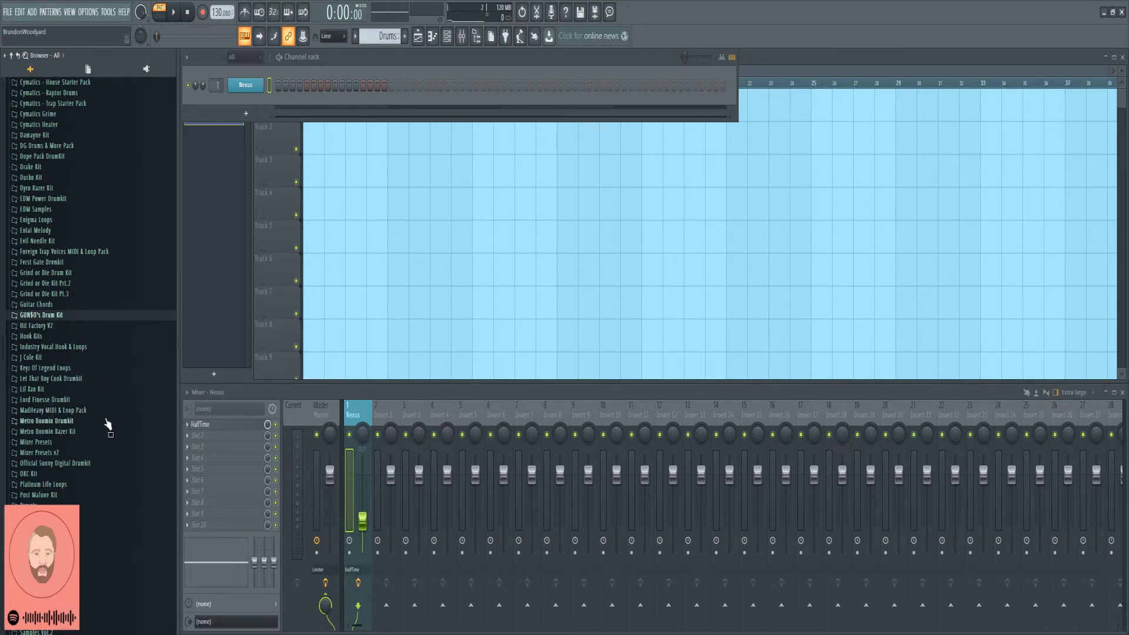
Step: Open the Kicks folder of the OKC Kit in the browser and preview the Acoustic Kick_1 sample
scroll(99, 435, "down", 4)
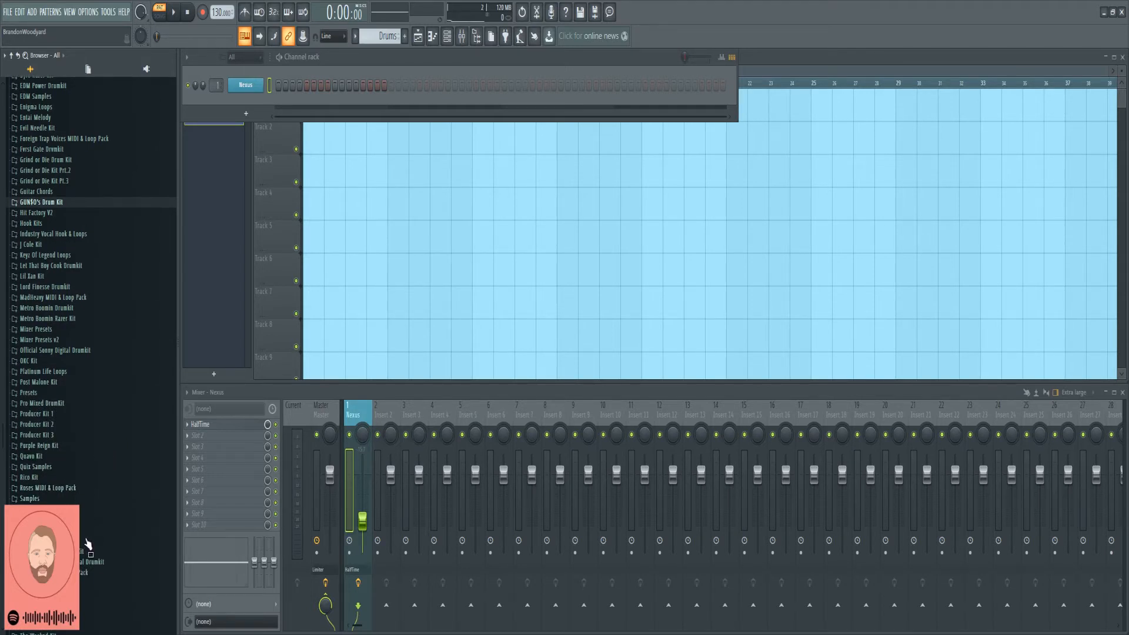
left_click(26, 361)
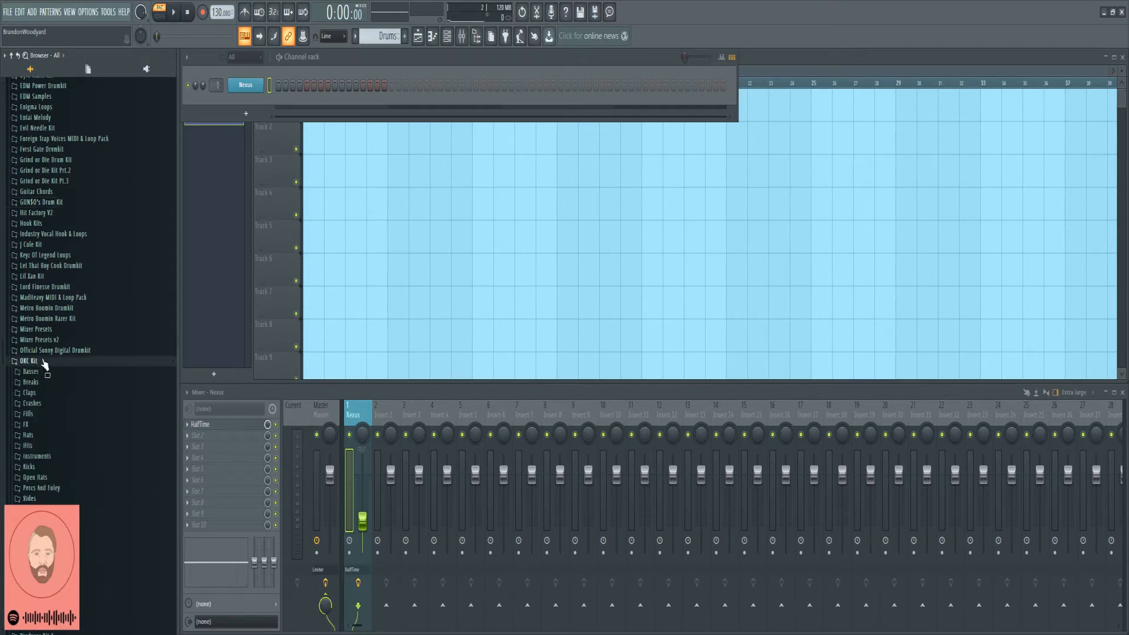
left_click(29, 467)
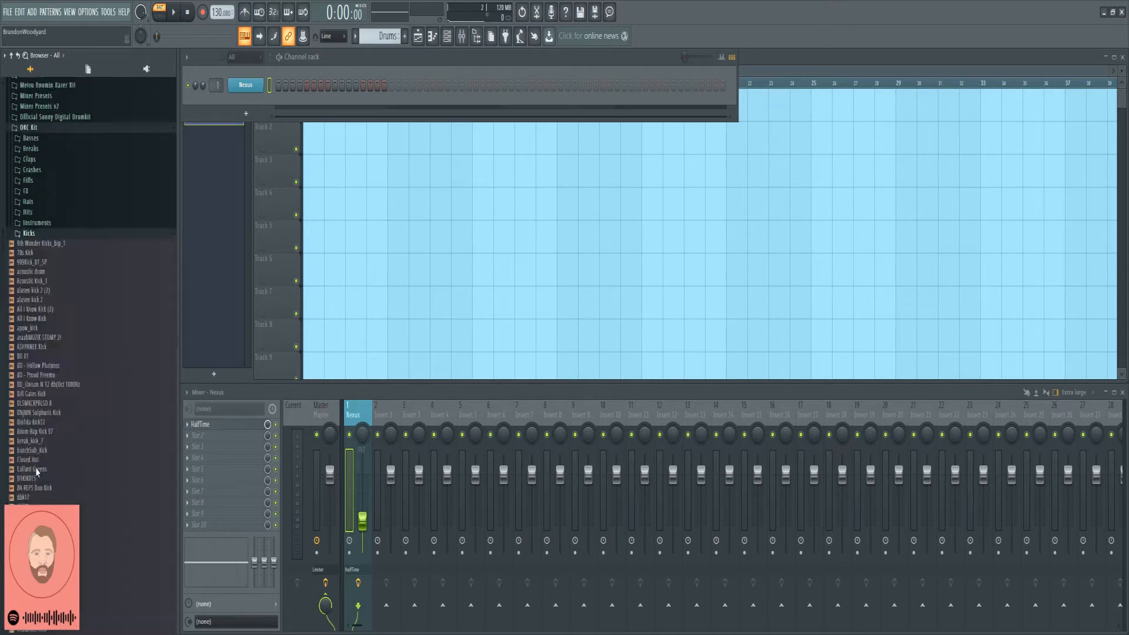
left_click(32, 383)
left_click(45, 281)
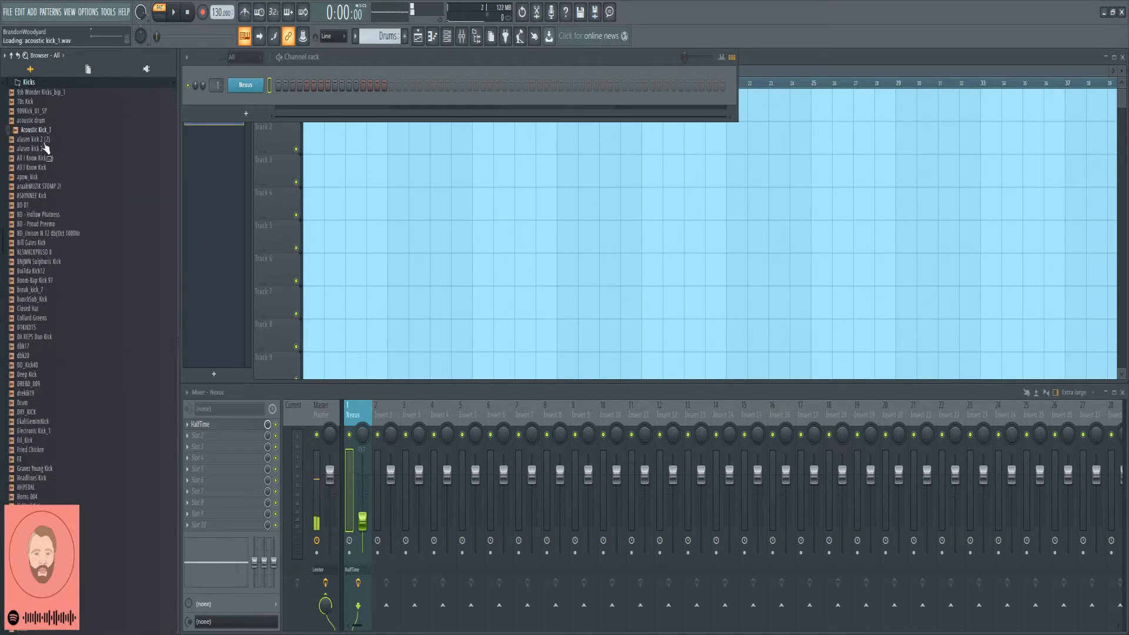
Step: Add the Collard Greens kick sample as a channel and place hits on steps 1, 7, 15, 19, 23, 33, 39, 47, 51 and 55
left_click(34, 319)
left_click_drag(37, 327, 254, 103)
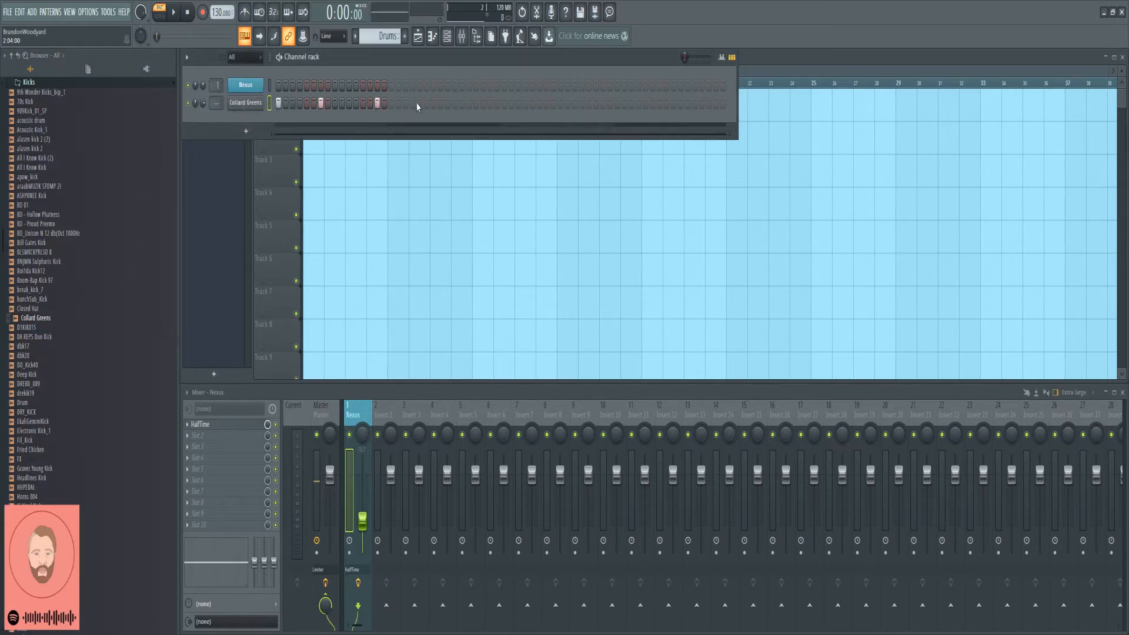
left_click(434, 103)
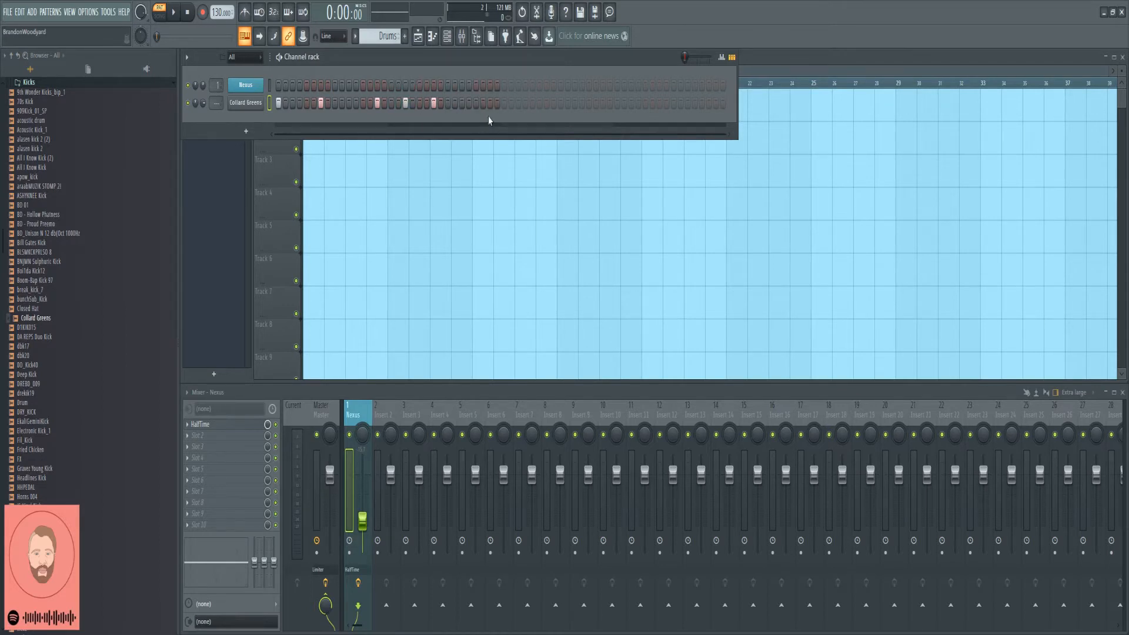
left_click(503, 103)
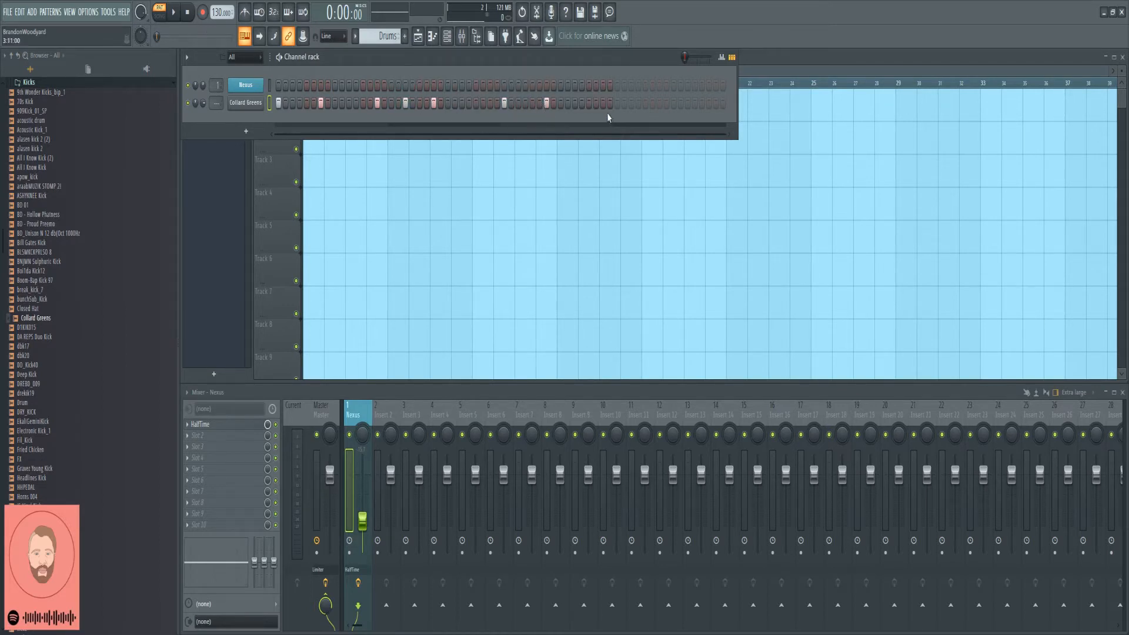
left_click(632, 103)
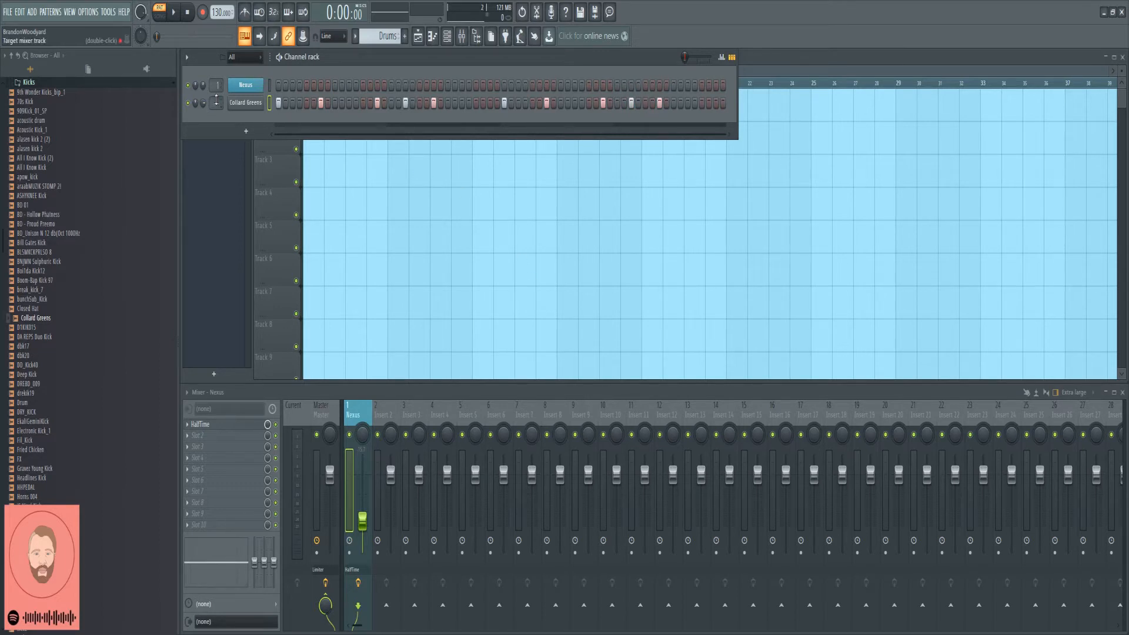
Step: Rename the Collard Greens channel to Kick and color it green
right_click(256, 103)
left_click(288, 141)
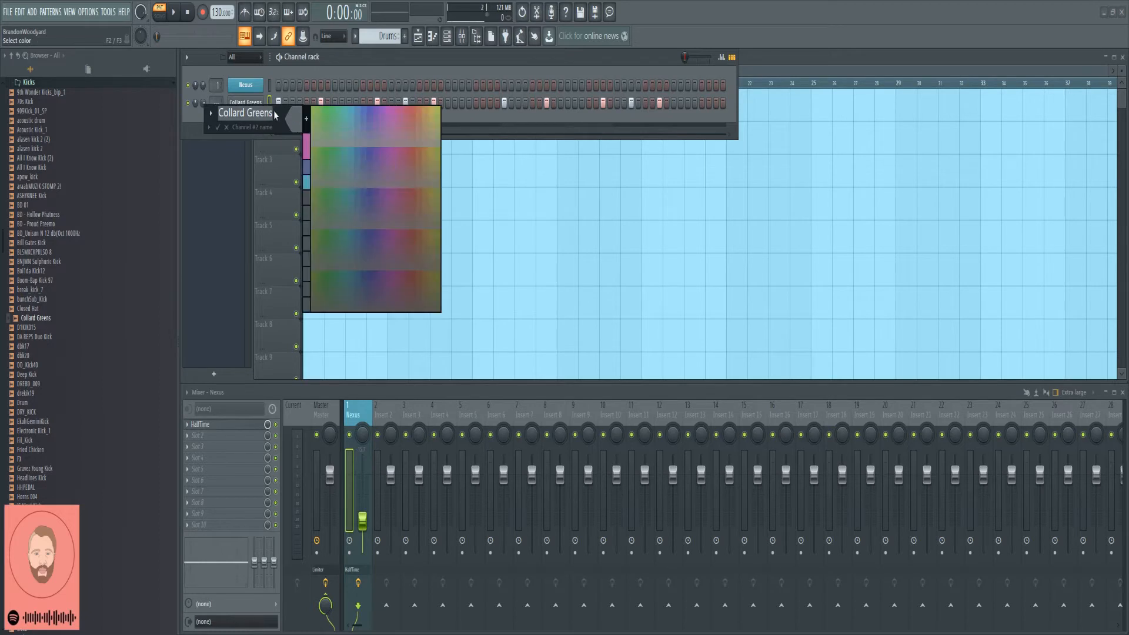
left_click(276, 112)
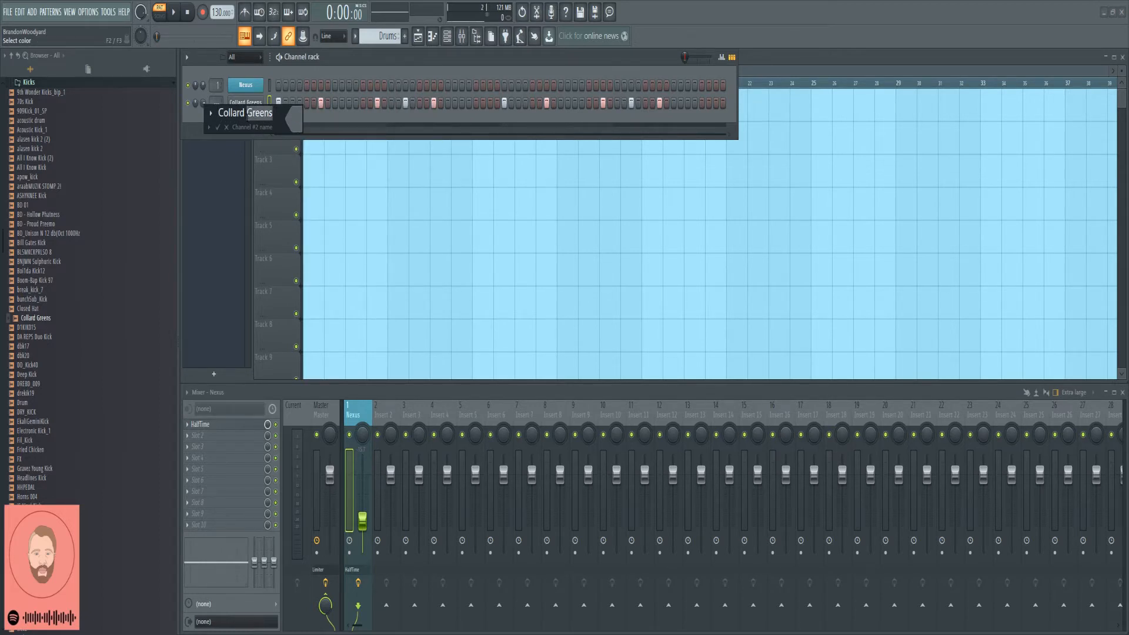
left_click_drag(247, 112, 178, 117)
type("Kick")
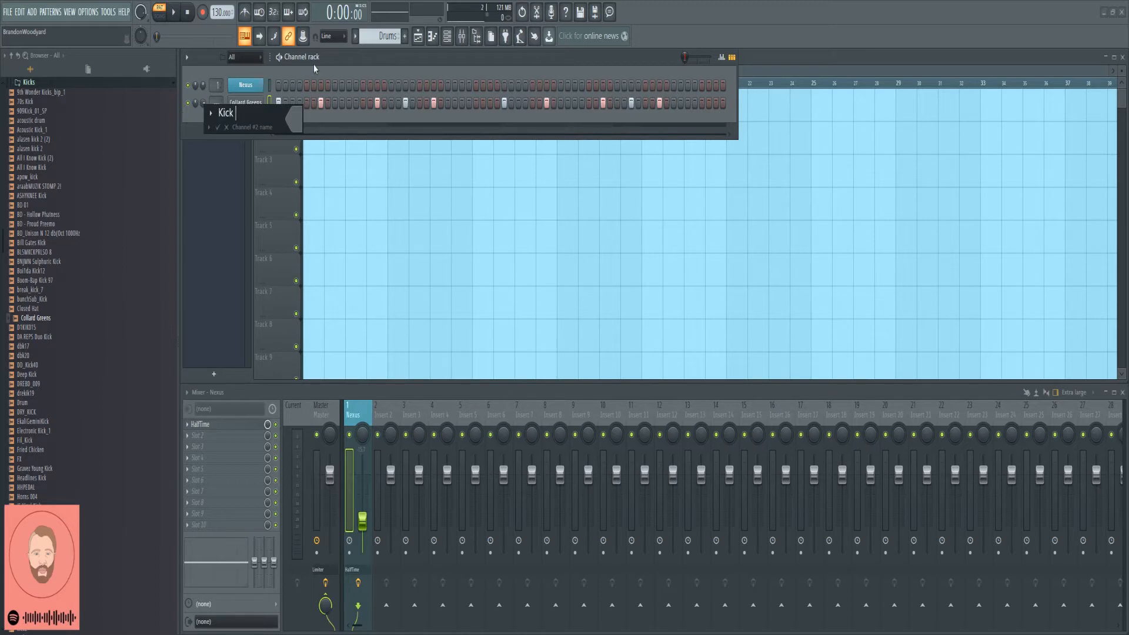
left_click(294, 116)
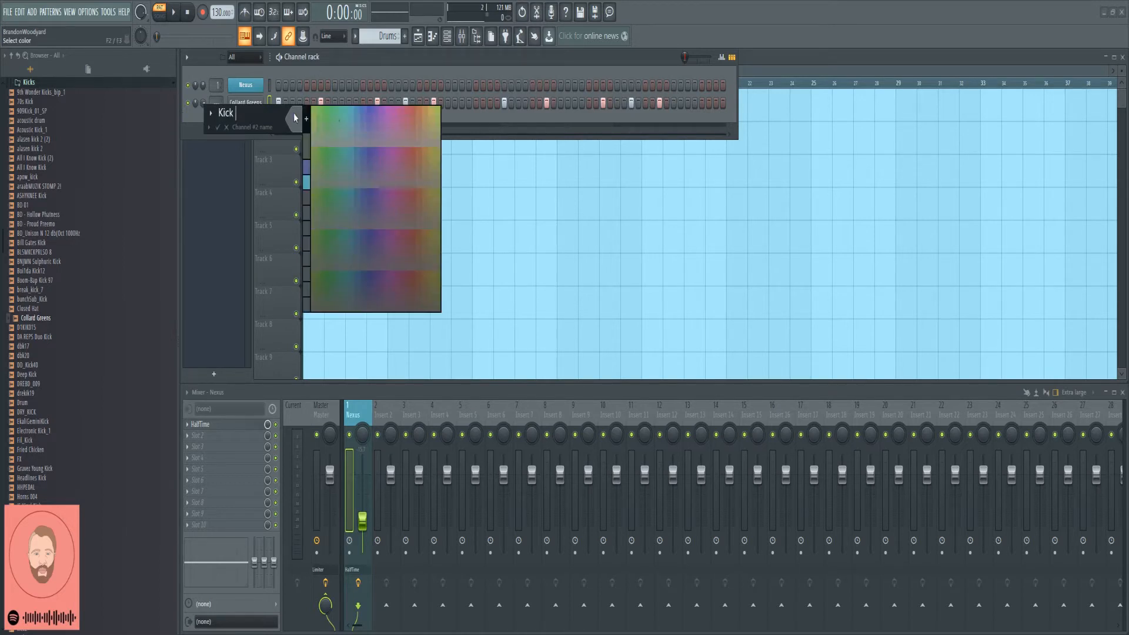
left_click(324, 112)
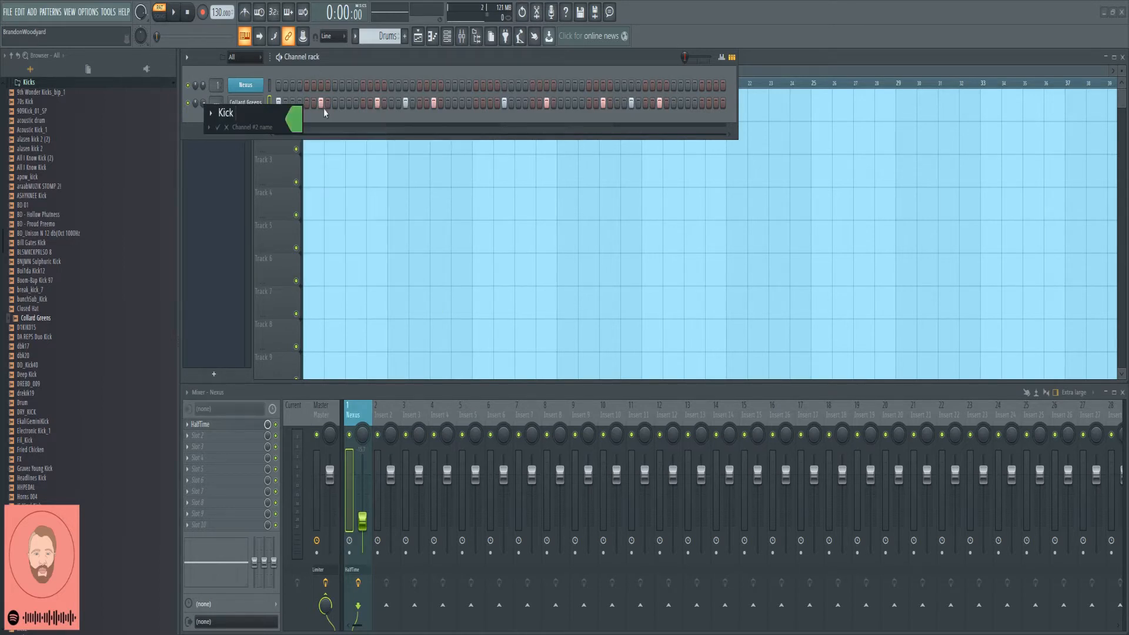
key("Return")
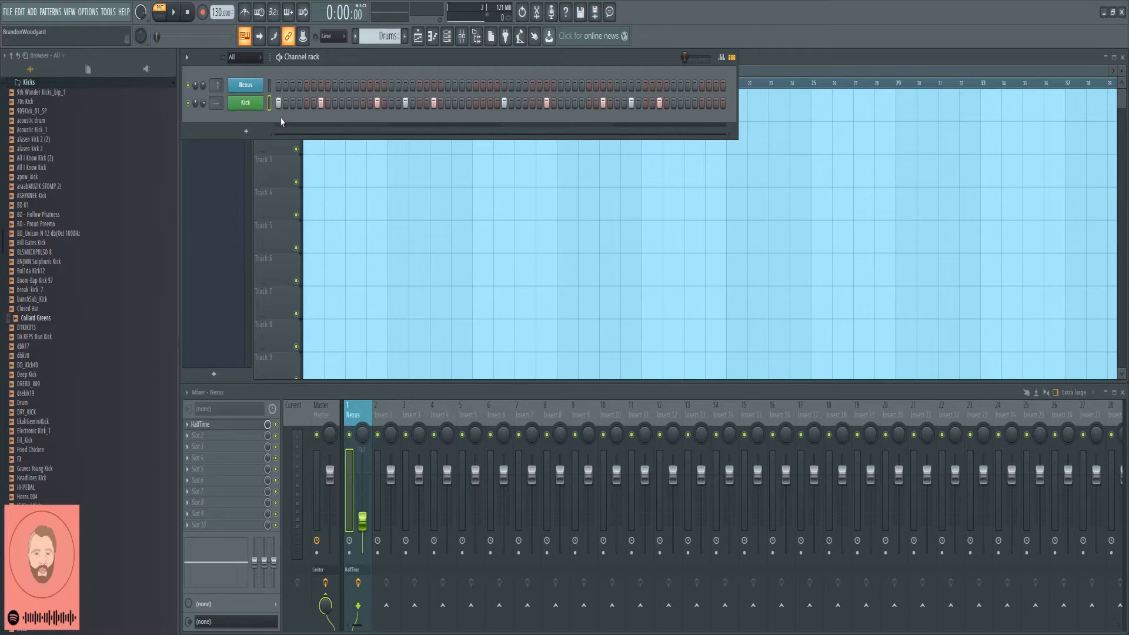
Step: Route the Kick channel to mixer insert 2 and, using Override generic link, lower its volume to about -11.8 dB, checking it in playback
left_click(378, 488)
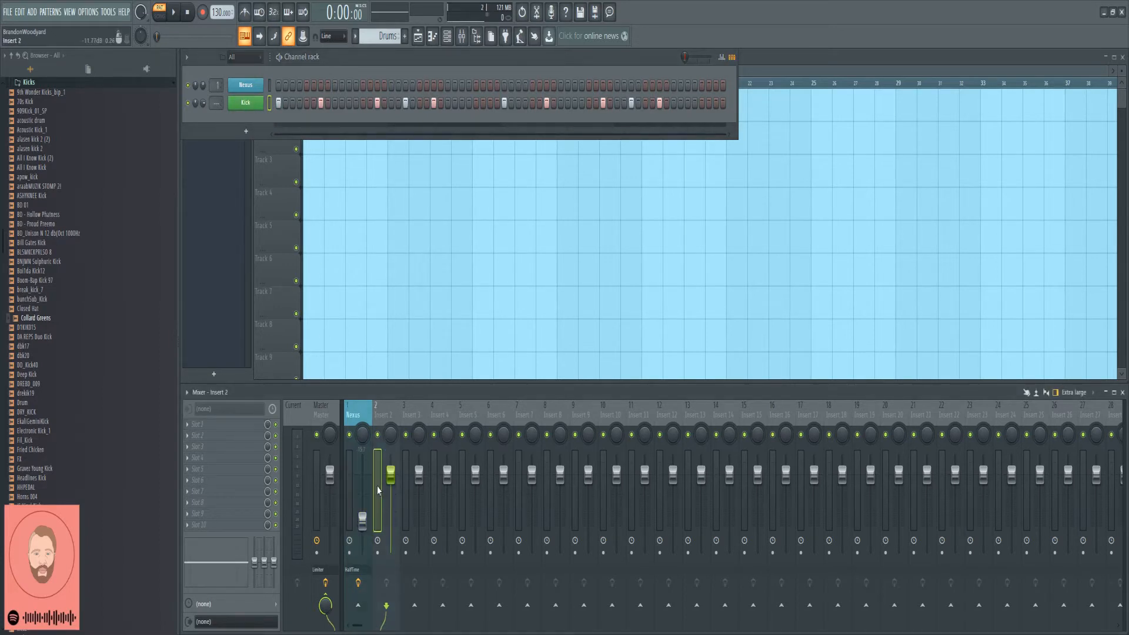
key("ctrl+l")
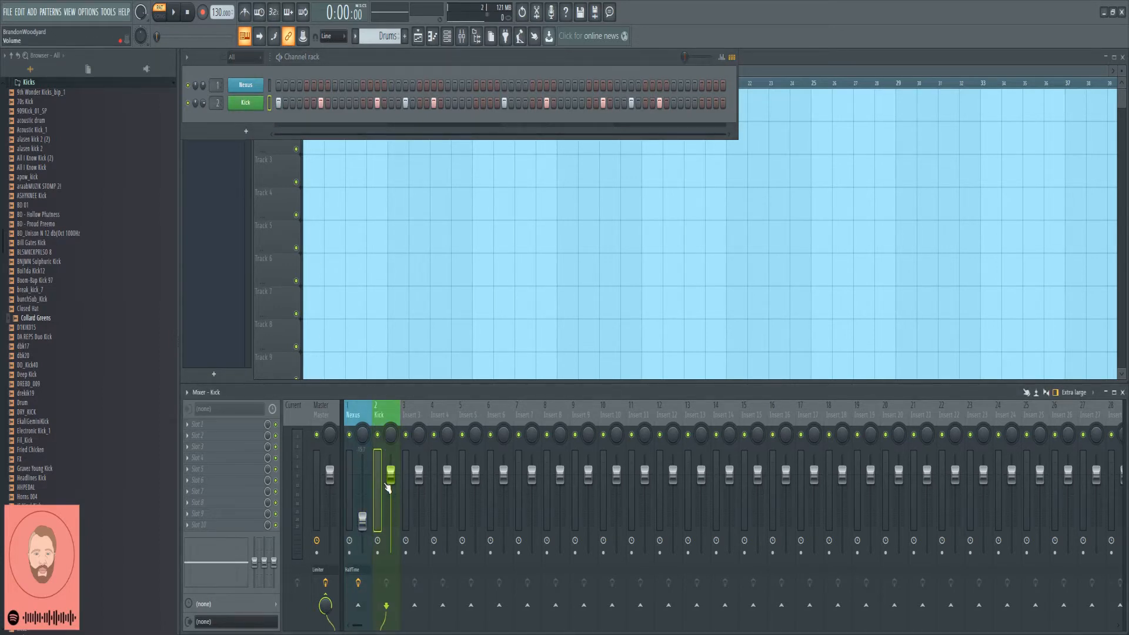
right_click(390, 474)
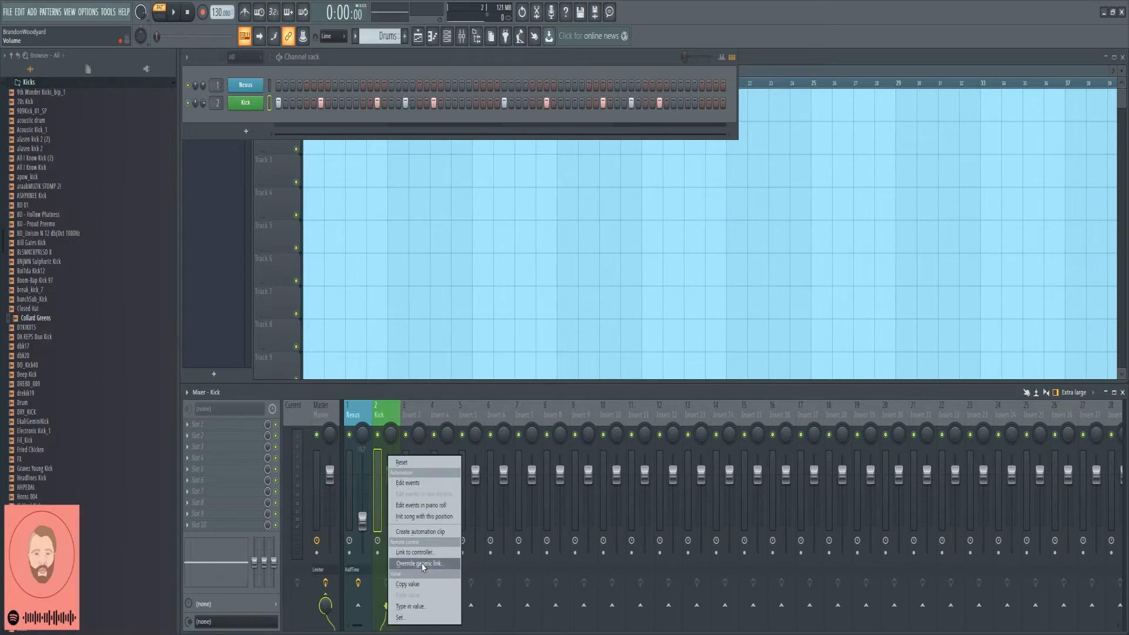
left_click(422, 564)
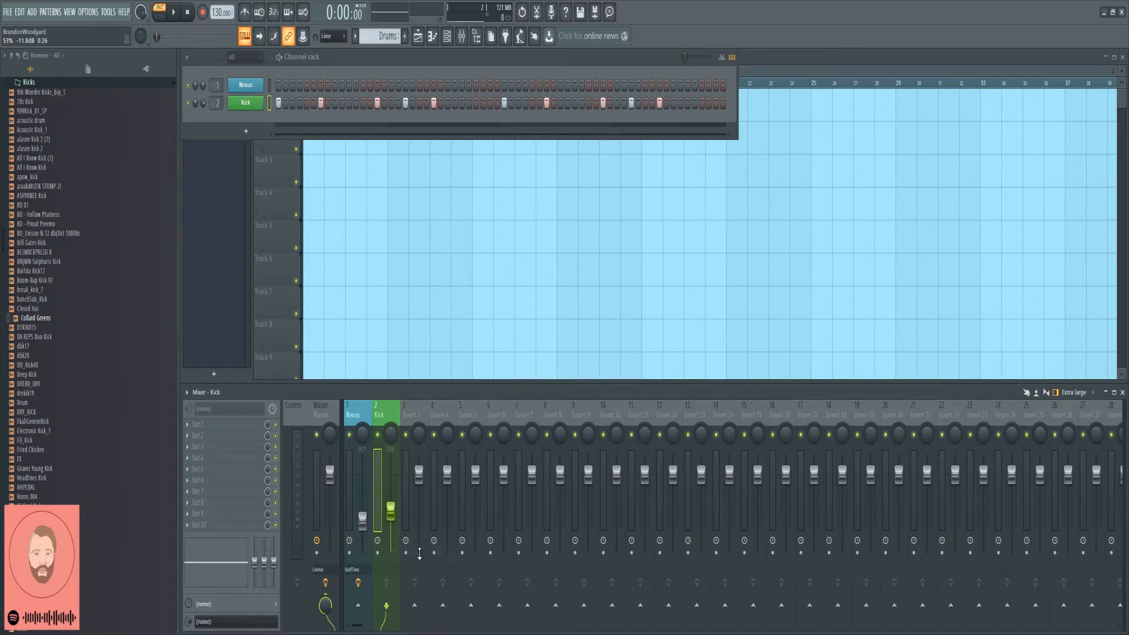
key("space")
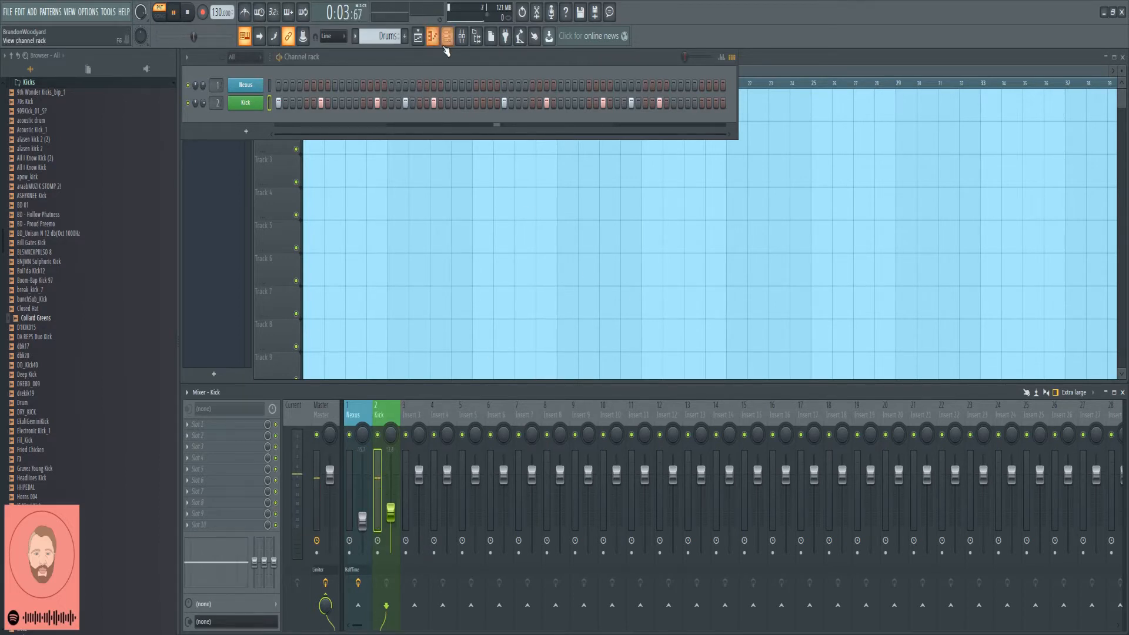
key("space")
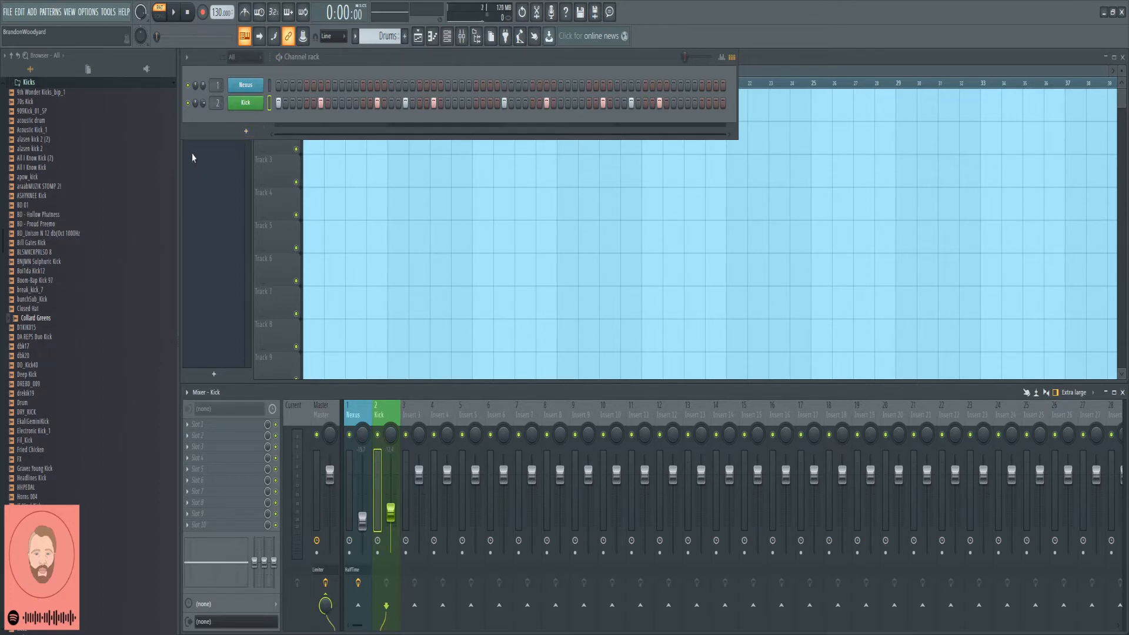
Step: Collapse the Kicks folder in the browser and open the processed snares subfolder inside Snares
scroll(30, 143, "up", 2)
left_click(54, 140)
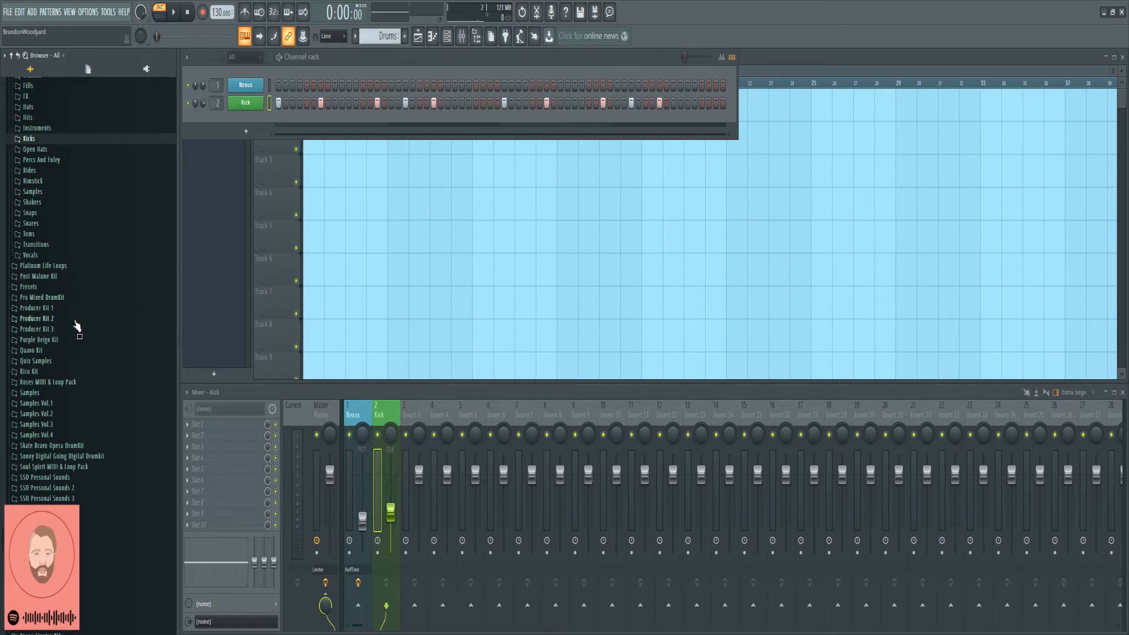
left_click(42, 226)
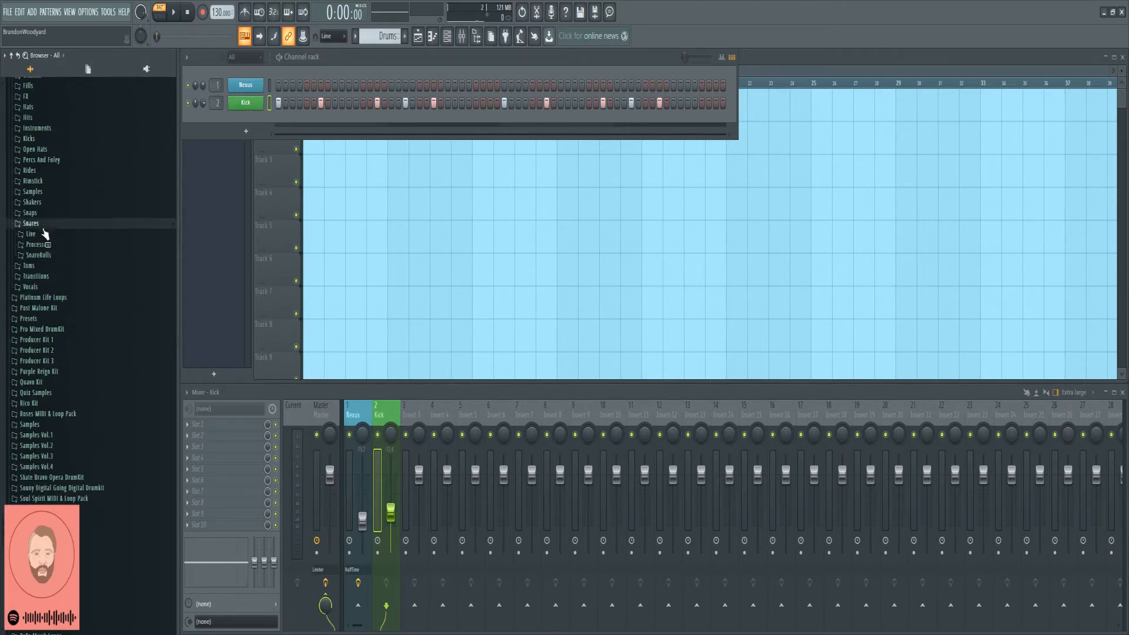
left_click(46, 244)
scroll(88, 383, "down", 5)
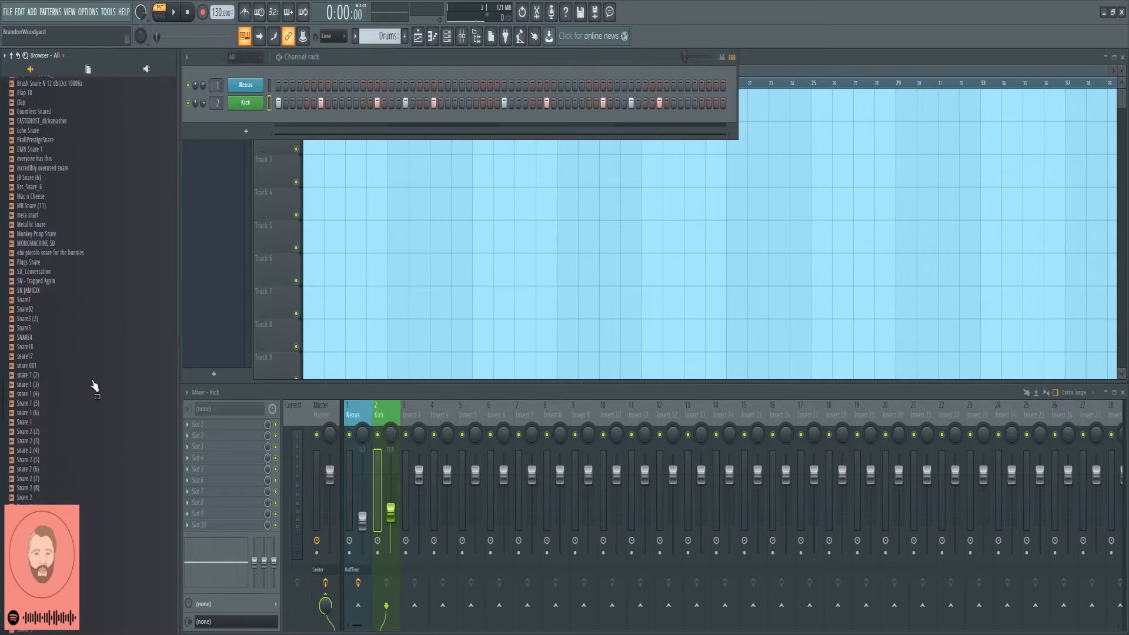
Step: Audition the snare samples from Snare 2 down through the list, and those higher up around snare 001
scroll(85, 379, "down", 5)
left_click(21, 261)
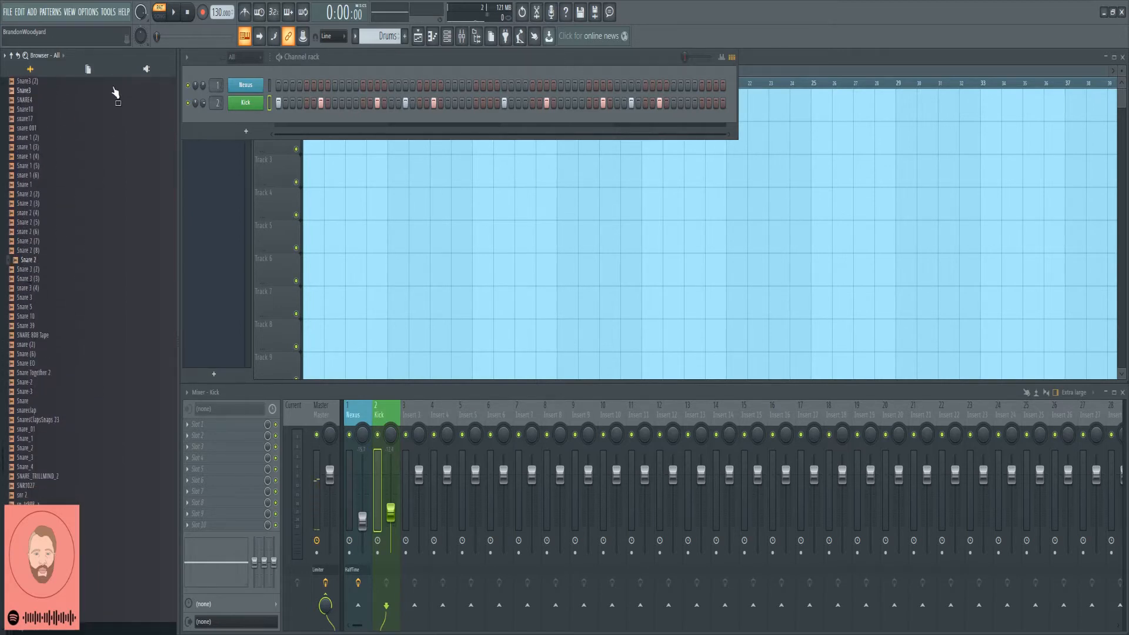
key("Down")
key("Down")
key("Down")
key("Down")
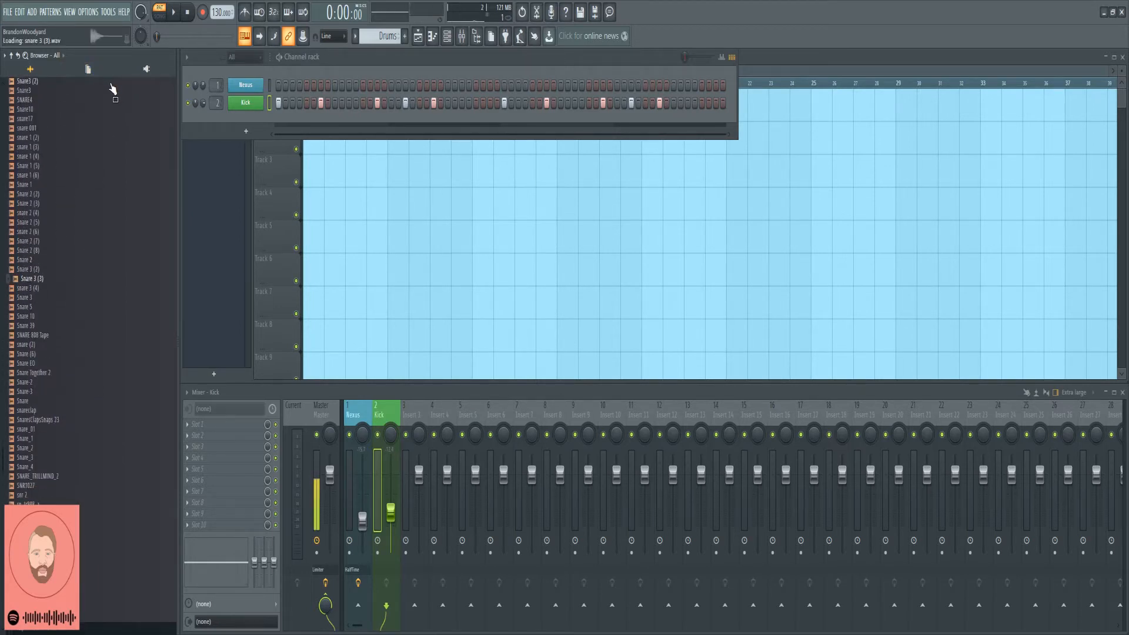
key("Down")
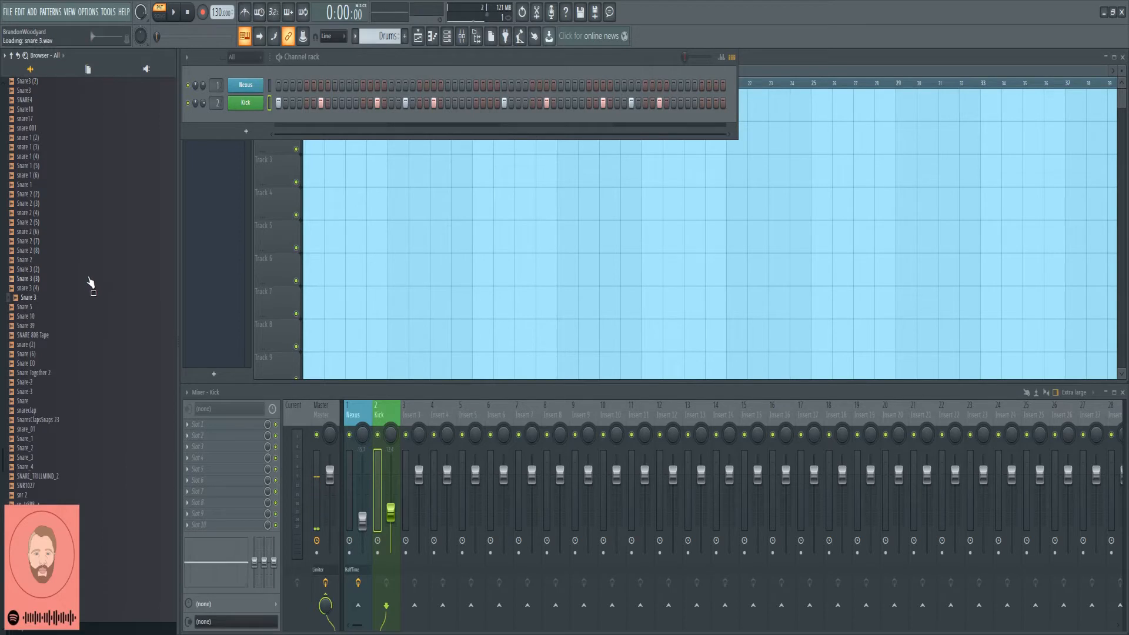
key("Down")
key("Down")
key("Down")
key("Down")
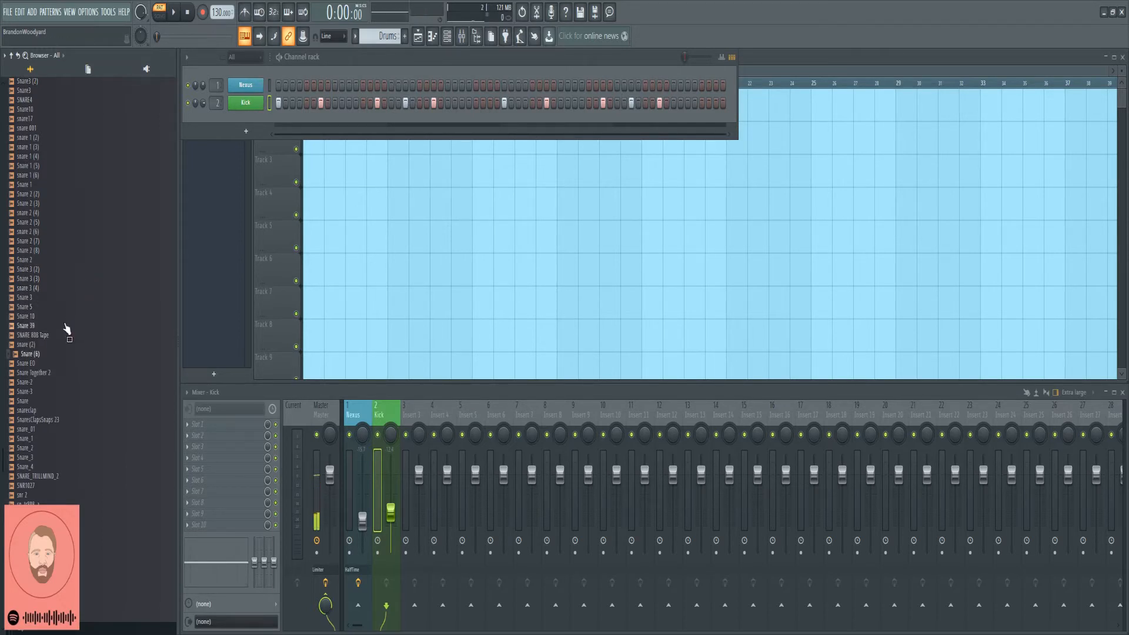
key("Down")
key("Down")
key("Down")
key("Down")
left_click(27, 431)
left_click(28, 468)
left_click(27, 487)
left_click(28, 504)
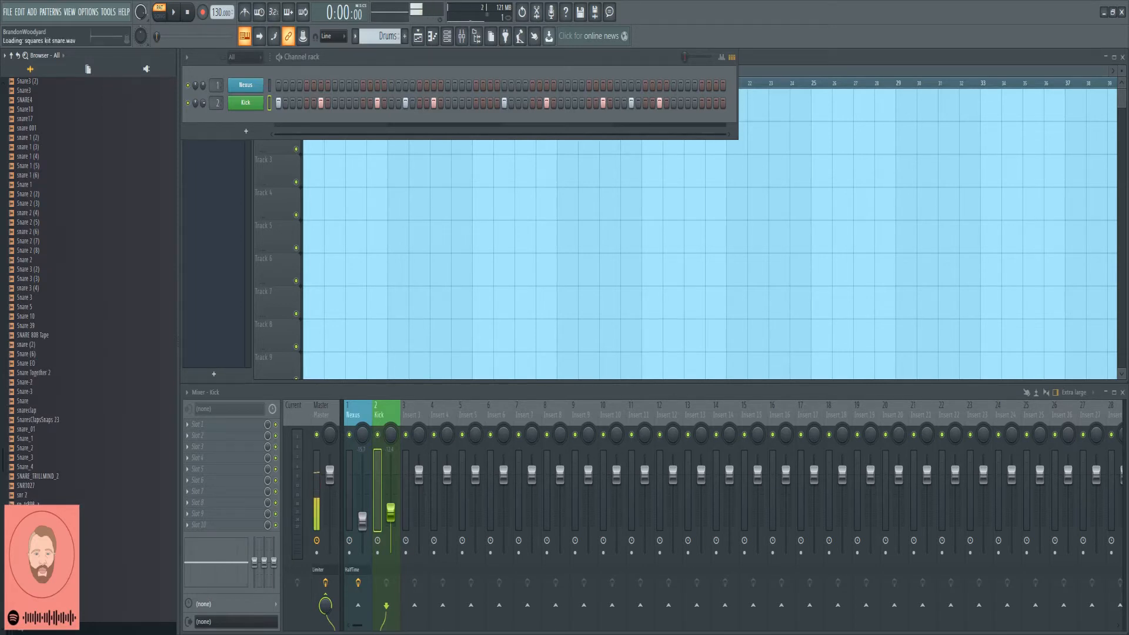
left_click(33, 165)
left_click(32, 149)
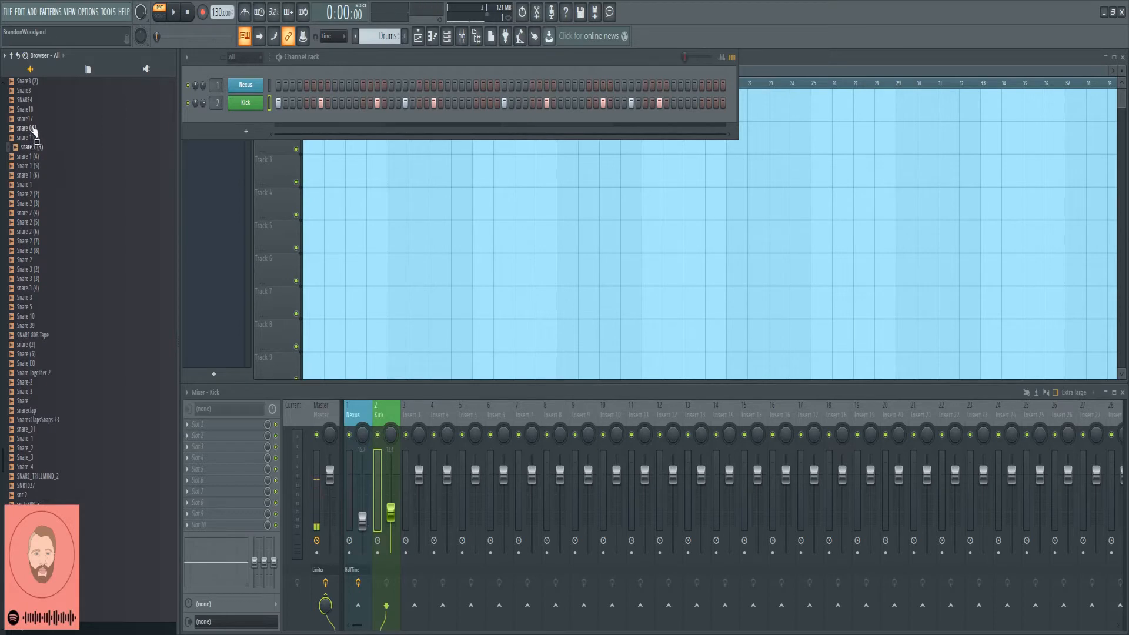
left_click(32, 129)
left_click(30, 120)
Step: Add the snare 001 sample as a channel, place hits on steps 9, 25, 41 and 57, and play the pattern
scroll(44, 196, "up", 6)
left_click_drag(33, 297, 251, 119)
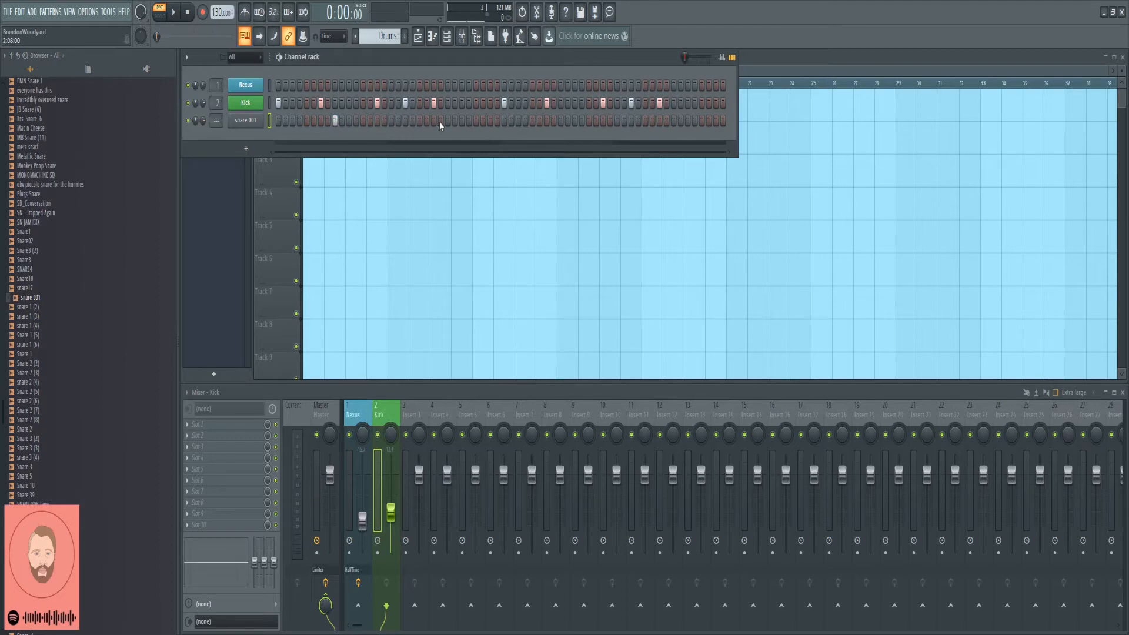
left_click(674, 121)
key("space")
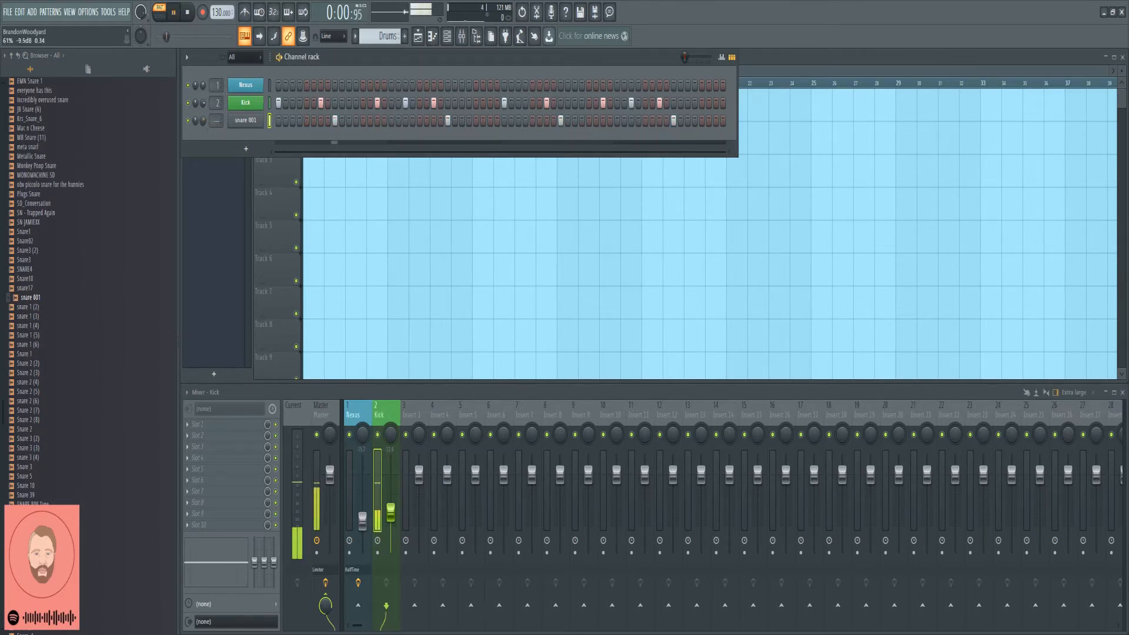
key("space")
Step: Turn off Use loop points in the snare 001 channel's sampler settings and play the pattern to check it
left_click(246, 120)
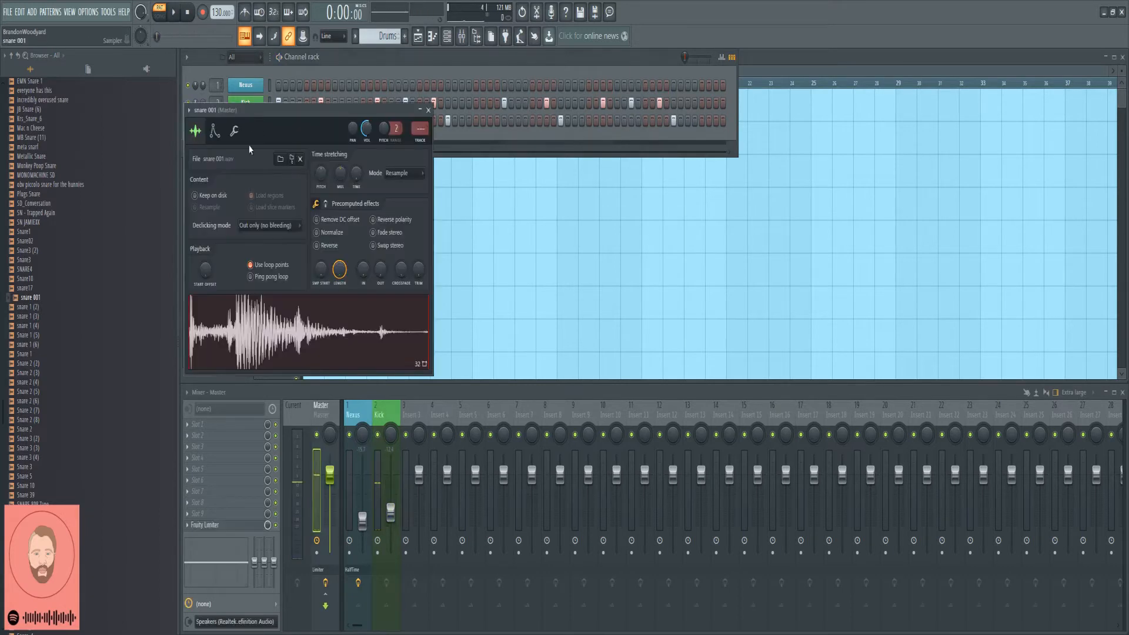
left_click(249, 265)
key("space")
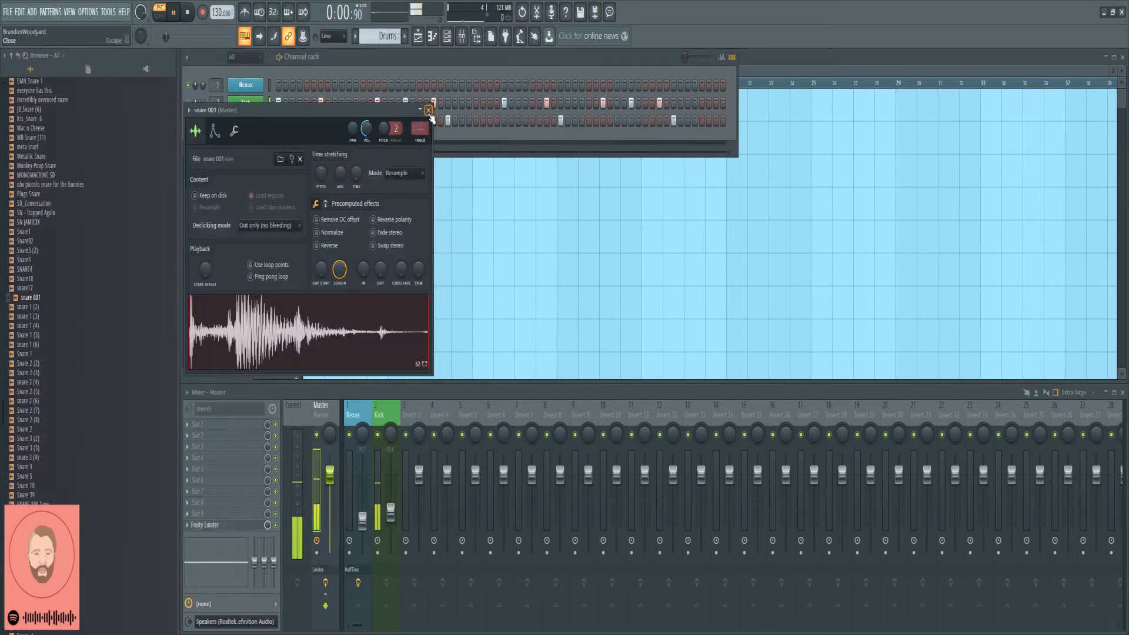
left_click(428, 110)
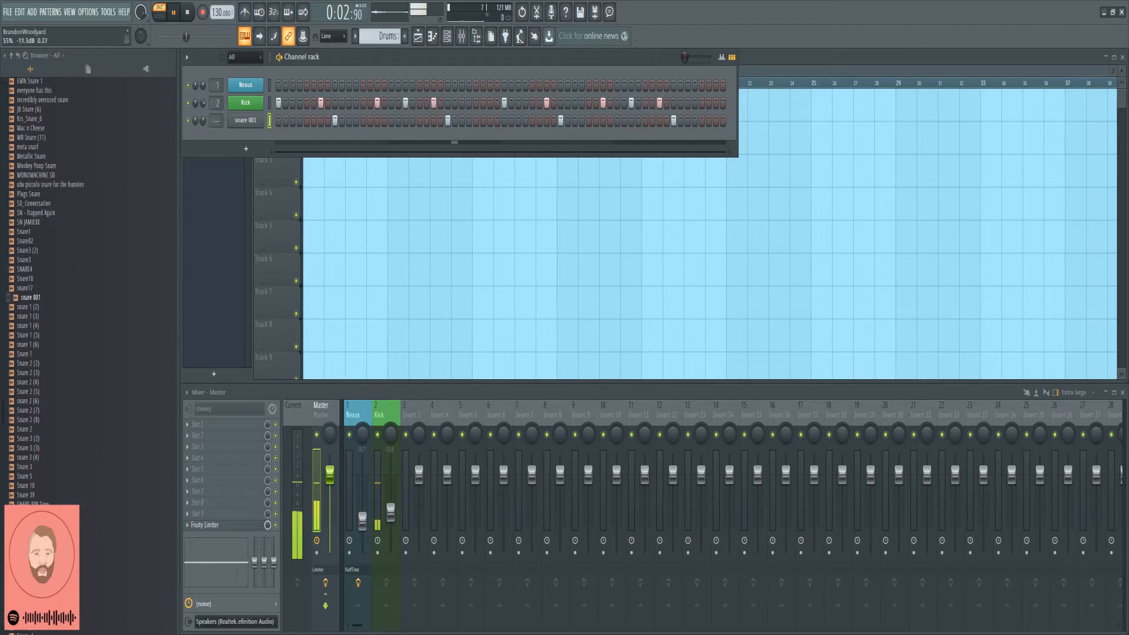
key("space")
Step: Rename the snare 001 channel to Snare 1 and color it red
right_click(247, 121)
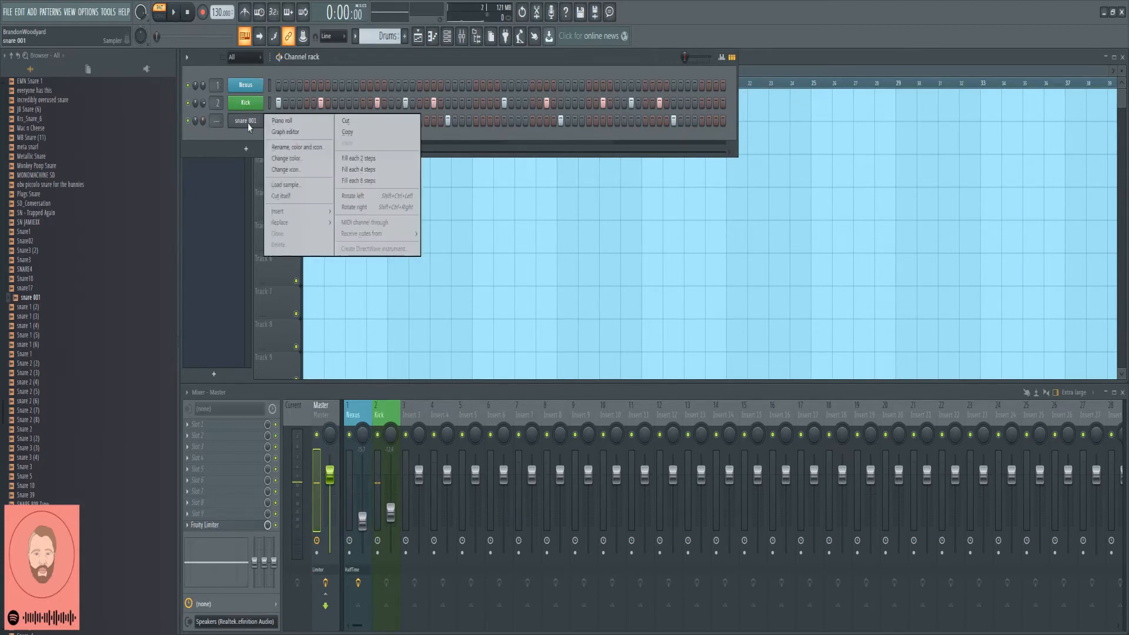
left_click(297, 147)
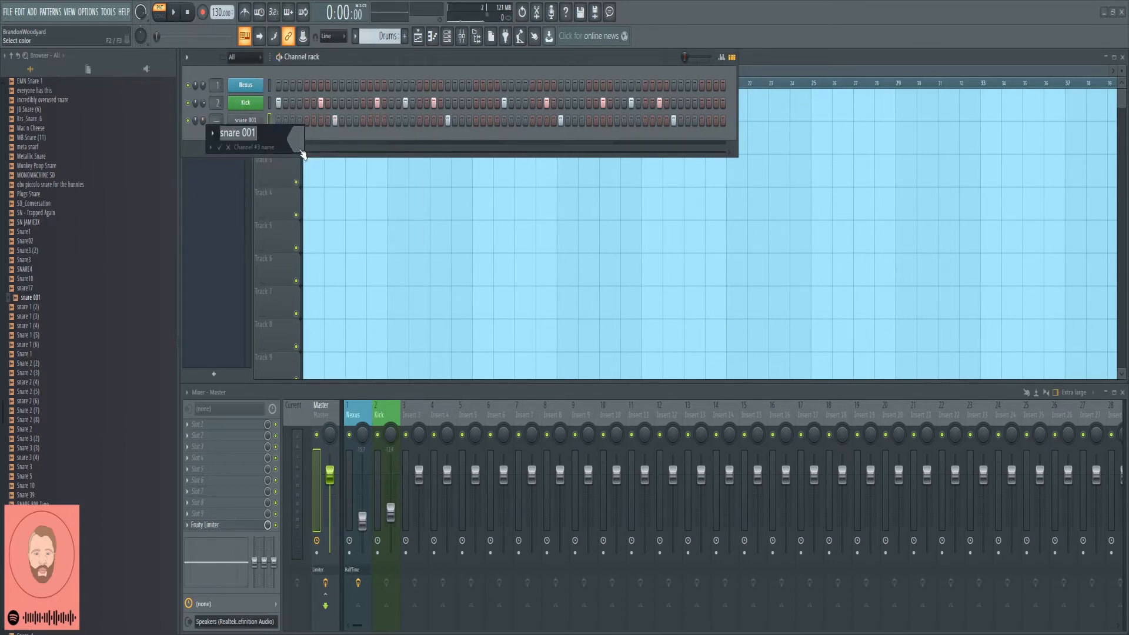
type("Sa")
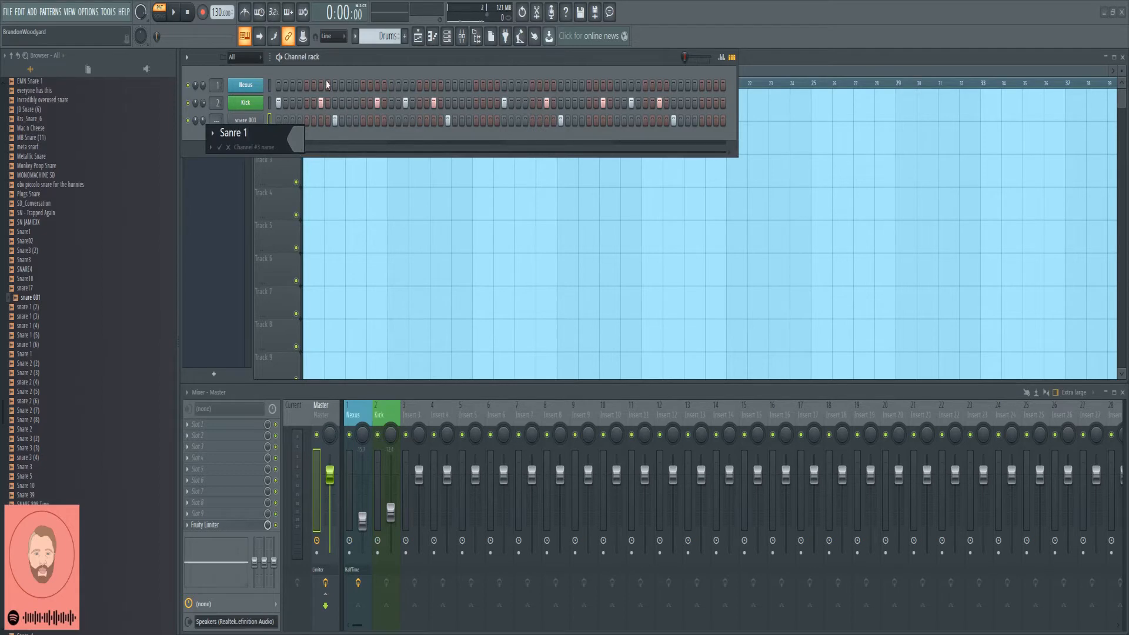
type("nre 1")
left_click_drag(248, 133, 230, 132)
key("BackSpace")
key("BackSpace")
left_click(298, 144)
left_click(418, 134)
key("Return")
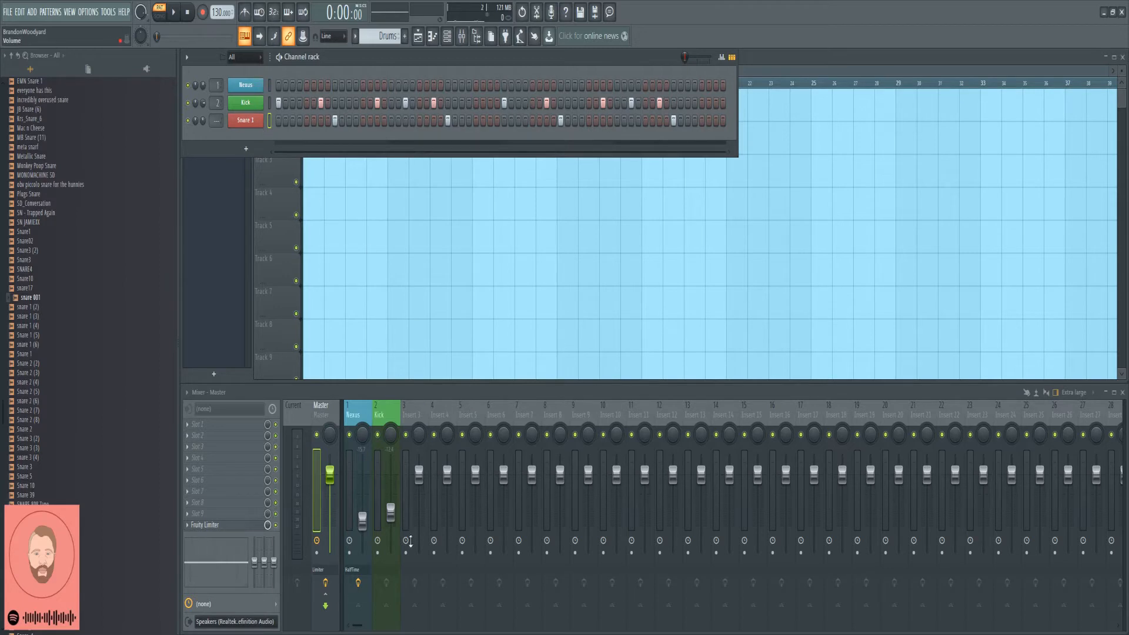
Step: Route the Snare 1 channel to mixer track 3, then link that track's volume fader to a controller and lower it during playback
left_click(406, 501)
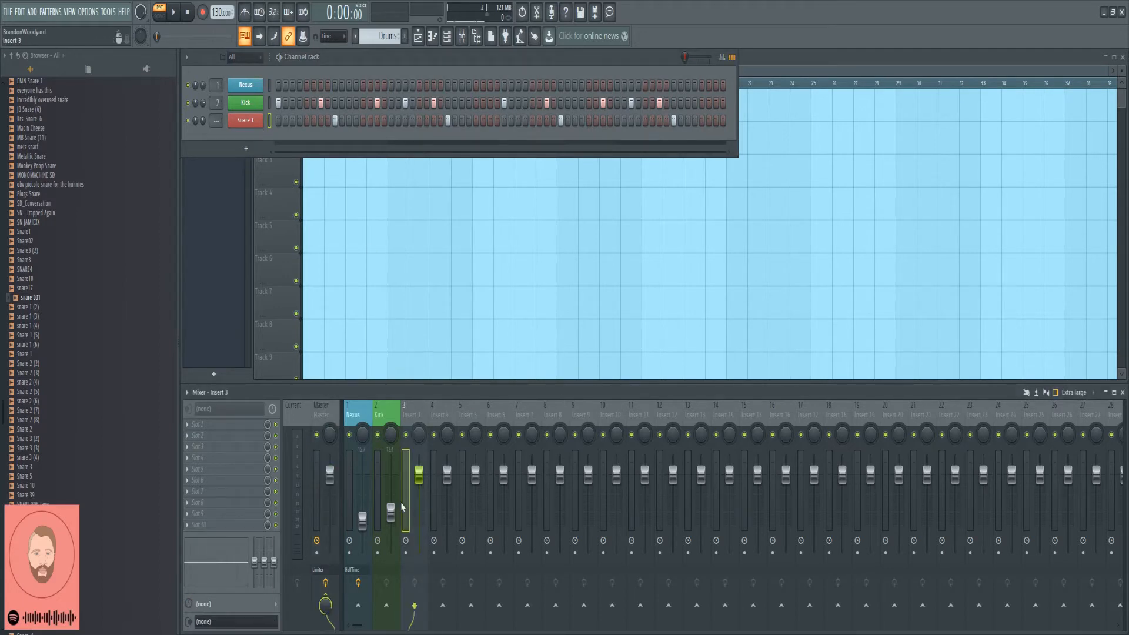
key("ctrl+l")
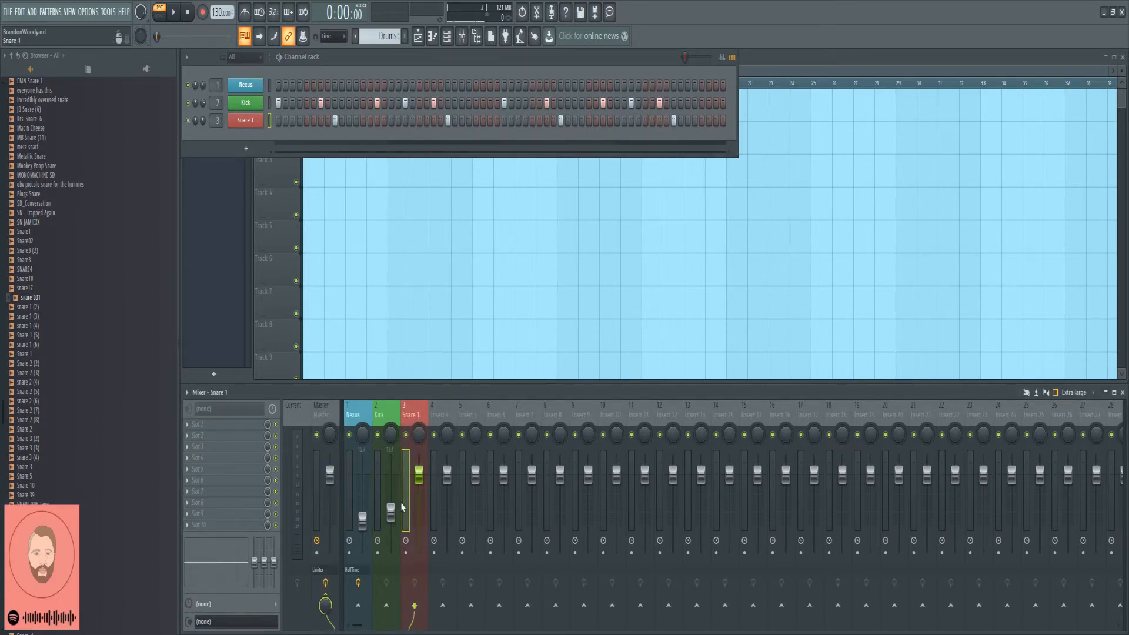
right_click(421, 485)
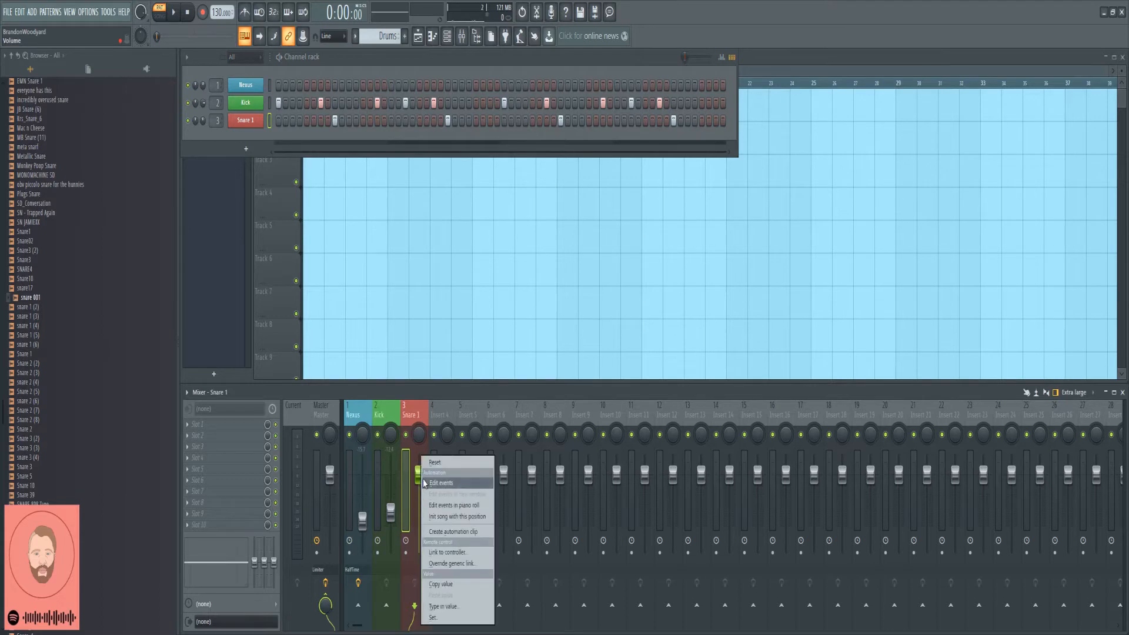
left_click(440, 553)
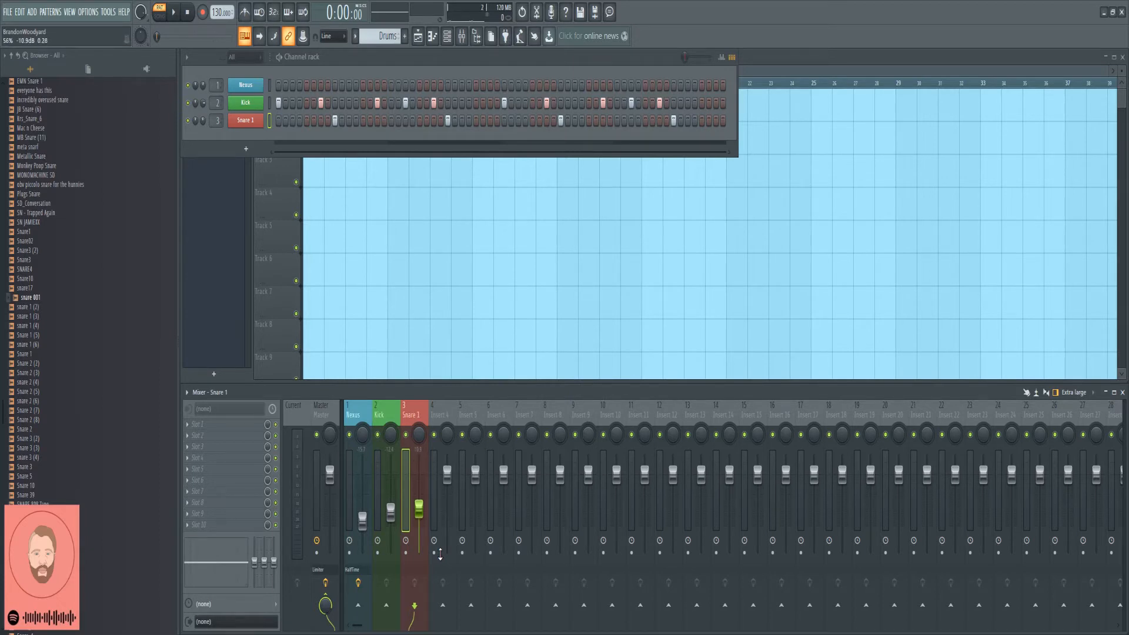
key("space")
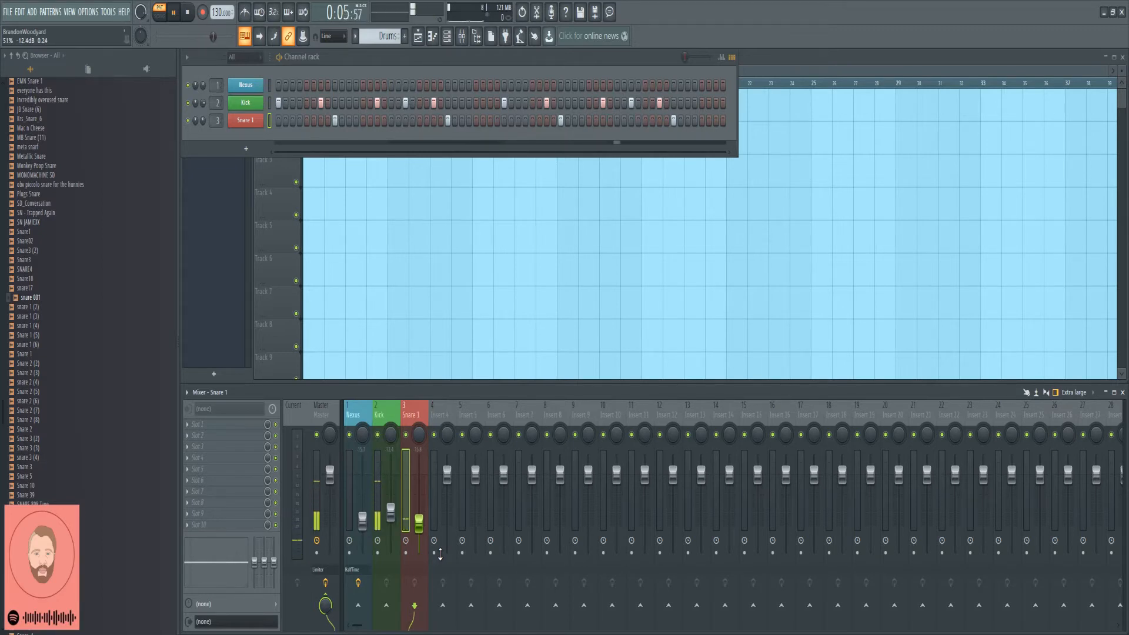
Step: Place the Piano pattern on Track 1 and the Drums pattern on Track 2 at bar 1, and play them in song mode
left_click(418, 36)
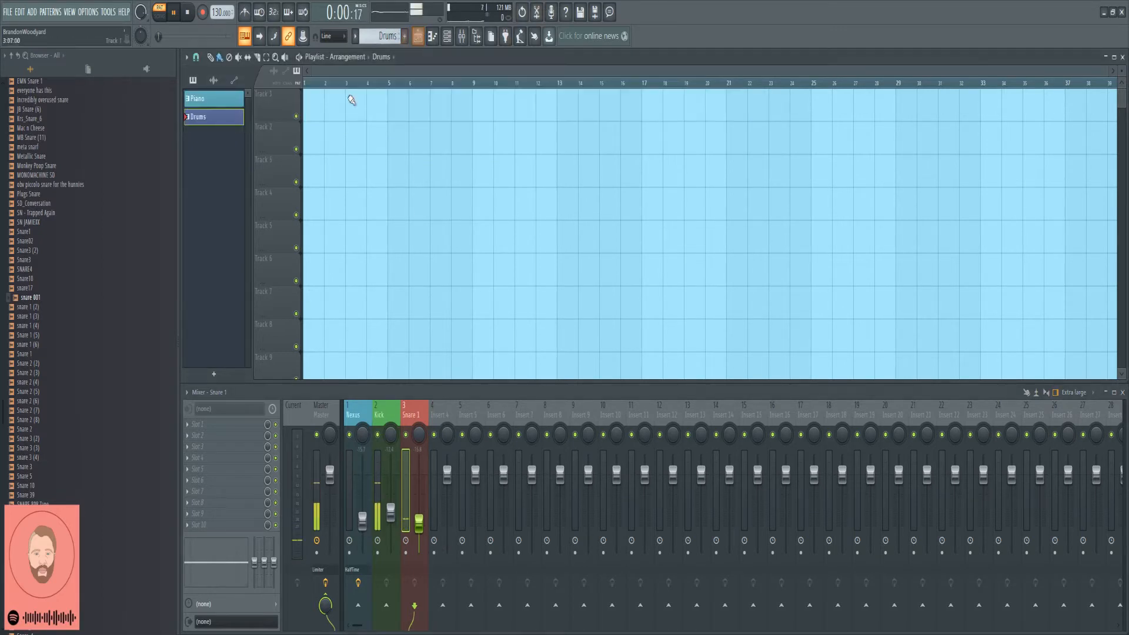
left_click(232, 98)
left_click(309, 97)
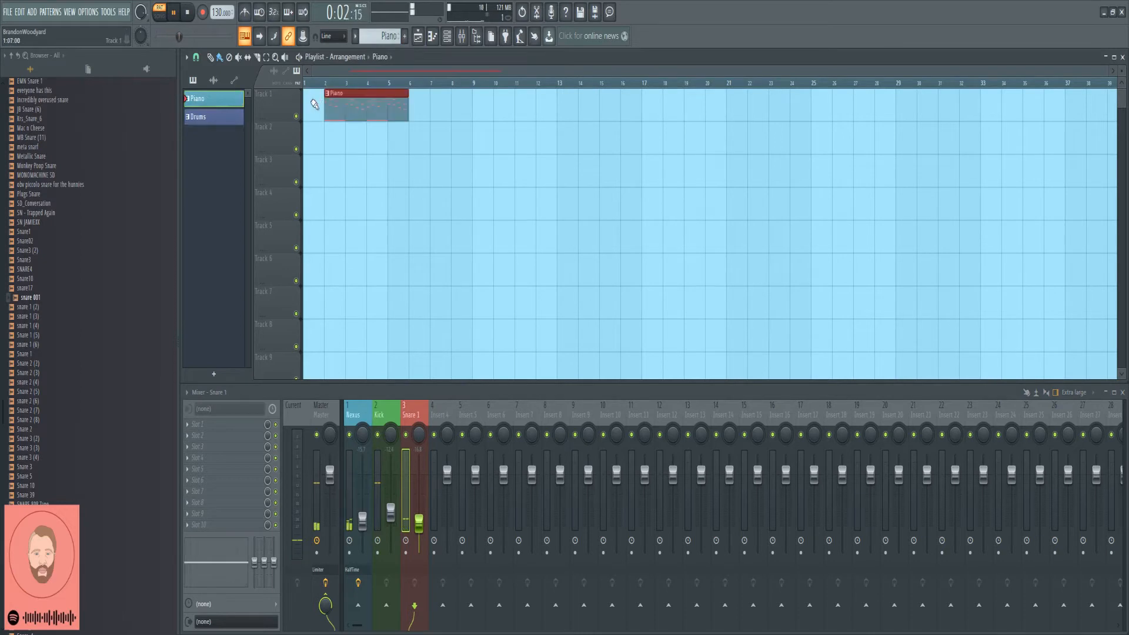
left_click(217, 119)
left_click(330, 136)
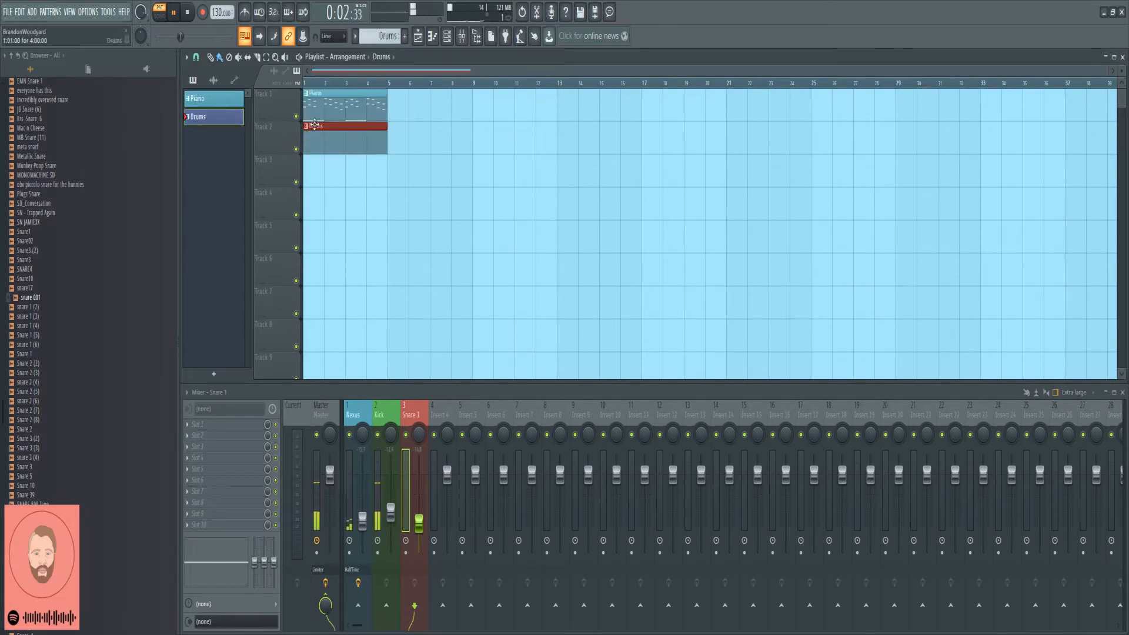
left_click(159, 16)
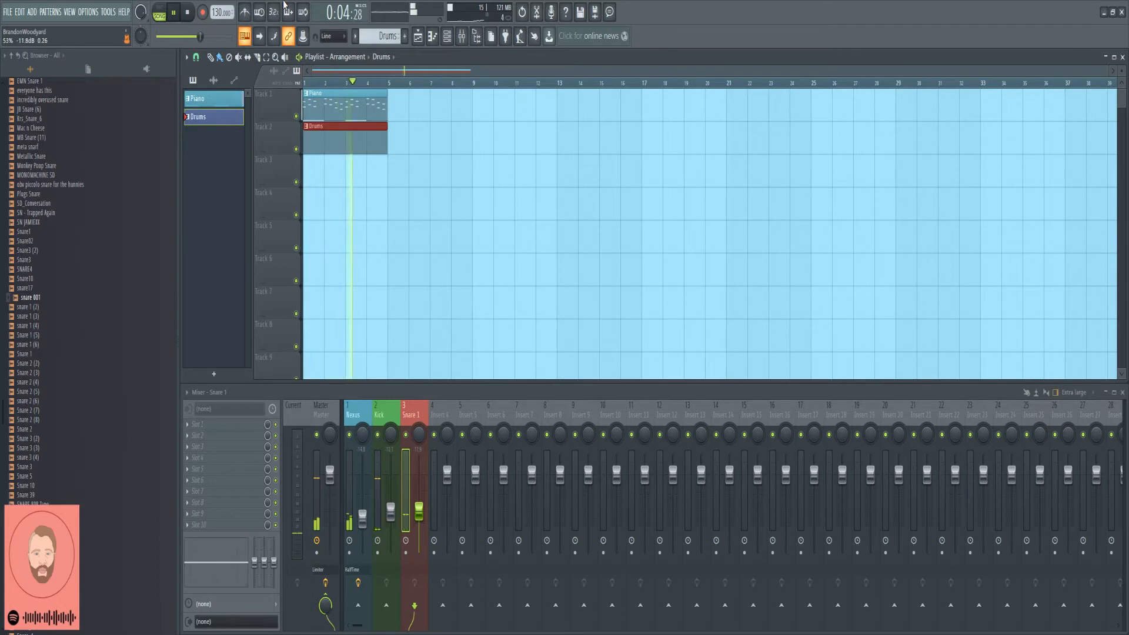
key("space")
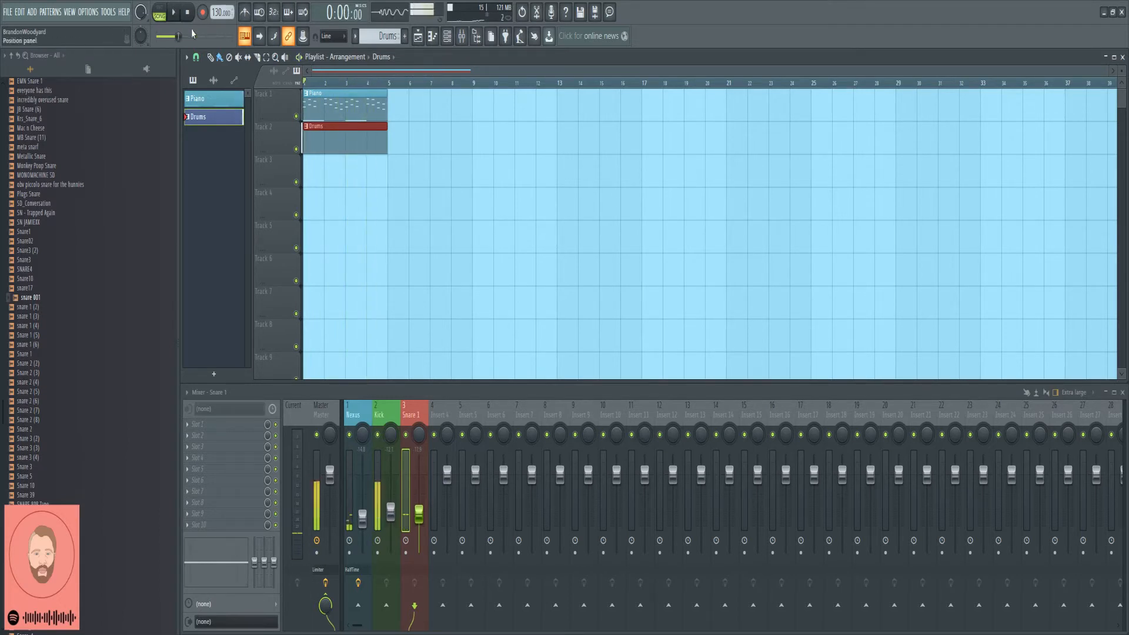
Step: Bring back the channel rack and audition snare samples around Plugs Snare, SD_Conversation and SN - Trapped Again, comparing them with the song
left_click(447, 36)
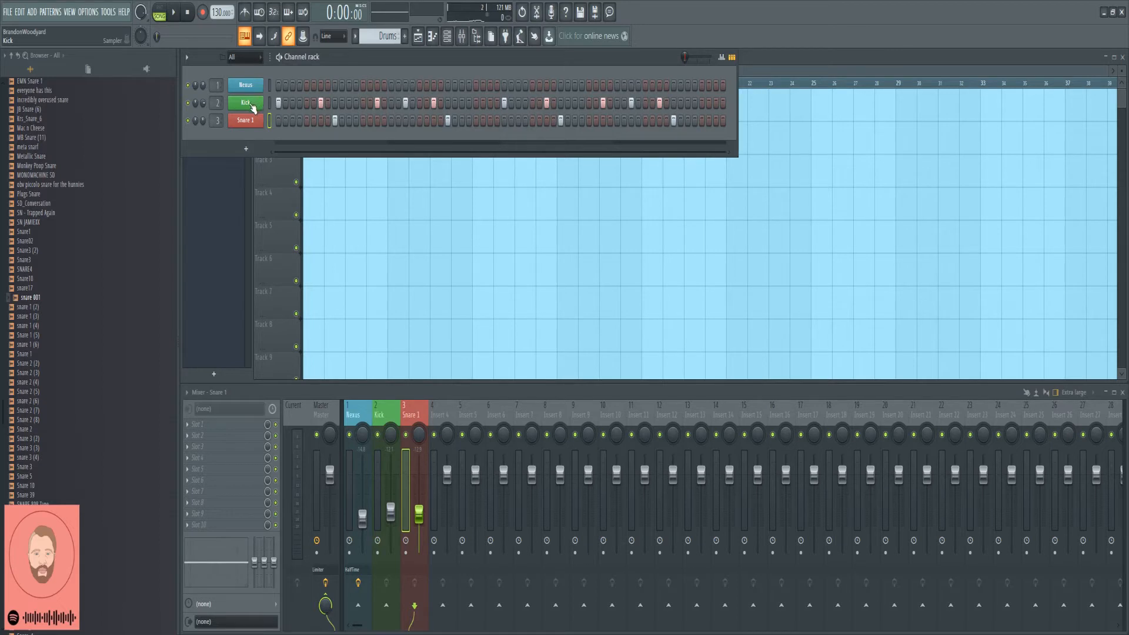
left_click(65, 195)
scroll(73, 265, "up", 4)
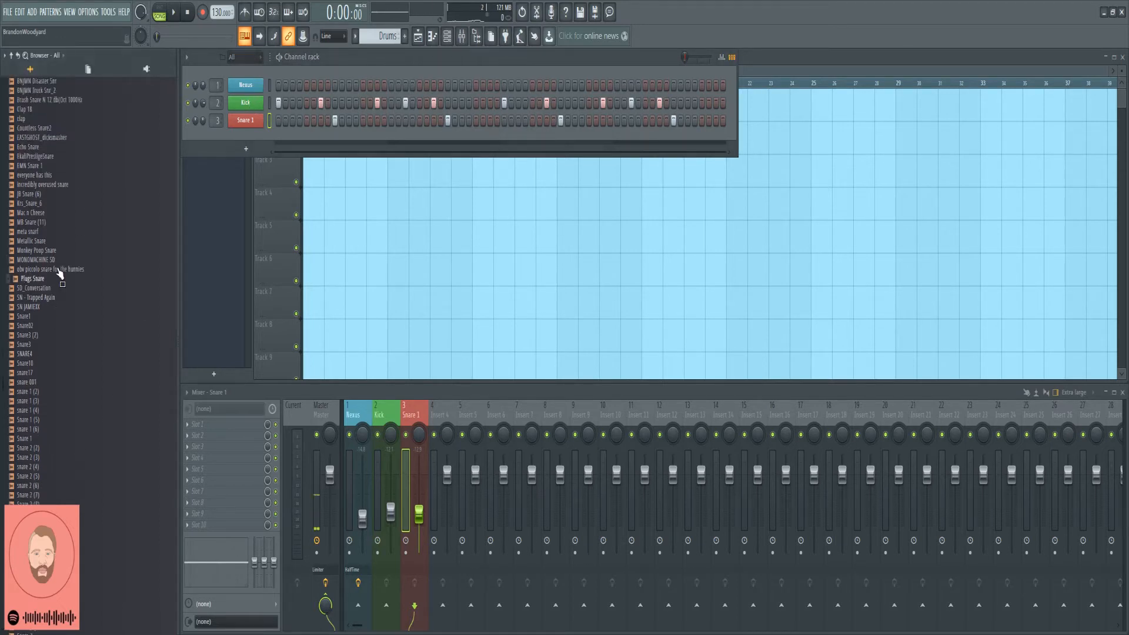
left_click(47, 320)
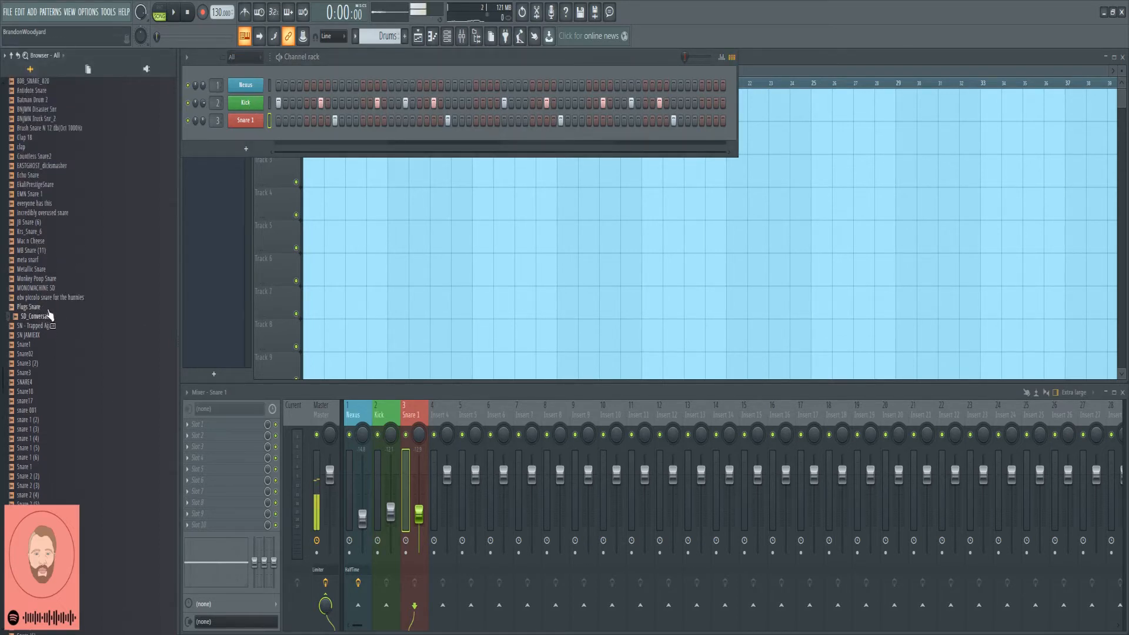
left_click(46, 309)
left_click(47, 319)
left_click(43, 333)
left_click(14, 327)
key("space")
key("space")
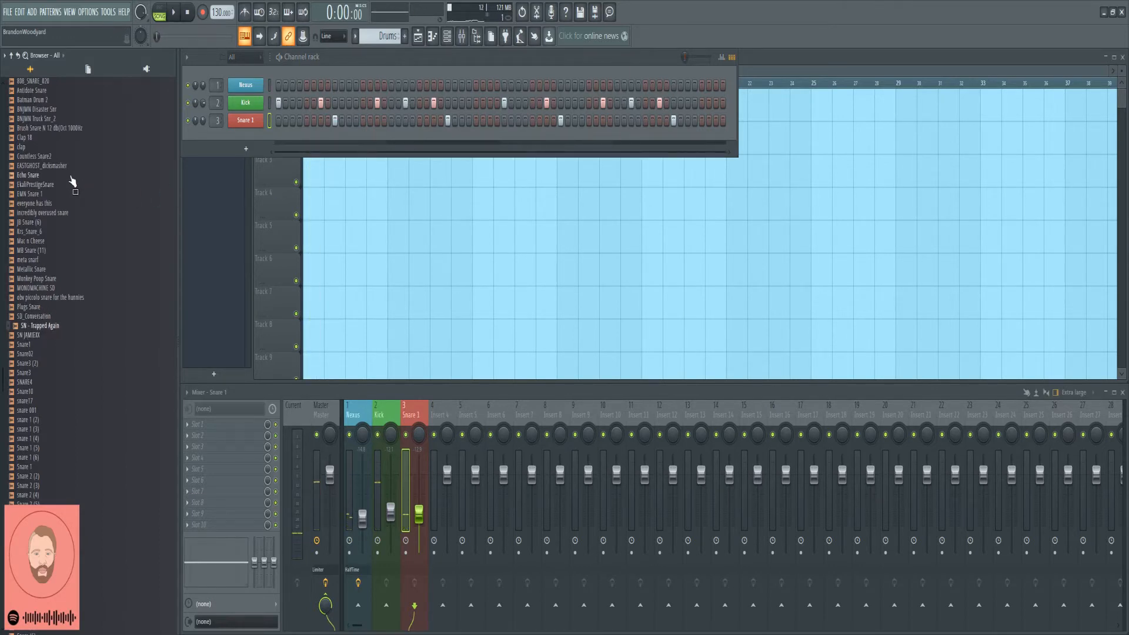
Step: Audition more snare samples from Plugs Snare down to the Snare_2 and Snare_3 samples near the end of the list
left_click(40, 307)
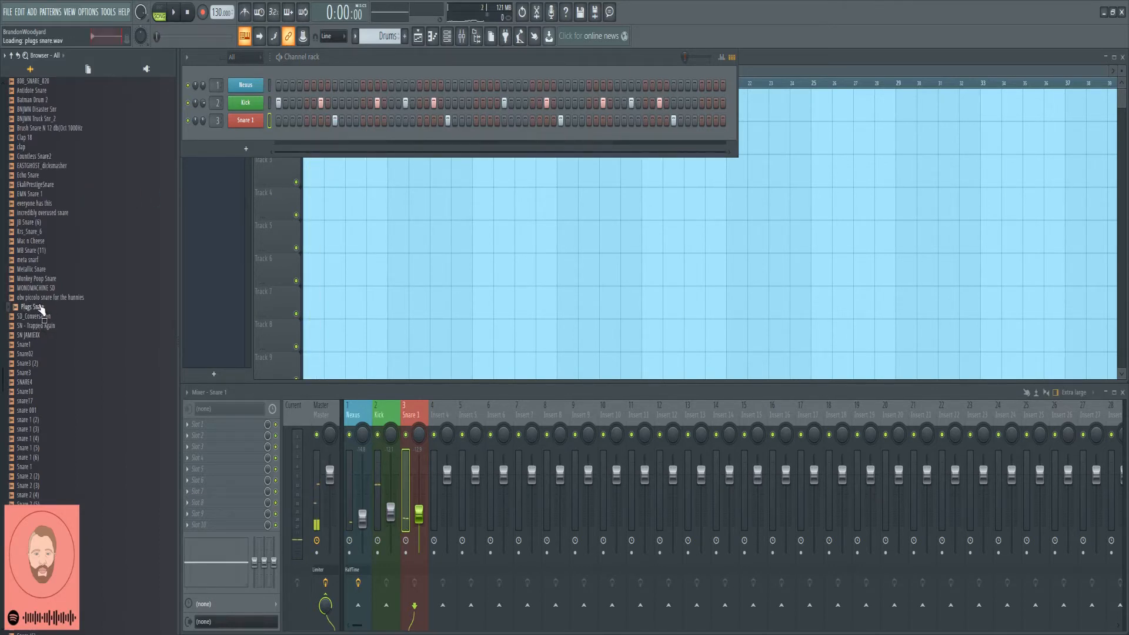
left_click(38, 308)
left_click(39, 187)
left_click(34, 401)
left_click(35, 514)
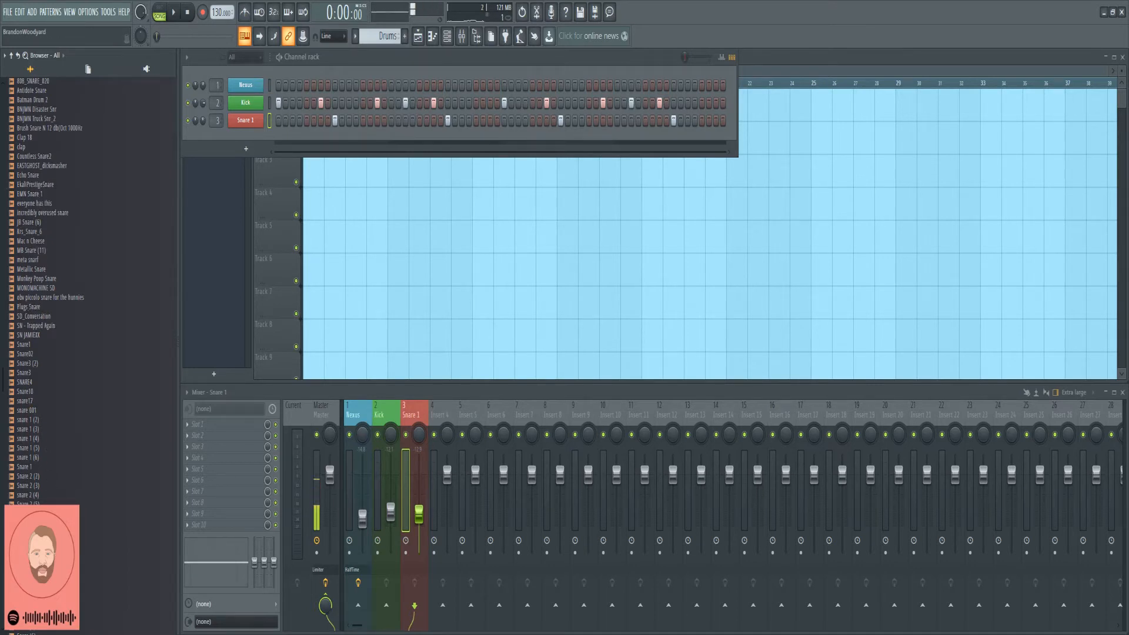
scroll(35, 447, "down", 6)
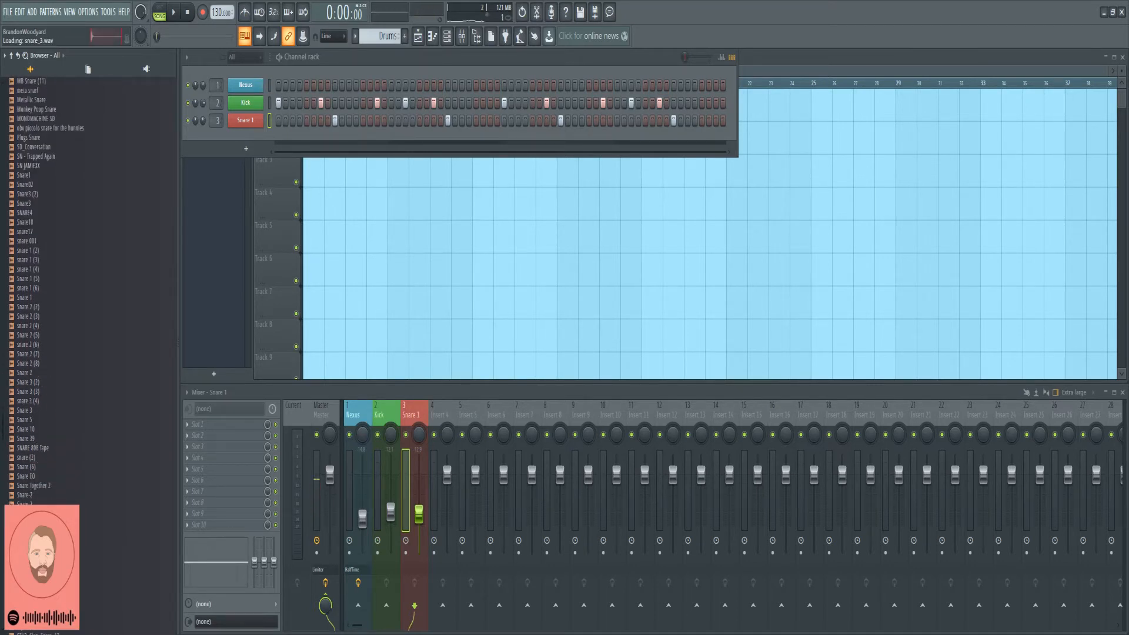
left_click(37, 525)
Step: Add the Snare_2 sample as a channel, place hits on steps 9, 25, 41 and 57, and play the song
left_click_drag(260, 157, 252, 139)
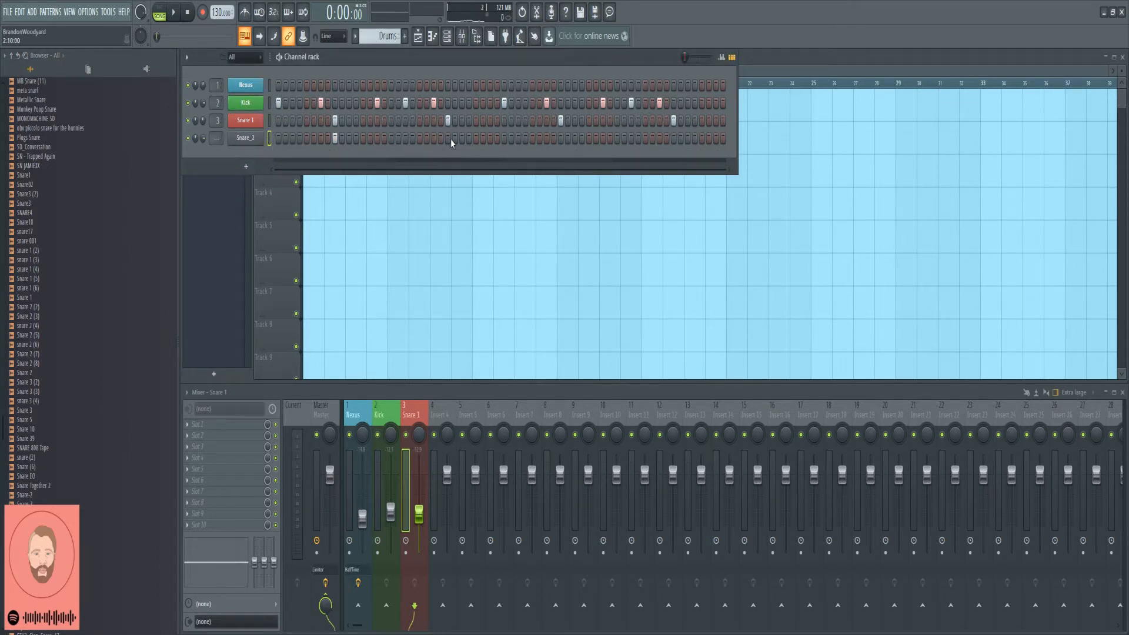
left_click(559, 141)
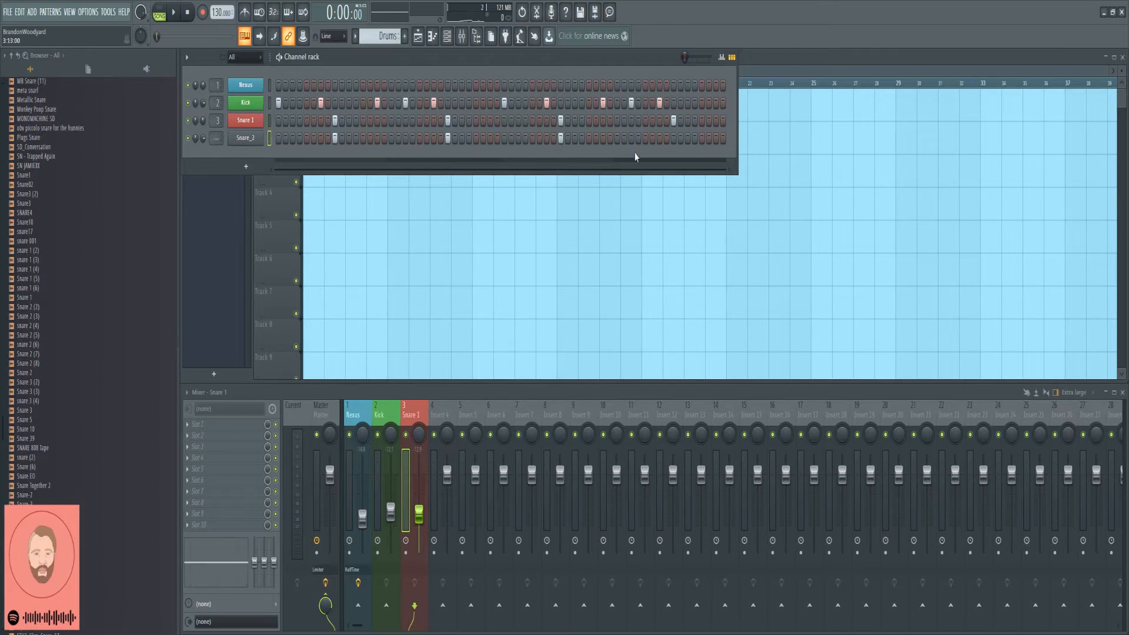
left_click(673, 138)
key("space")
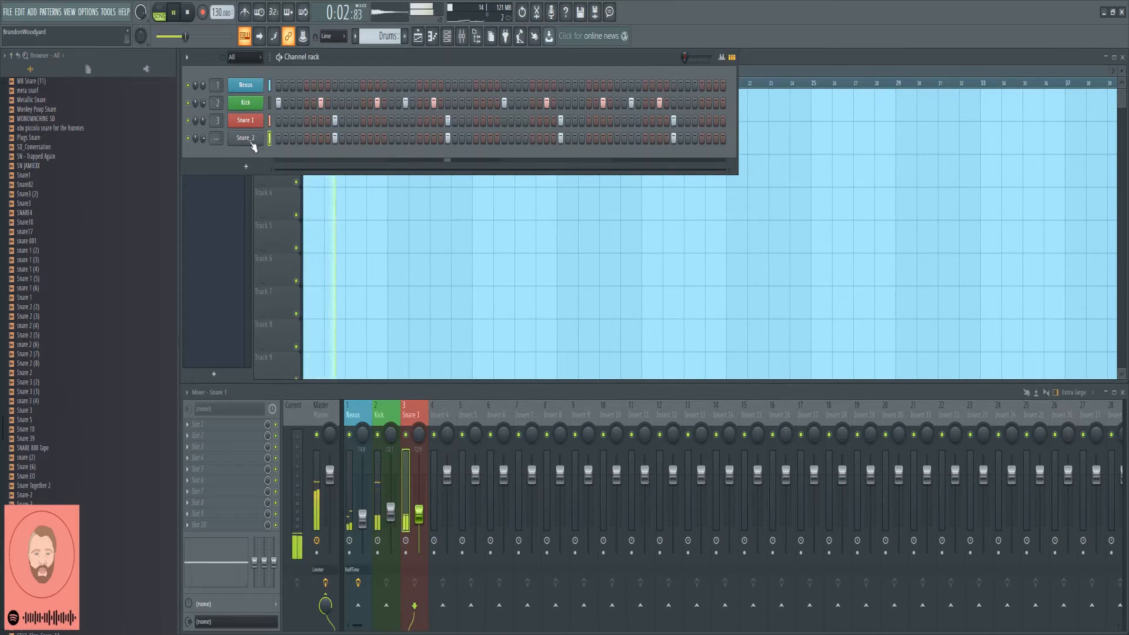
key("space")
Step: Audition replacement snares through the whole list, from ST02_Clap_Snare_22 up past Metallic Snare and EMN Snare 1 to 808_SNARE_012
scroll(96, 471, "down", 10)
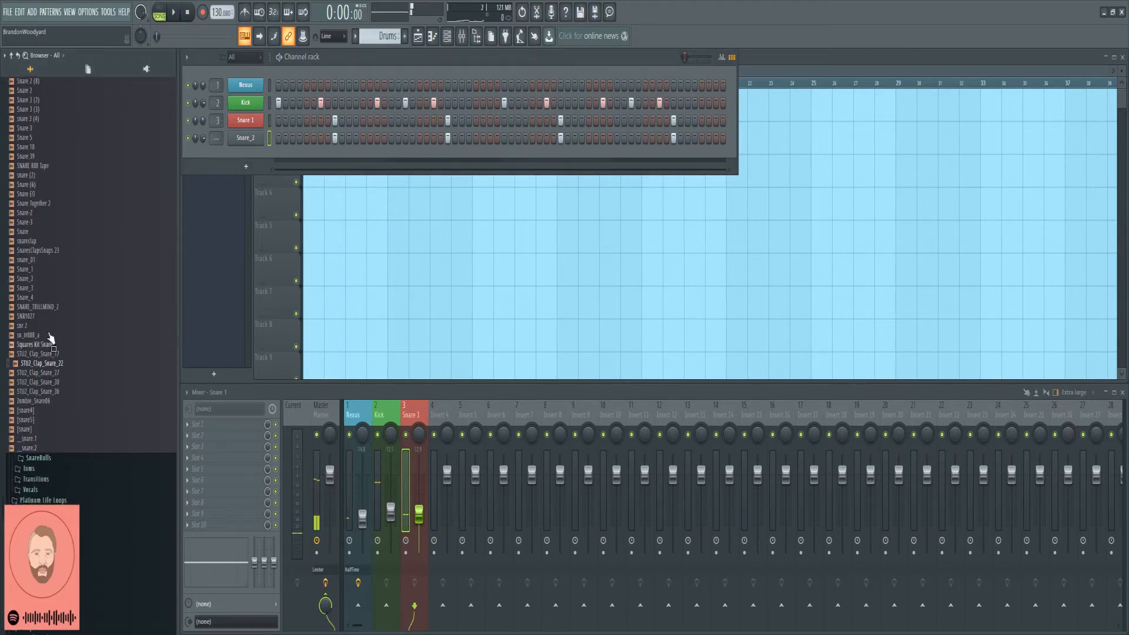
scroll(41, 194, "up", 14)
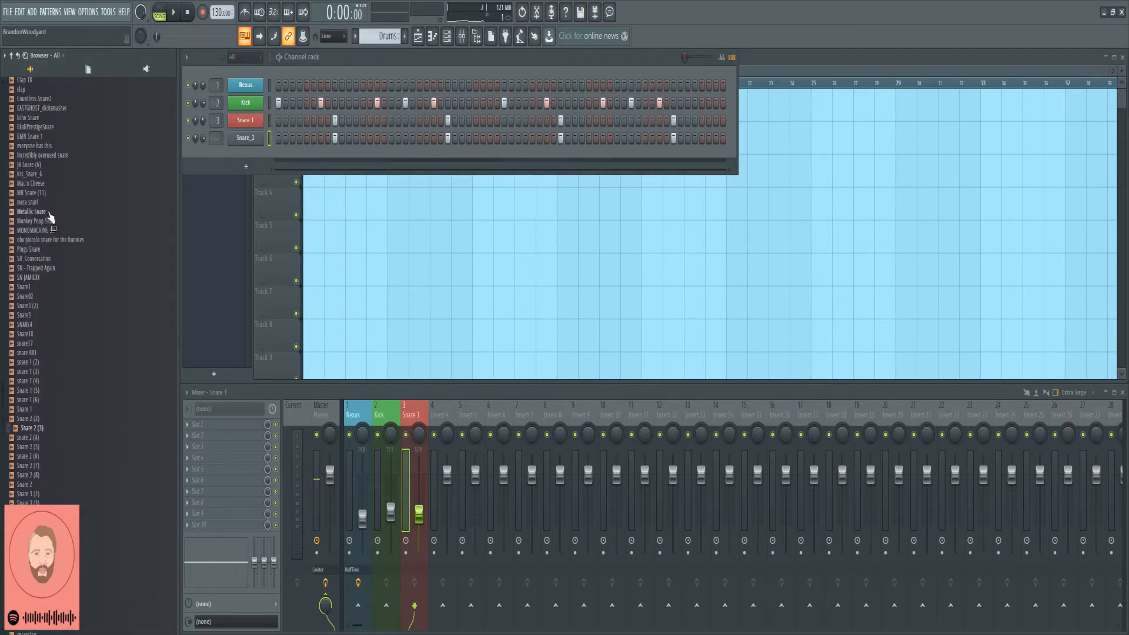
left_click(48, 213)
left_click(32, 175)
left_click(32, 120)
left_click(30, 138)
scroll(56, 216, "up", 1)
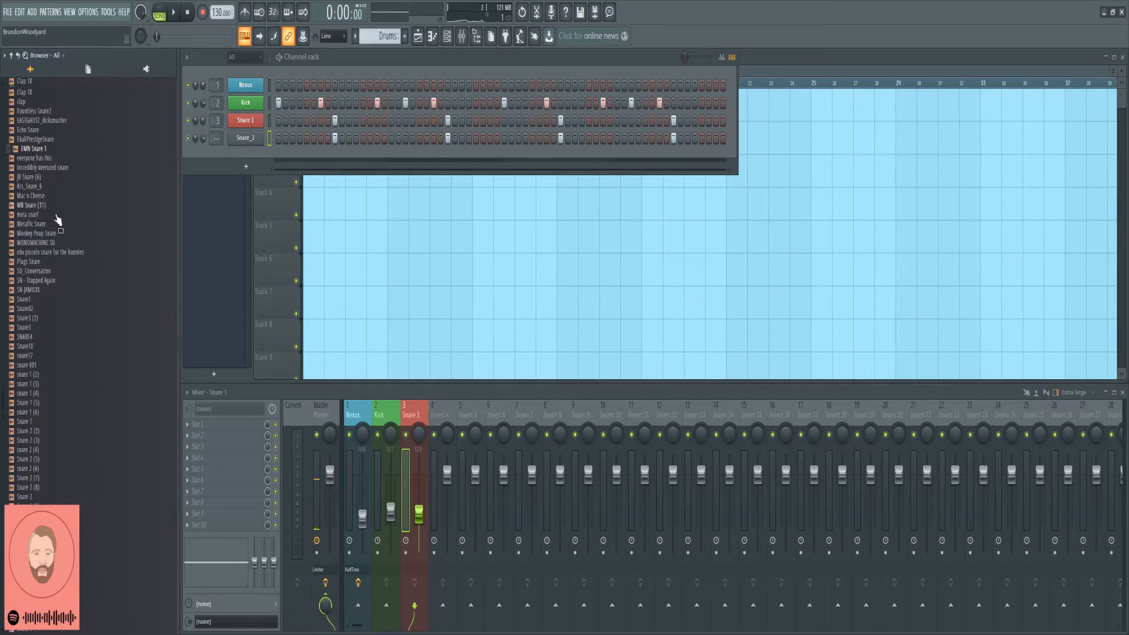
scroll(57, 216, "up", 5)
left_click(45, 204)
left_click(32, 174)
left_click(30, 166)
left_click(34, 175)
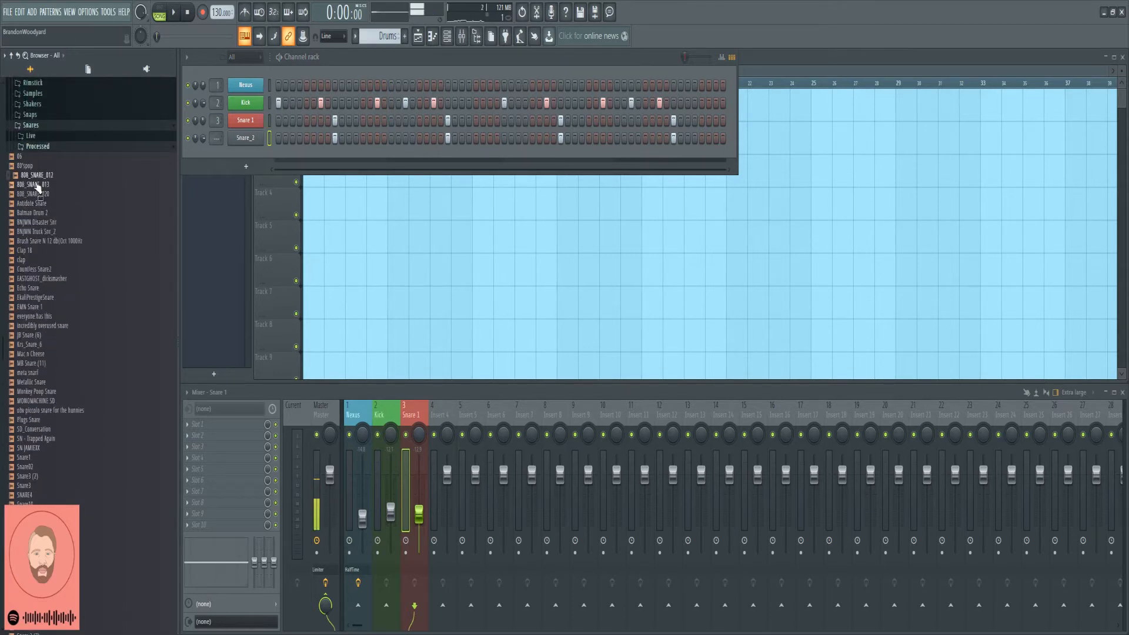
Step: Replace the Snare_2 channel's sample with 808_SNARE_012 and play the song to check it
left_click_drag(37, 176, 253, 144)
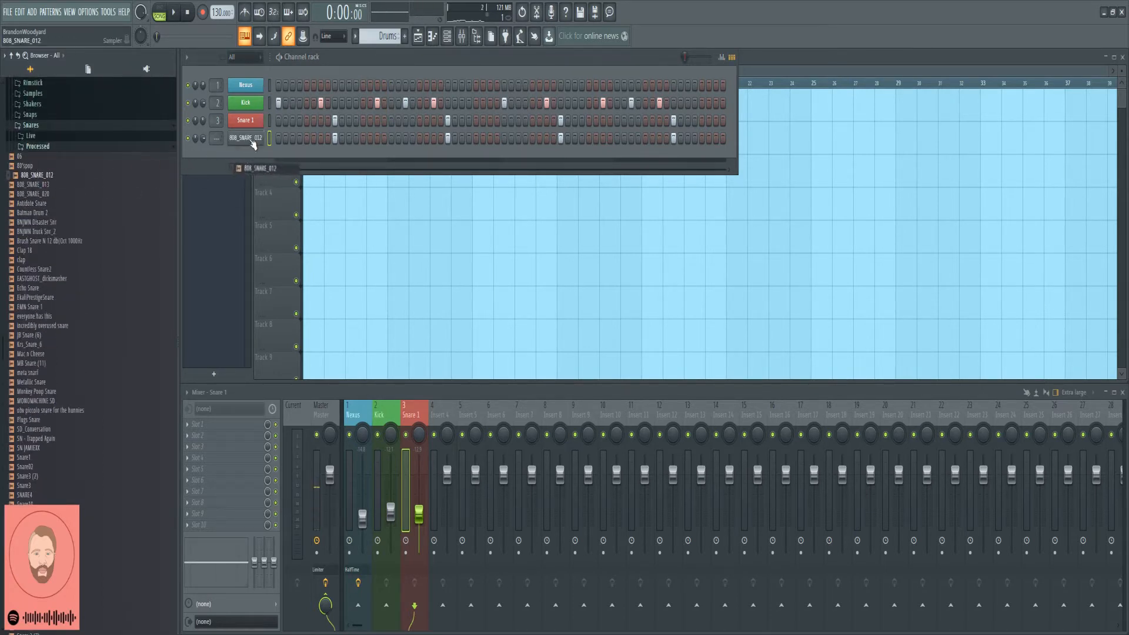
key("space")
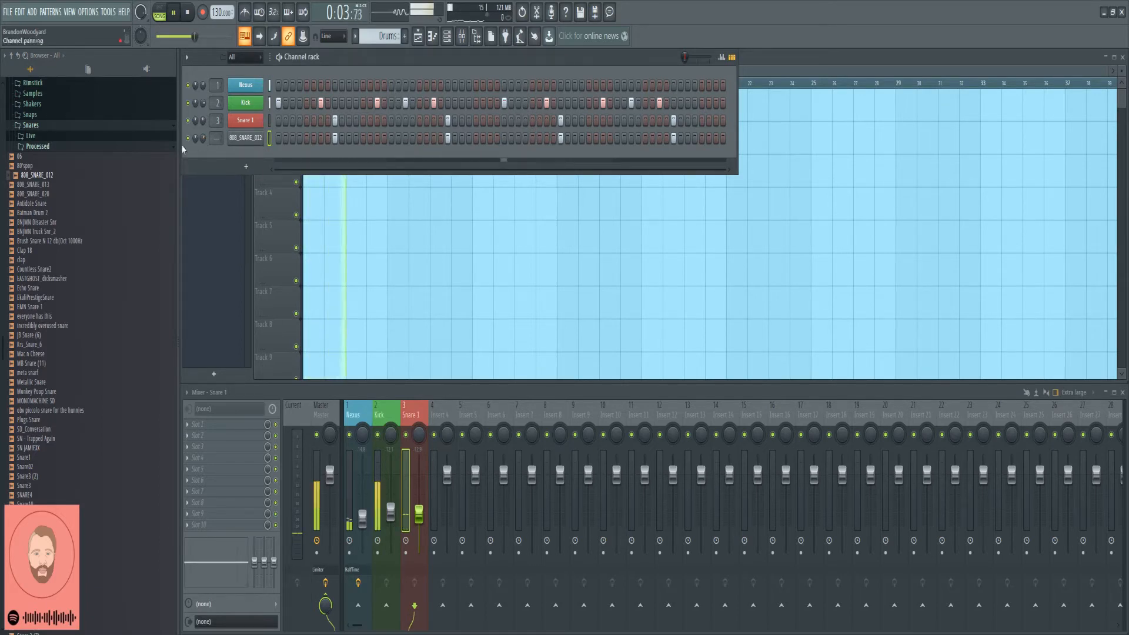
key("space")
Step: Expand the Live snare folder in the sample browser
left_click(42, 148)
left_click(45, 138)
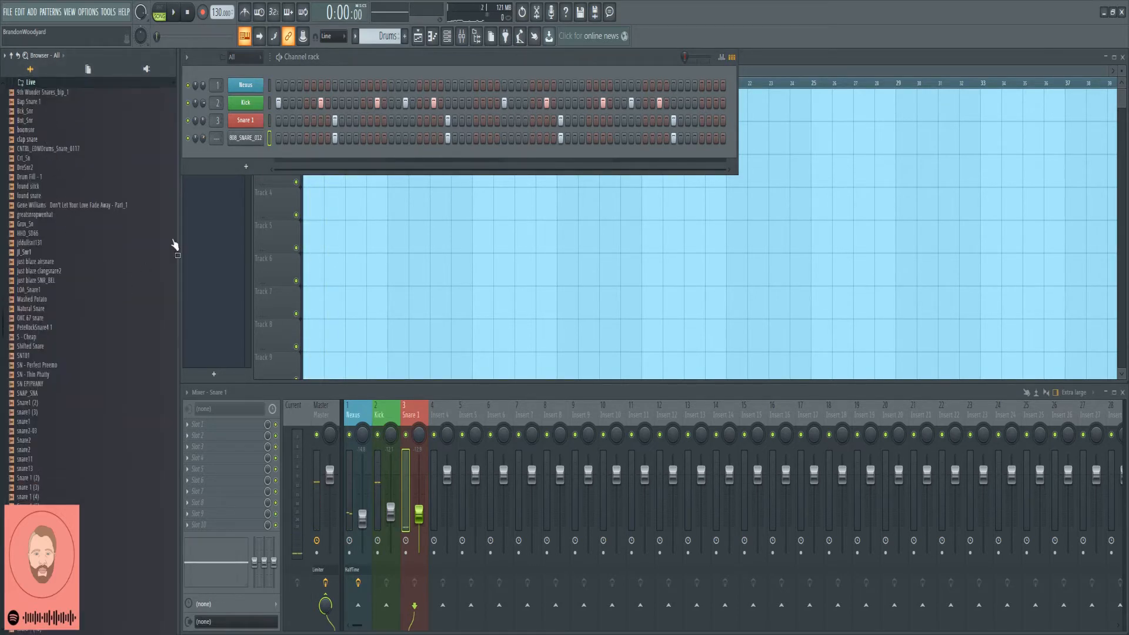
Step: Rename the 808_SNARE_012 channel to Snare 2 and color it red
right_click(259, 137)
left_click(287, 175)
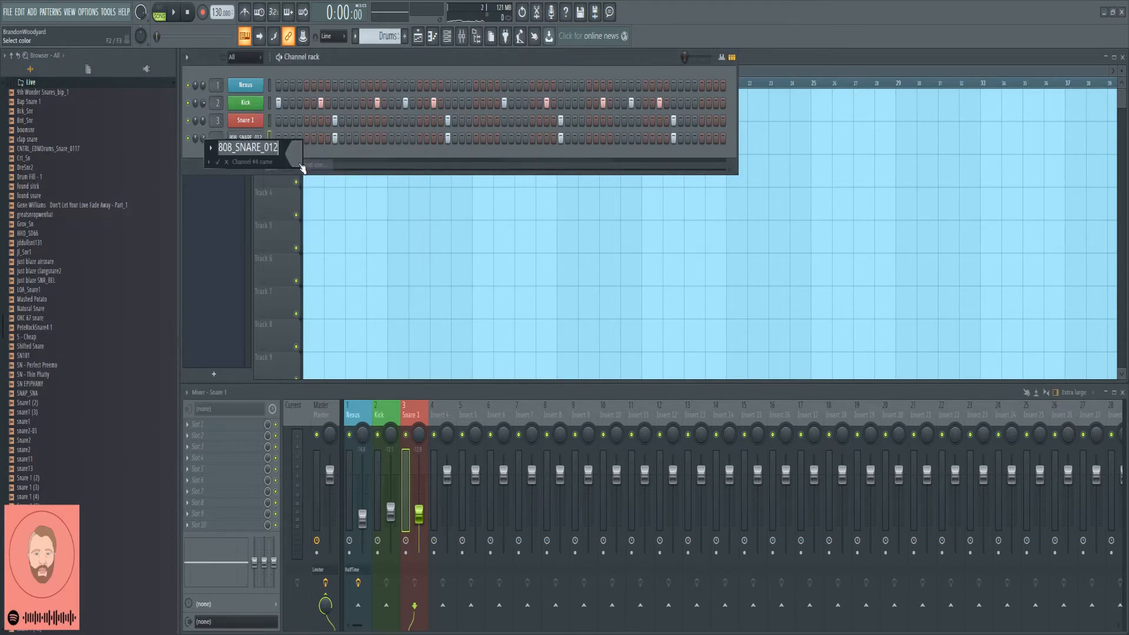
type("Snare 2")
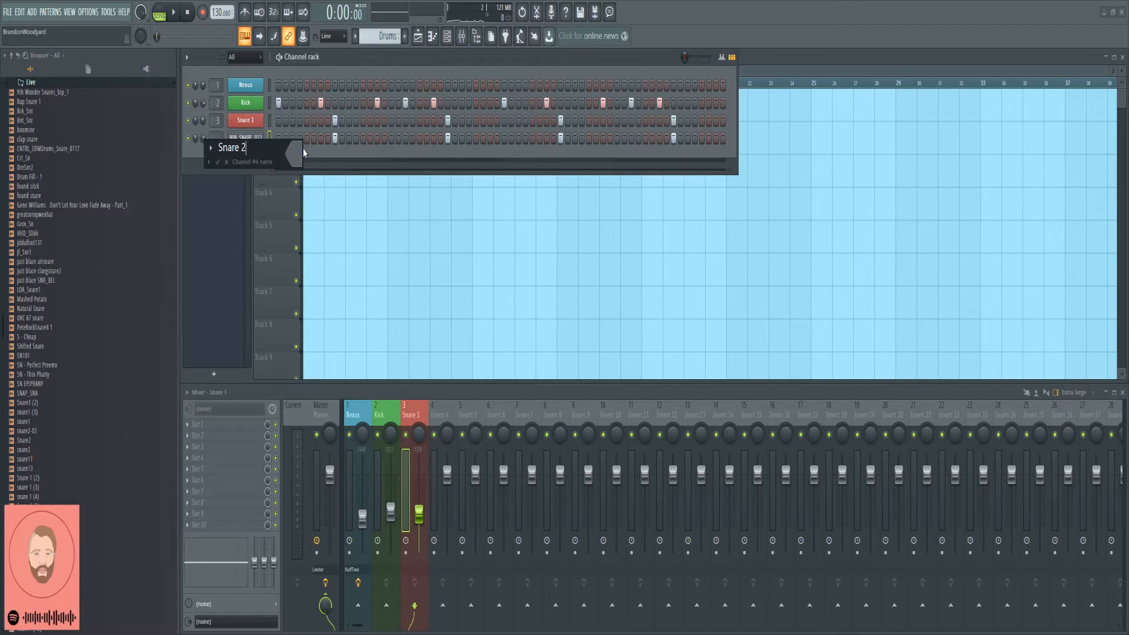
left_click(302, 153)
left_click(411, 143)
key("Return")
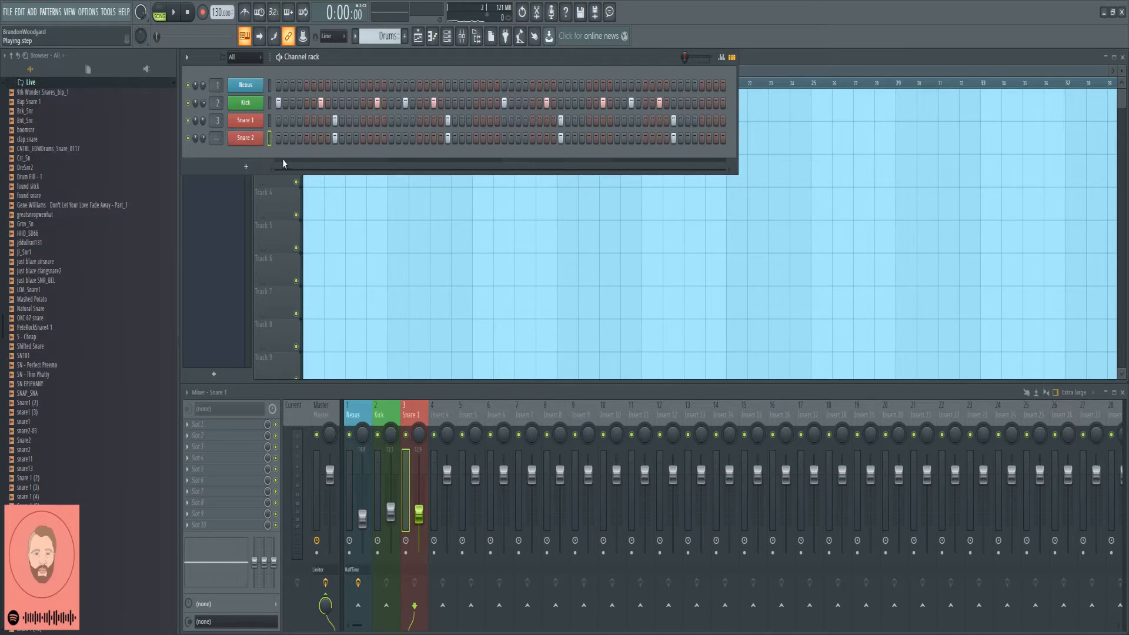
Step: Recolor the Snare 2 channel purple and route it to mixer track 4
right_click(258, 137)
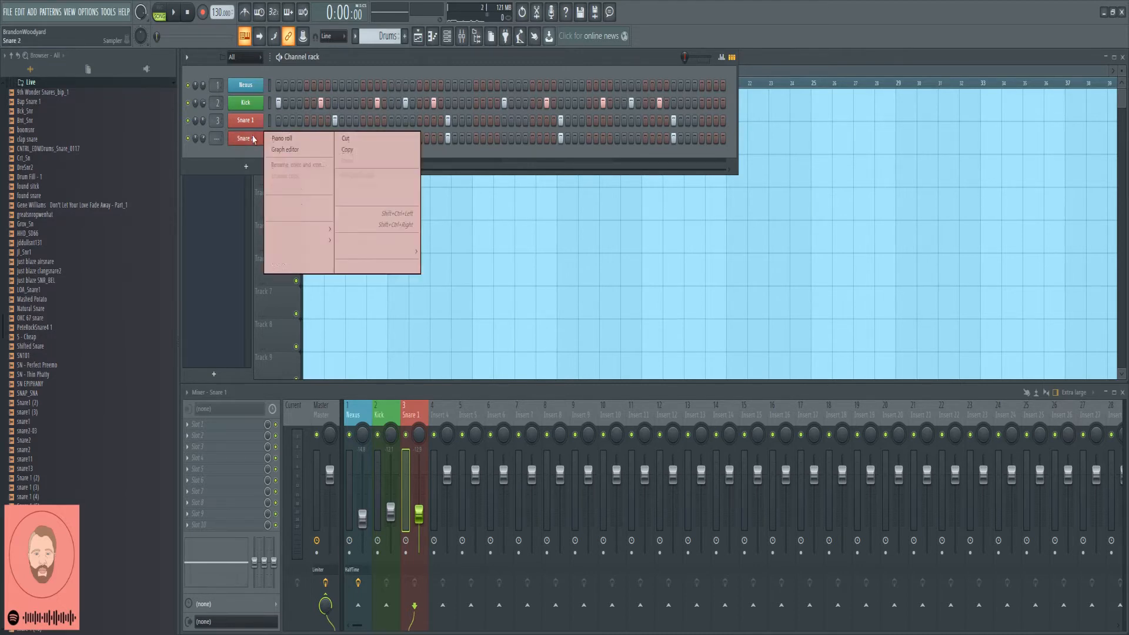
left_click(292, 179)
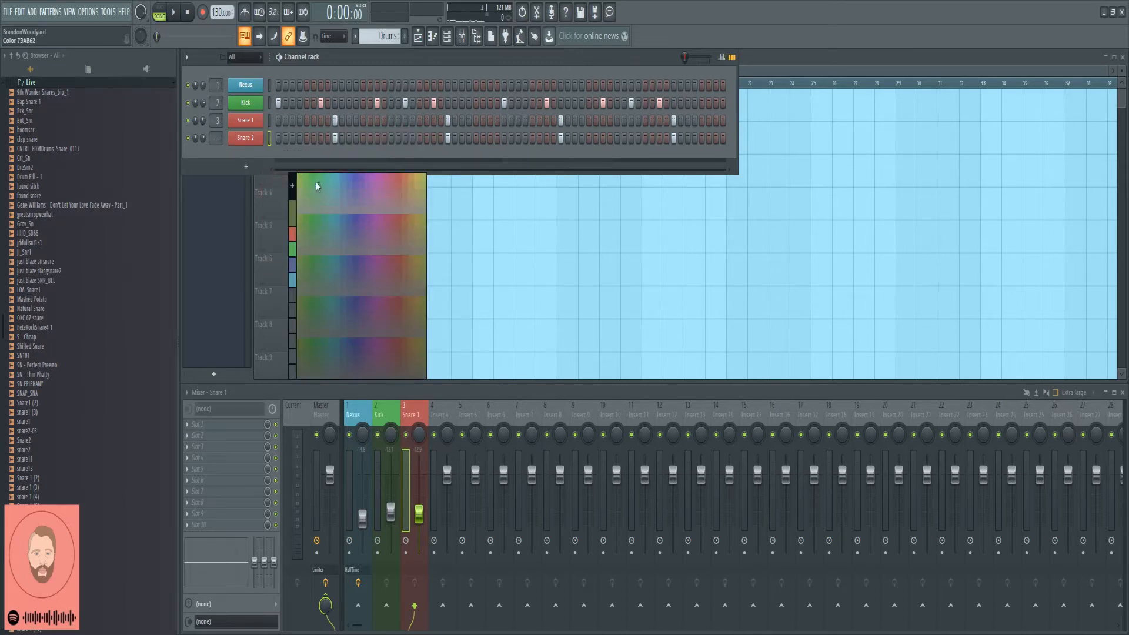
left_click(373, 181)
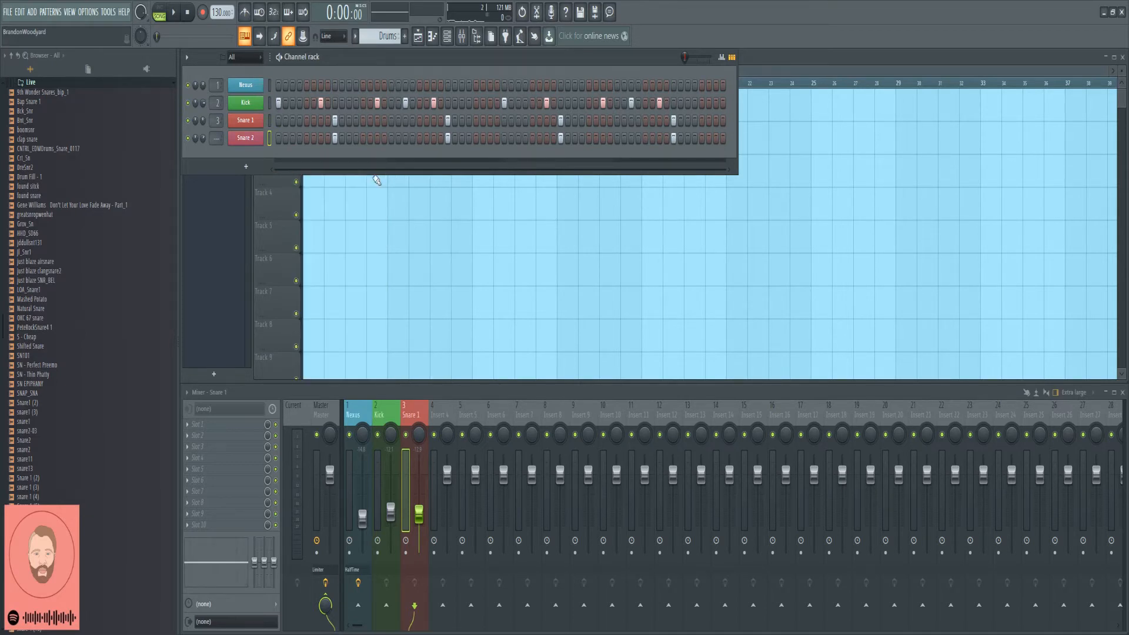
left_click(438, 462)
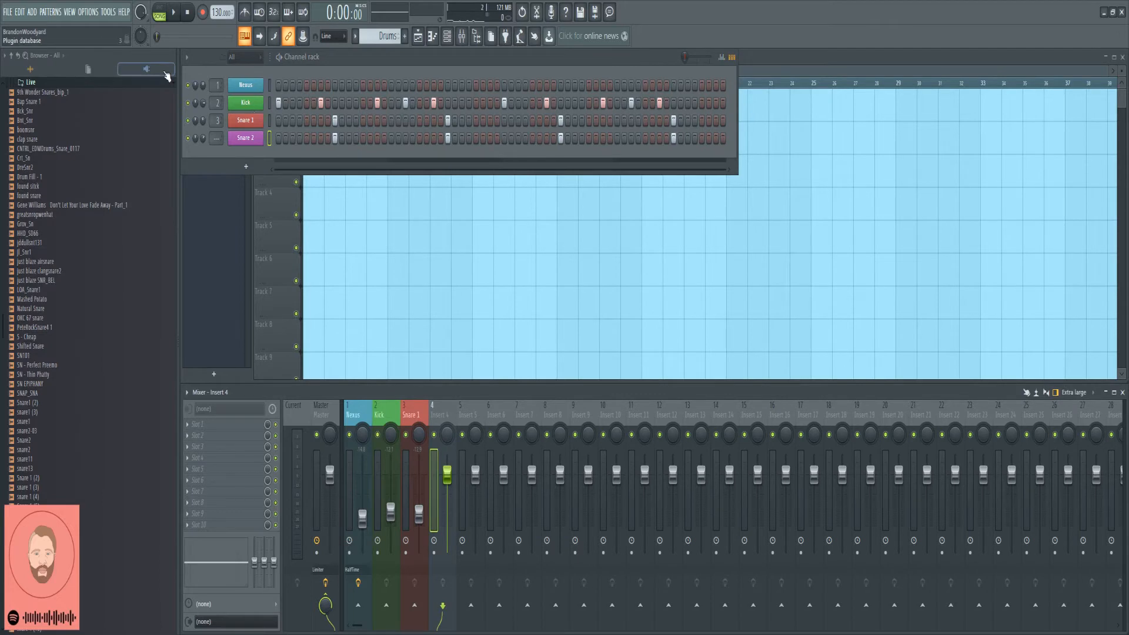
key("ctrl+l")
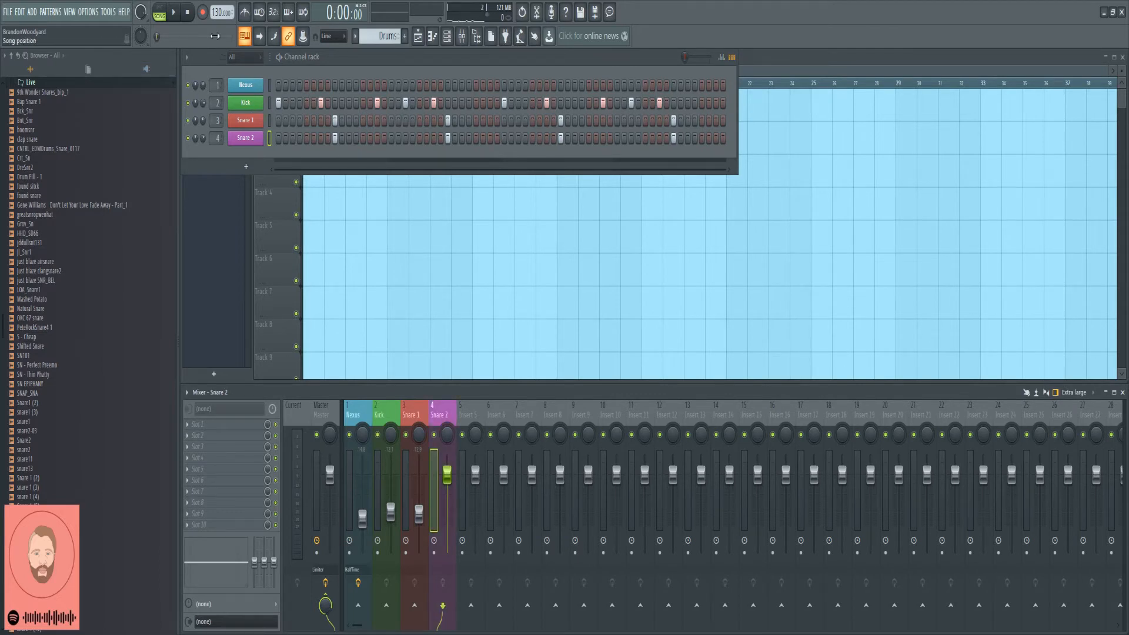
Step: Link the Snare 2 mixer fader to a MIDI controller and set its volume to about -16.8 dB while playing the song
right_click(448, 475)
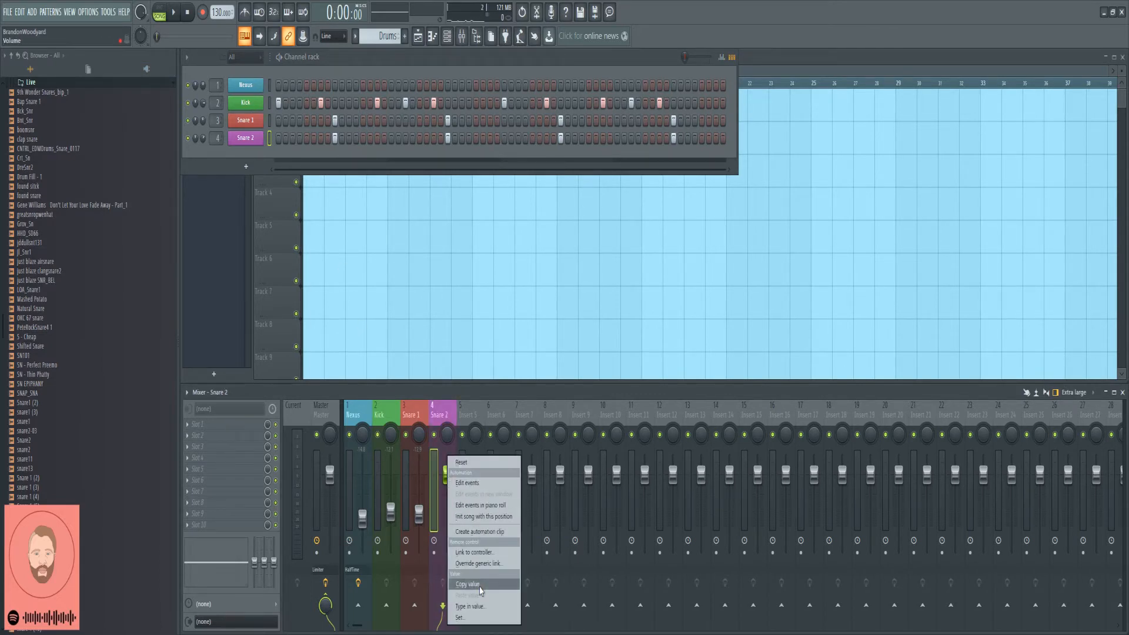
left_click(486, 556)
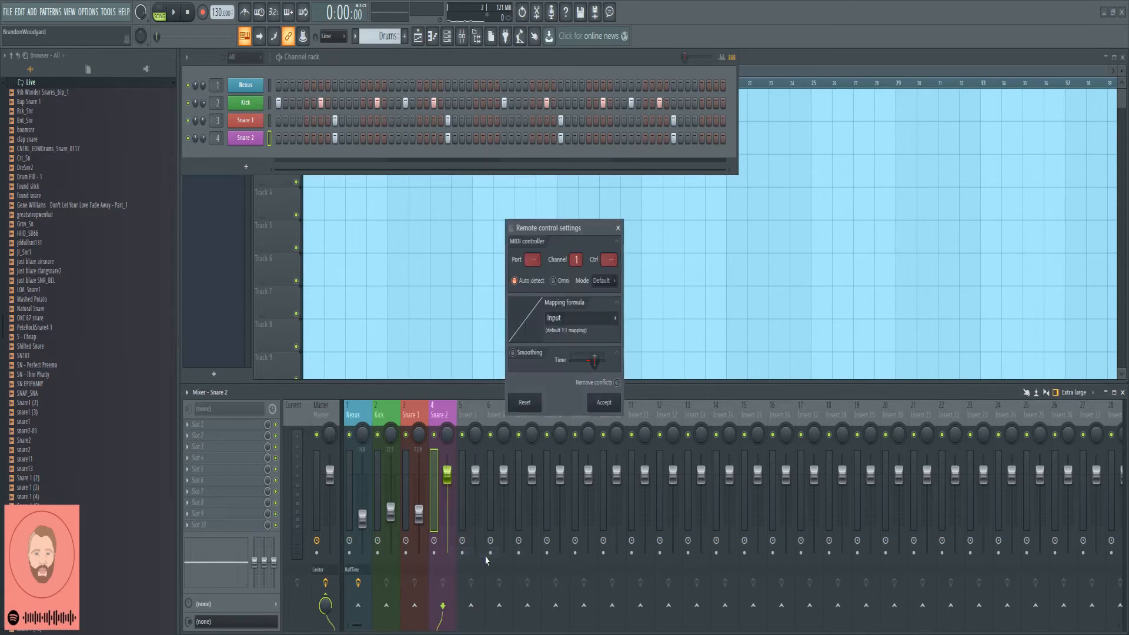
key("Return")
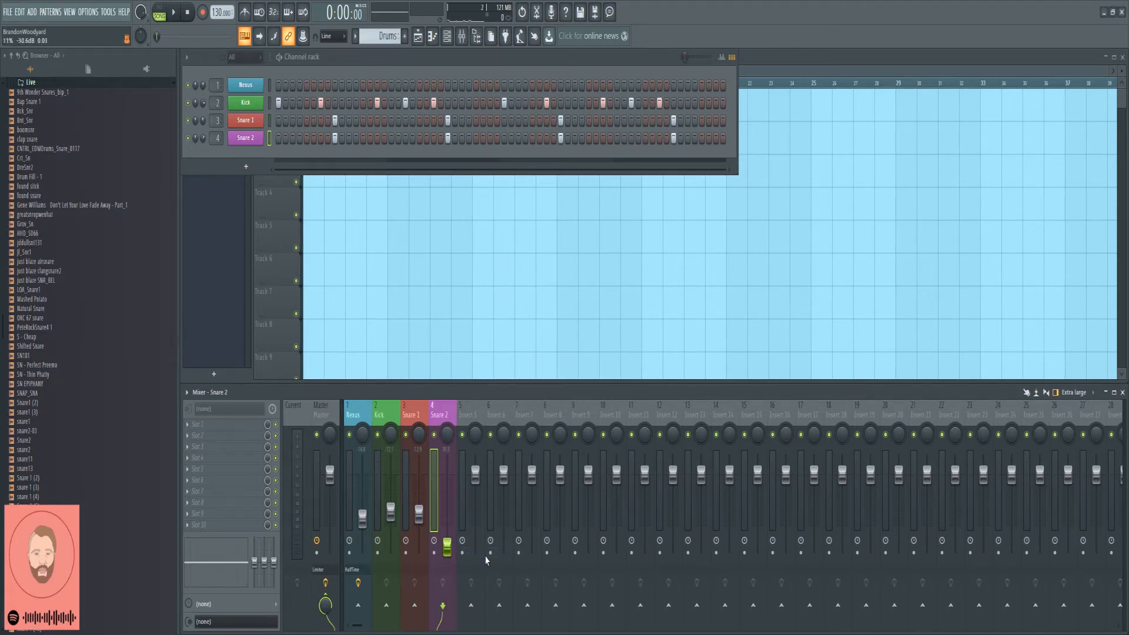
key("space")
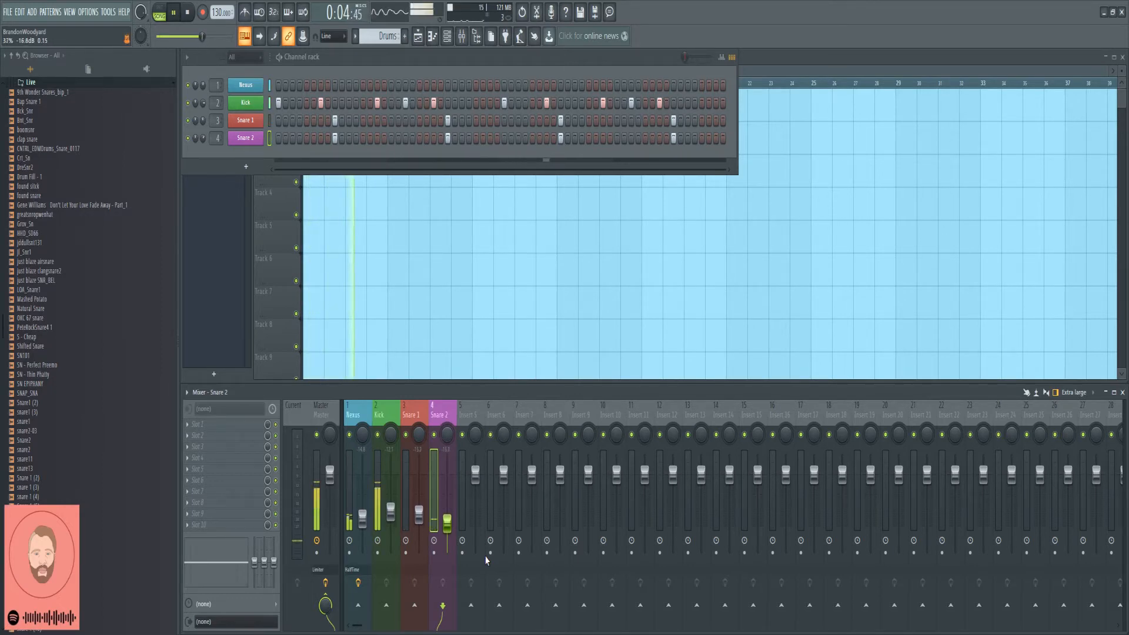
key("space")
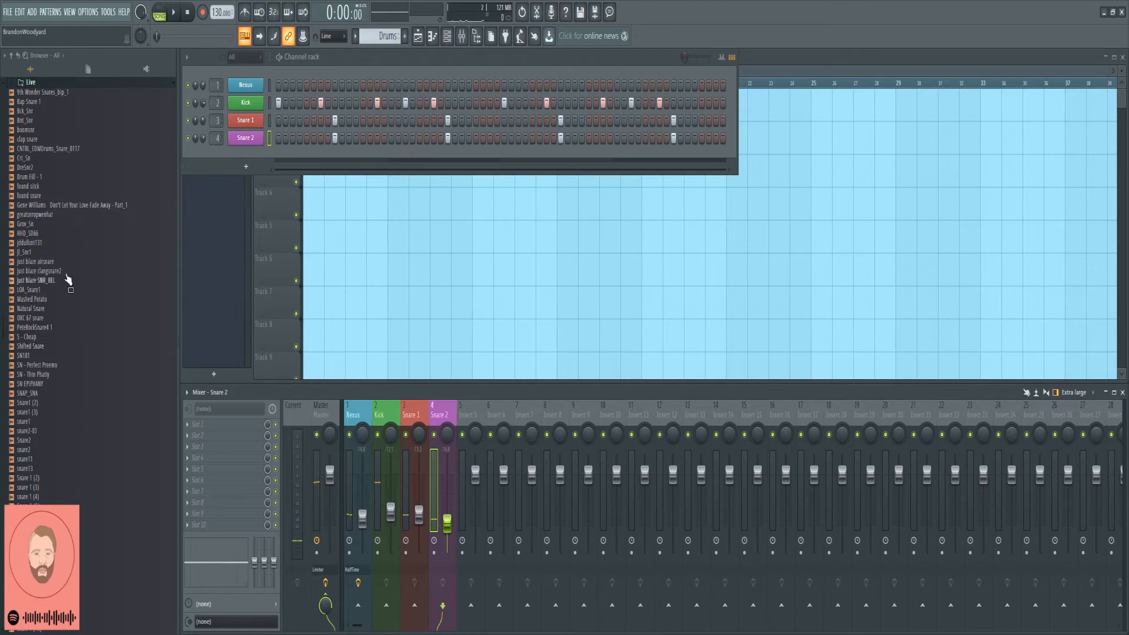
Step: Audition samples in the Live snares folder and add SNARE Dilla as a new channel below Snare 2
scroll(66, 278, "up", 5)
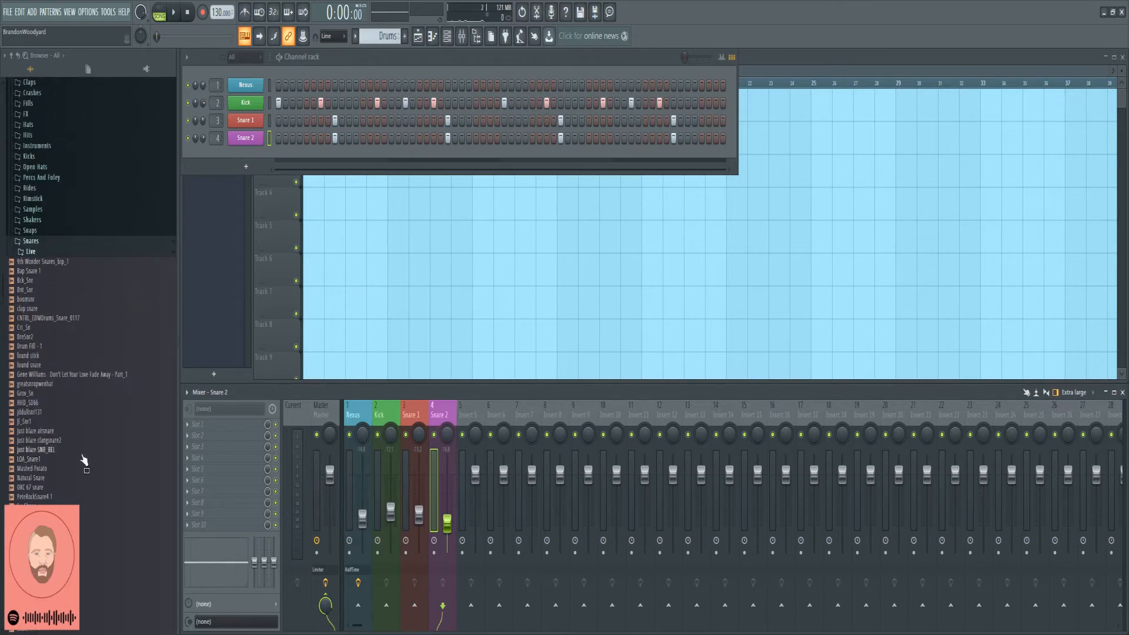
scroll(88, 388, "down", 15)
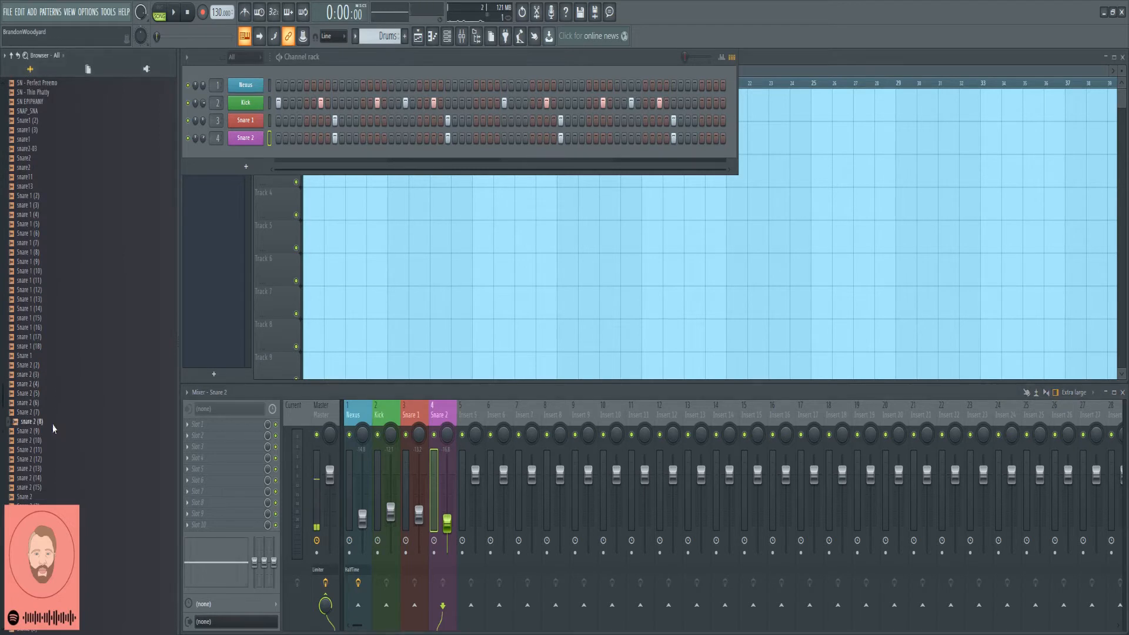
left_click(30, 205)
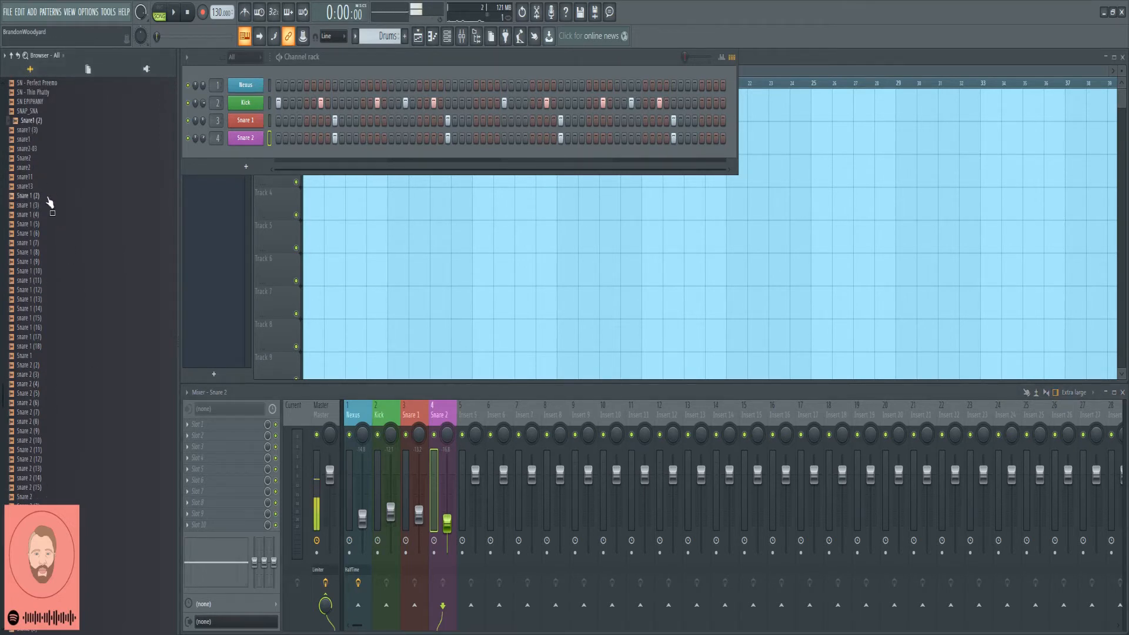
scroll(30, 449, "down", 10)
left_click(27, 487)
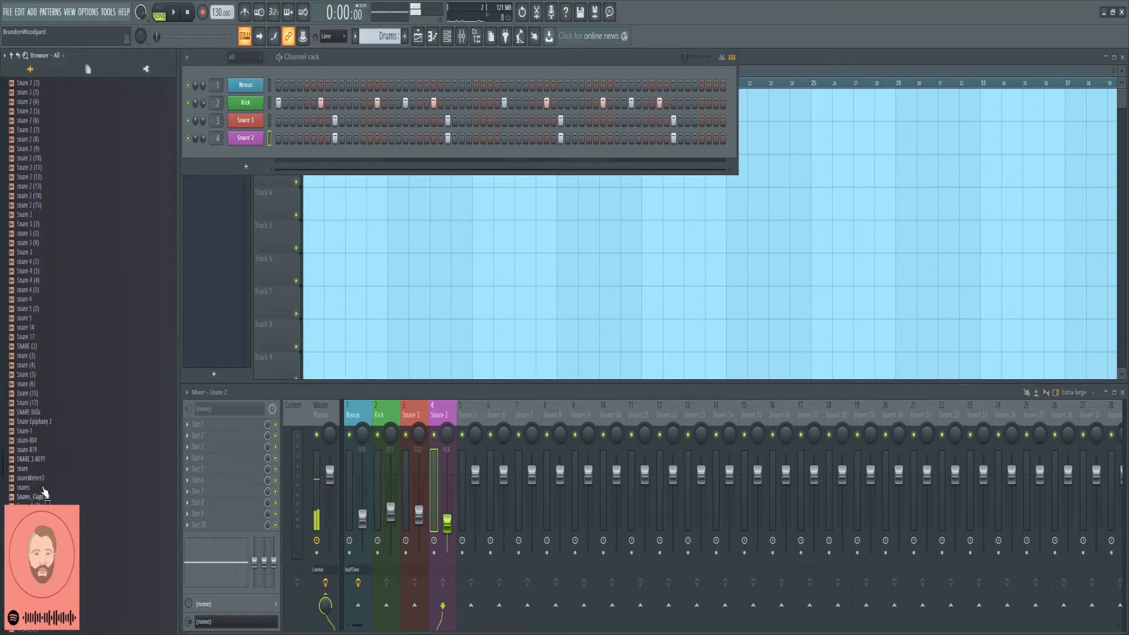
left_click(44, 413)
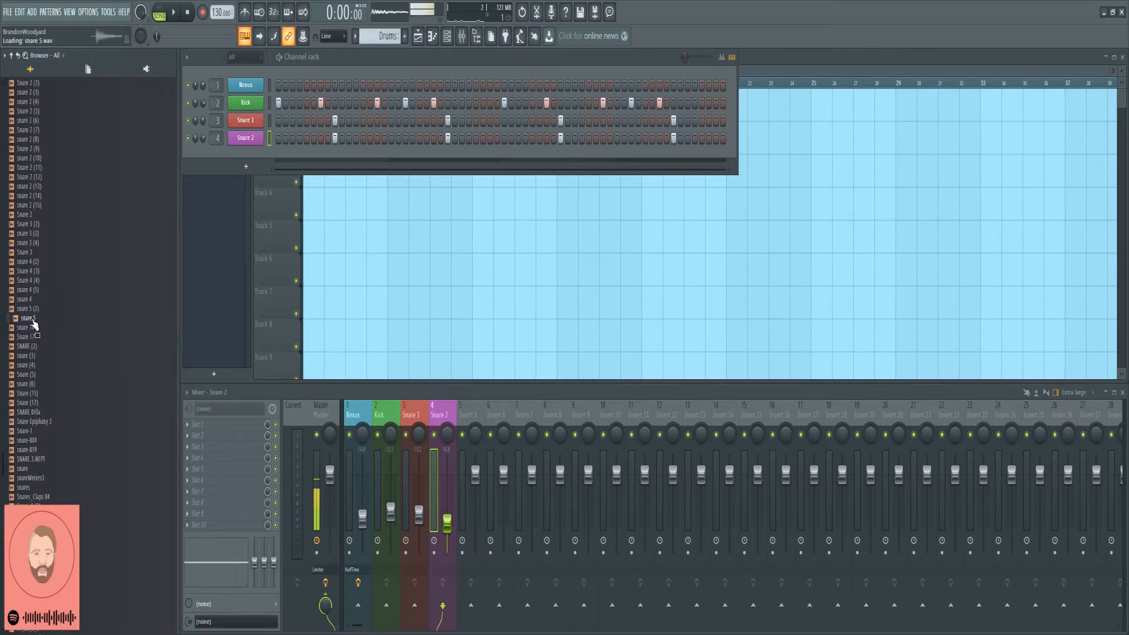
left_click_drag(37, 412, 253, 157)
Step: Rename the SNARE Dilla channel to Snare 3 and color it pink
right_click(259, 154)
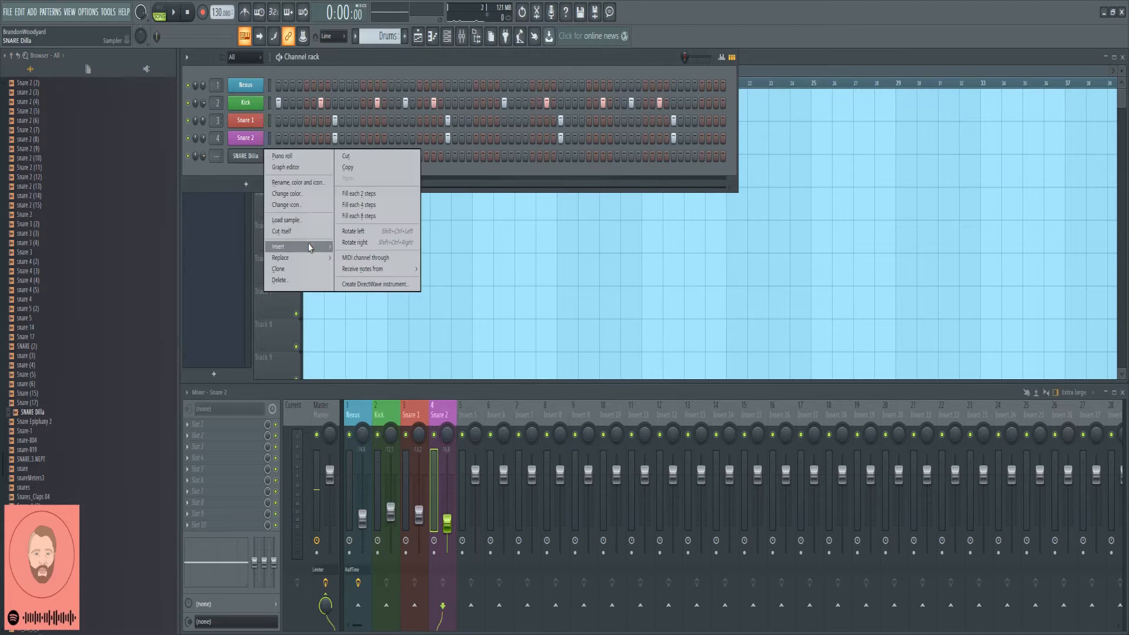
left_click(303, 194)
type("Snare 3")
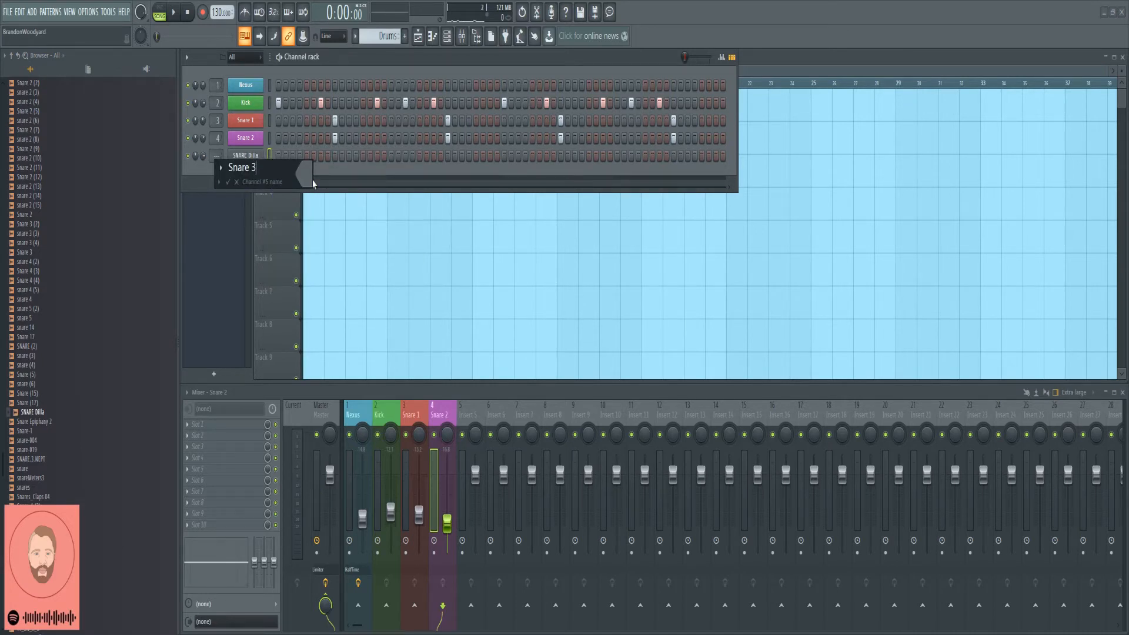
left_click(310, 182)
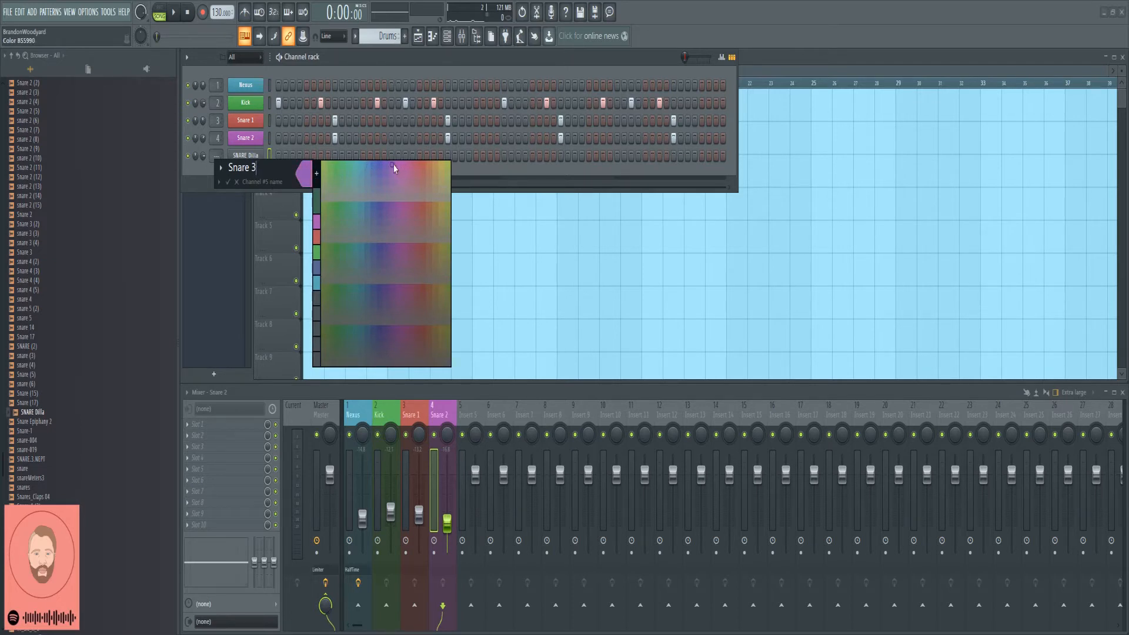
left_click(410, 165)
key("Return")
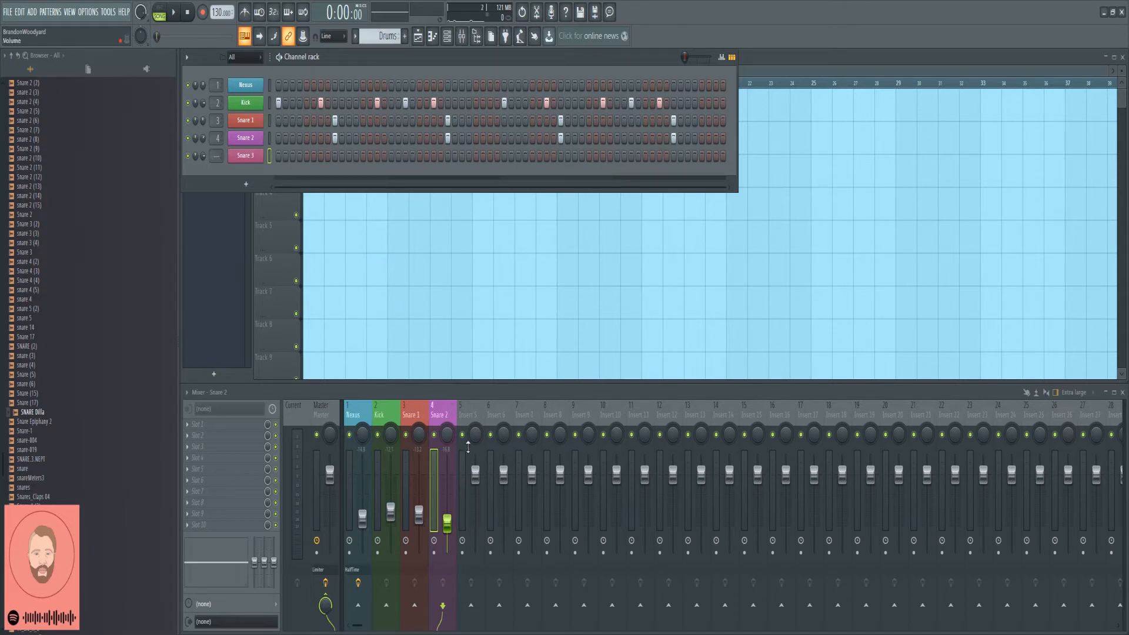
Step: Route the Snare 3 channel to mixer track 5, link its fader to a MIDI controller and lower its volume during playback
left_click(463, 482)
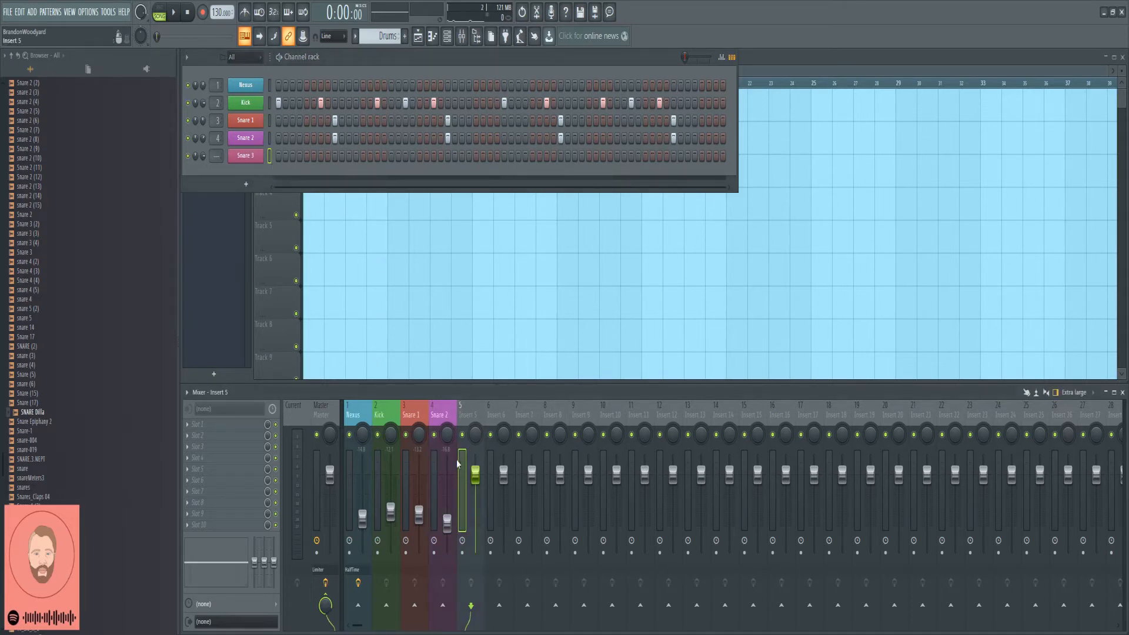
key("ctrl+l")
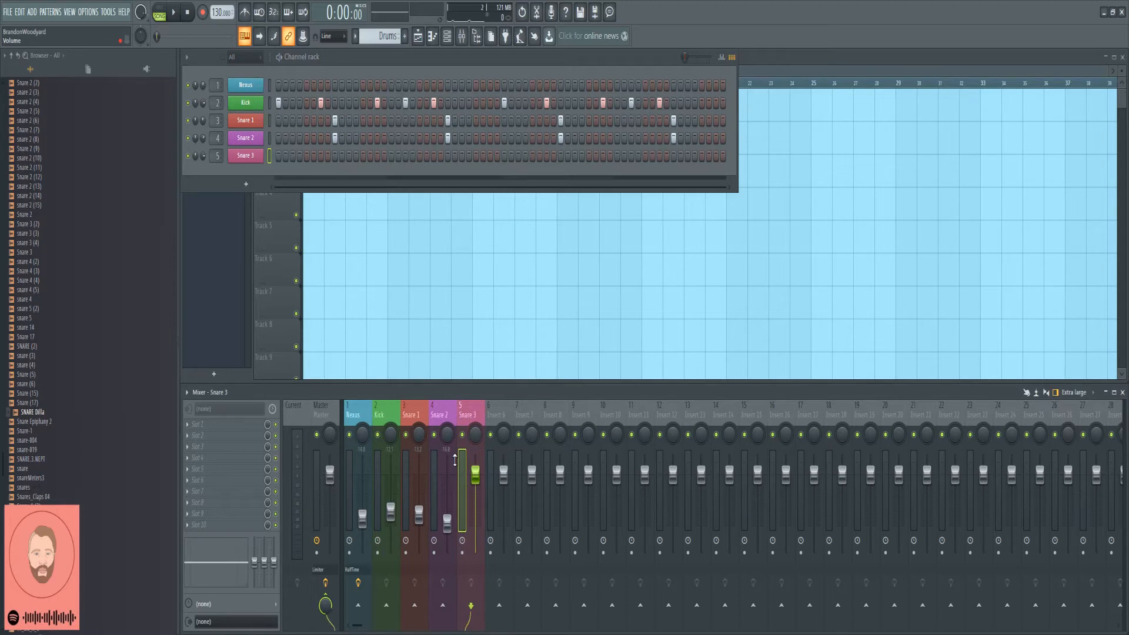
right_click(476, 484)
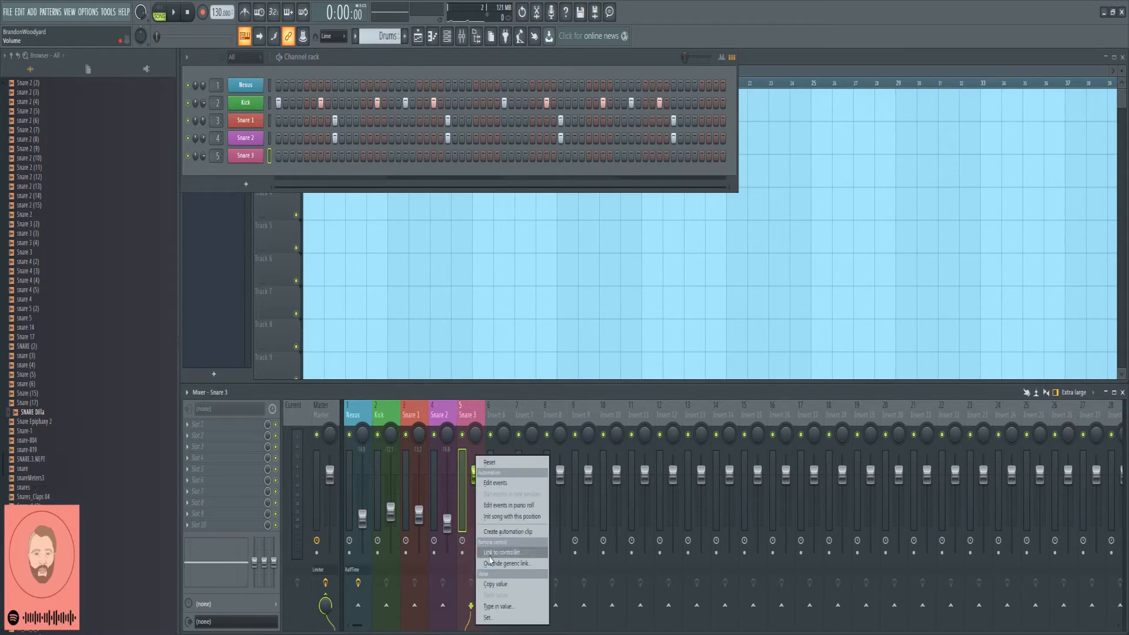
left_click(503, 552)
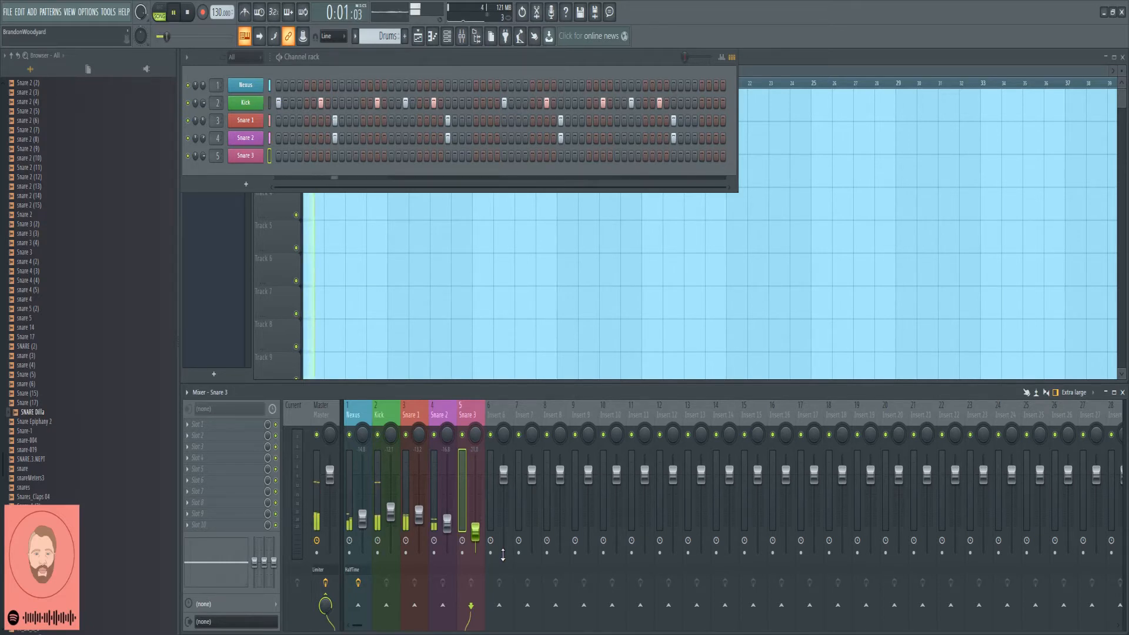
key("space")
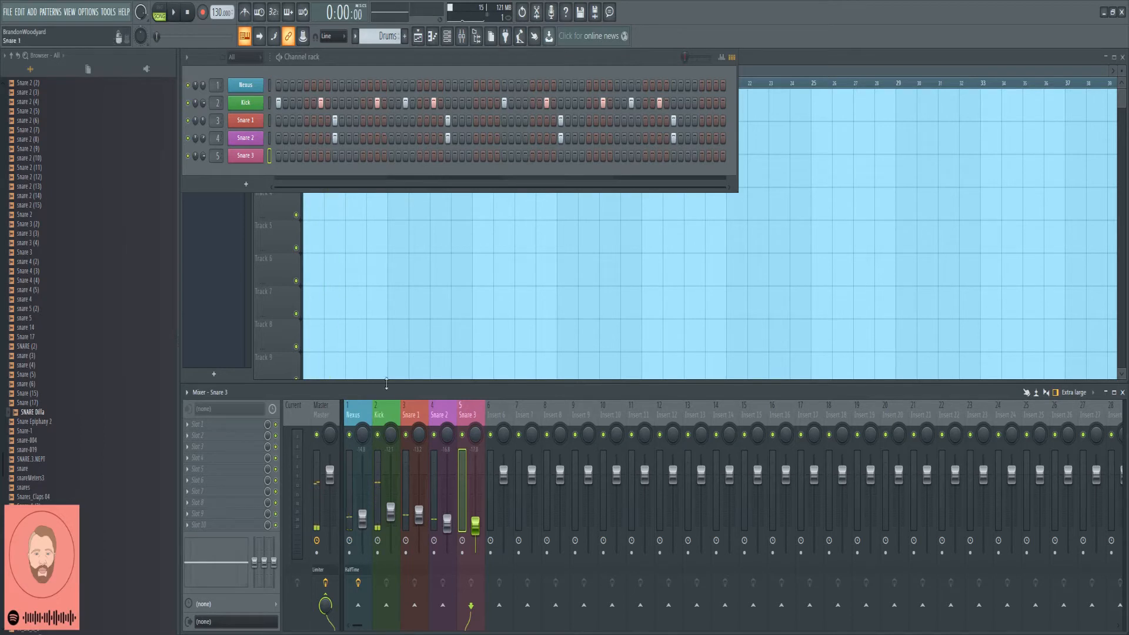
Step: Place Snare 3 hits on steps 9, 25, 41 and 57 and set its volume to about -21 dB during playback
left_click(334, 155)
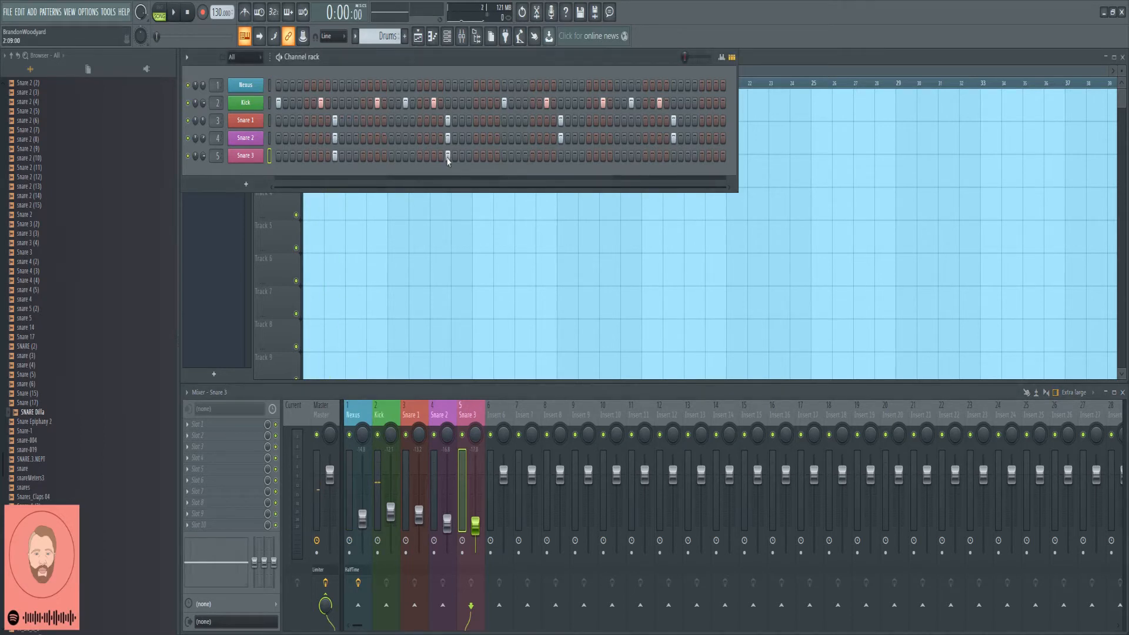
key("space")
left_click(561, 155)
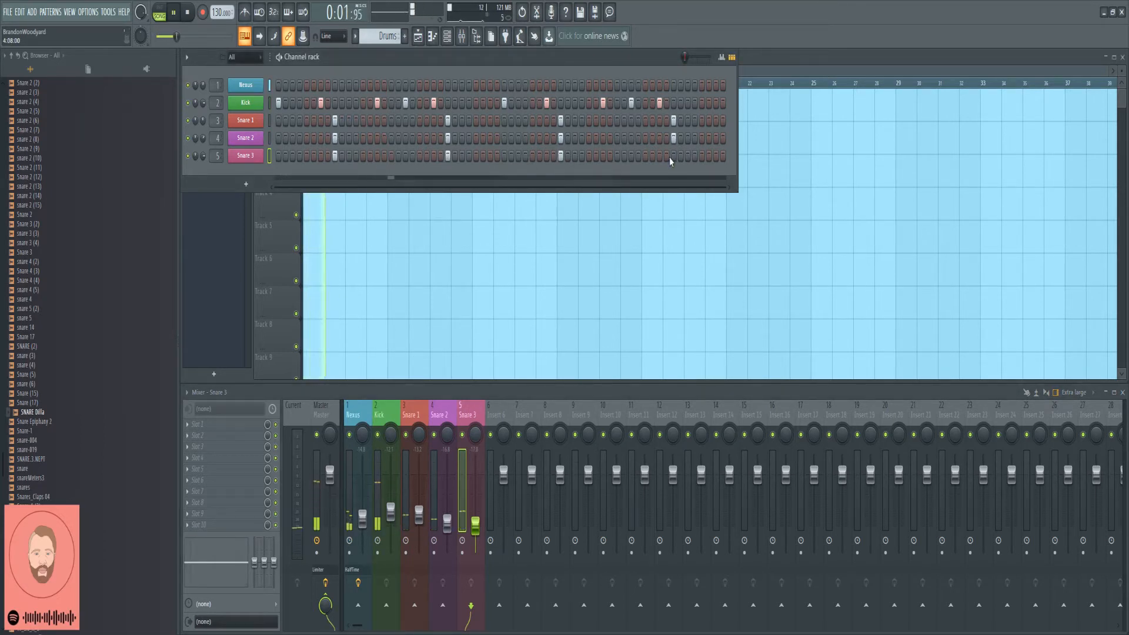
left_click(673, 155)
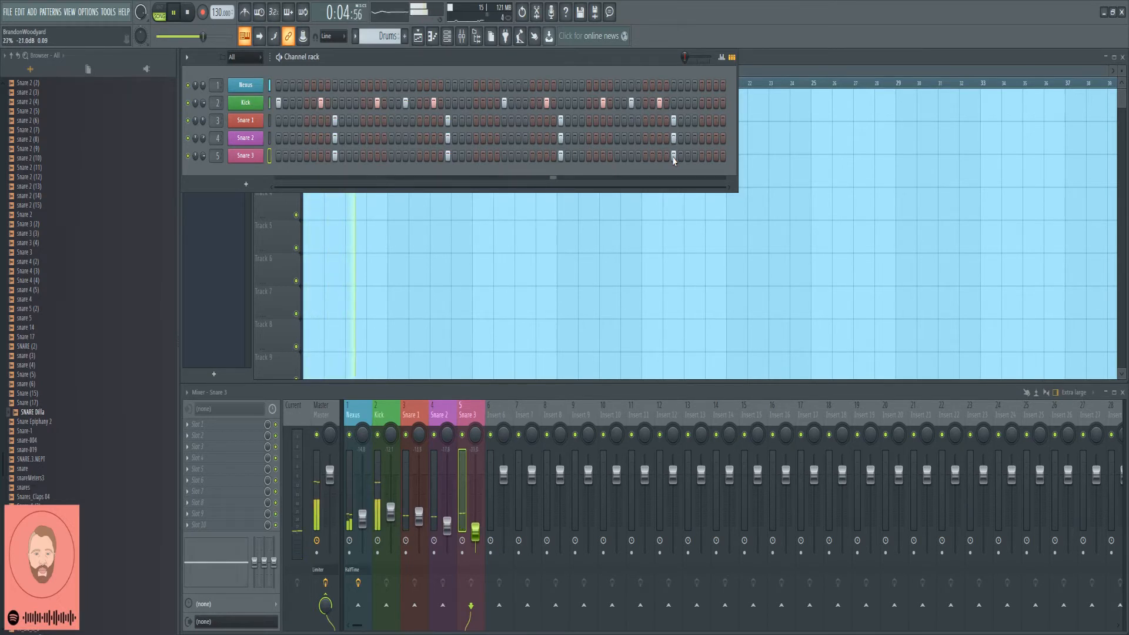
key("space")
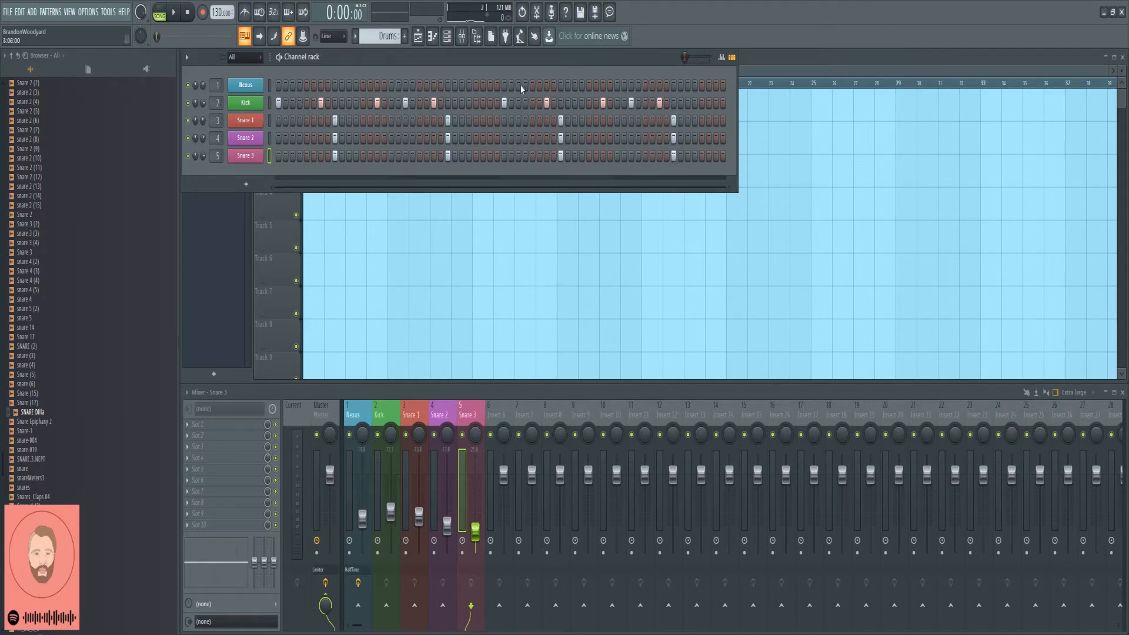
Step: Collapse the Snares folder and audition open hats in the OKC Kit's Open Hats Live folder
scroll(53, 264, "up", 15)
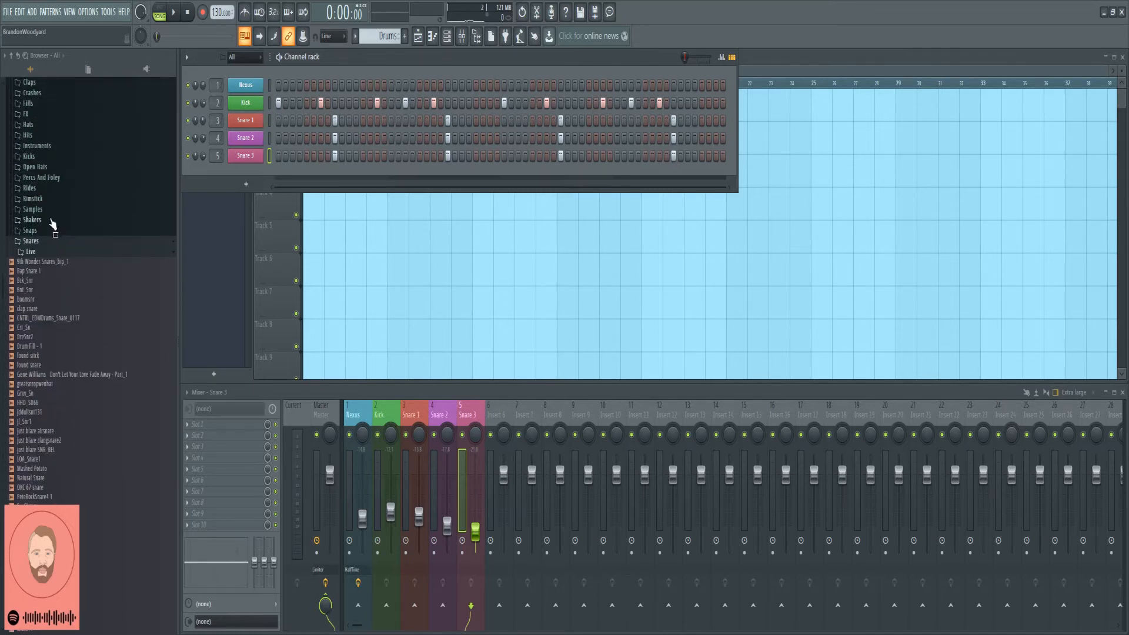
left_click(40, 242)
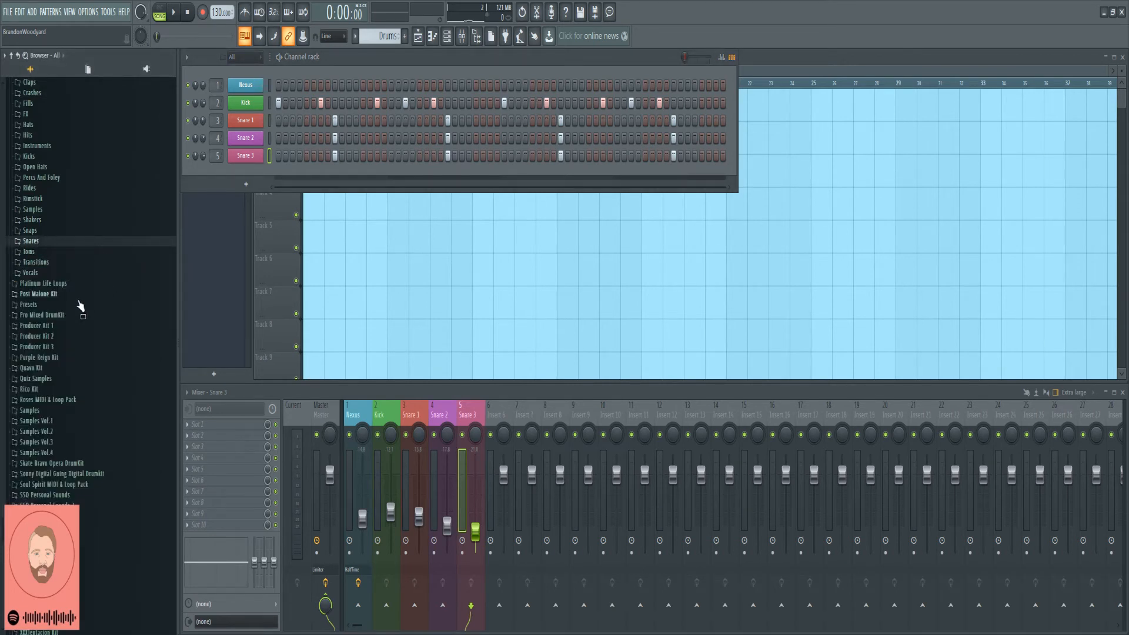
scroll(85, 284, "up", 4)
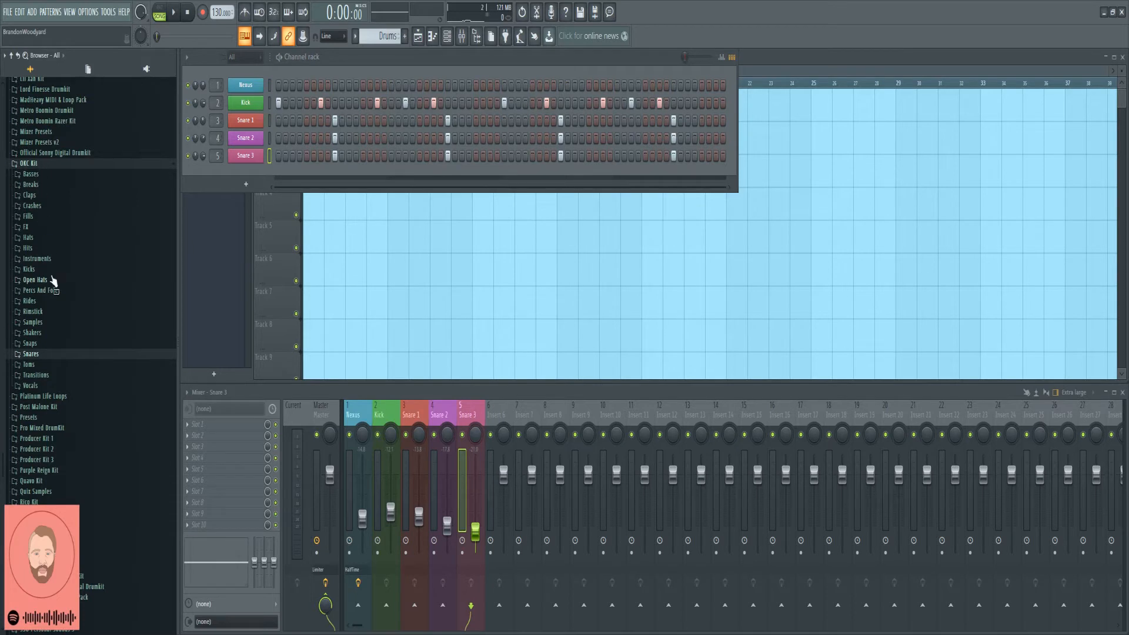
left_click(37, 279)
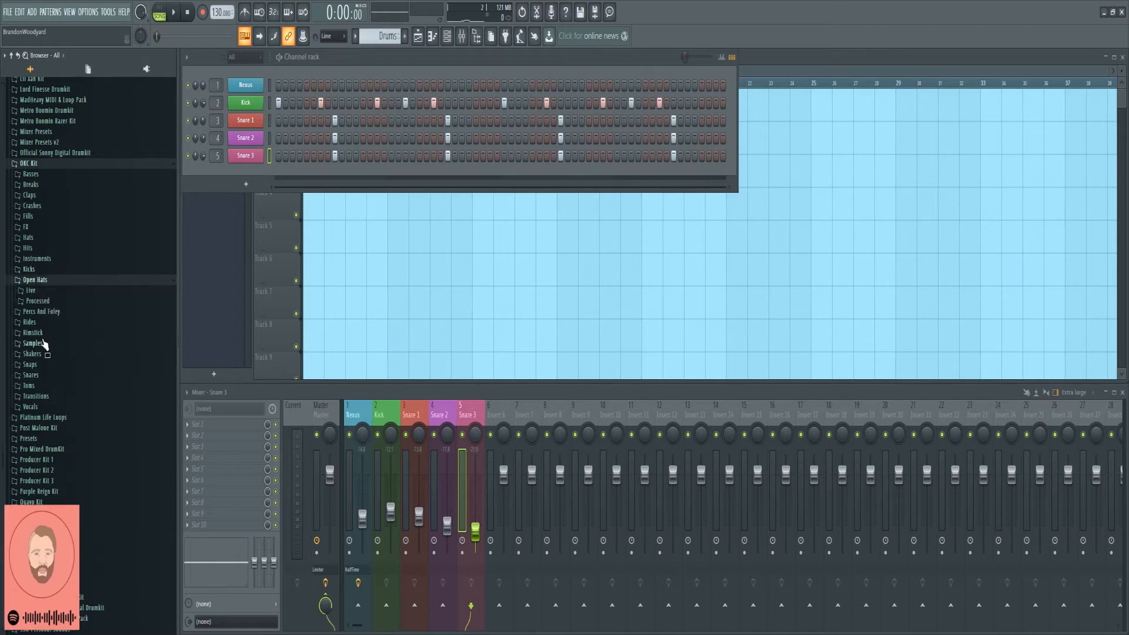
left_click(53, 290)
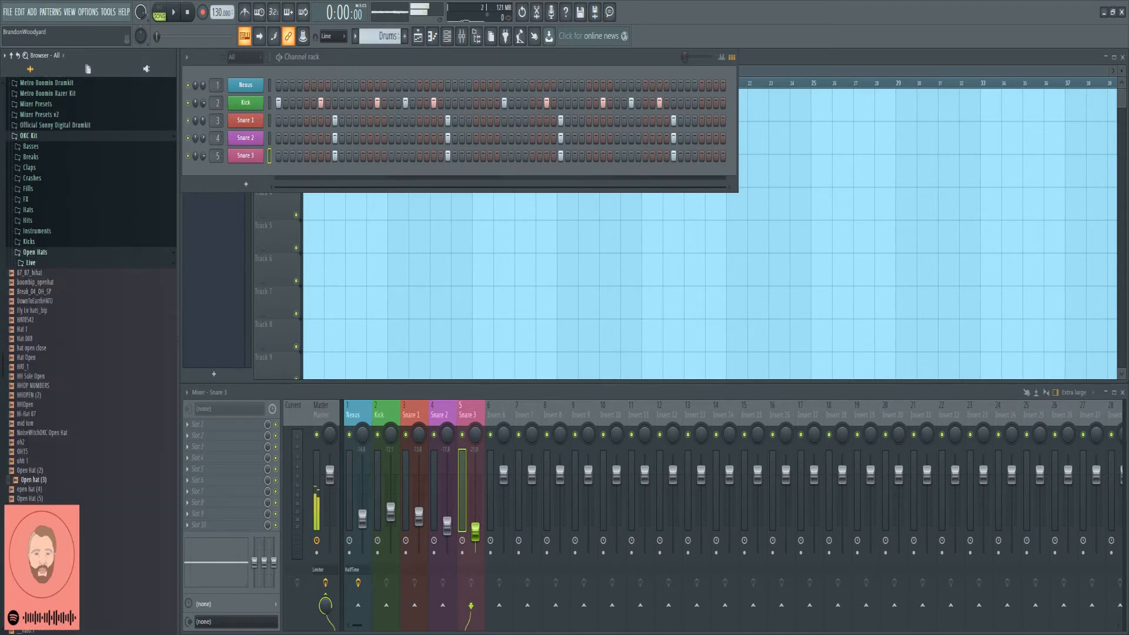
scroll(62, 432, "down", 6)
scroll(72, 367, "up", 7)
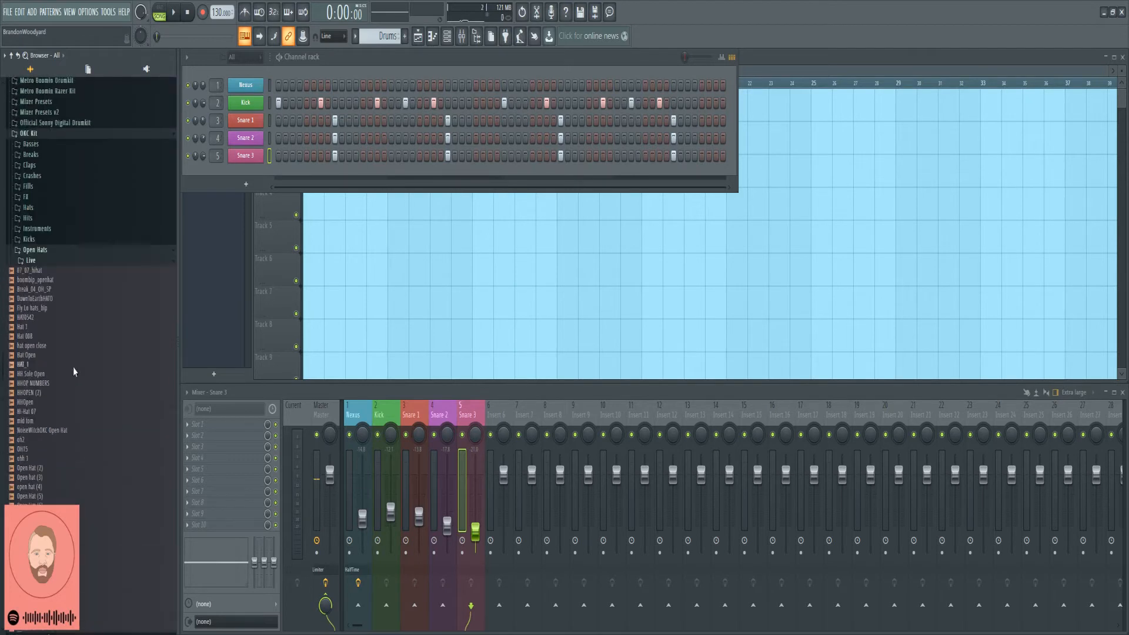
Step: Switch to the Processed open hats folder and audition samples such as Hi-Hat 3 and 10 Open Hihat
left_click(39, 265)
left_click(39, 275)
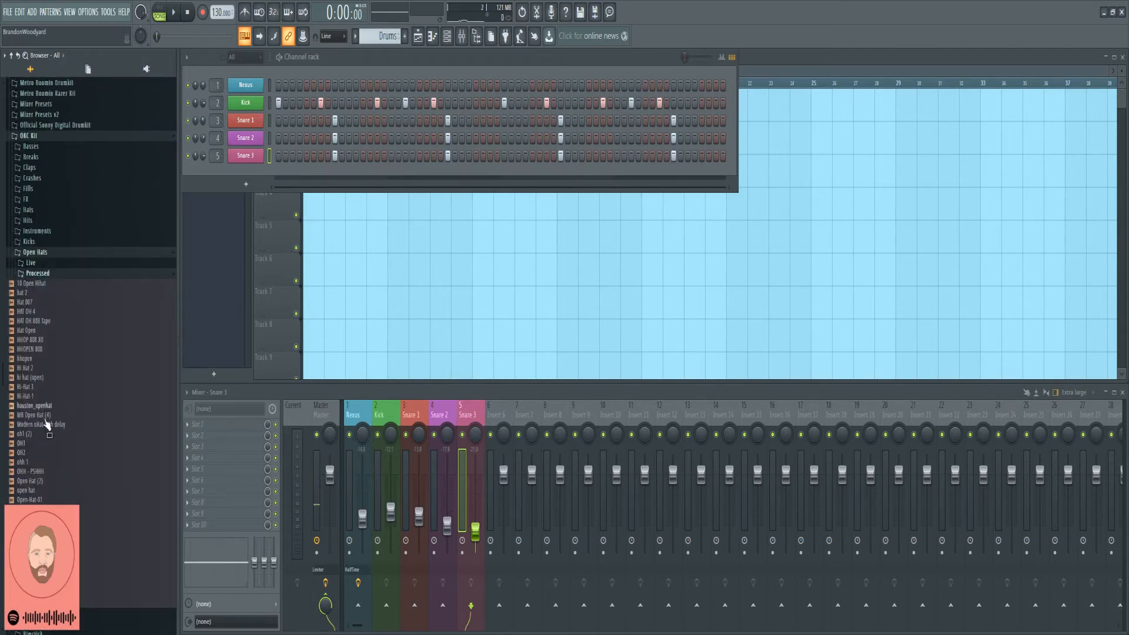
left_click(39, 509)
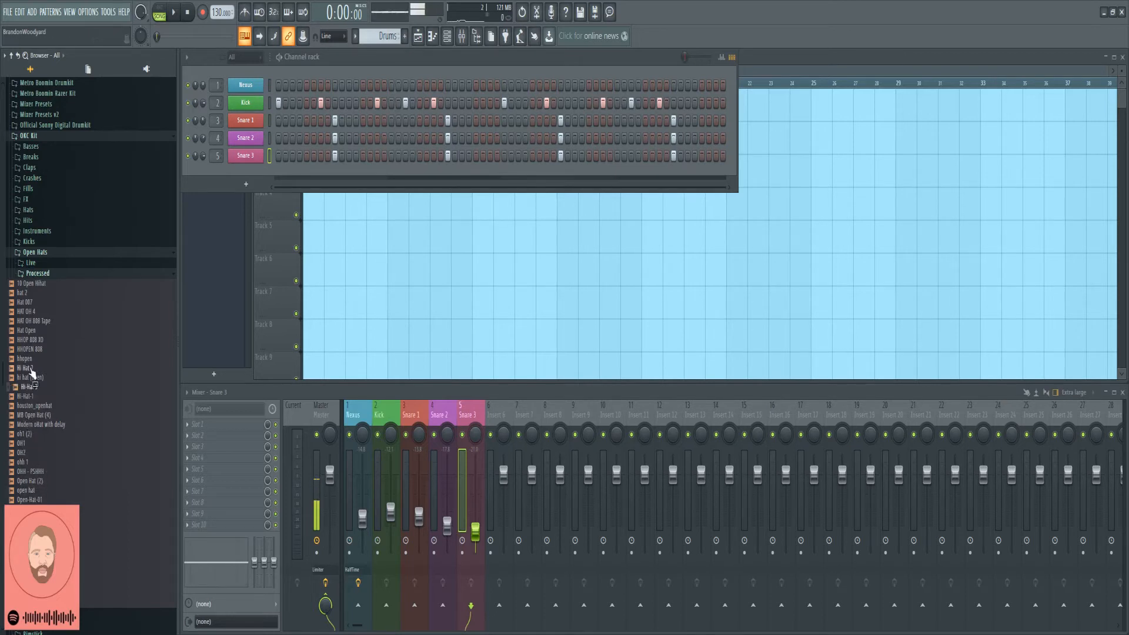
left_click(26, 285)
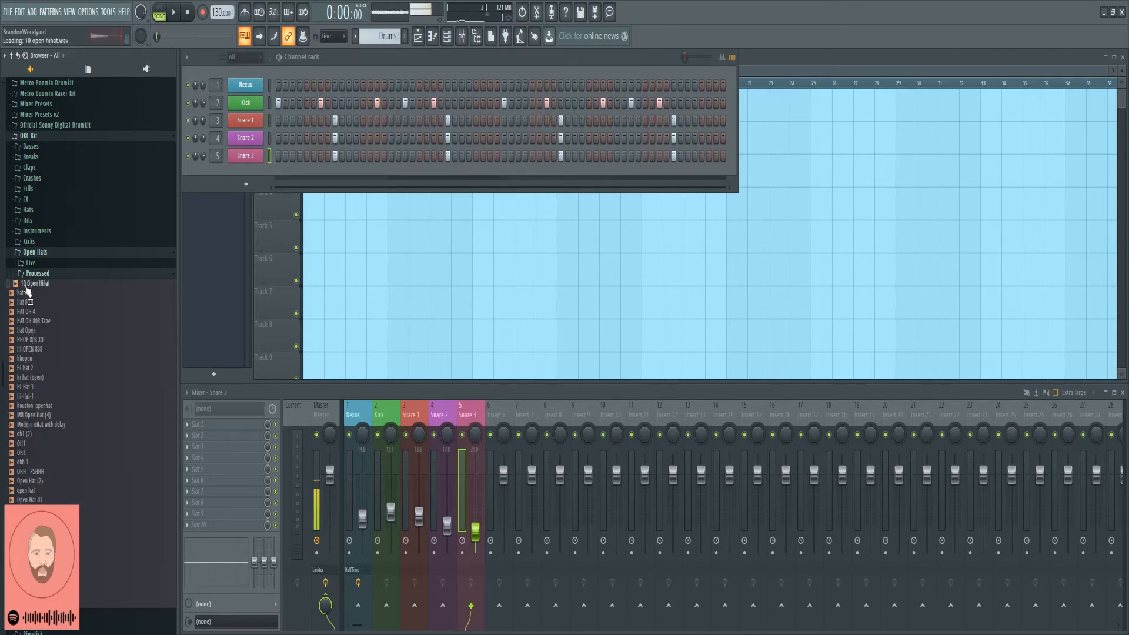
Step: Collapse the Open Hats and OKC Kit folders and expand the Let That Boy Cook Drumkit folder
left_click(38, 252)
scroll(43, 255, "up", 7)
left_click(41, 362)
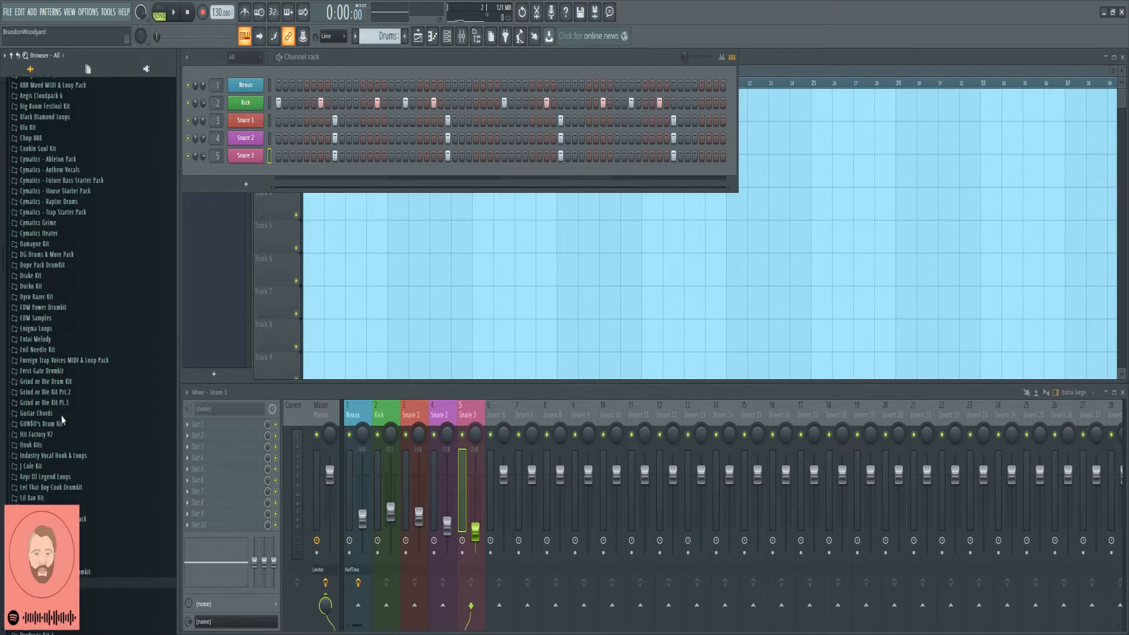
scroll(42, 364, "up", 7)
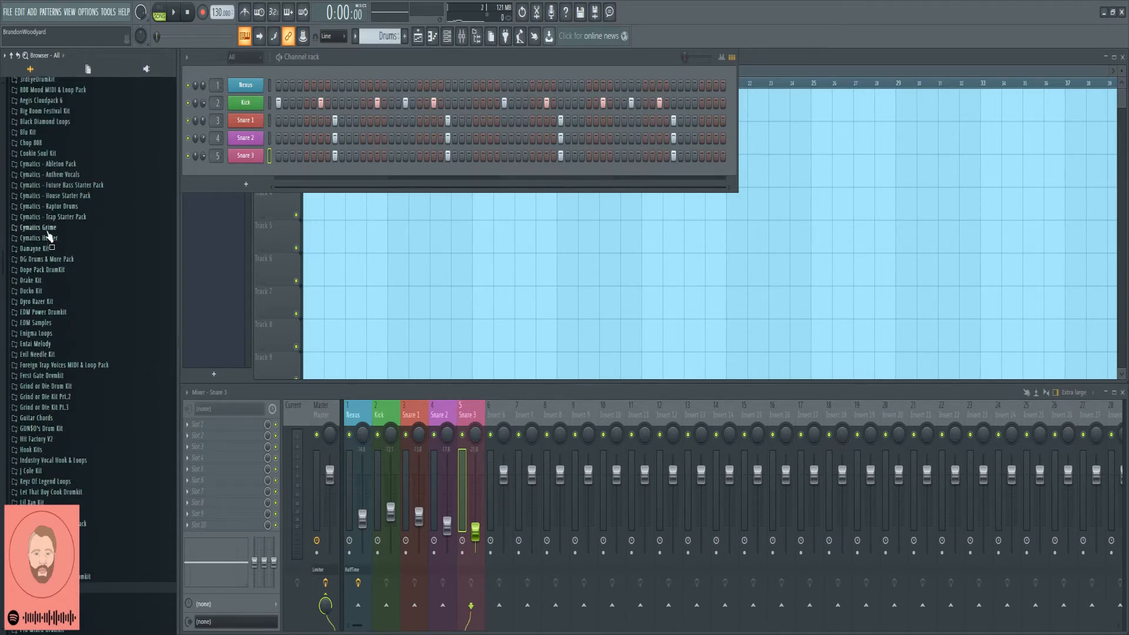
left_click(70, 492)
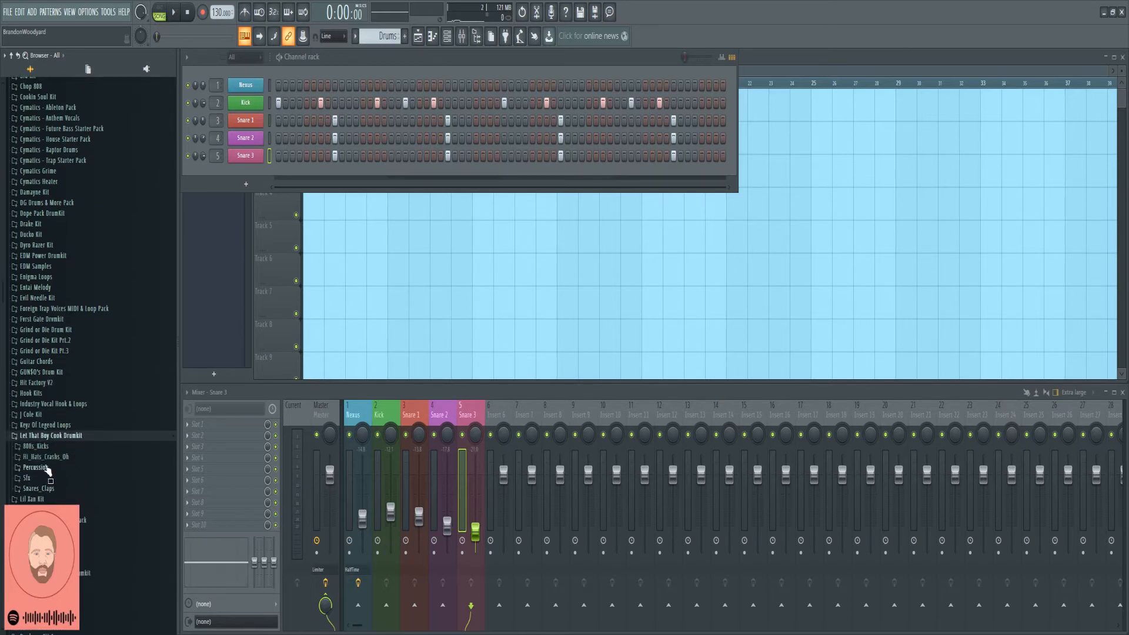
Step: Audition hi-hat samples in the Hi_Hats_Crashs_Oh folder, including Cook - On the Road and Cook - Leave Fast Openhat
left_click(49, 459)
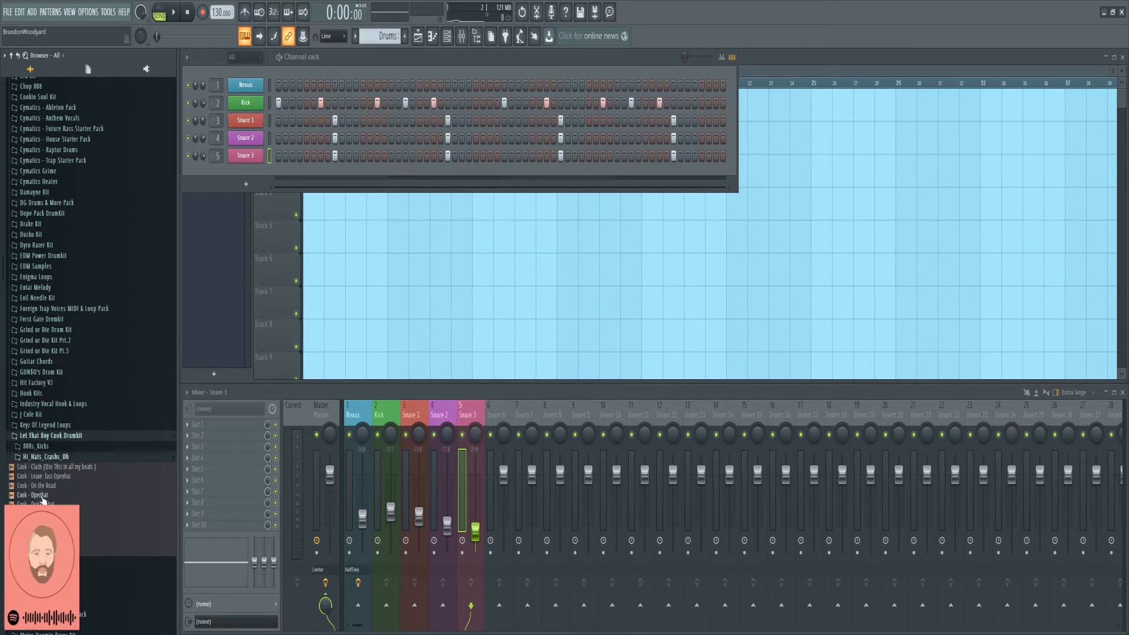
left_click(47, 487)
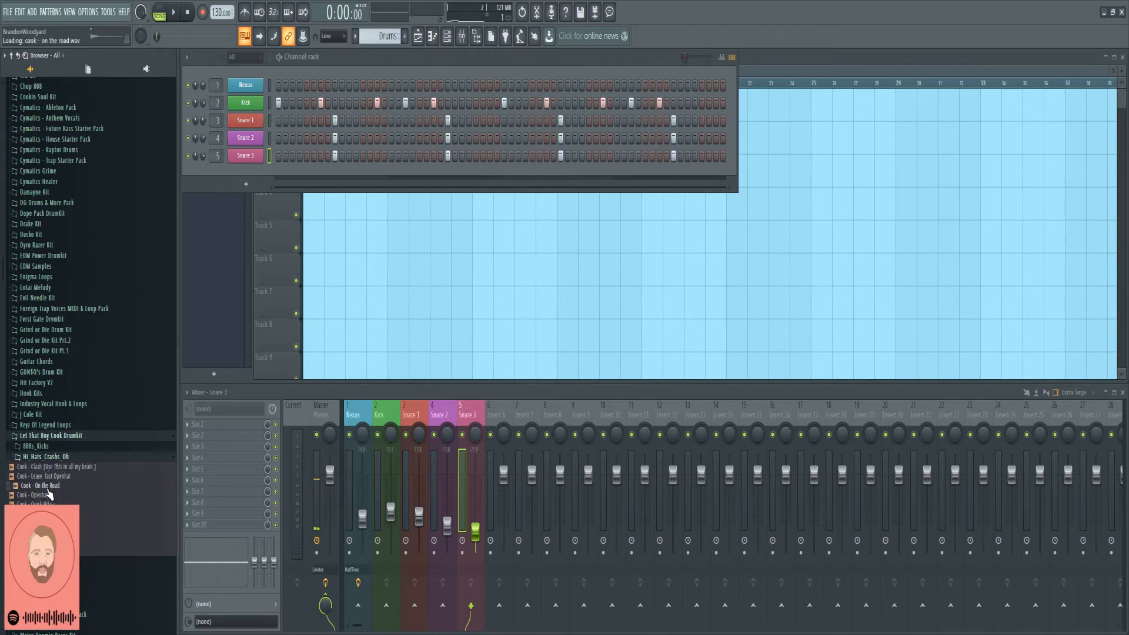
left_click(52, 478)
left_click(52, 542)
left_click(51, 552)
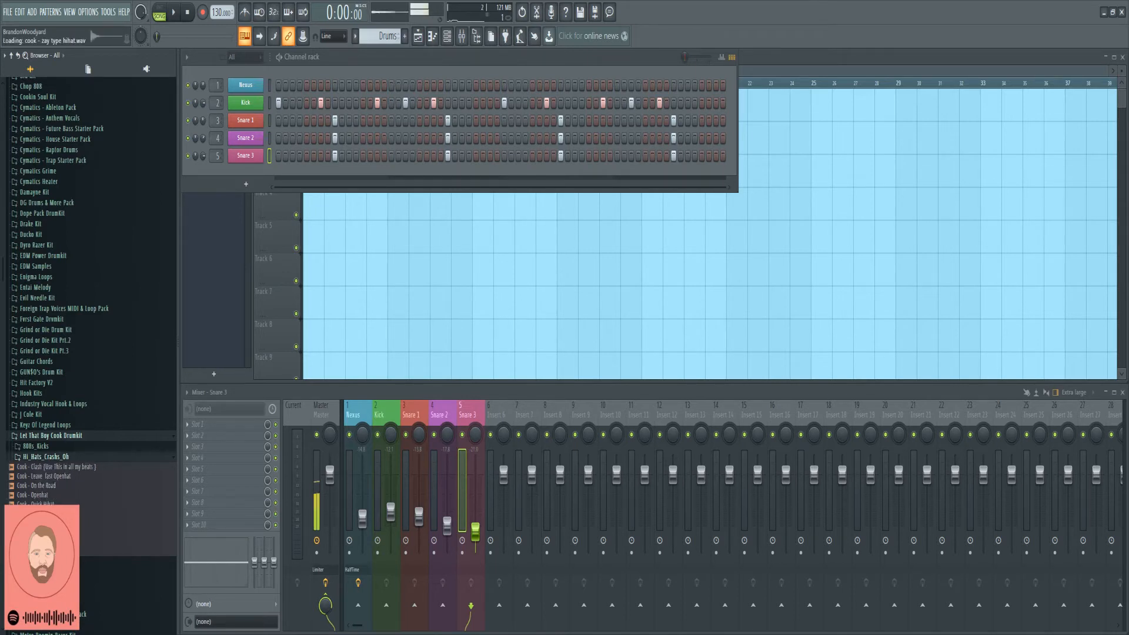
left_click(41, 486)
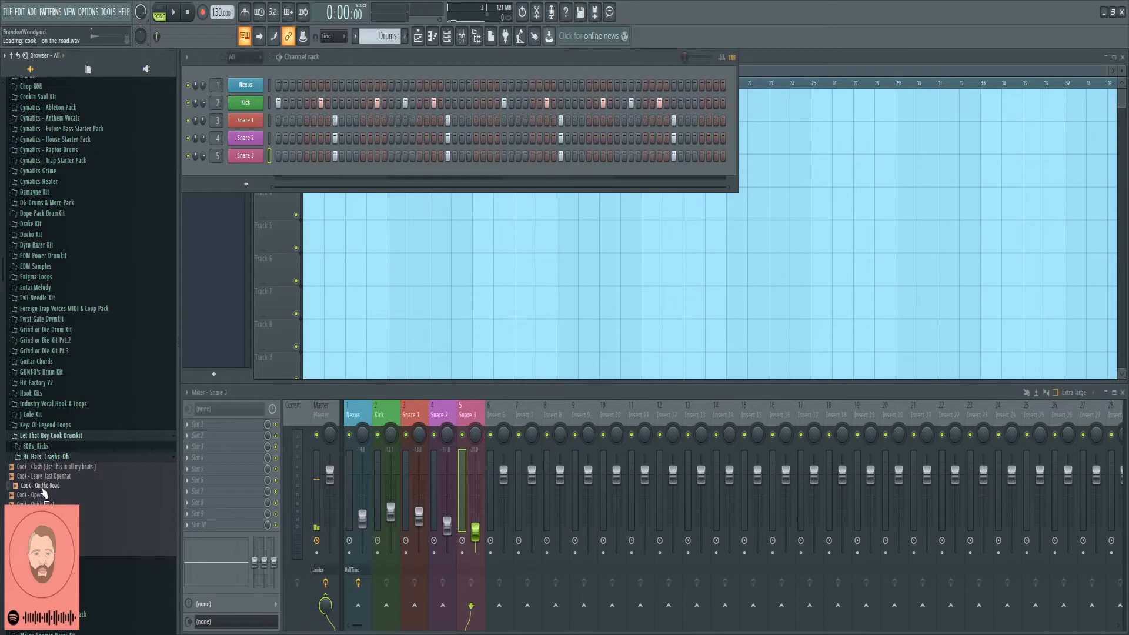
Step: Add Cook - On the Road as a new channel, fill it every 4 steps and start playback
left_click_drag(49, 494, 253, 173)
right_click(253, 173)
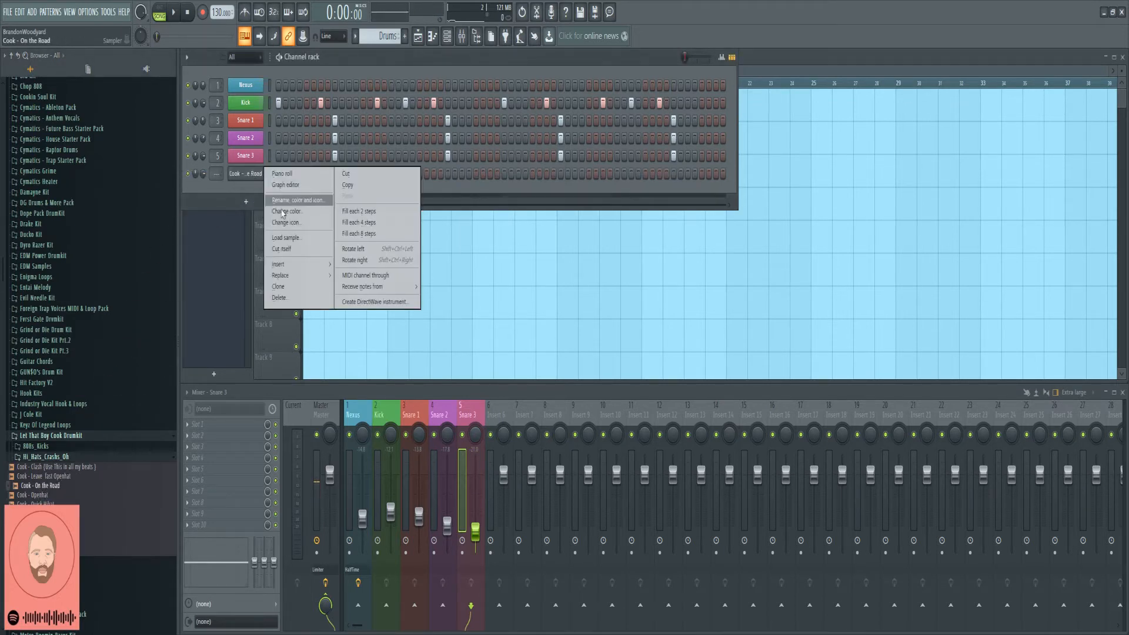
left_click(356, 222)
key("space")
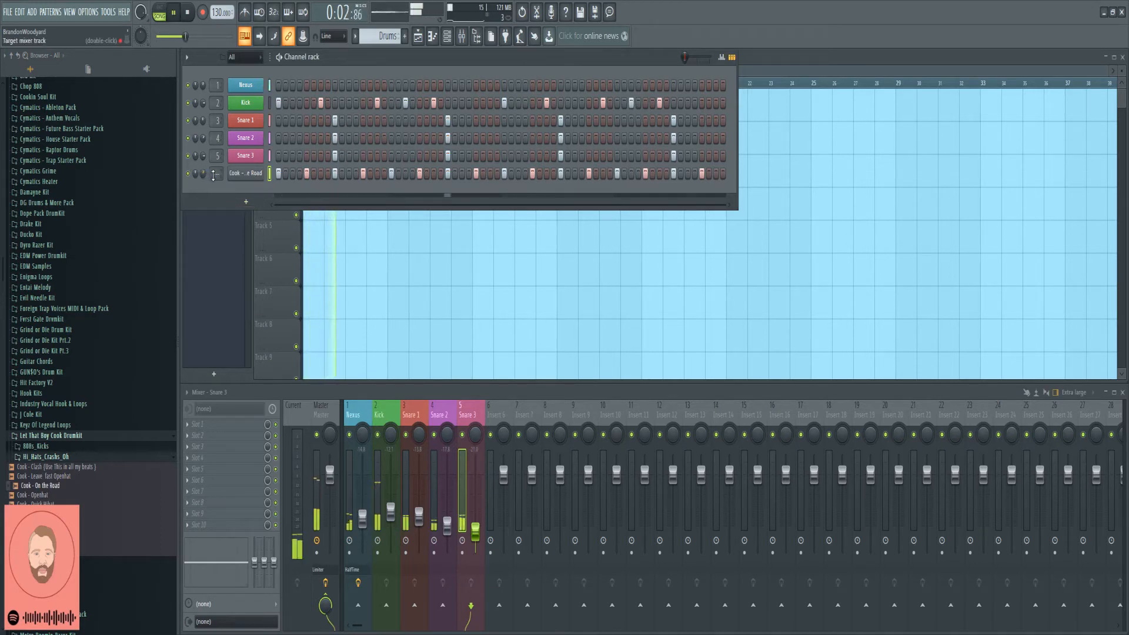
Step: Rename the Cook - On the Road channel as Slow HH and color it yellow-green
right_click(259, 173)
left_click(291, 200)
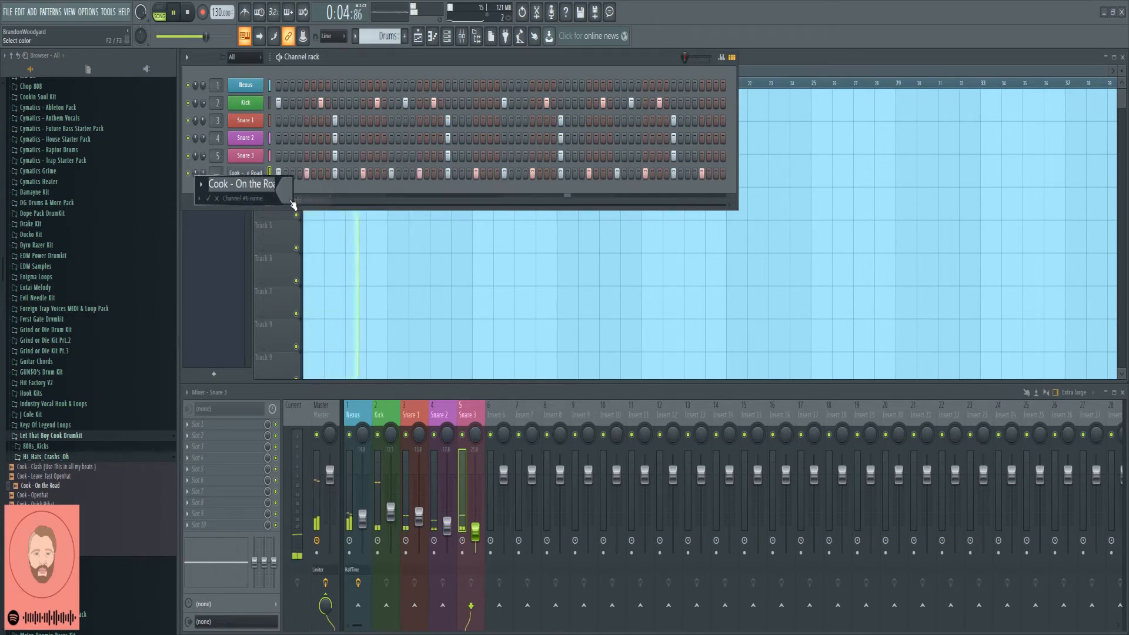
type("Slow HH")
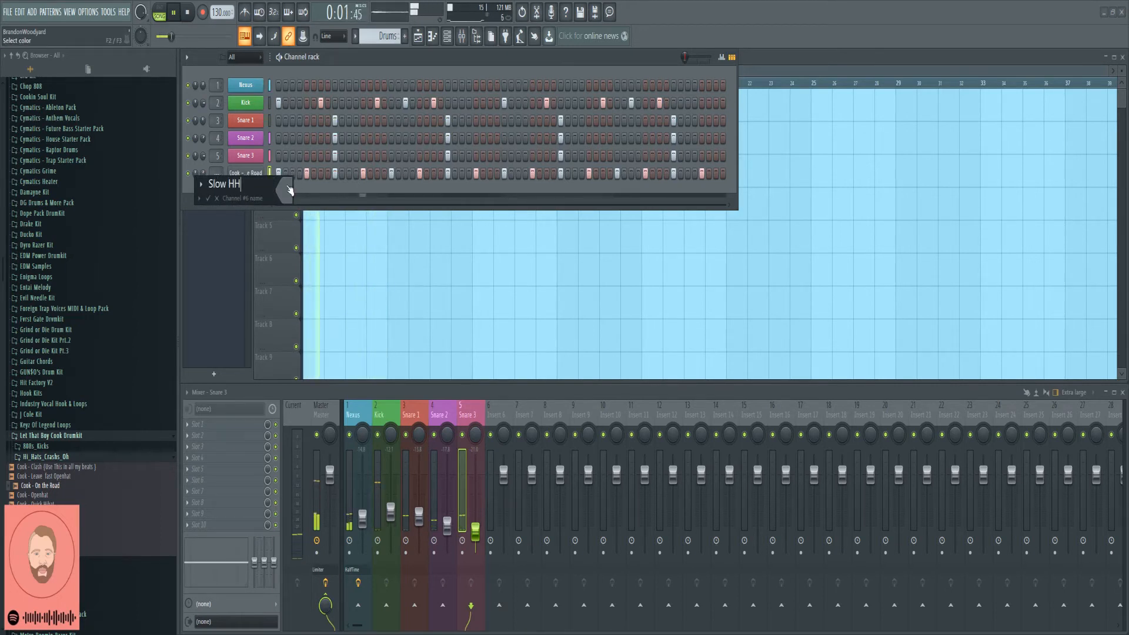
left_click(286, 188)
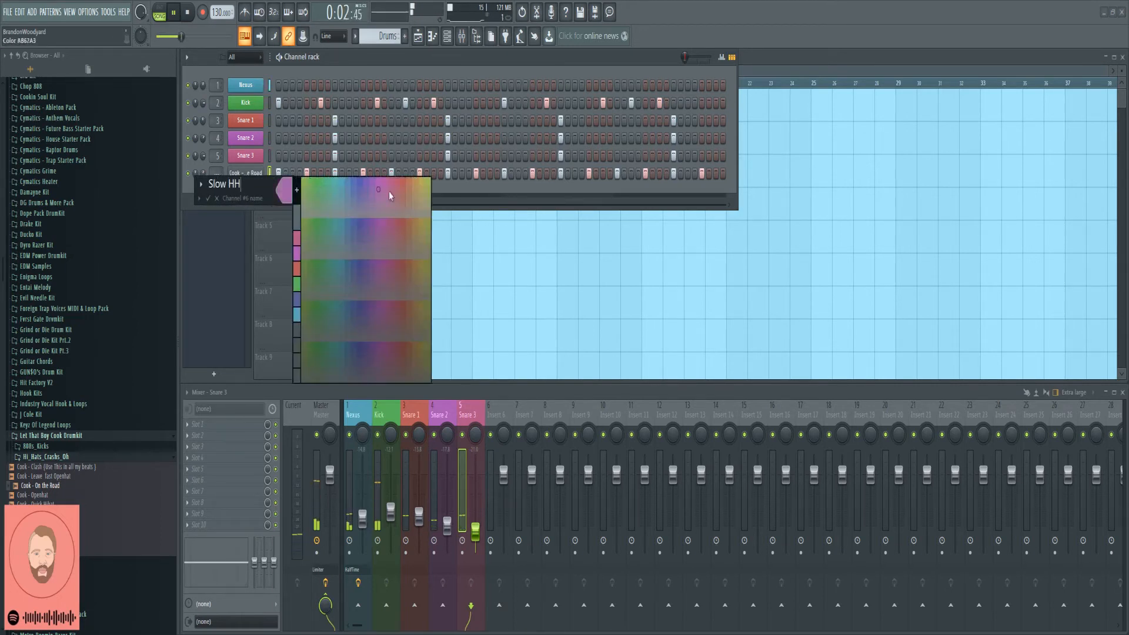
left_click(426, 181)
key("Return")
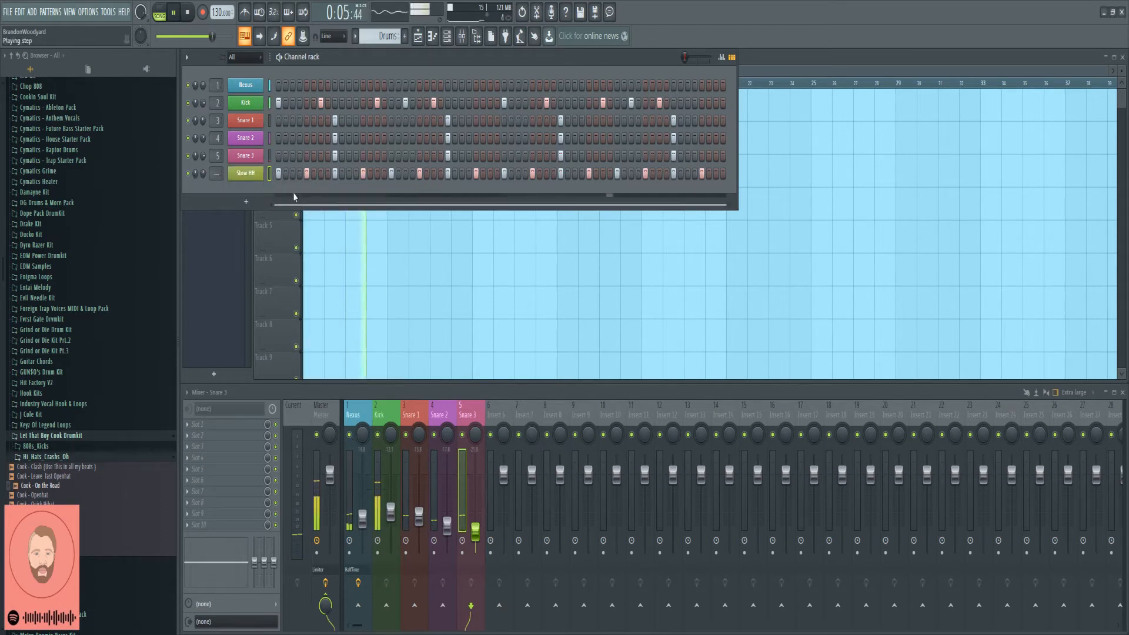
Step: Route Slow HH to mixer insert 6 and set its controller-linked volume to about -15 dB during playback
left_click(494, 472)
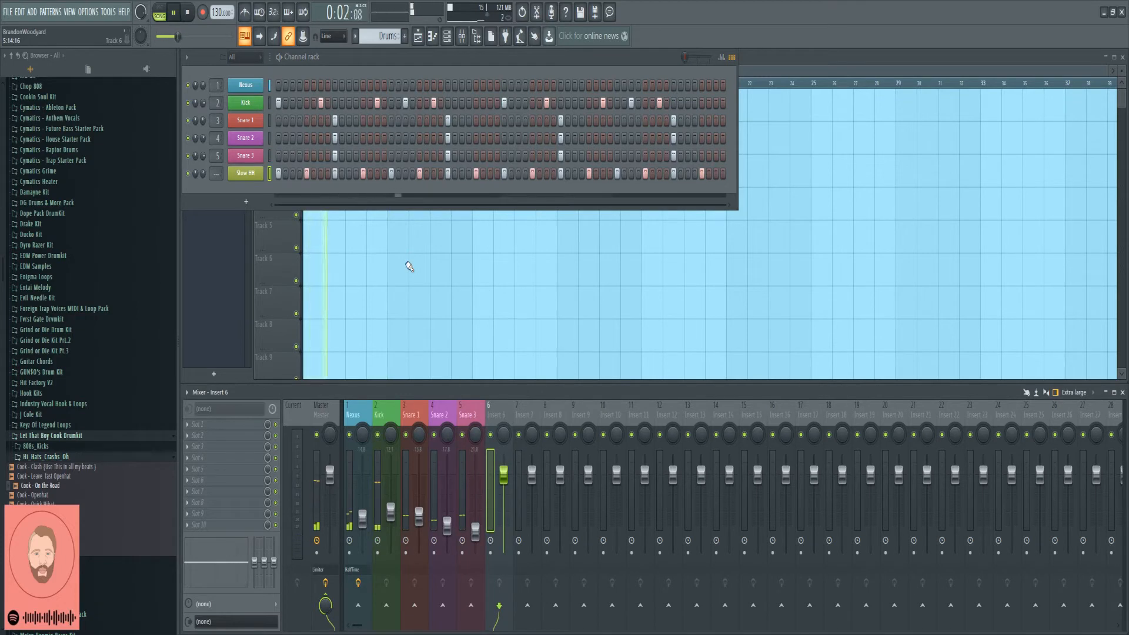
key("ctrl+l")
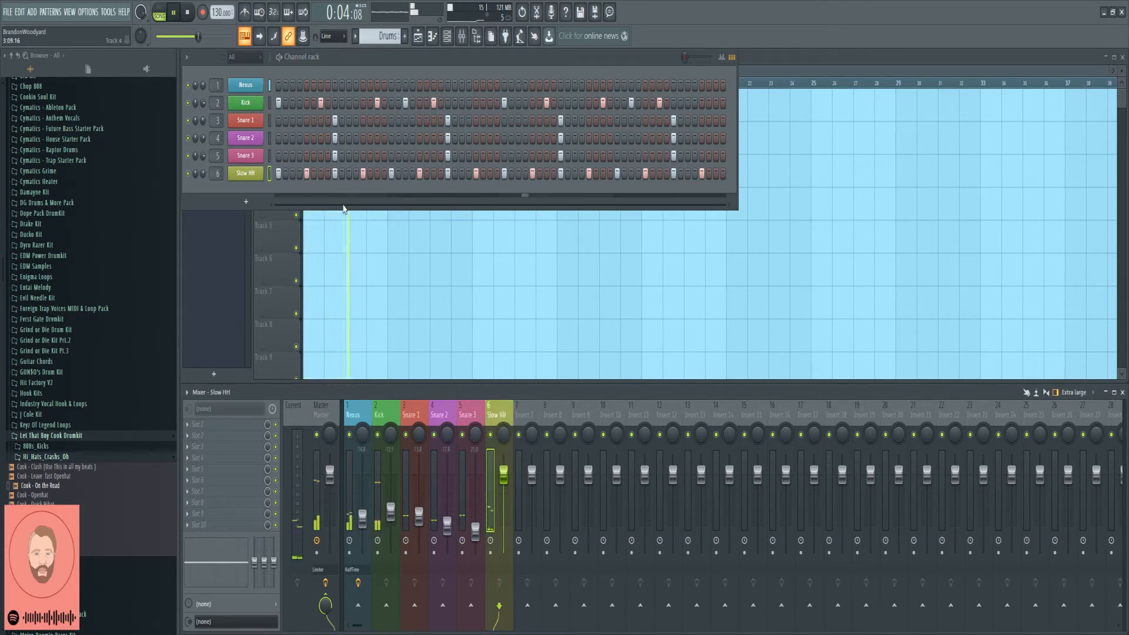
right_click(503, 470)
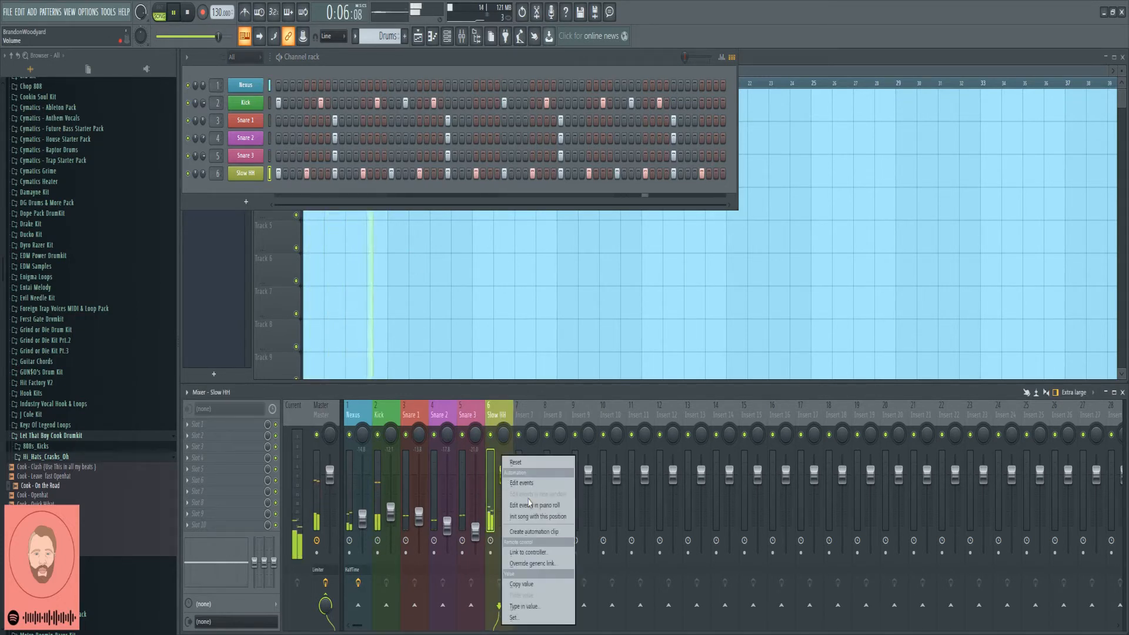
left_click(528, 552)
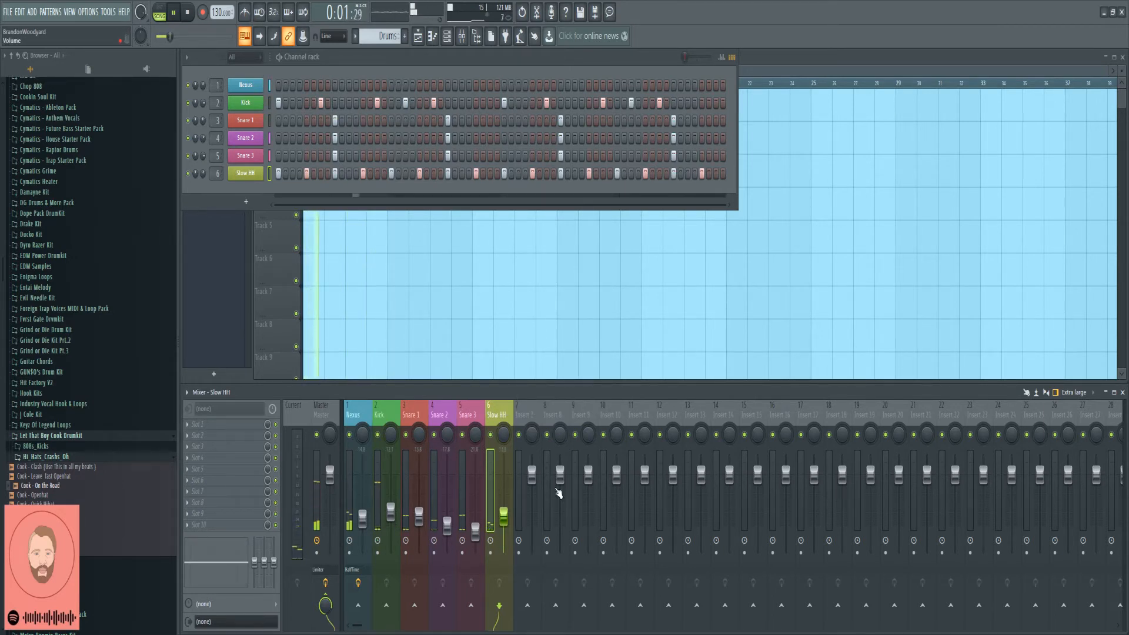
key("space")
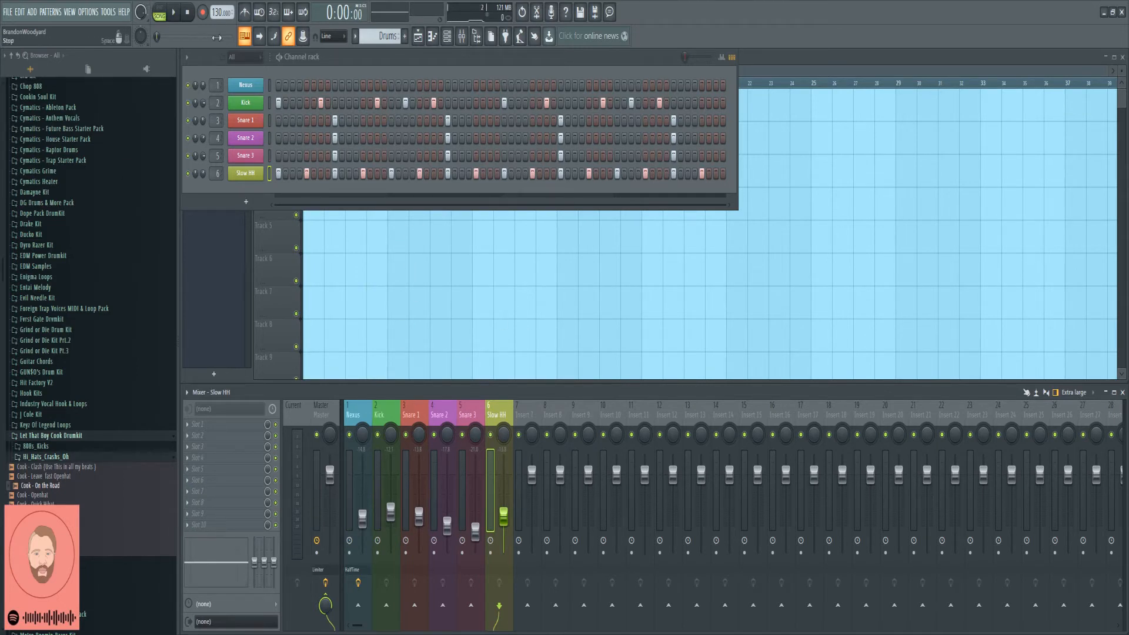
Step: Collapse the Let That Boy Cook Drumkit folder and audition hats in the Metro Boomin Razer Kit
left_click(52, 439)
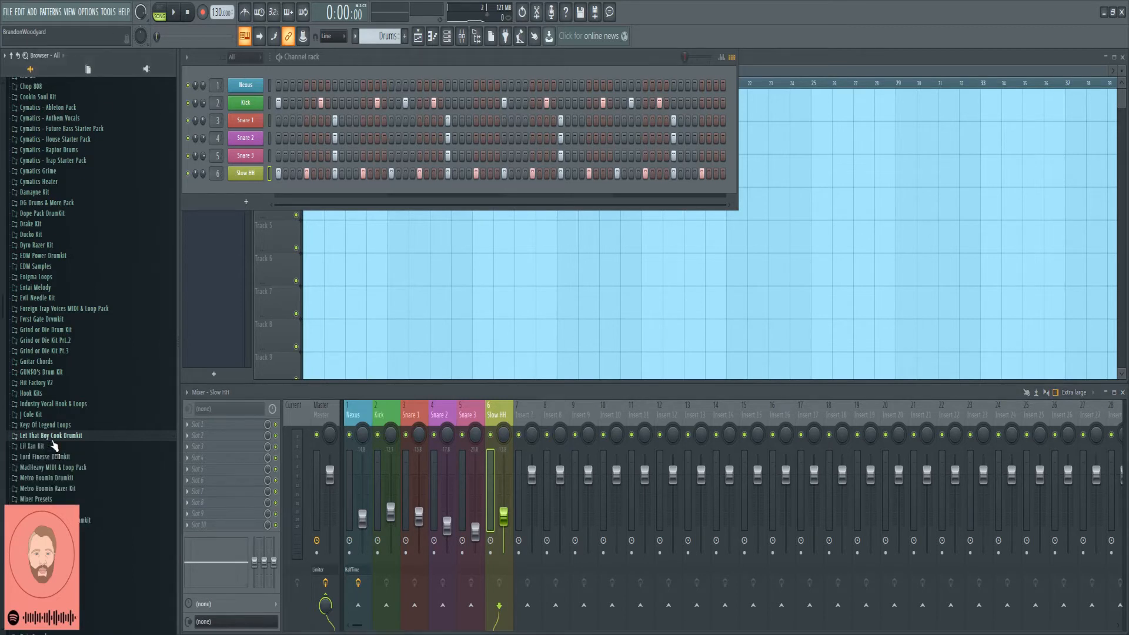
scroll(165, 483, "down", 3)
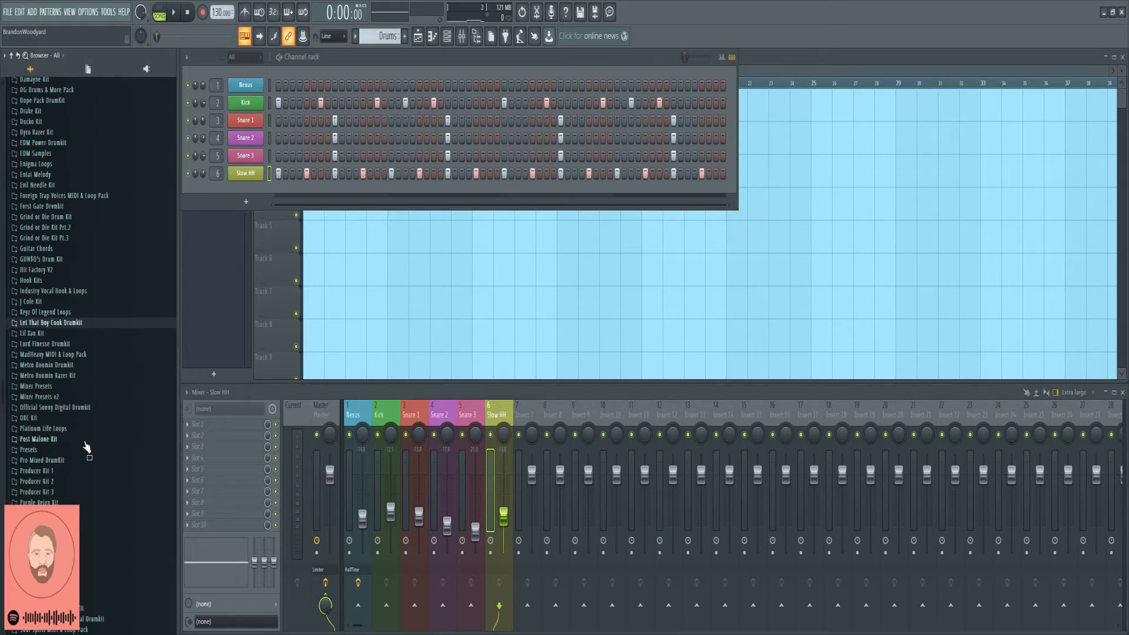
left_click(72, 377)
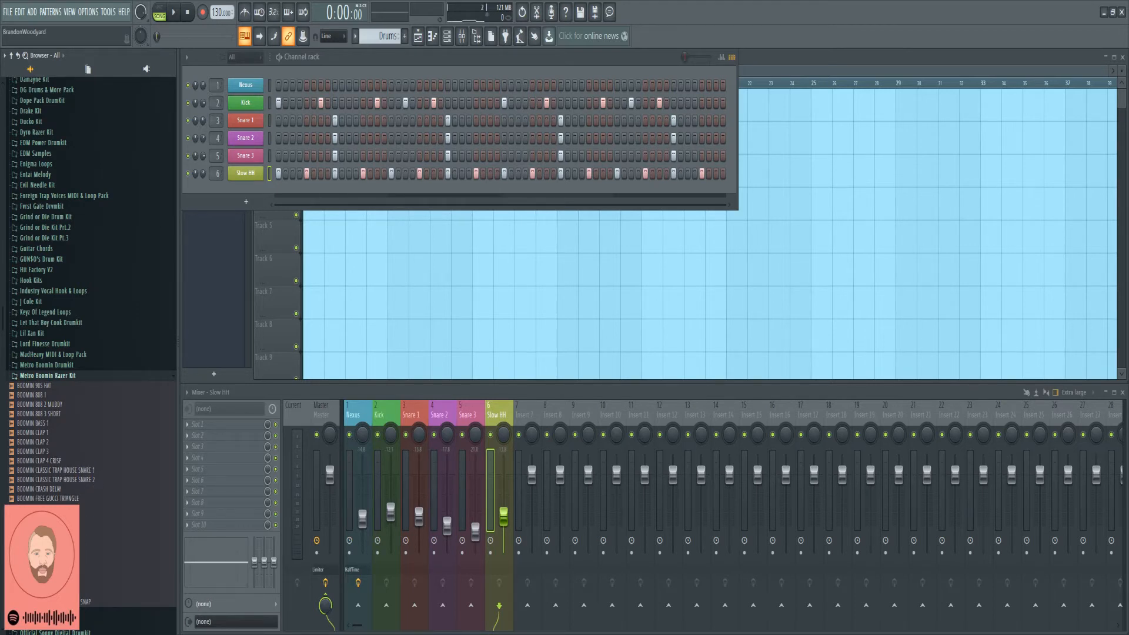
left_click(47, 508)
left_click(47, 517)
left_click(47, 526)
Step: Add the BOOMIN HAT 3 sample as a new channel below Slow HH and fill it every 2 steps
left_click_drag(47, 527, 246, 190)
right_click(246, 191)
left_click(365, 223)
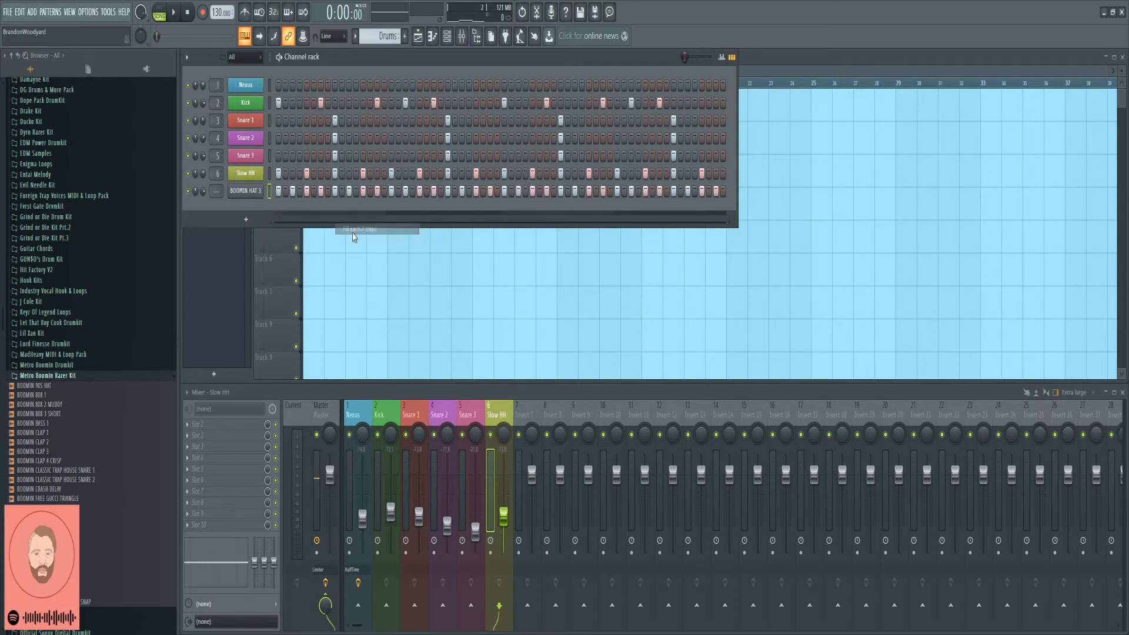
Step: Rename the BOOMIN HAT 3 channel as Boomin Hat and color it orange
right_click(242, 194)
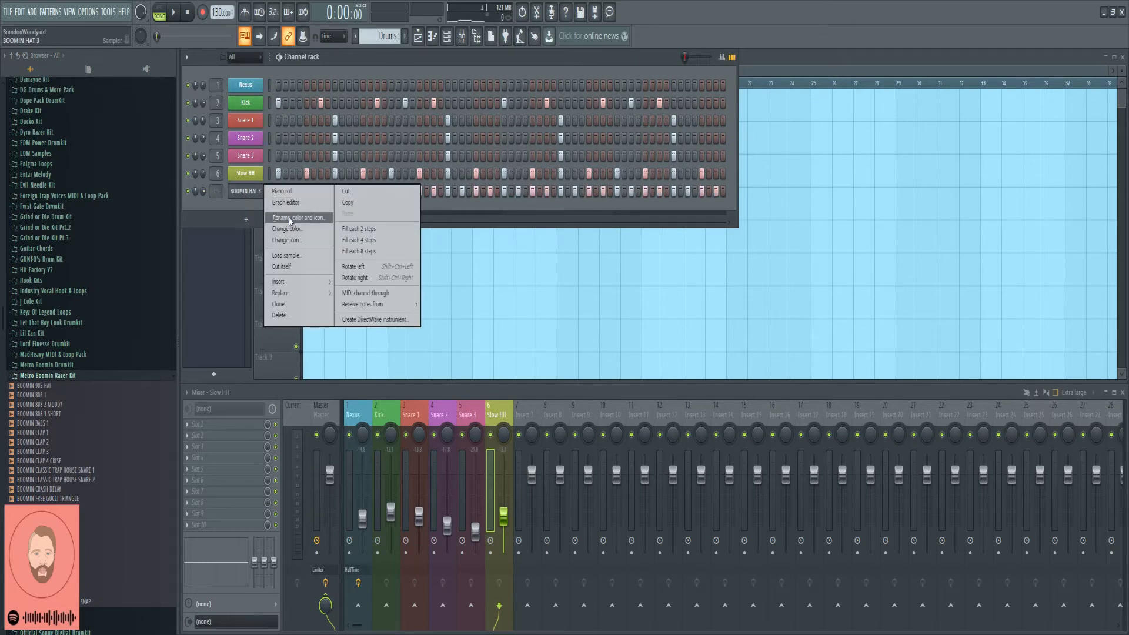
left_click(290, 218)
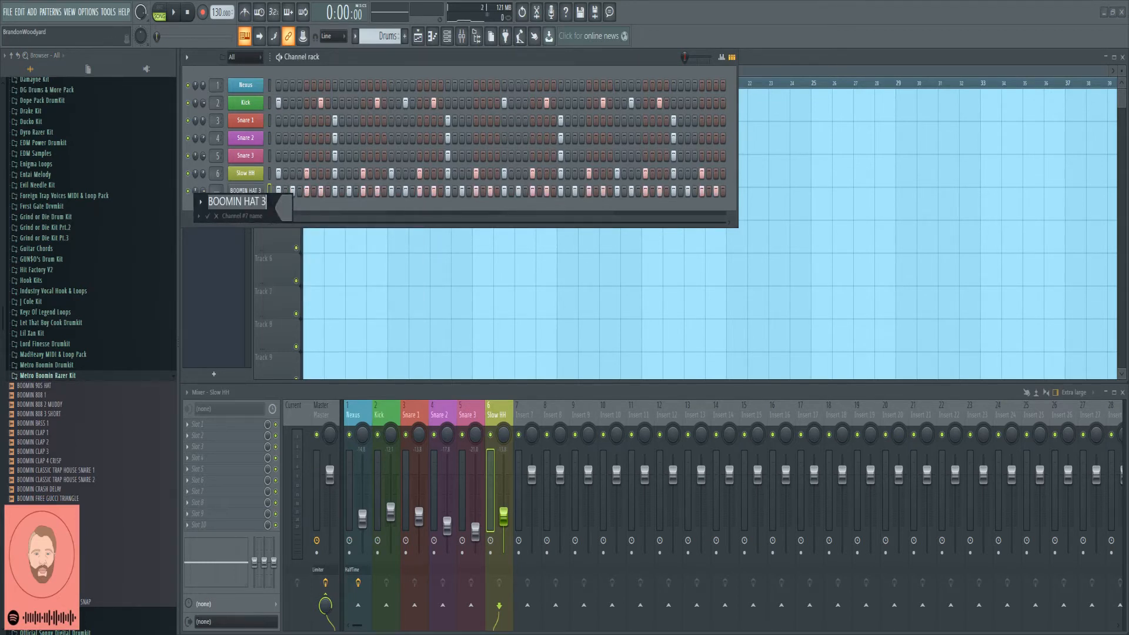
left_click(274, 201)
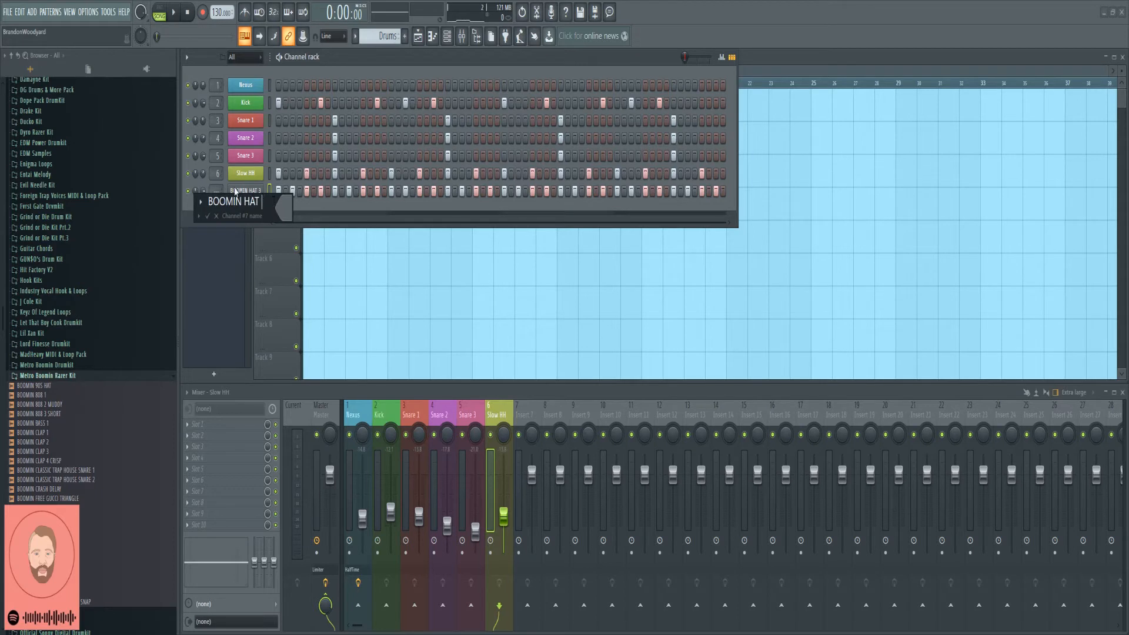
key("ctrl+a")
type("B")
left_click(288, 213)
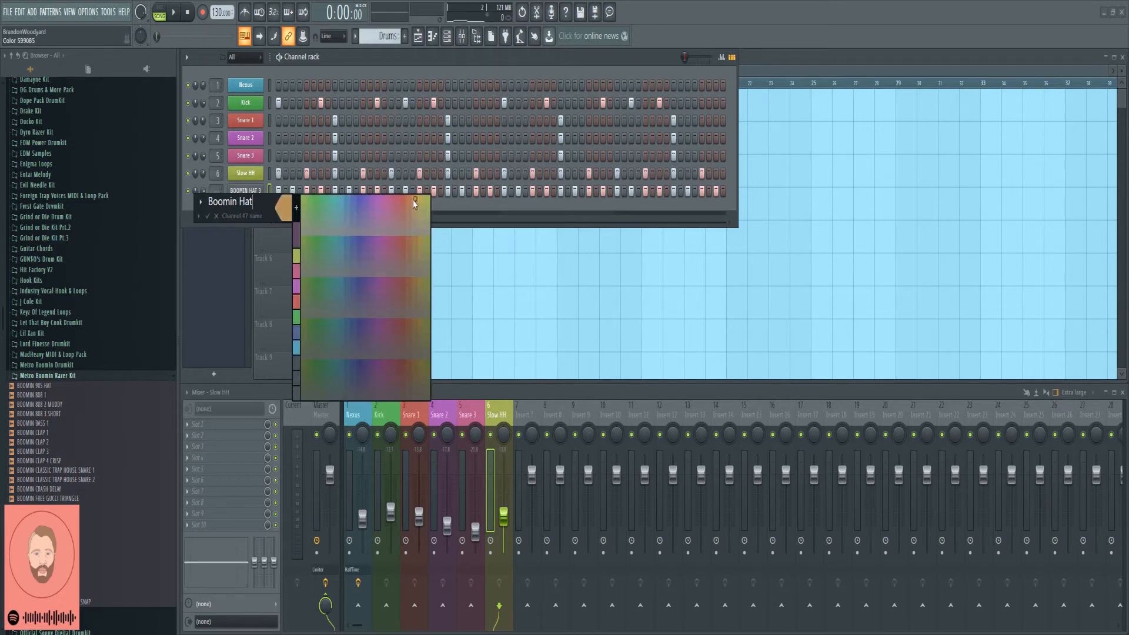
left_click(414, 201)
key("Return")
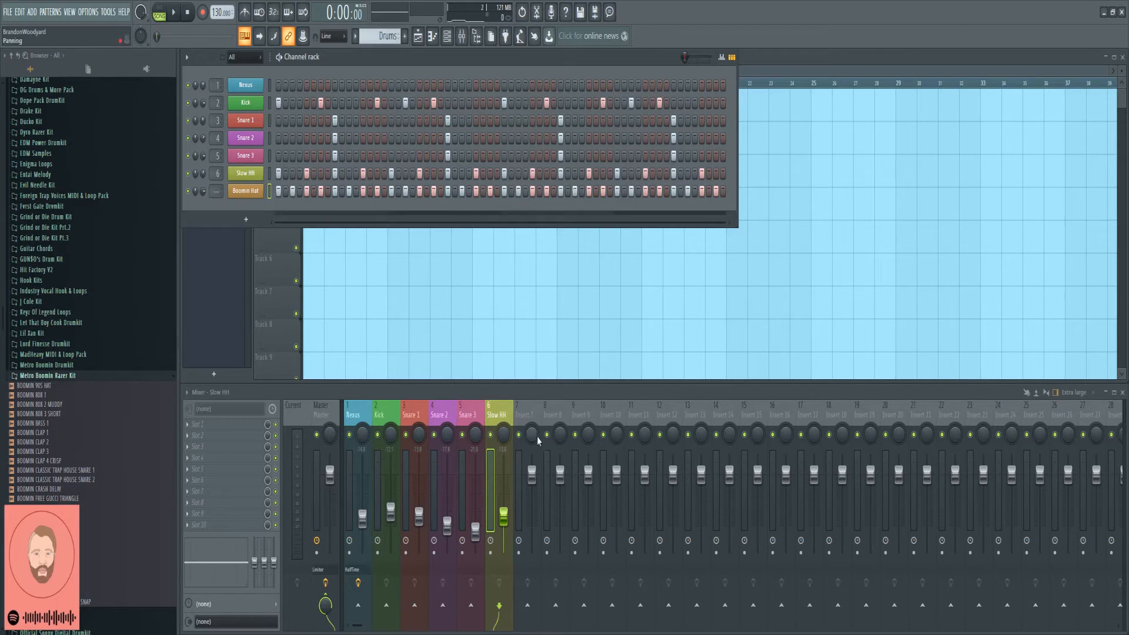
Step: Route Boomin Hat to mixer insert 7 and set its controller-linked volume to about -28 dB
left_click(518, 459)
key("ctrl+l")
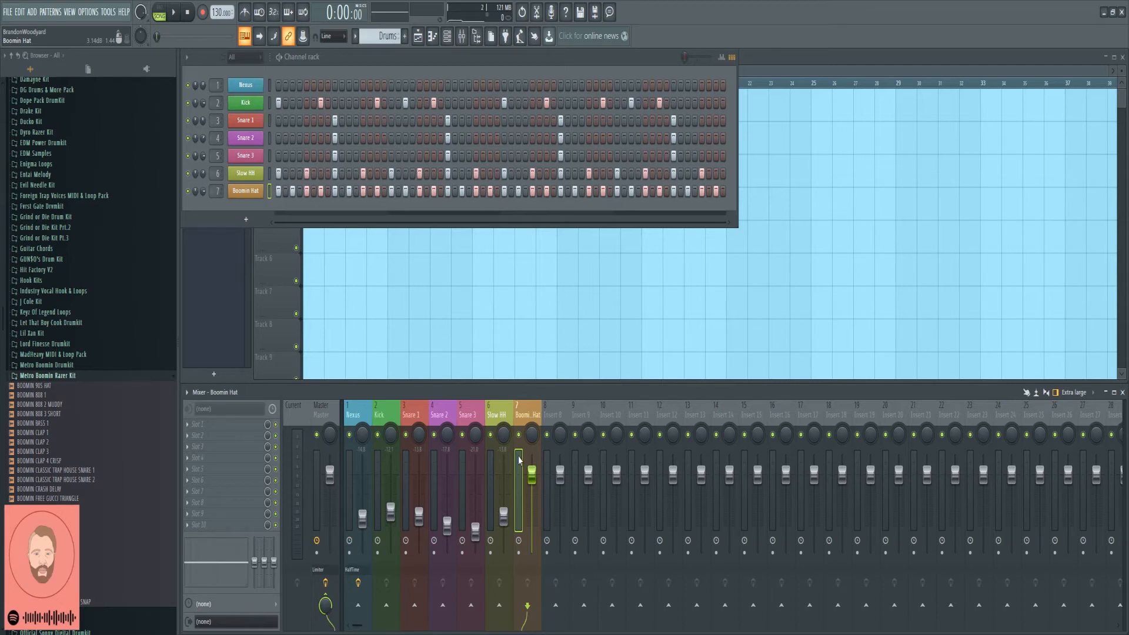
right_click(534, 484)
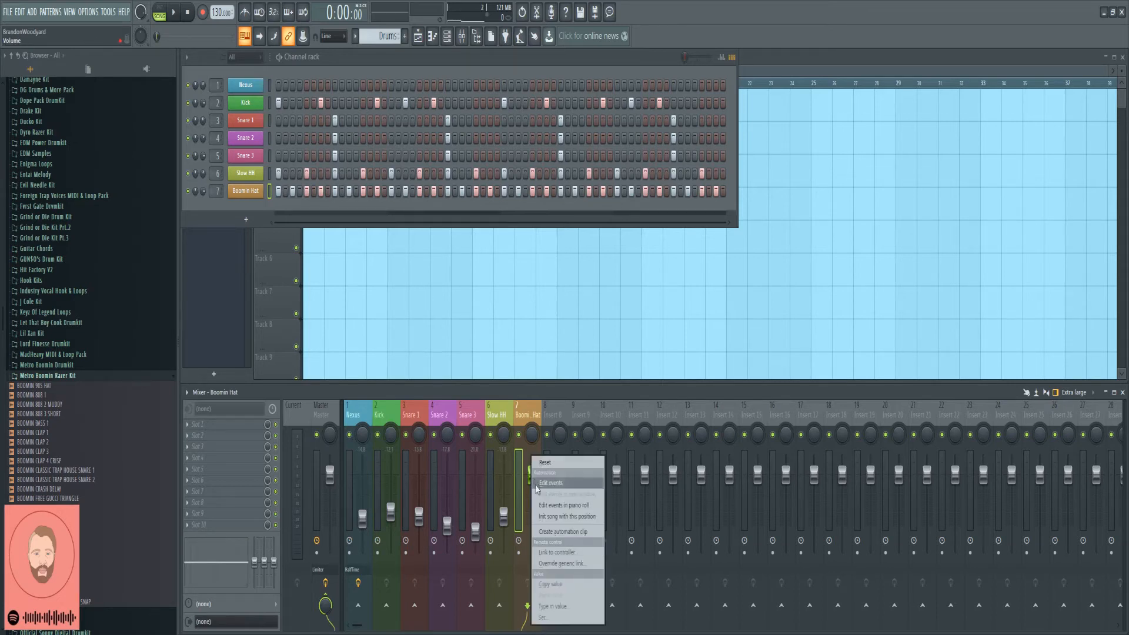
left_click(562, 552)
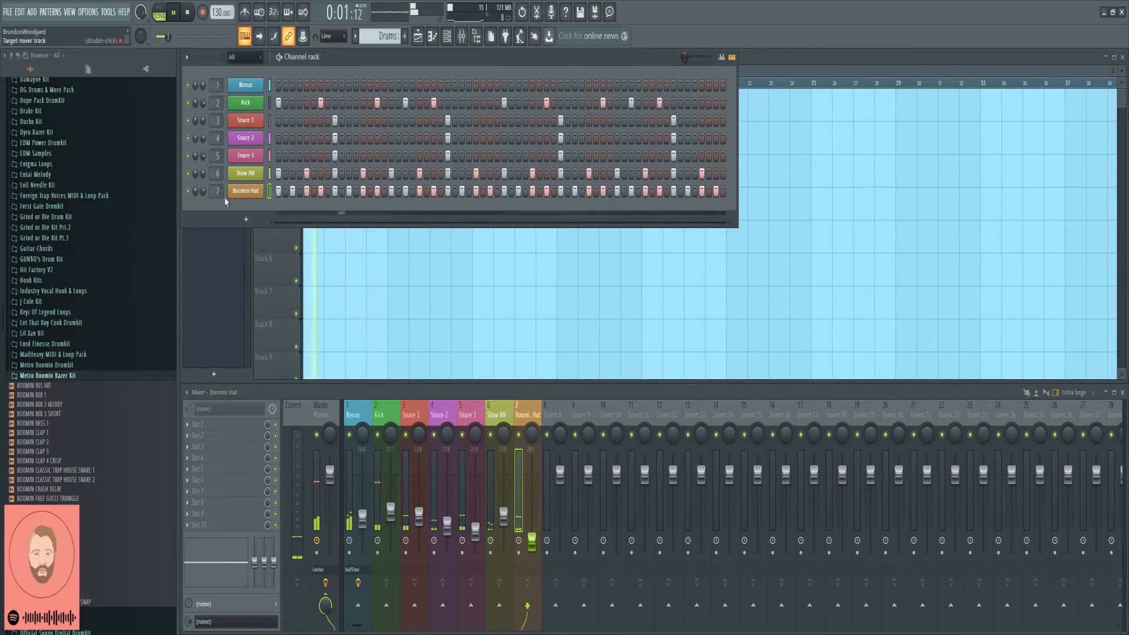
Step: Add extra Boomin Hat hits on steps 6 and 38 and play the beat back to check them
key("space")
left_click(313, 190)
key("space")
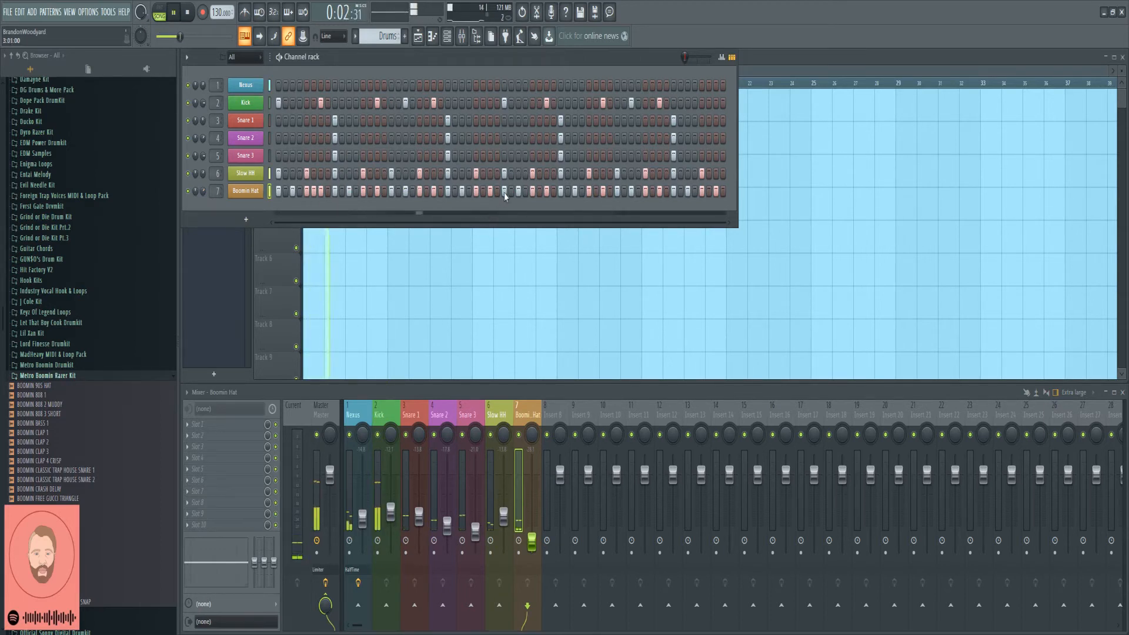
left_click(541, 191)
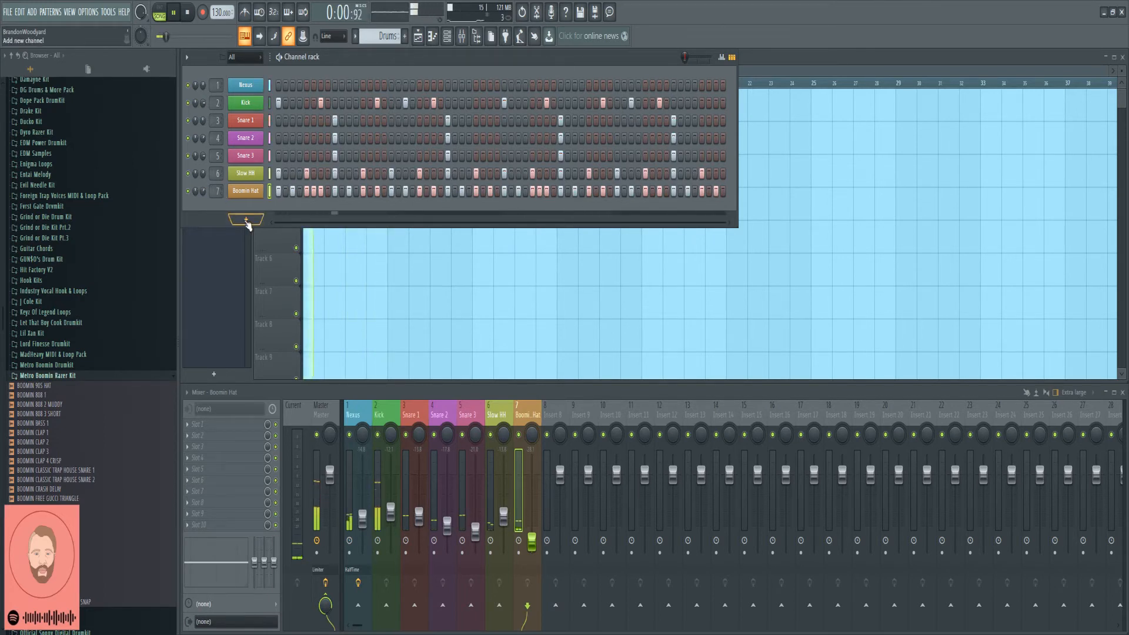
key("space")
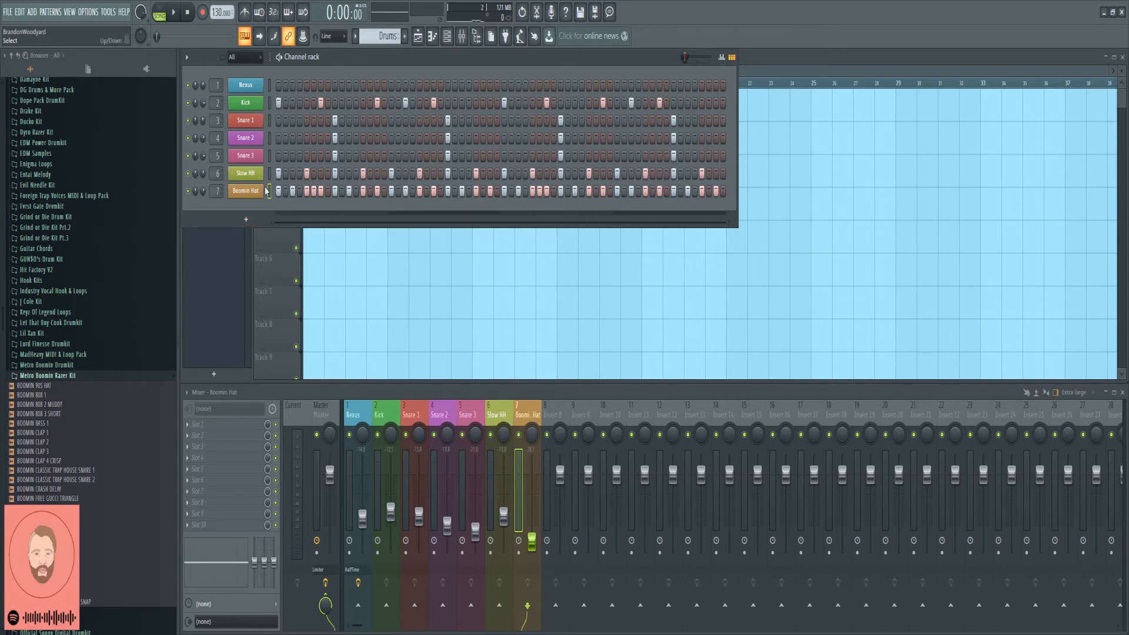
left_click(177, 13)
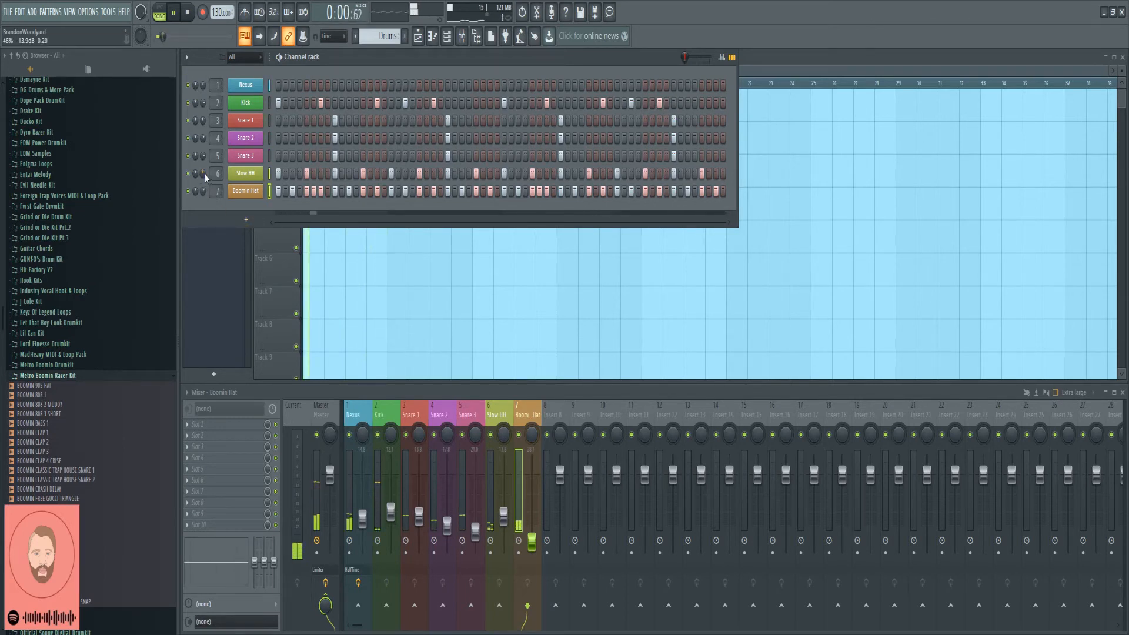
key("space")
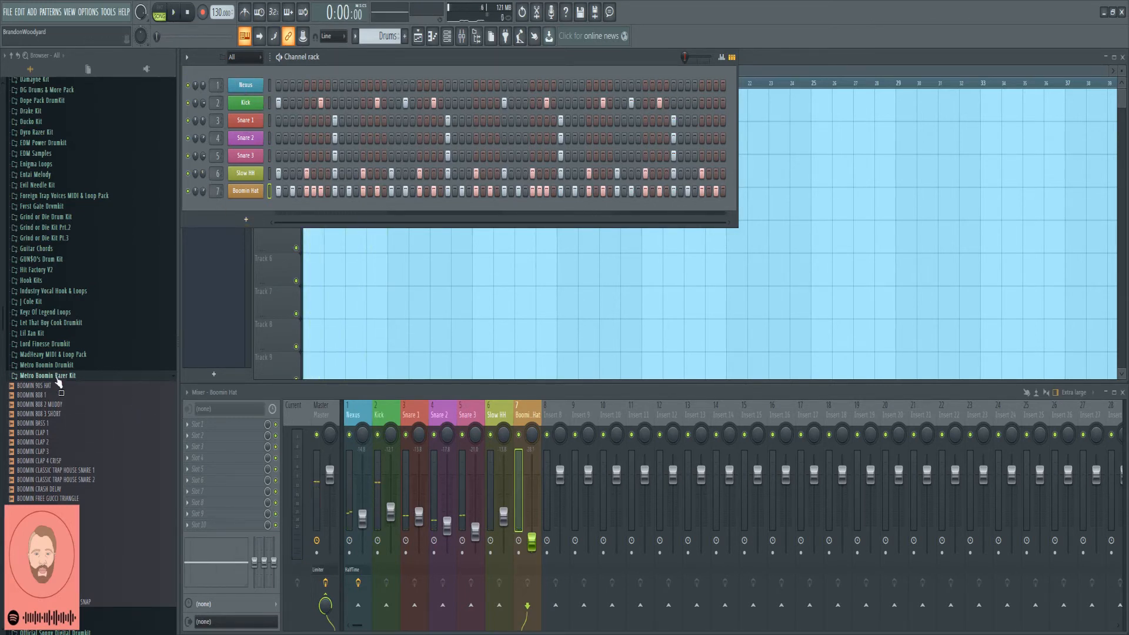
Step: Collapse the Metro Boomin Razer Kit folder and add Massive [64bit] as a new instrument channel
left_click(57, 377)
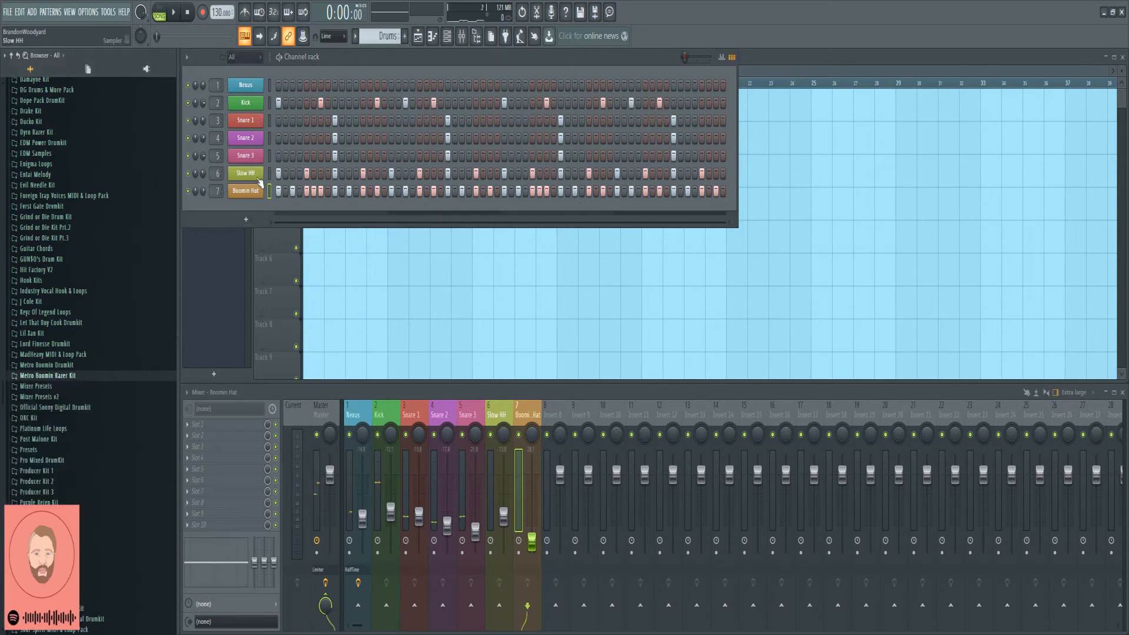
left_click(257, 222)
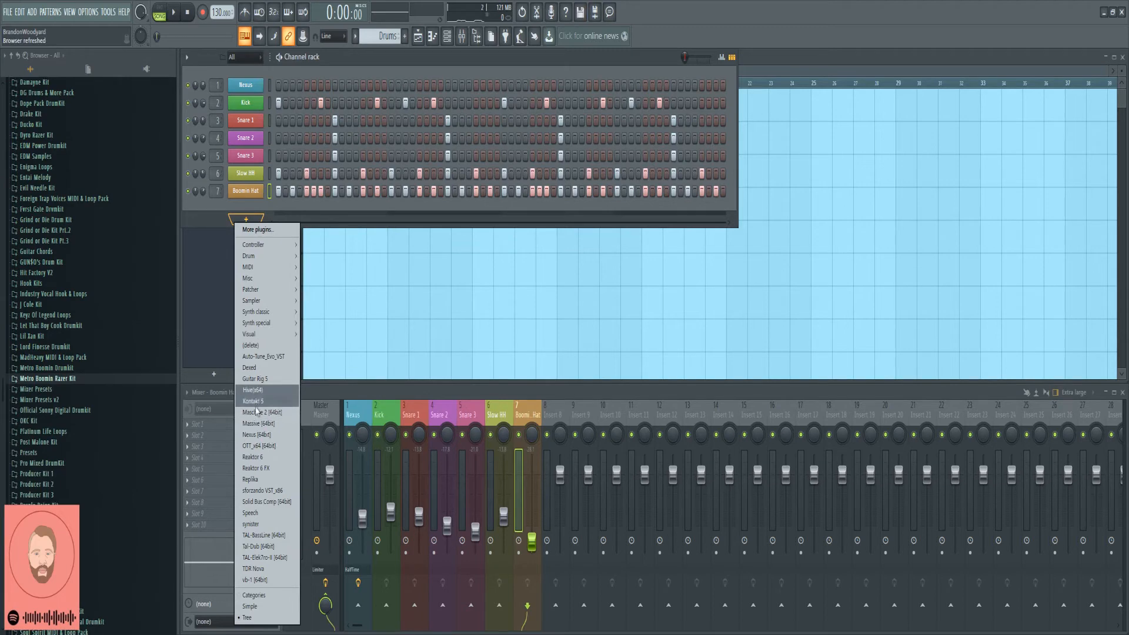
left_click(267, 423)
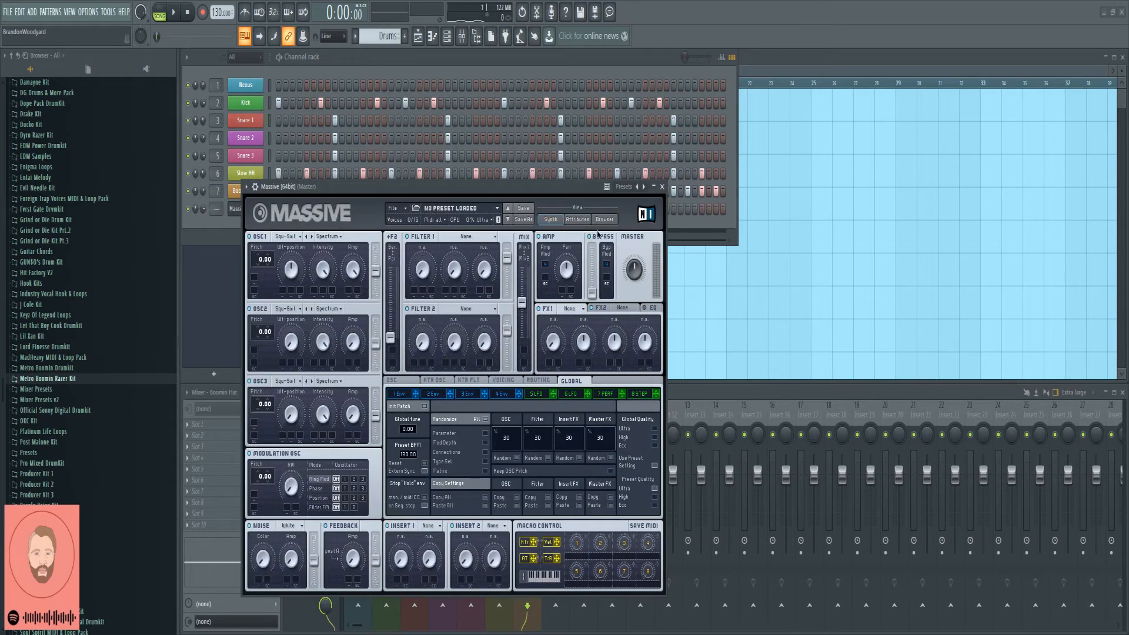
Step: Load the BASS - Best 808 Possible preset into Massive from its sound browser and close the plugin window
left_click(604, 219)
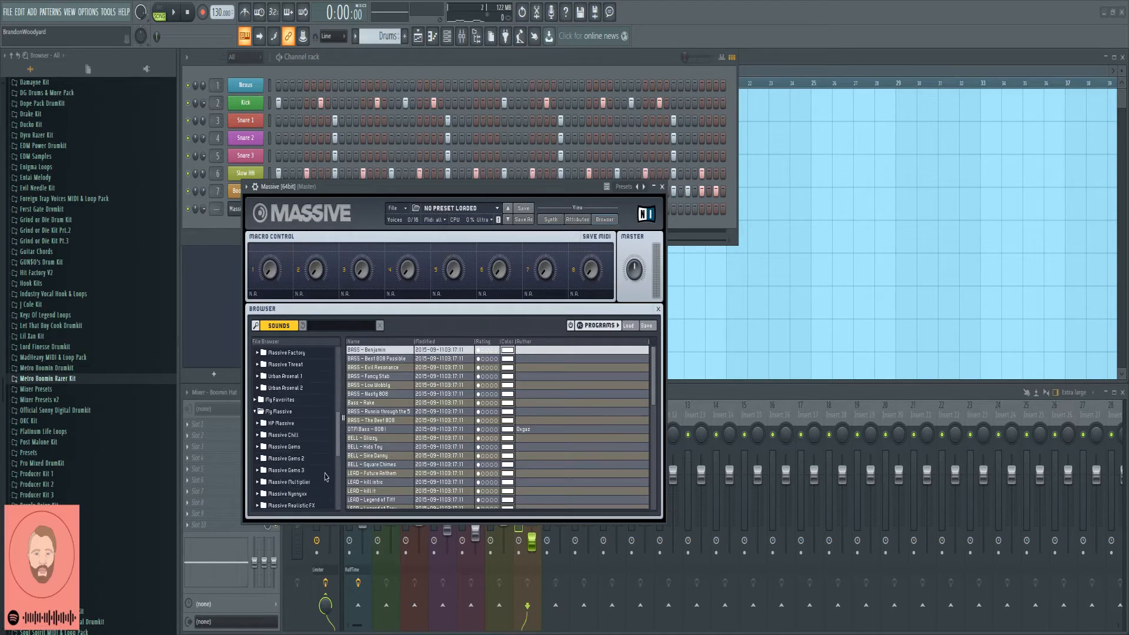
scroll(327, 477, "down", 4)
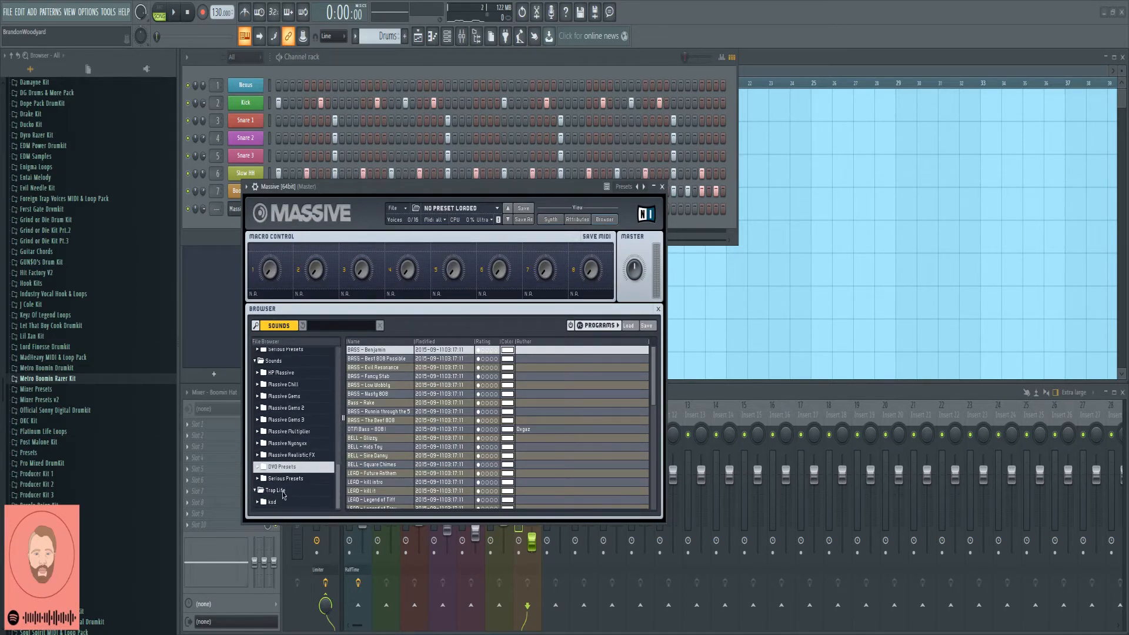
left_click(404, 360)
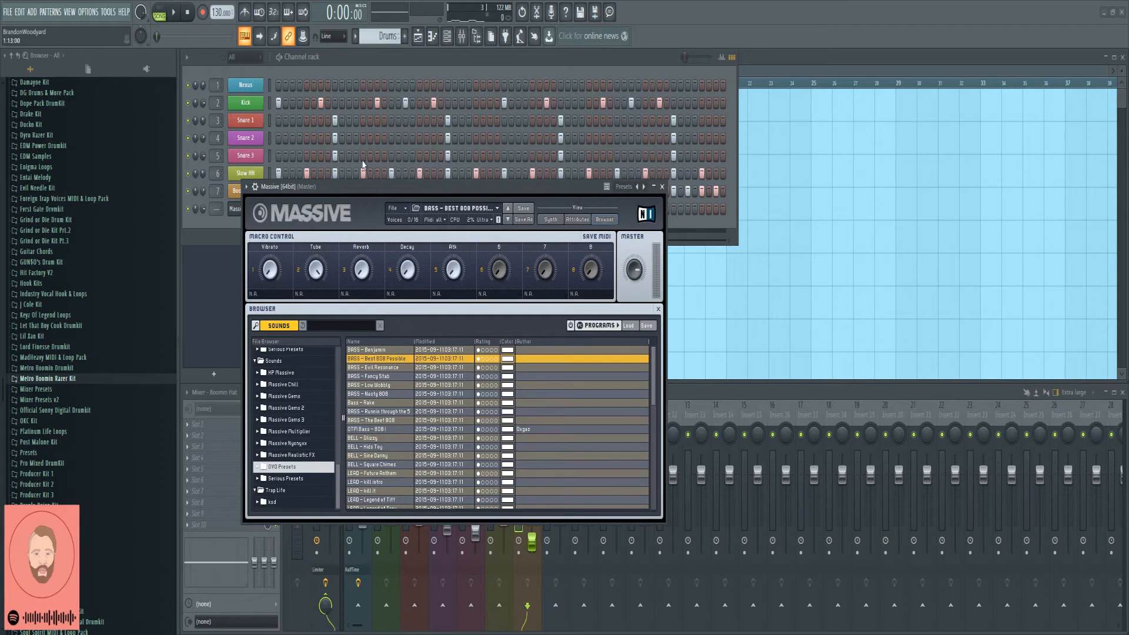
left_click(662, 186)
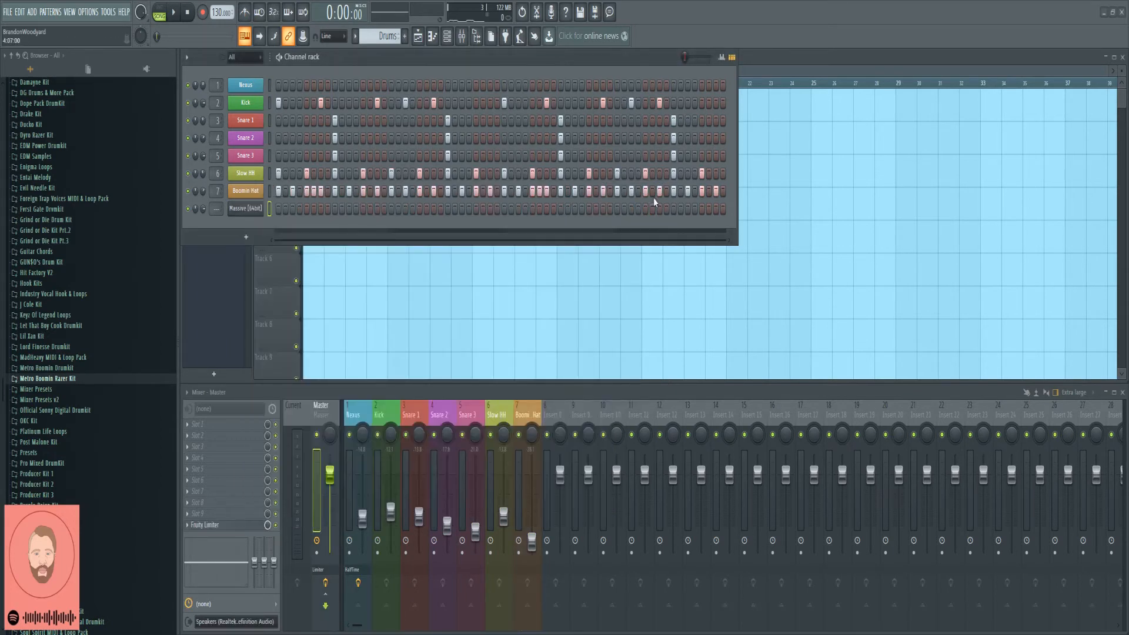
Step: Rename the Massive [64bit] channel as Massive and color it blue
right_click(265, 204)
left_click(297, 235)
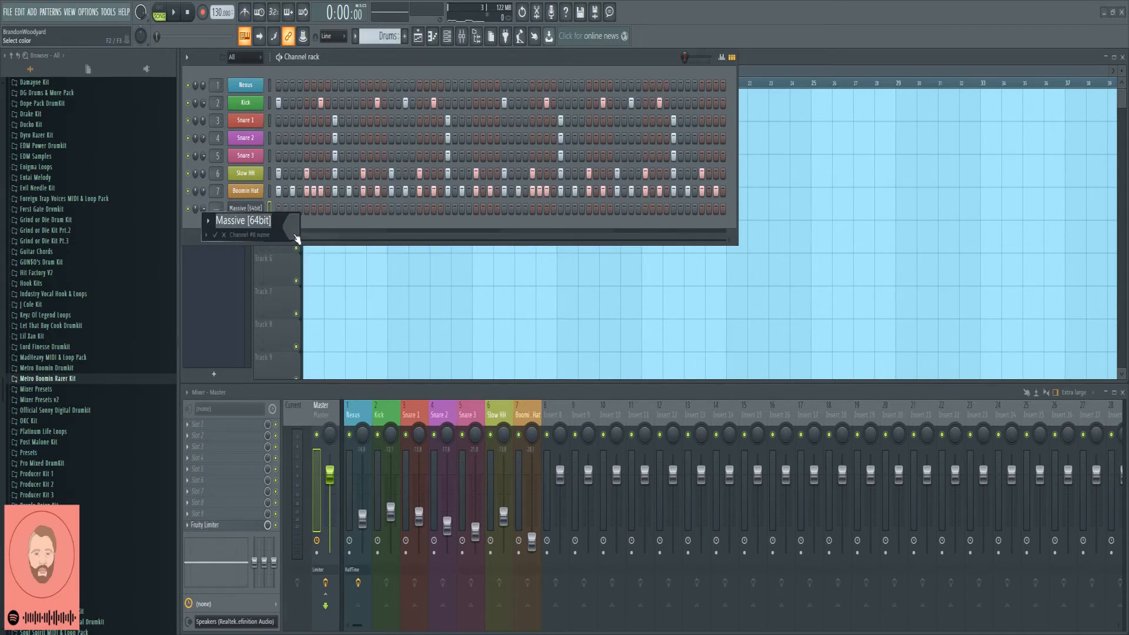
left_click(292, 228)
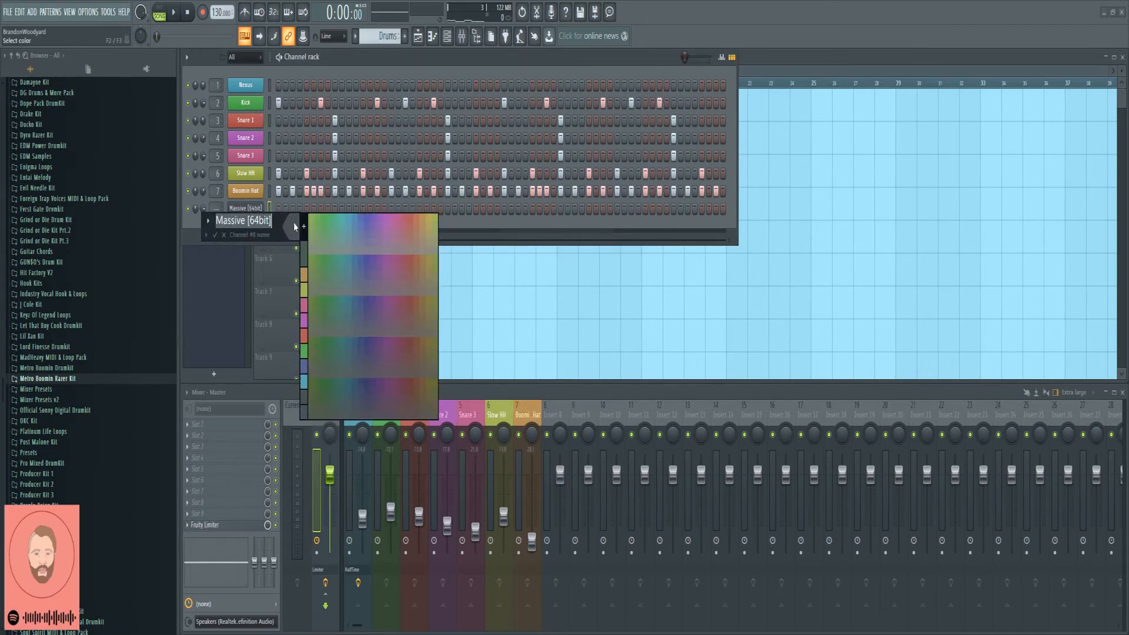
left_click(357, 217)
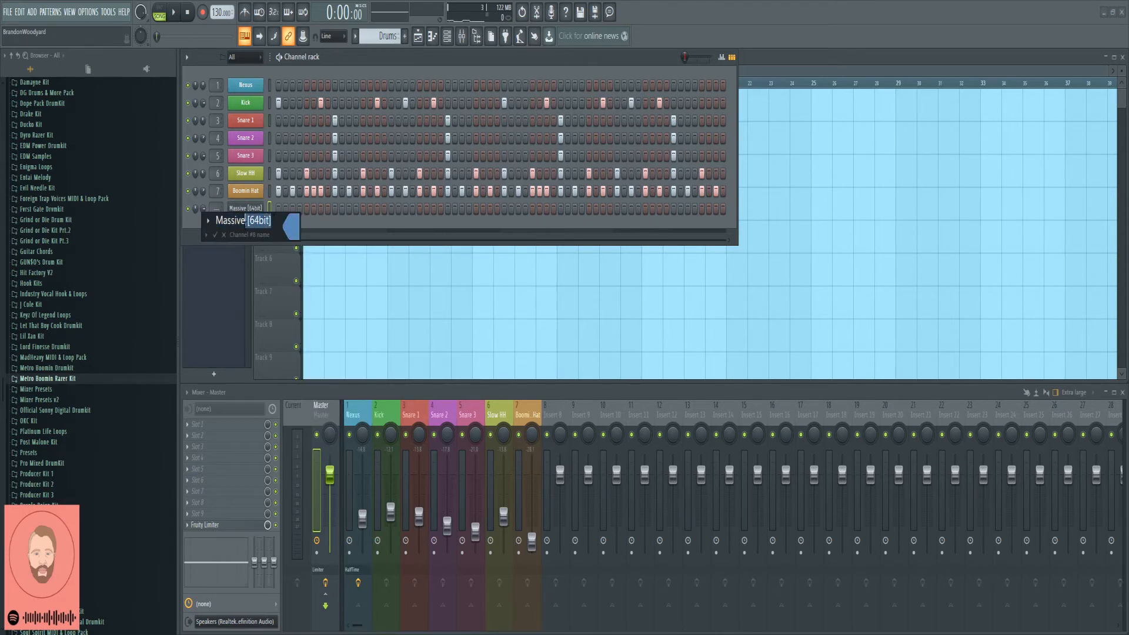
key("BackSpace")
key("Return")
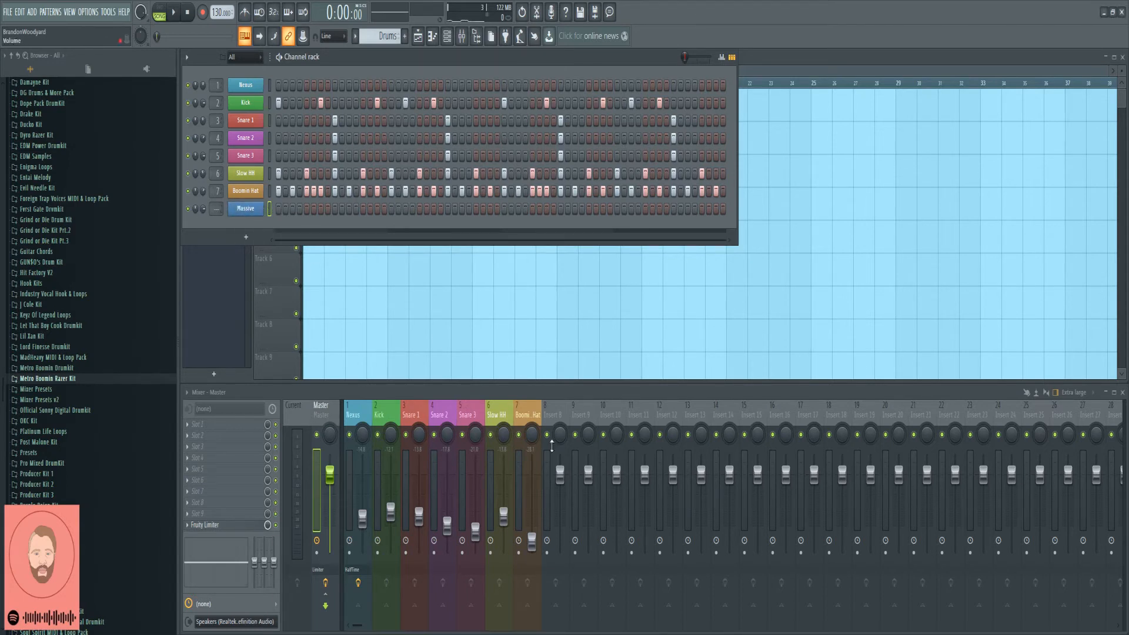
Step: Route the Massive channel to mixer insert 8 and set its controller-linked volume to about -9 dB
left_click(551, 446)
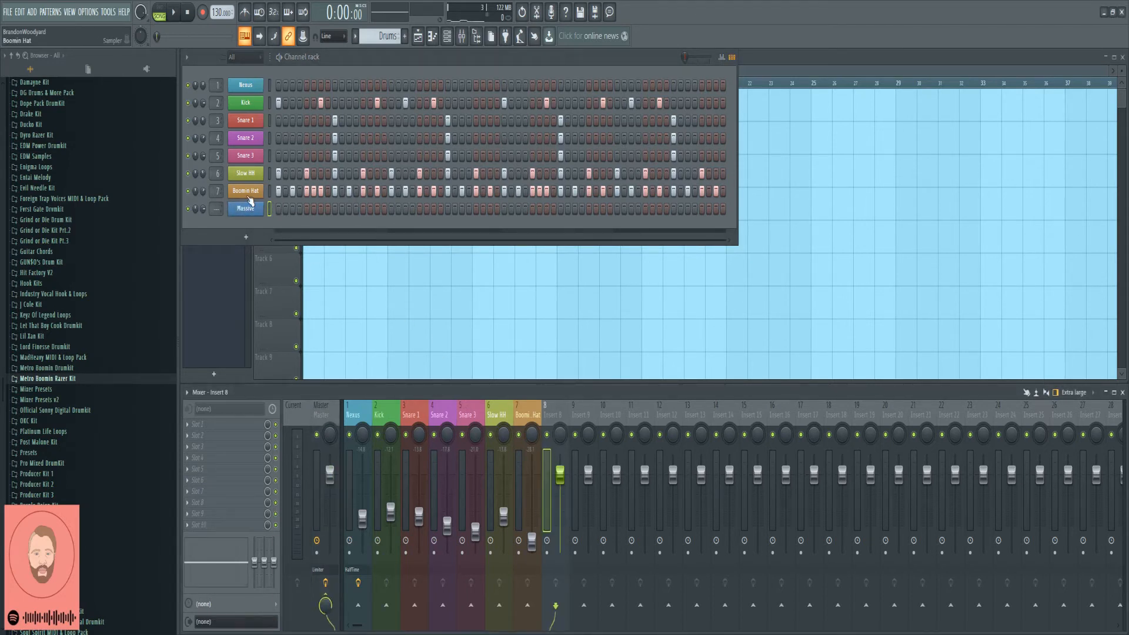
key("ctrl+l")
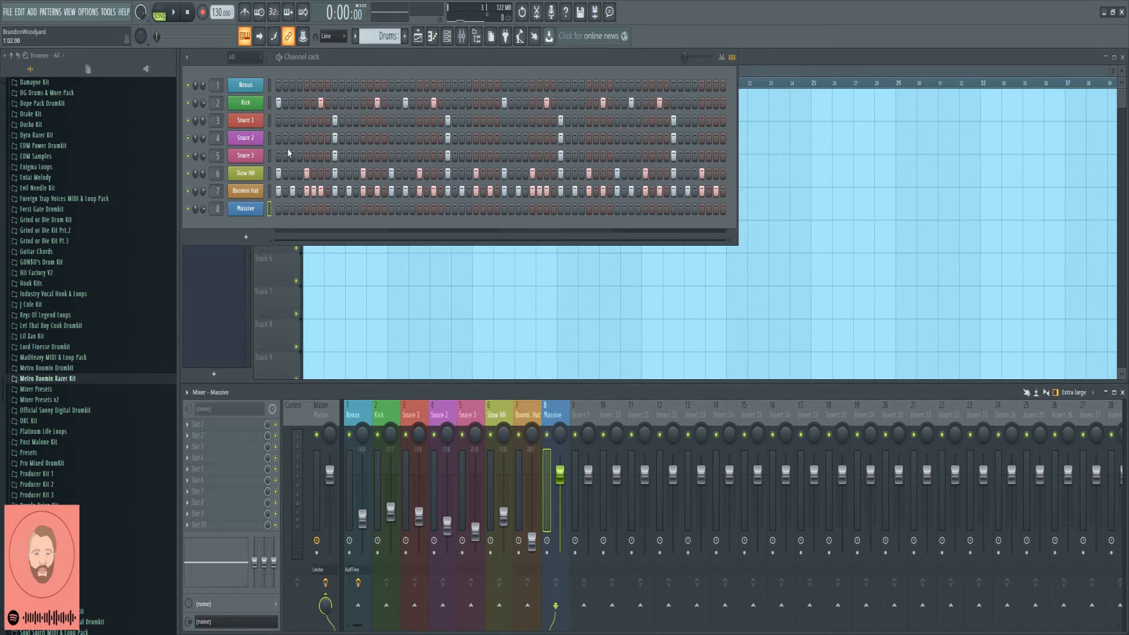
right_click(559, 479)
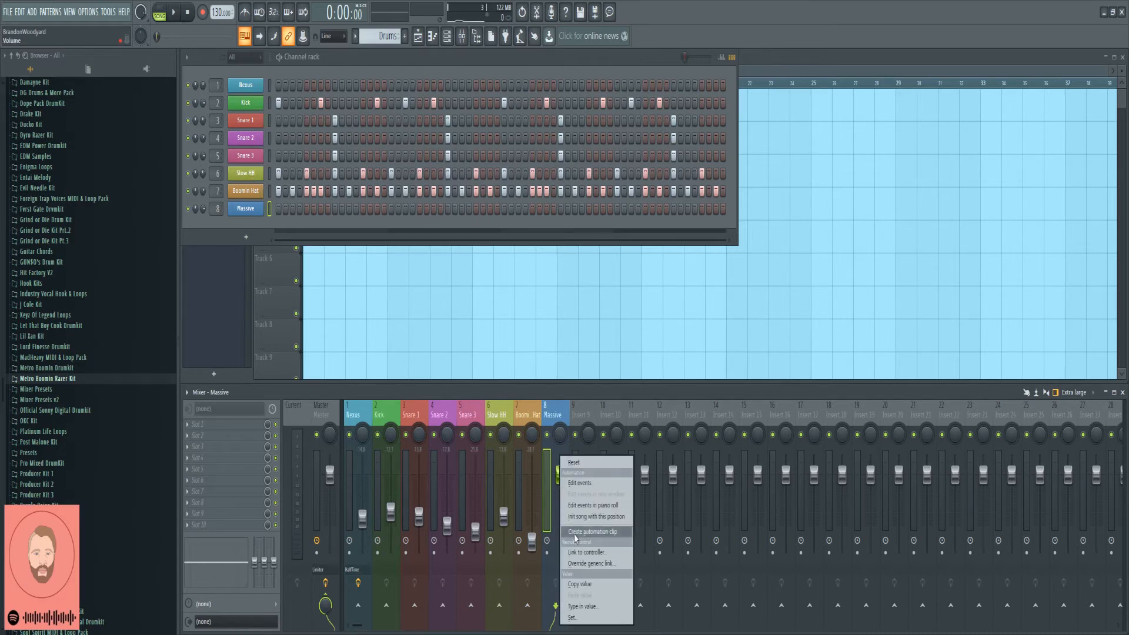
left_click(583, 559)
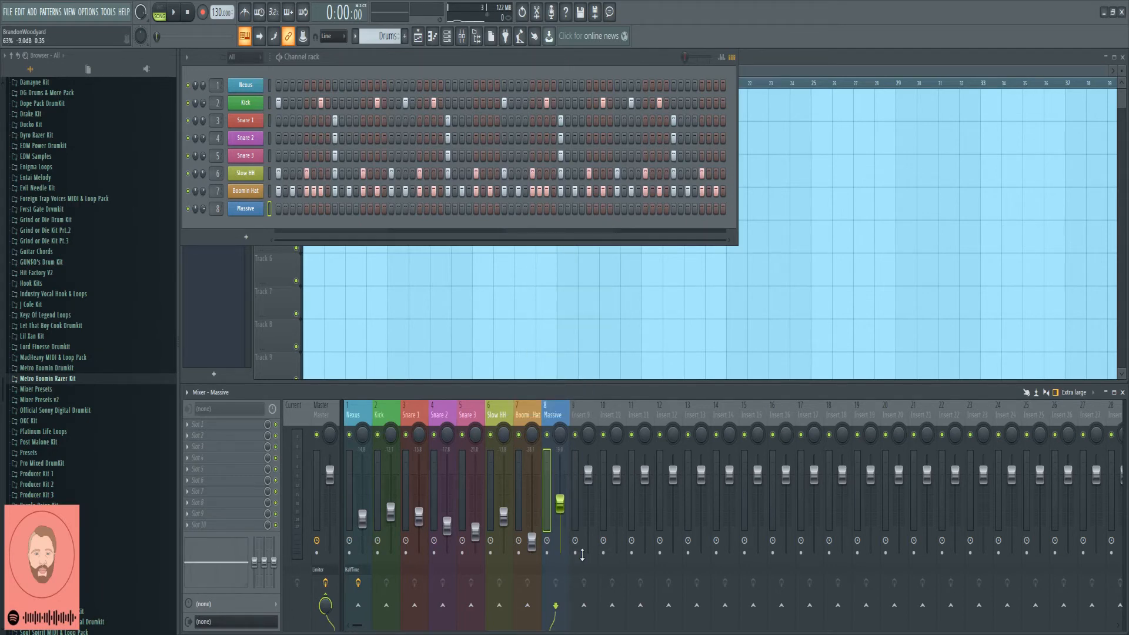
Step: Examine the Nexus melody's notes in the Piano pattern as a reference for the Massive bass line
right_click(241, 209)
left_click(297, 210)
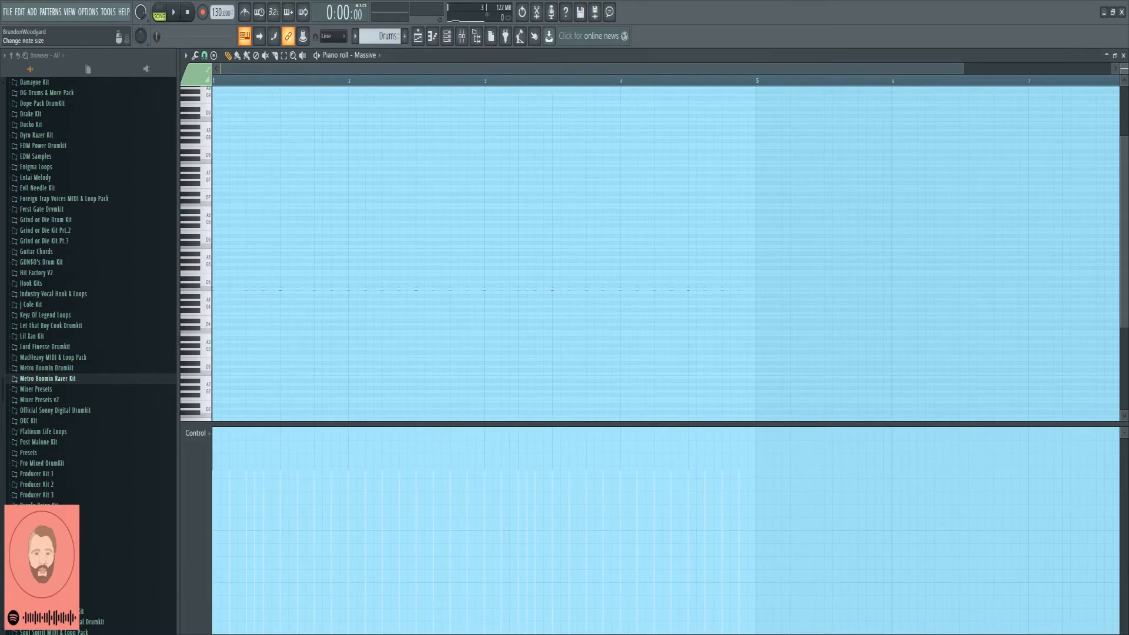
scroll(1124, 69, "up", 4)
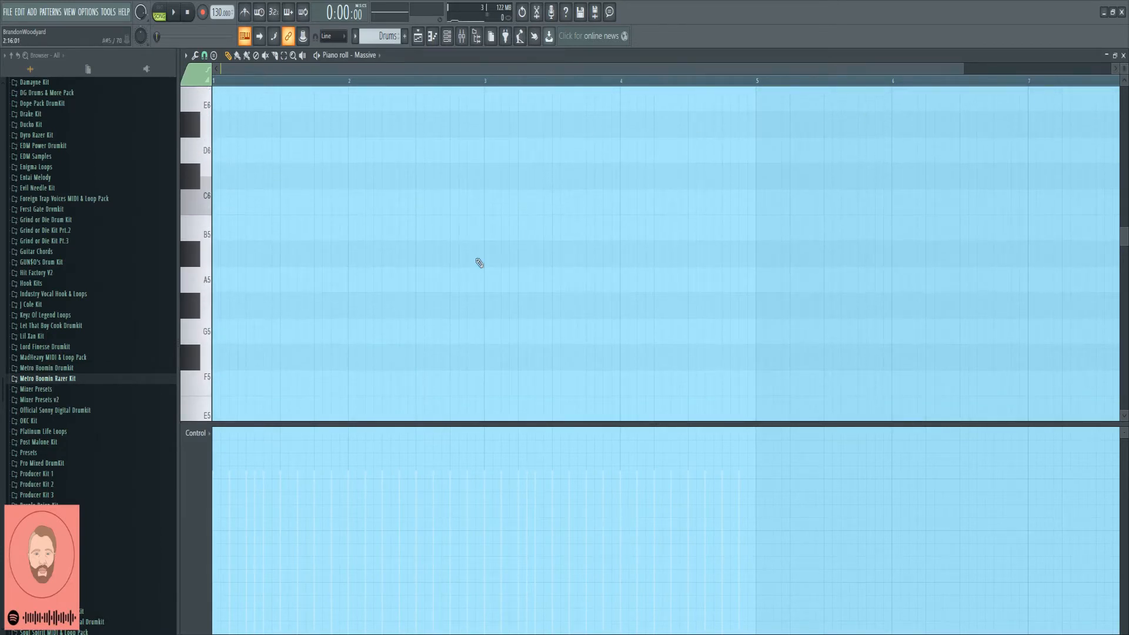
left_click(447, 36)
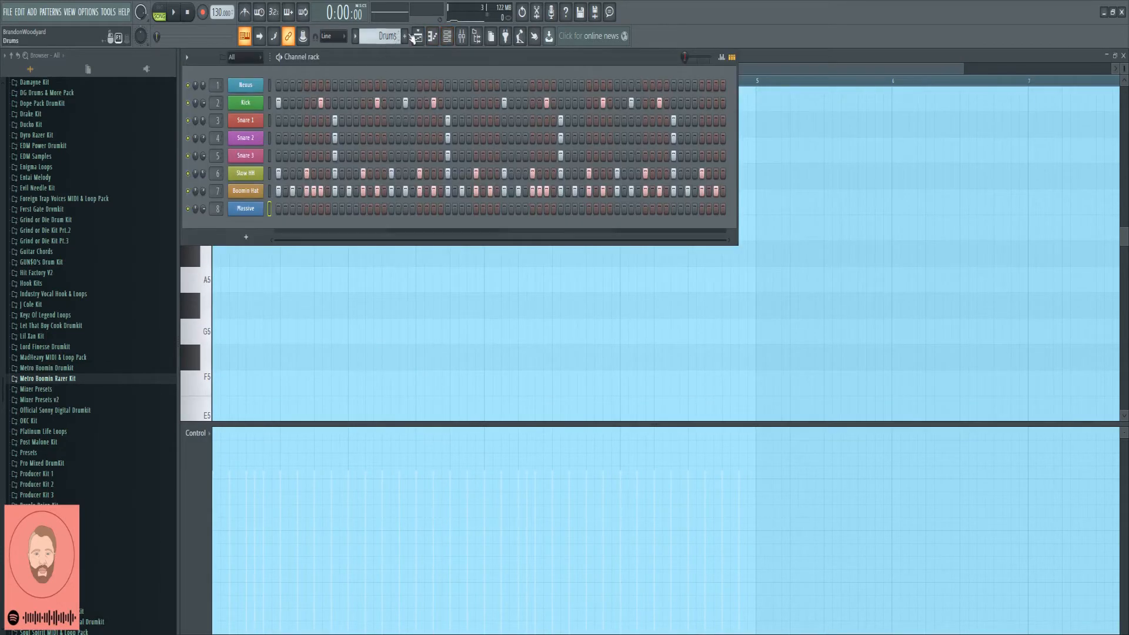
left_click(417, 36)
double_click(353, 118)
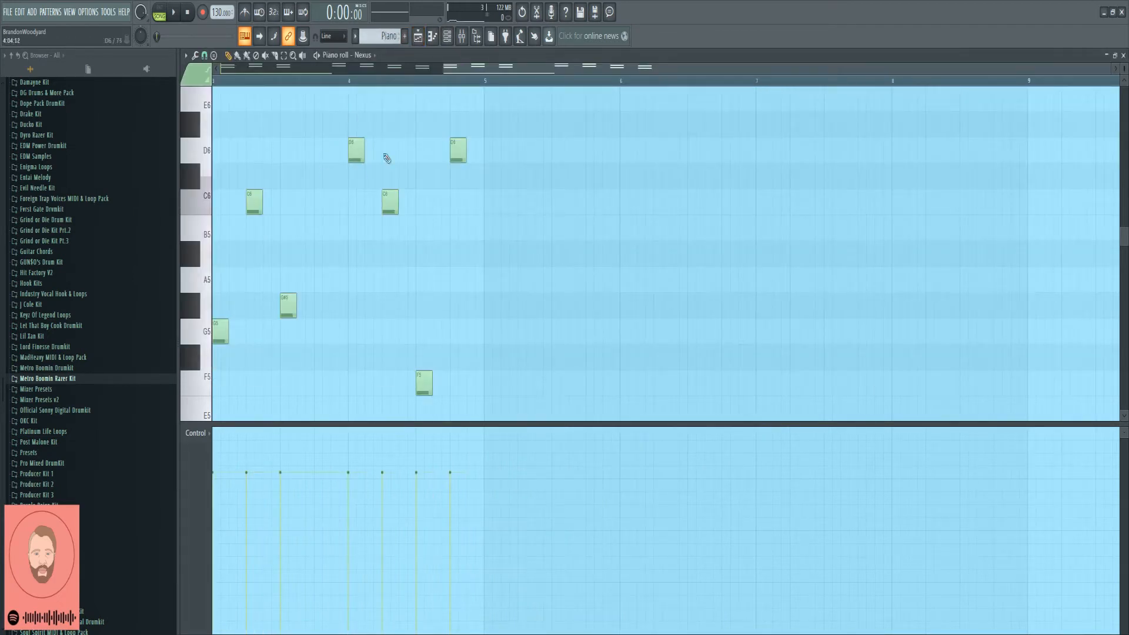
key("ctrl+b")
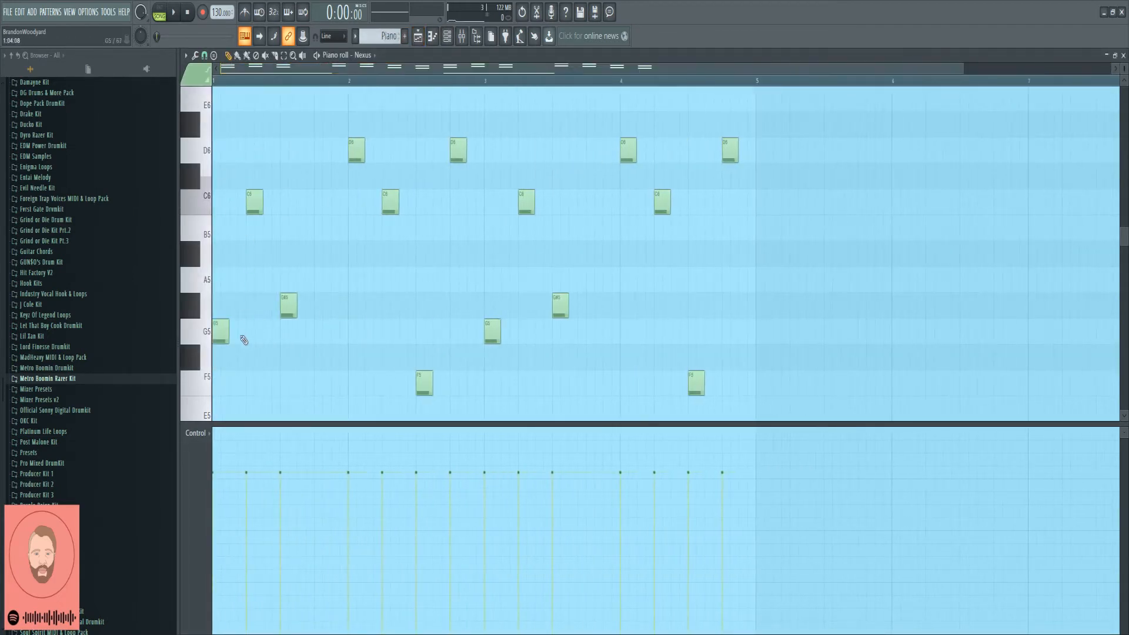
Step: Return to the Drums pattern and open the Massive channel's piano roll
left_click(452, 35)
scroll(393, 38, "up", 1)
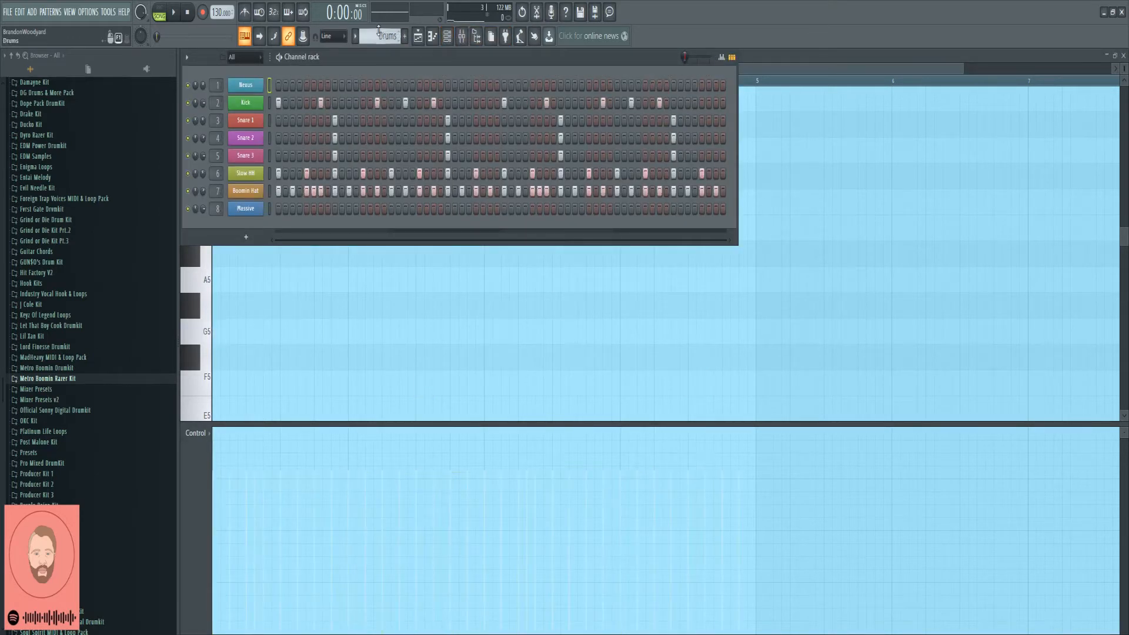
right_click(251, 210)
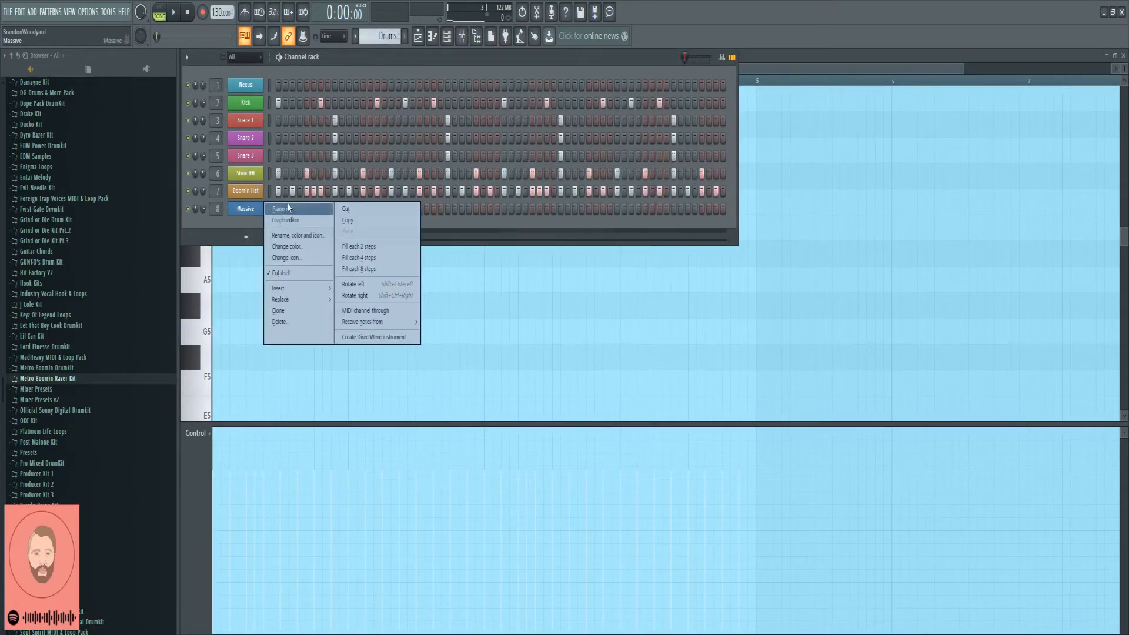
left_click(291, 208)
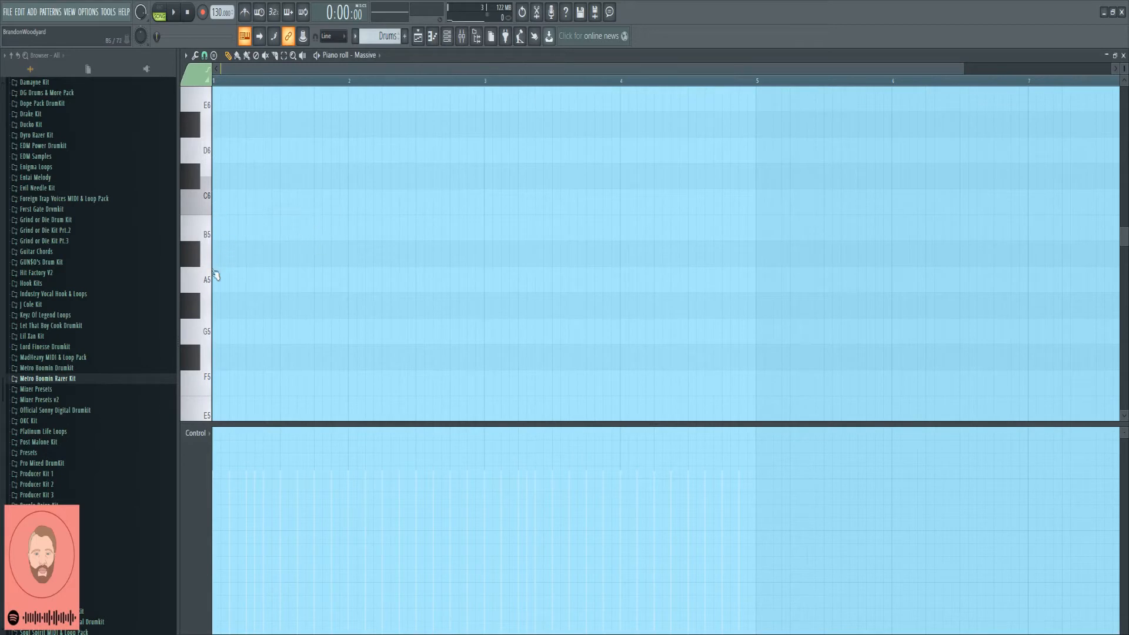
Step: Audition low G and F keys for the 808 and place a one-bar F3 note at the start of bar 1
scroll(215, 275, "down", 6)
scroll(200, 241, "down", 1)
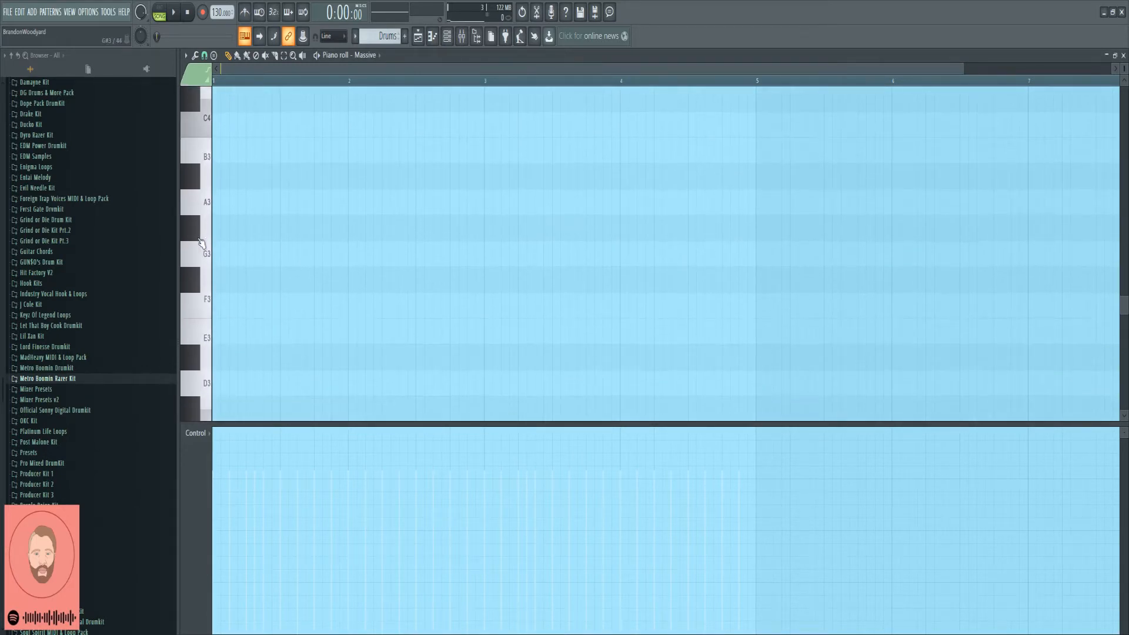
left_click(206, 260)
scroll(209, 353, "down", 3)
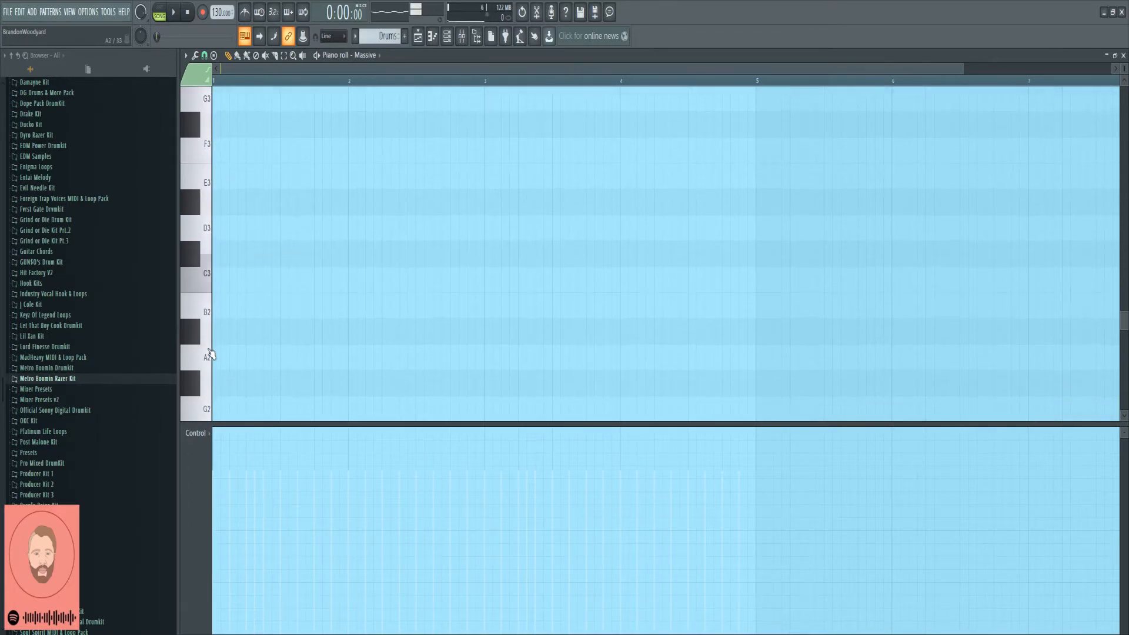
left_click(204, 267)
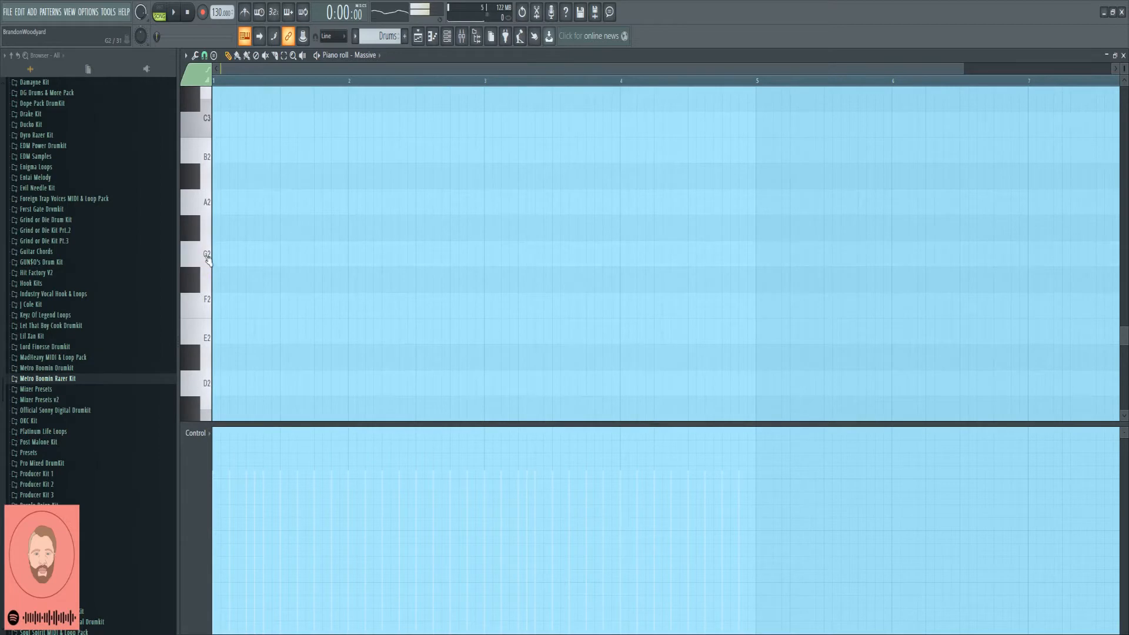
scroll(206, 247, "up", 3)
left_click(209, 229)
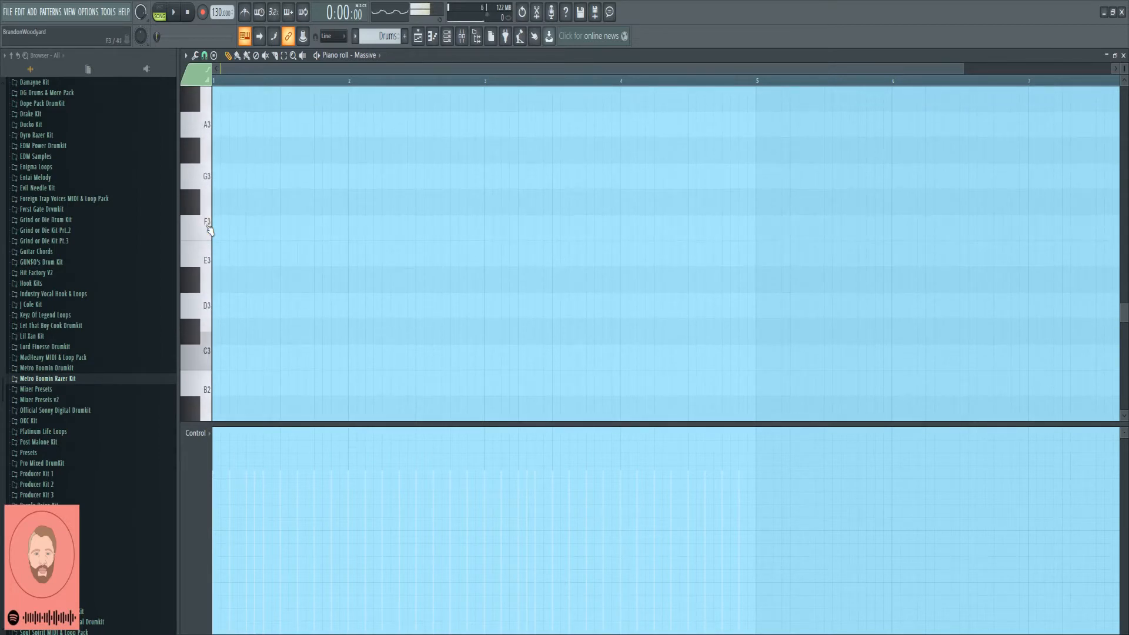
left_click(219, 228)
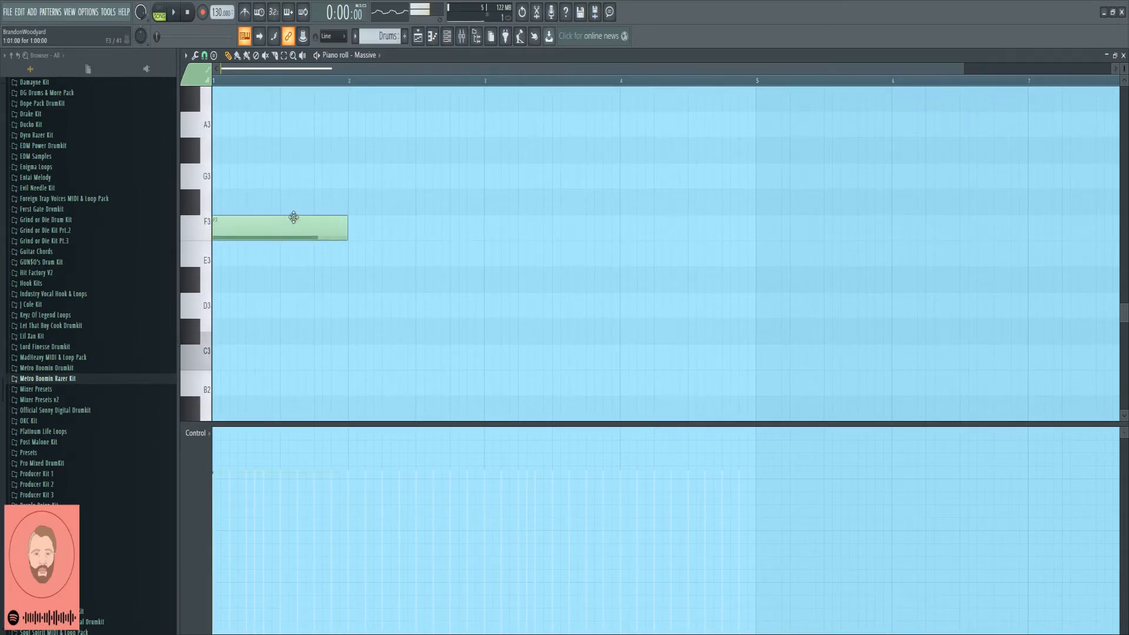
Step: Play the pattern back and lower the Massive mixer track's volume to about -17 dB
key("space")
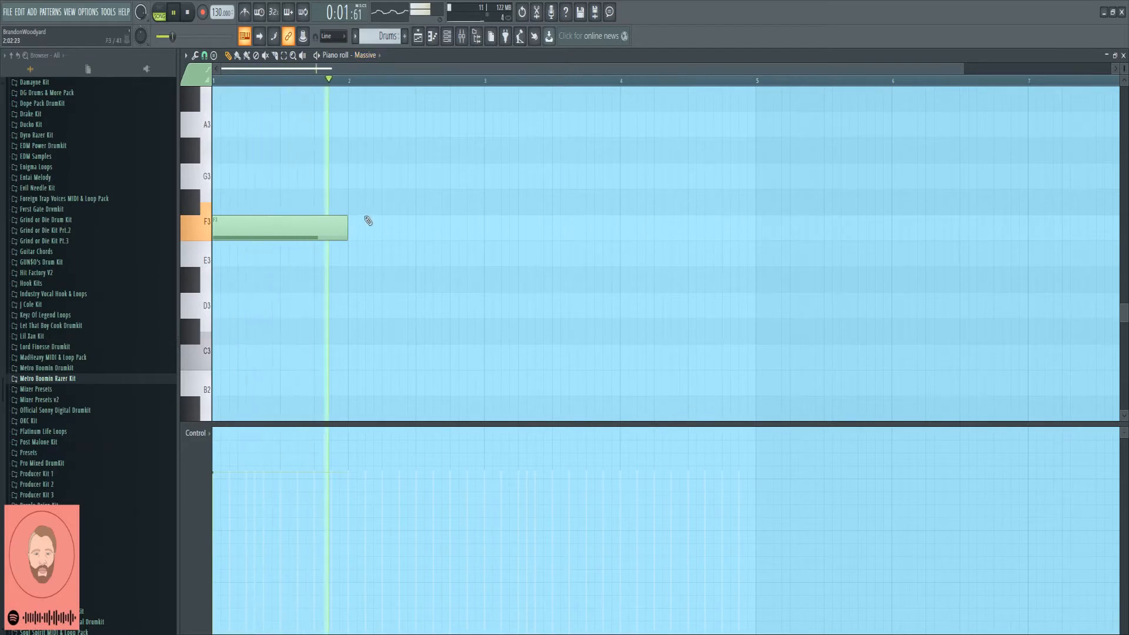
key("space")
key("space")
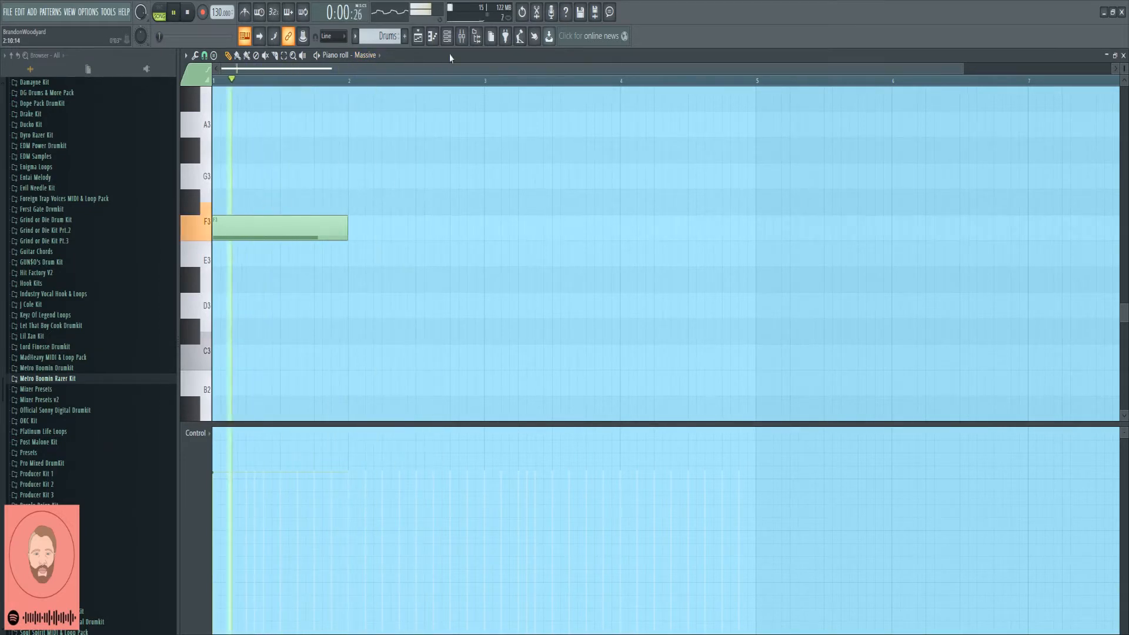
key("space")
left_click(463, 36)
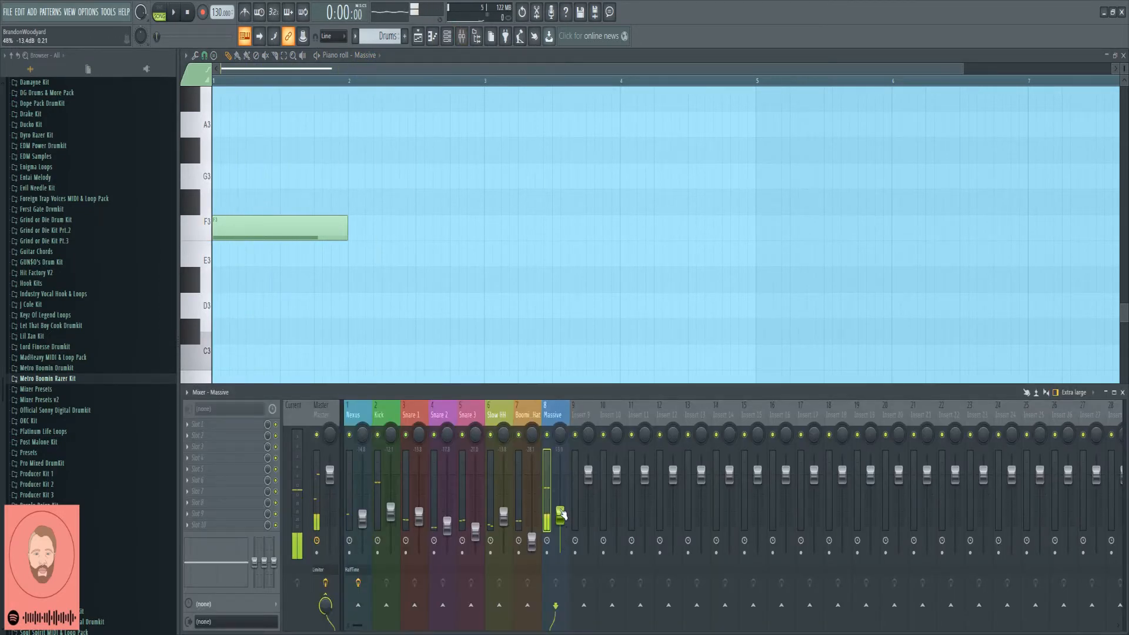
key("space")
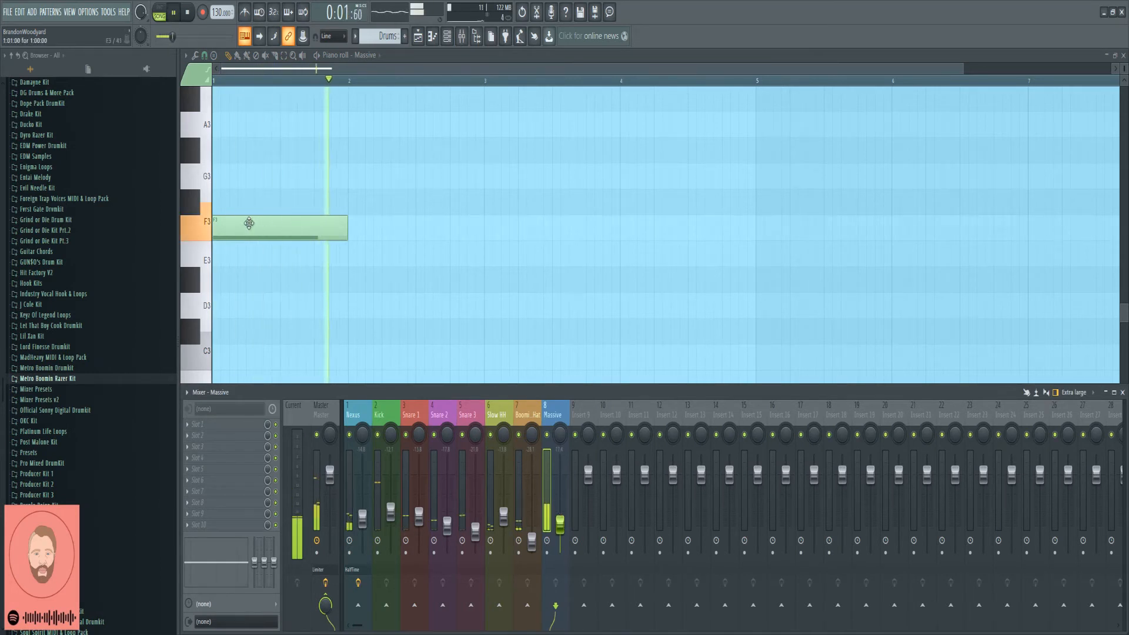
Step: Hide the mixer, move the one-bar Massive note up to G3 and listen to it against the beat
key("F9")
left_click_drag(249, 224, 249, 172)
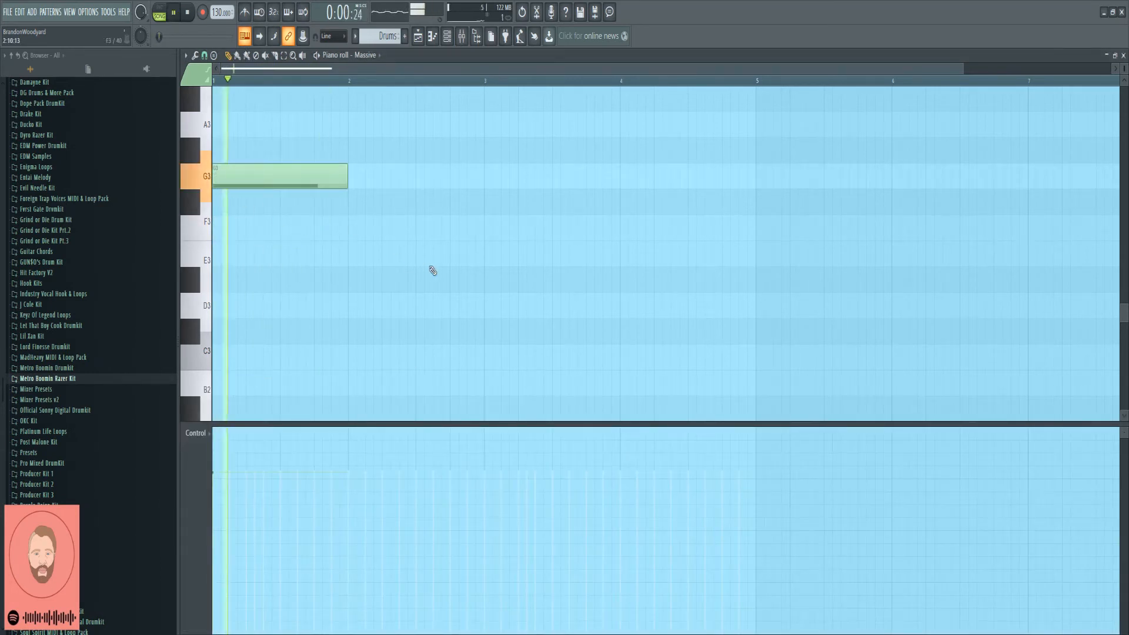
key("space")
Step: Replace the G3 note with a one-bar F#3 note at bar 1 and play the pattern back
left_click(219, 203)
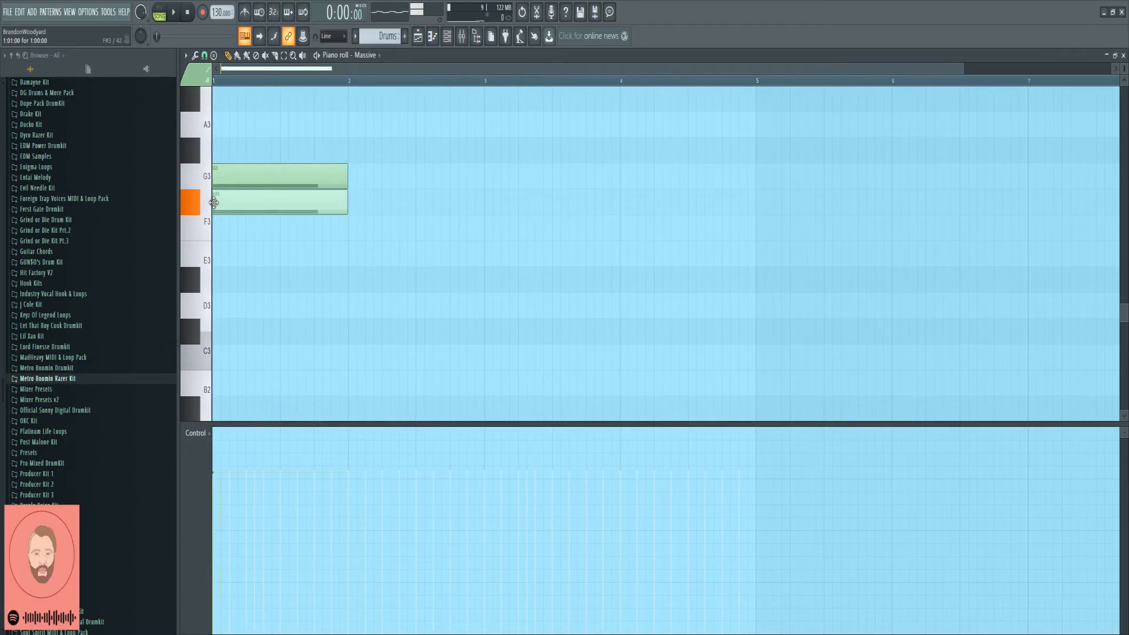
mouse_move(213, 195)
left_mouse_down()
mouse_move(217, 151)
mouse_move(219, 230)
mouse_move(208, 190)
left_mouse_up()
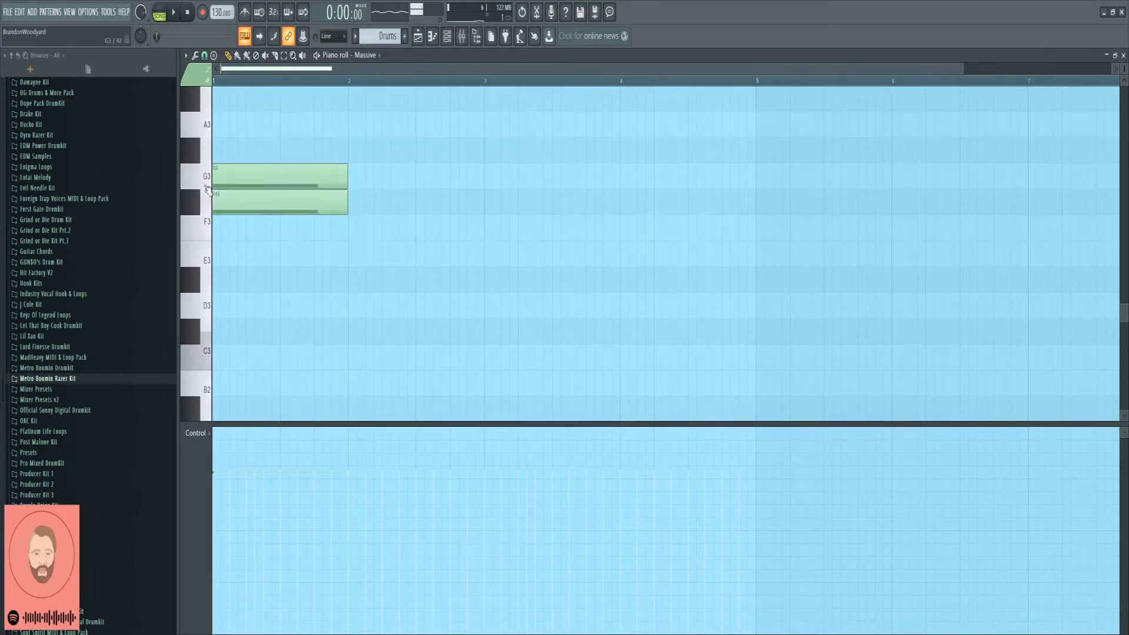
right_click(238, 176)
key("space")
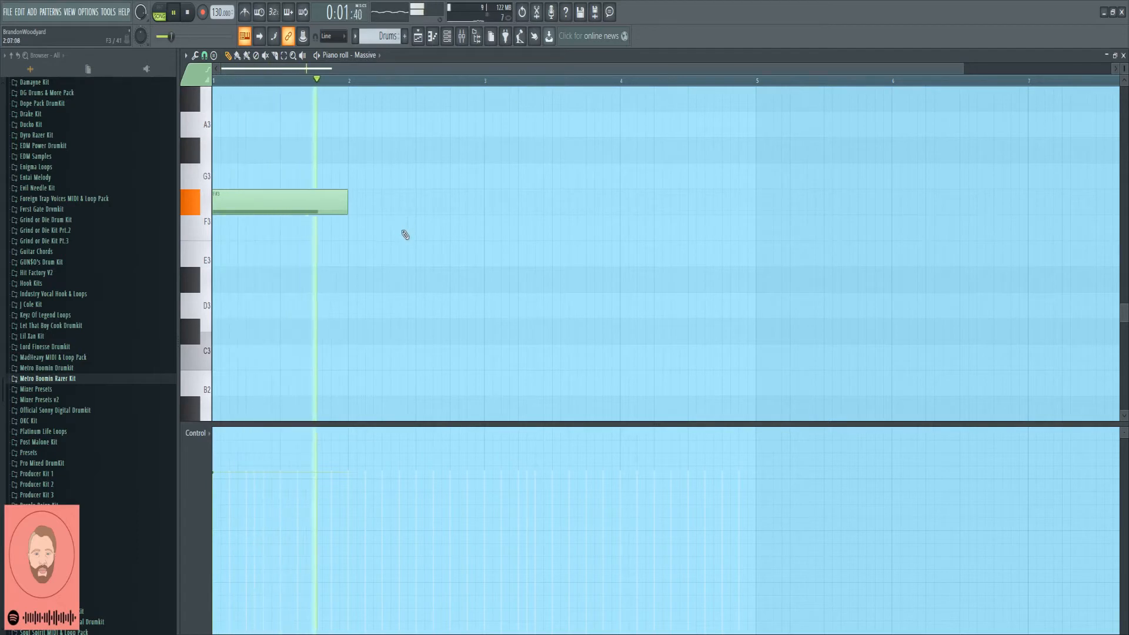
Step: Add an F3 note starting halfway through bar 2, shorten it to half a bar, and audition the pattern
left_click(418, 231)
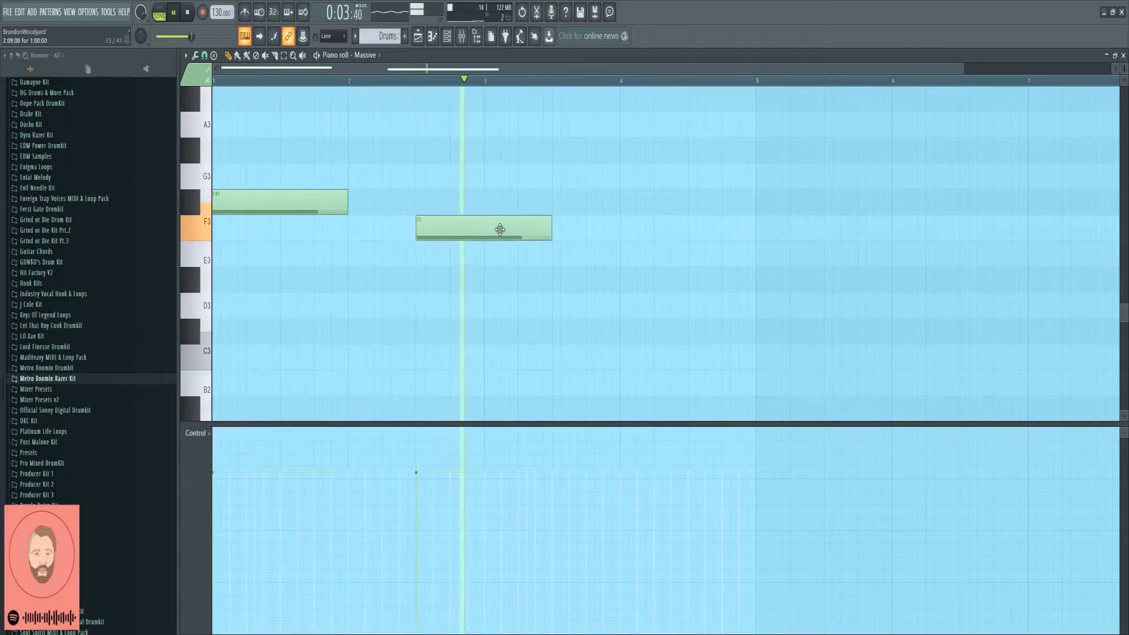
key("space")
left_click_drag(552, 224, 494, 230)
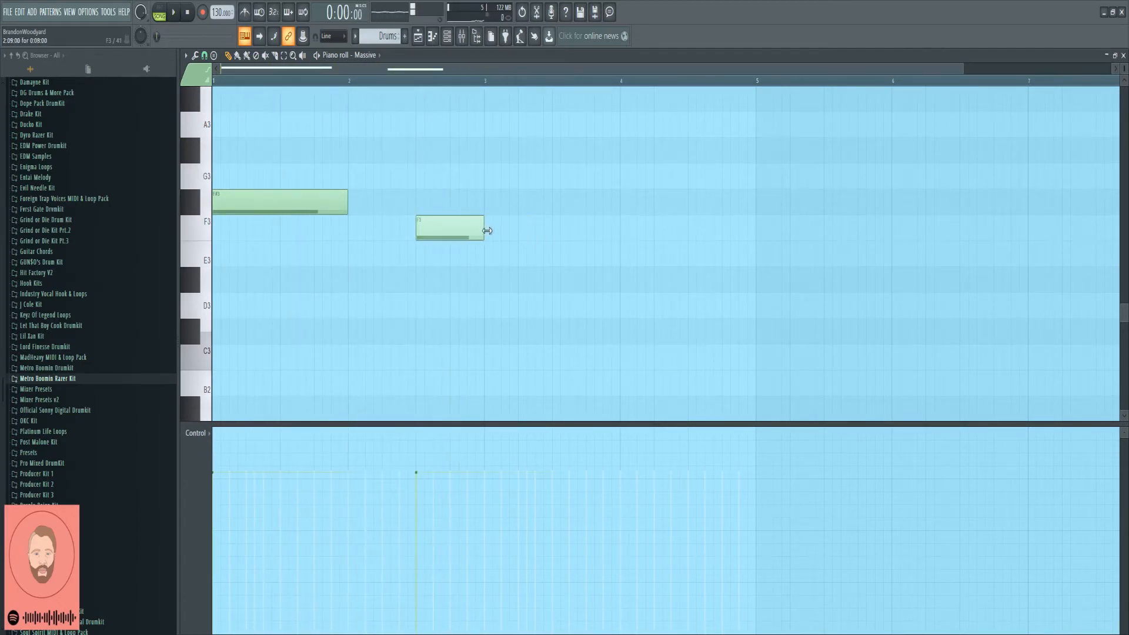
key("space")
key("space")
Step: Move the opening one-bar note up to G3 and play the pattern back
left_click(250, 204)
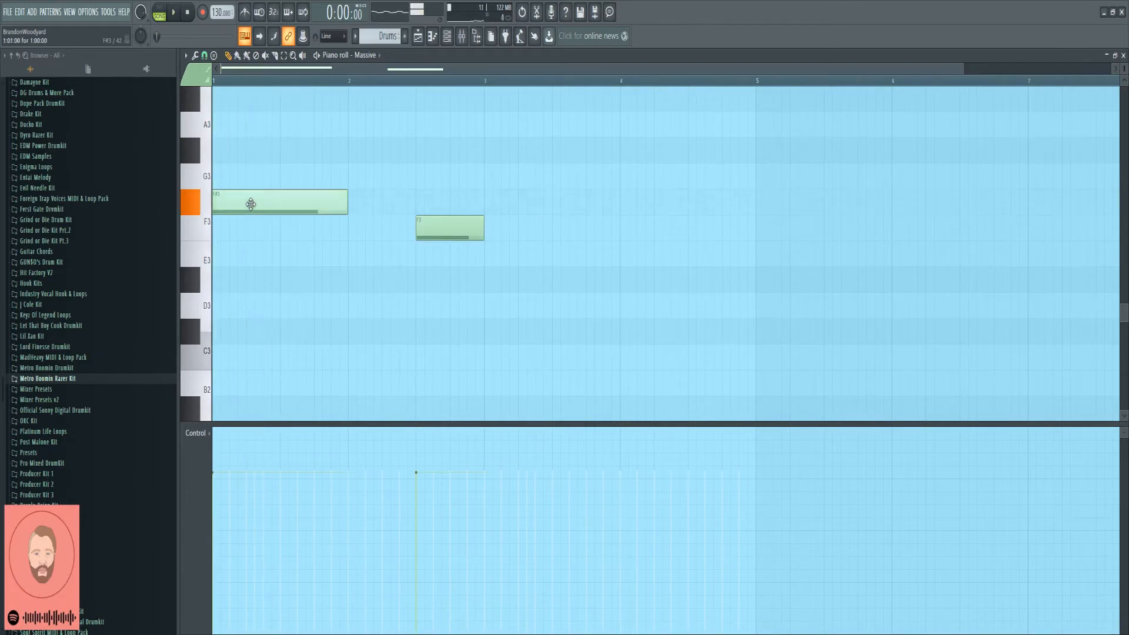
left_click_drag(250, 195, 249, 176)
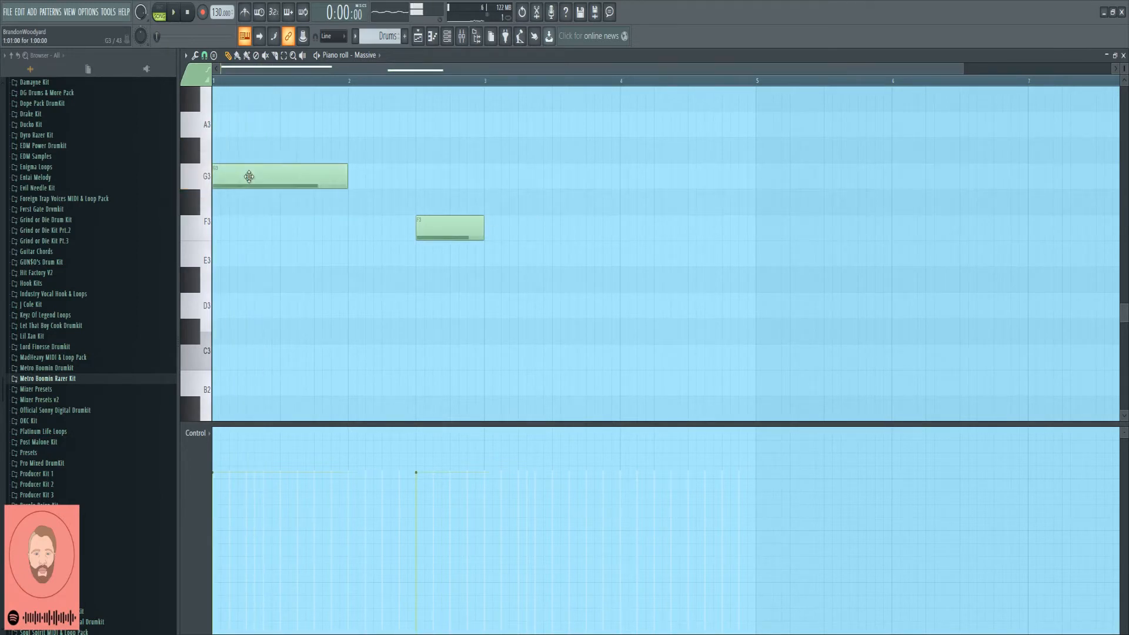
key("space")
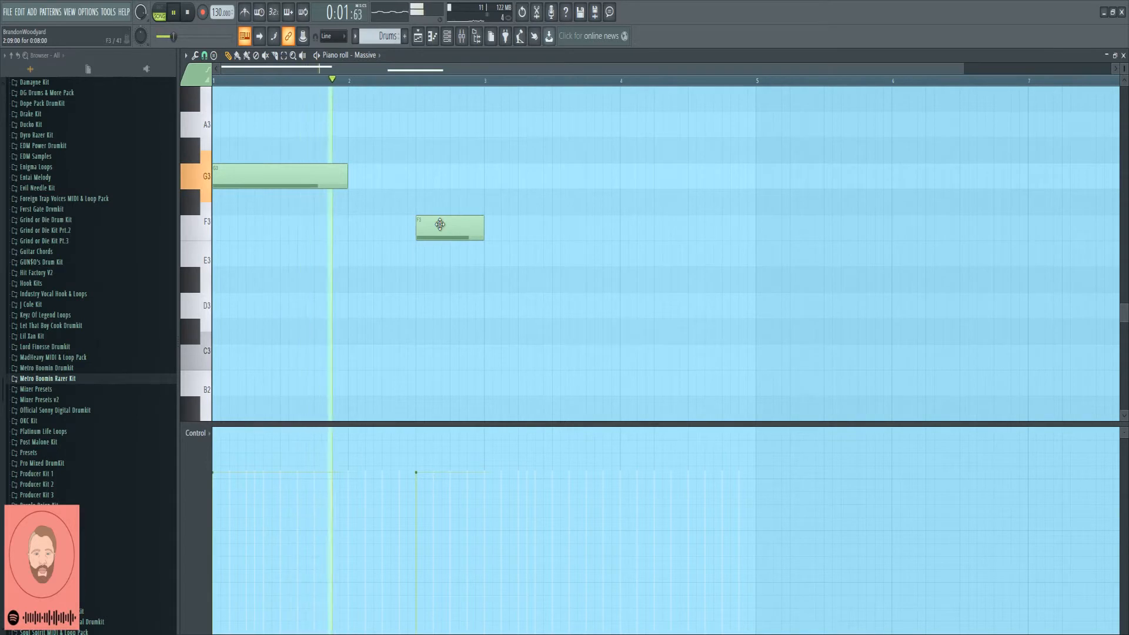
key("space")
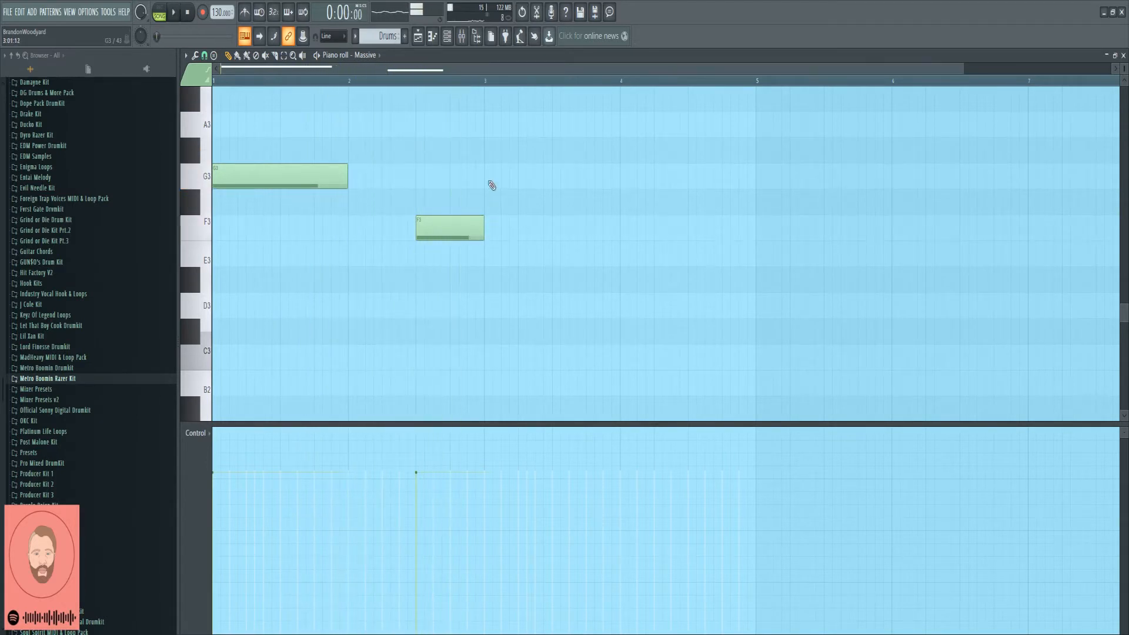
Step: Add a one-bar G3 note at the start of bar 3 and a half-bar B3 note in the second half of bar 4
left_click(486, 176)
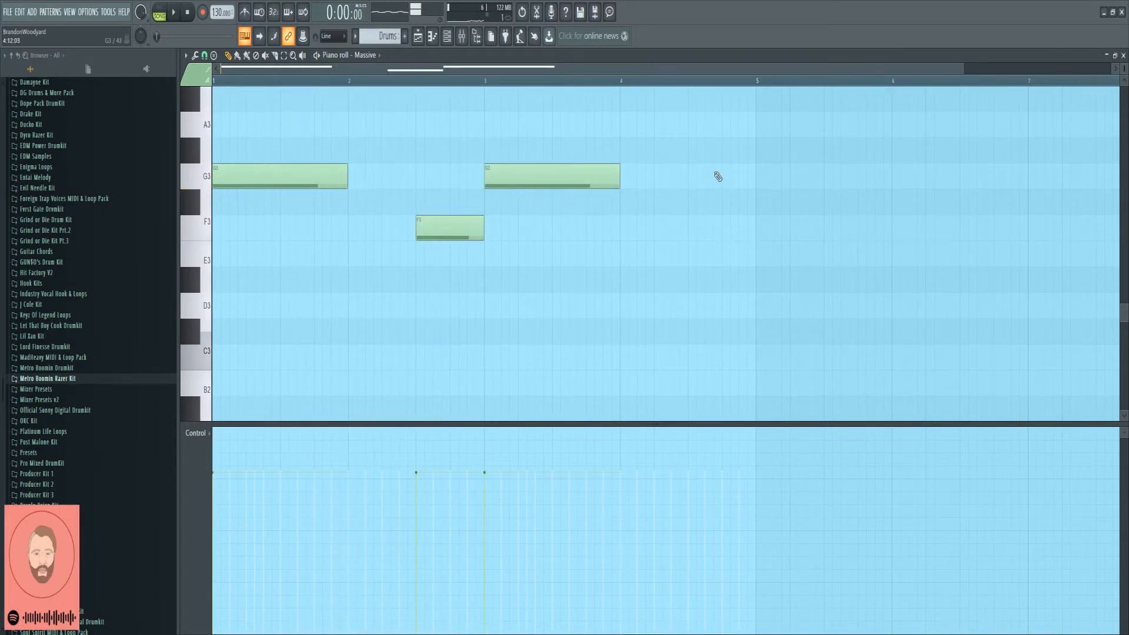
left_click_drag(692, 153, 683, 115)
scroll(694, 176, "up", 3)
left_click(691, 249)
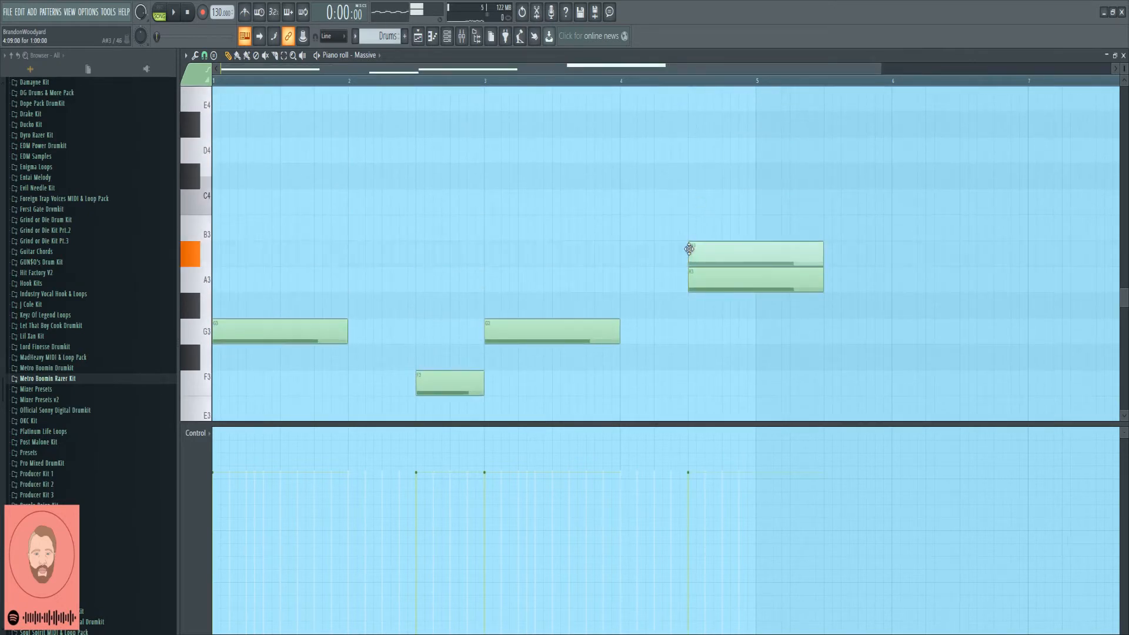
left_click_drag(688, 225, 689, 218)
right_click(796, 280)
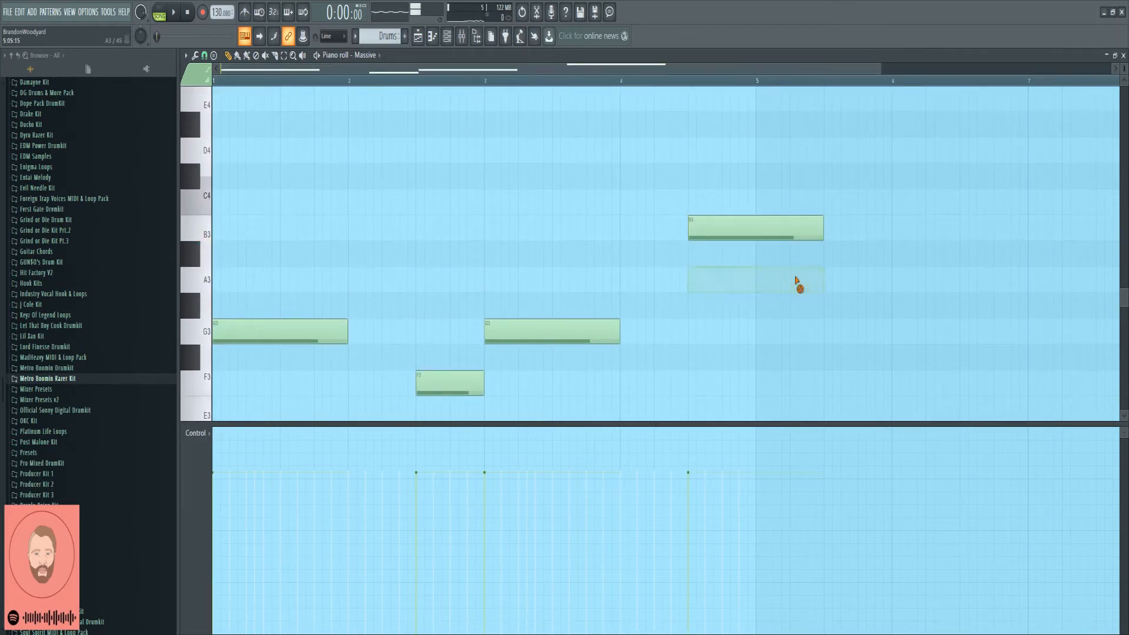
left_click_drag(821, 231, 754, 235)
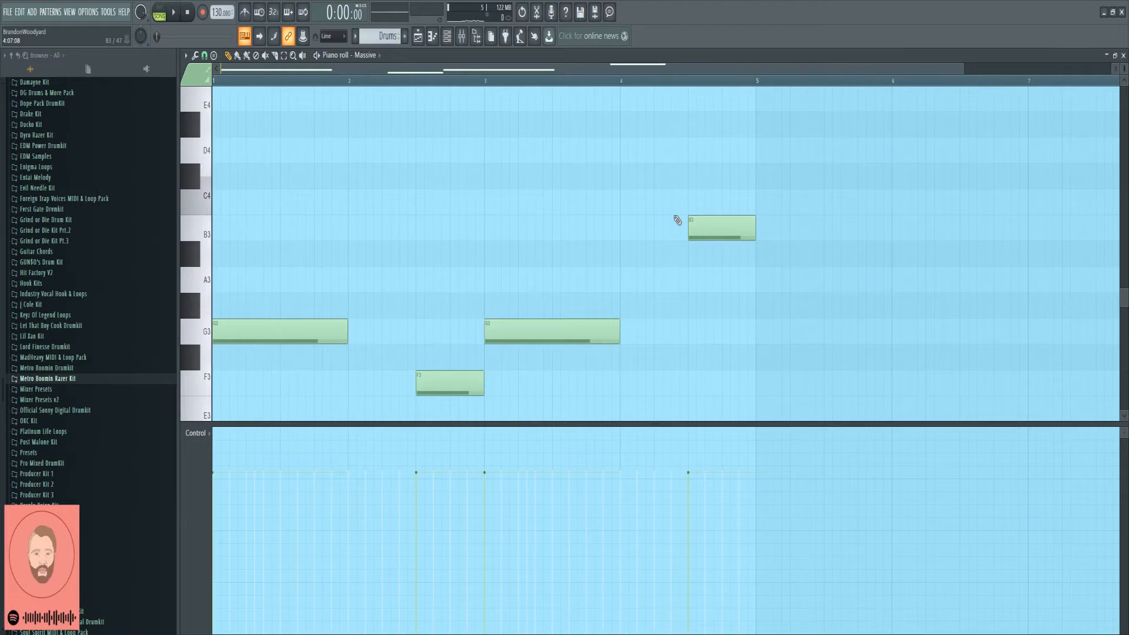
Step: Transpose the whole melody up one octave, so it starts on G4, and play it back
key("ctrl+Down")
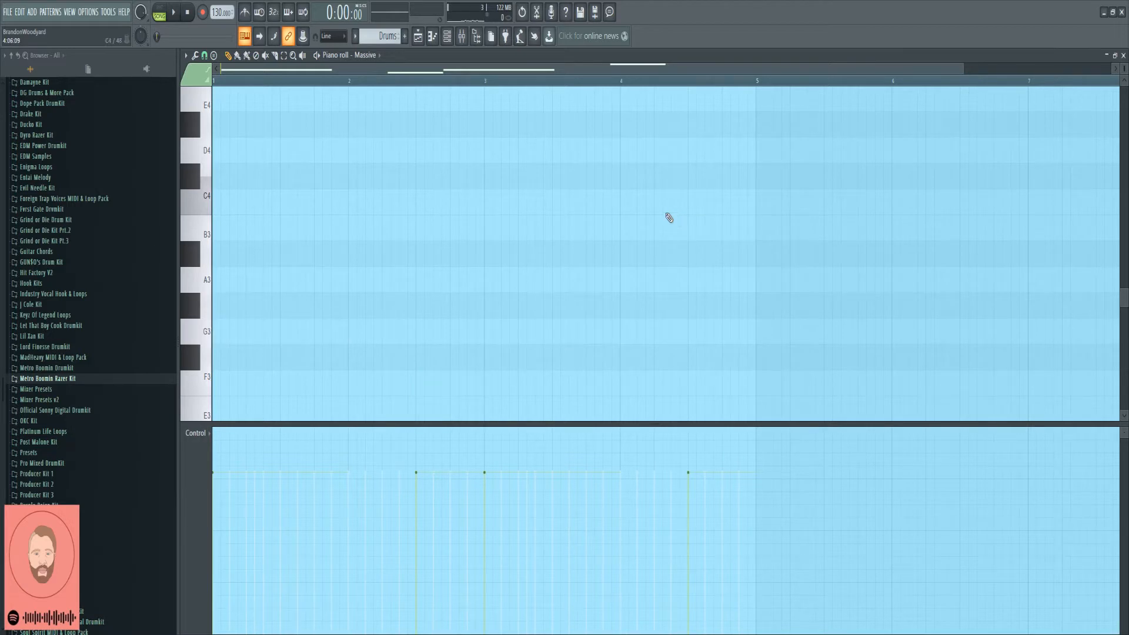
scroll(664, 222, "up", 5)
scroll(662, 226, "up", 2)
scroll(661, 230, "down", 3)
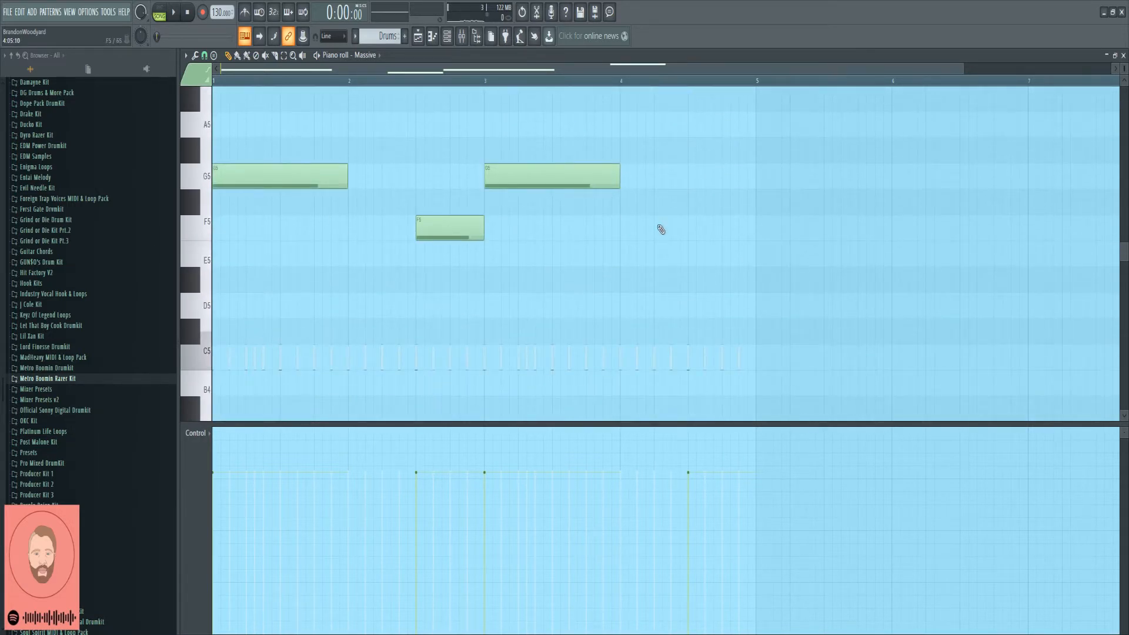
key("ctrl+Up")
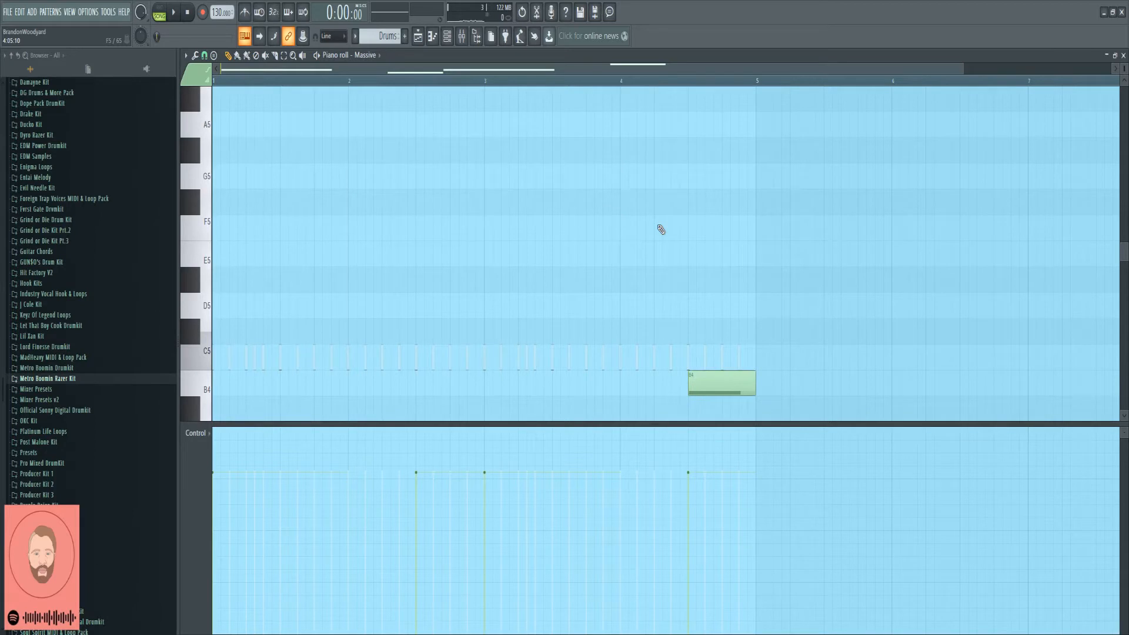
scroll(663, 235, "down", 7)
key("space")
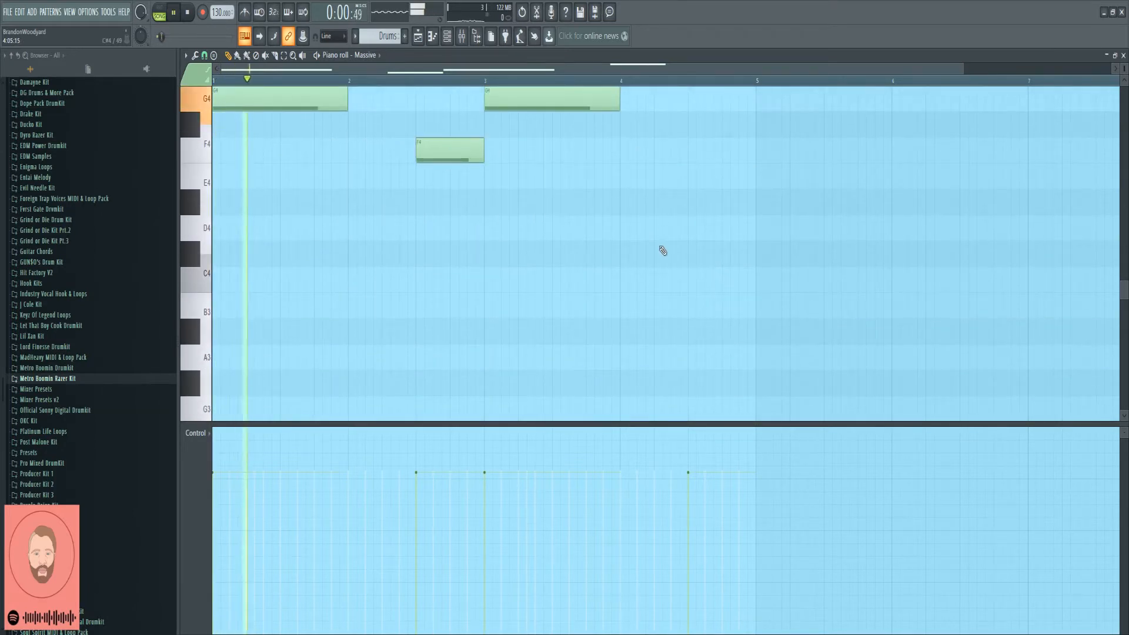
scroll(663, 245, "up", 4)
scroll(668, 260, "down", 4)
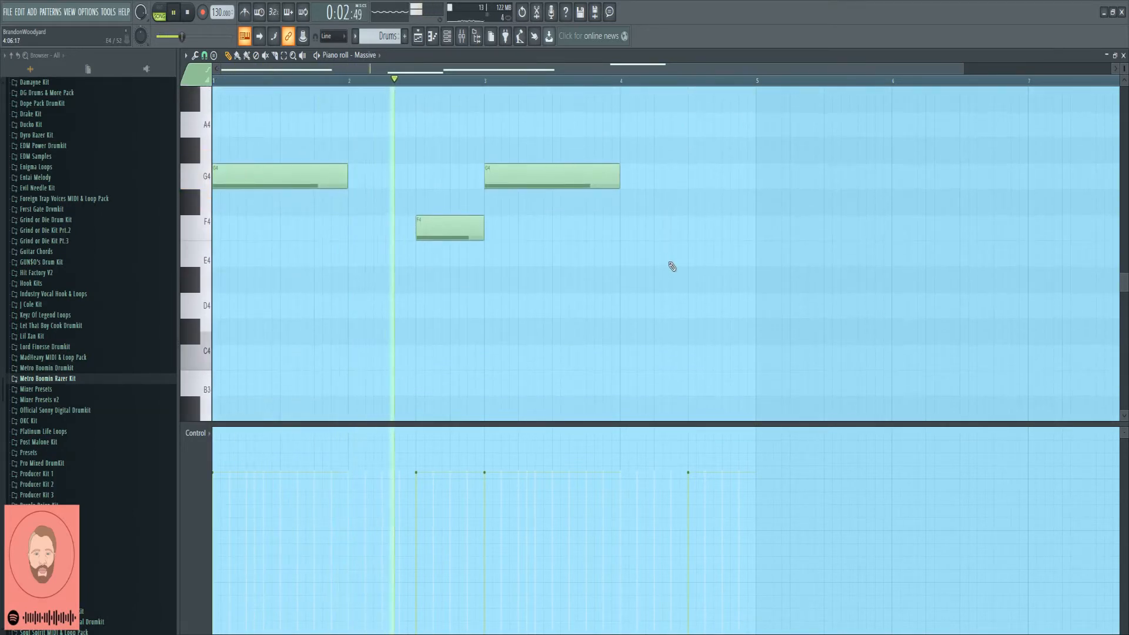
key("space")
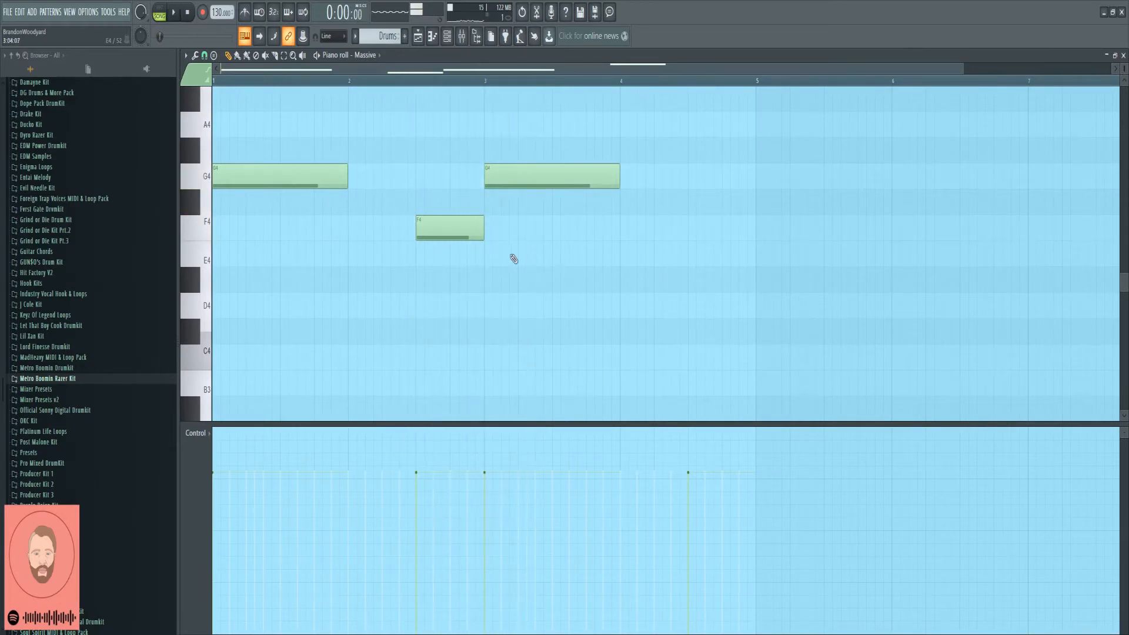
Step: Replace the half-bar F4 note in bar 2 with a D4 note of the same length and audition it
key("space")
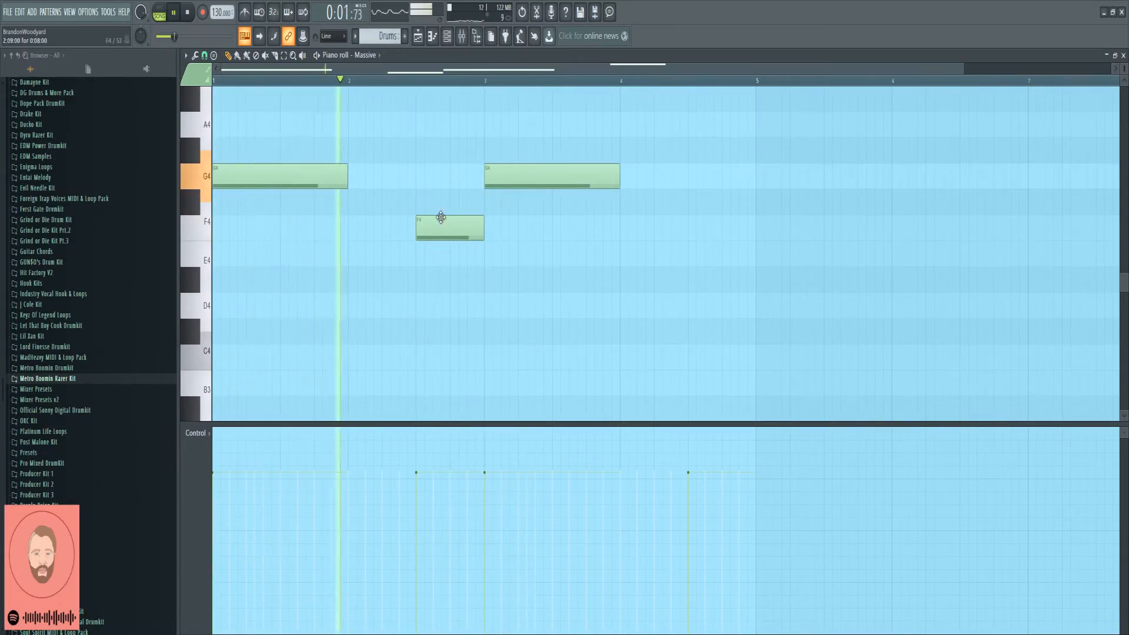
key("space")
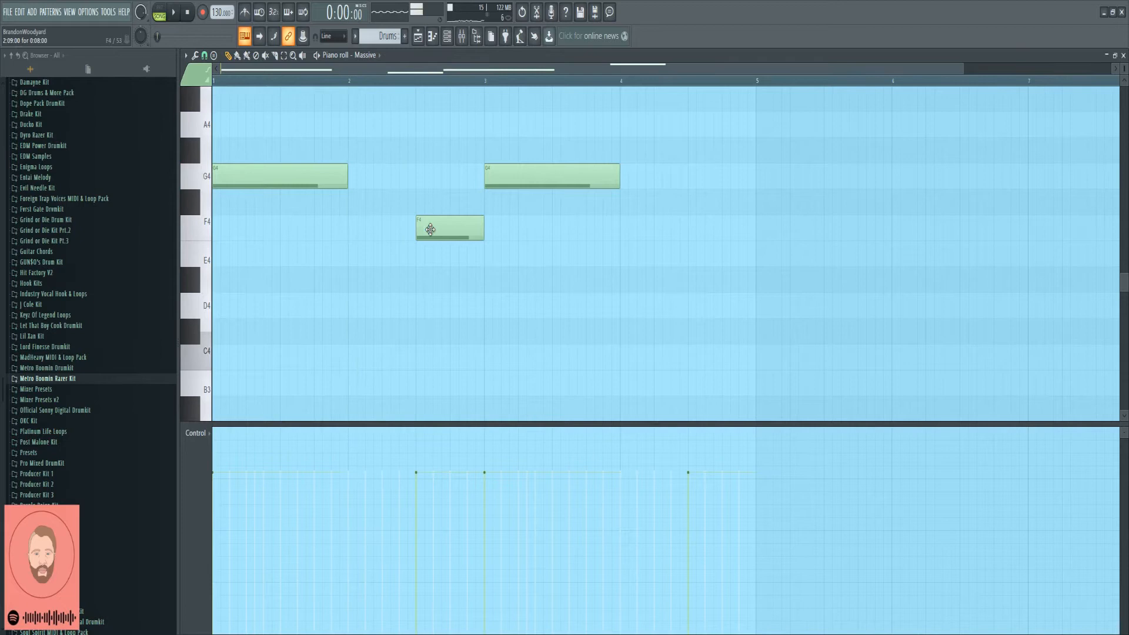
left_click(415, 299)
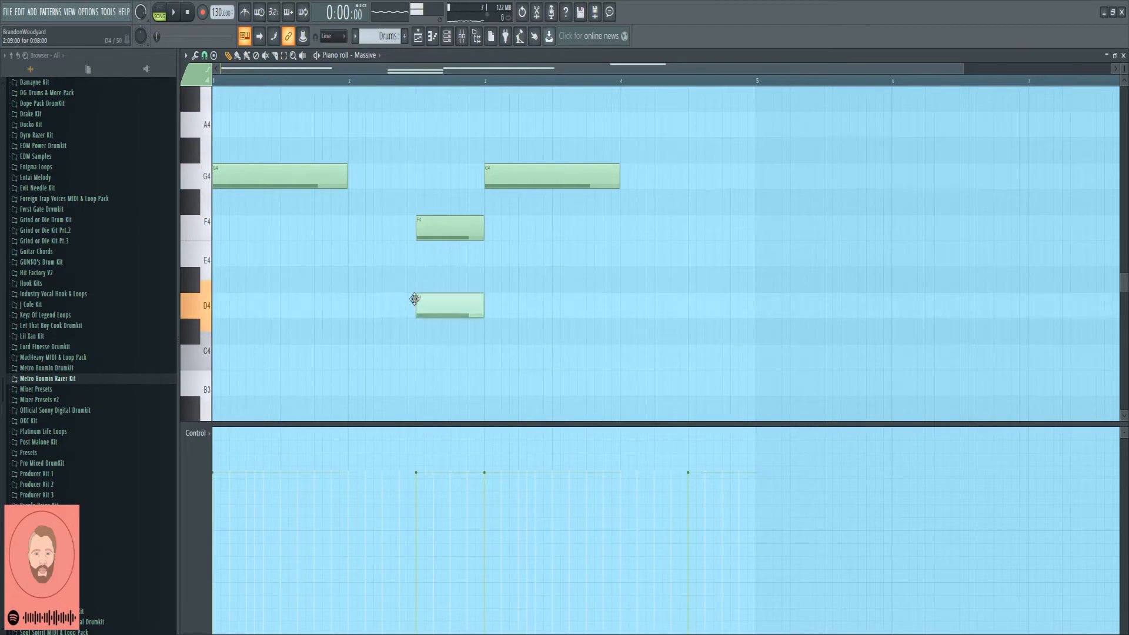
right_click(439, 227)
key("space")
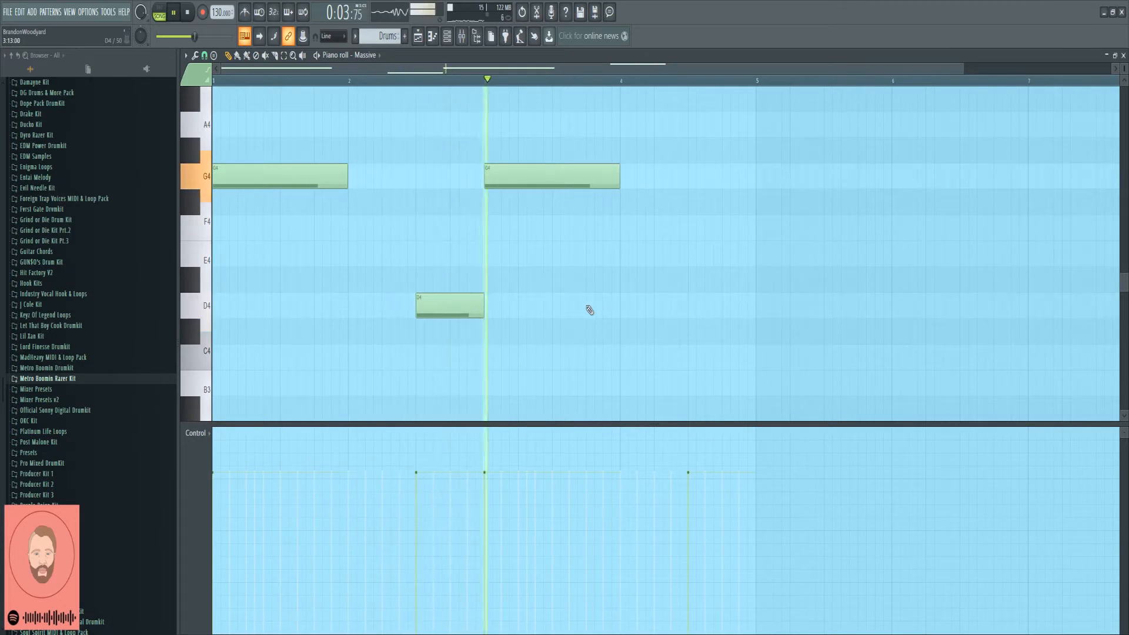
key("space")
Step: Raise the last note in bar 4 to C5 and play the melody back
scroll(650, 230, "up", 3)
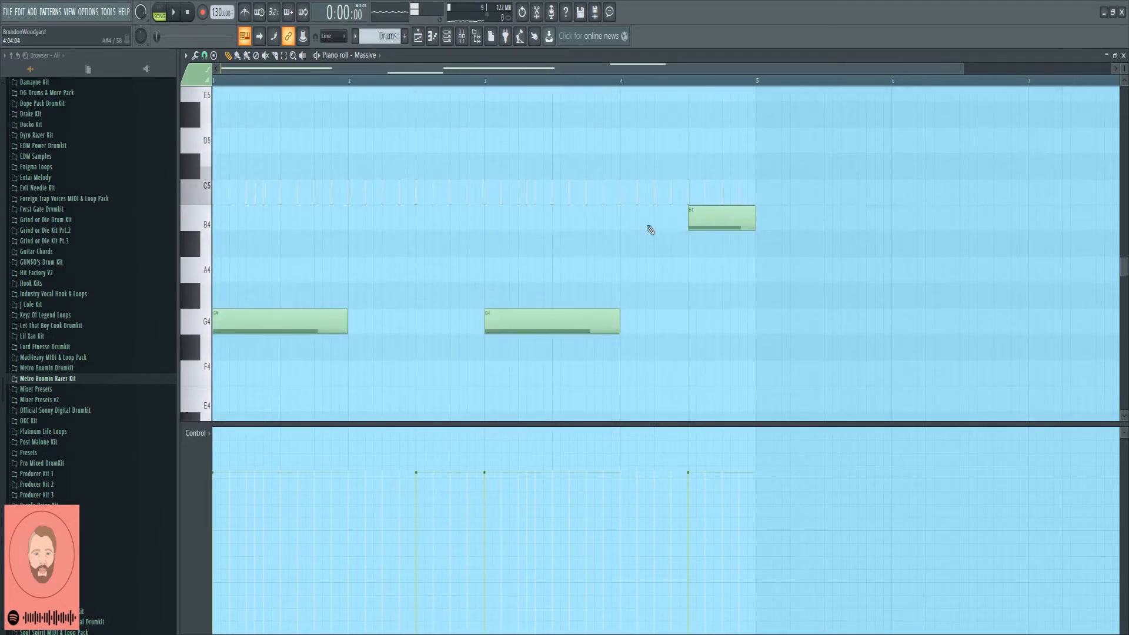
scroll(650, 229, "up", 1)
left_click_drag(697, 226, 697, 202)
key("space")
scroll(588, 323, "down", 4)
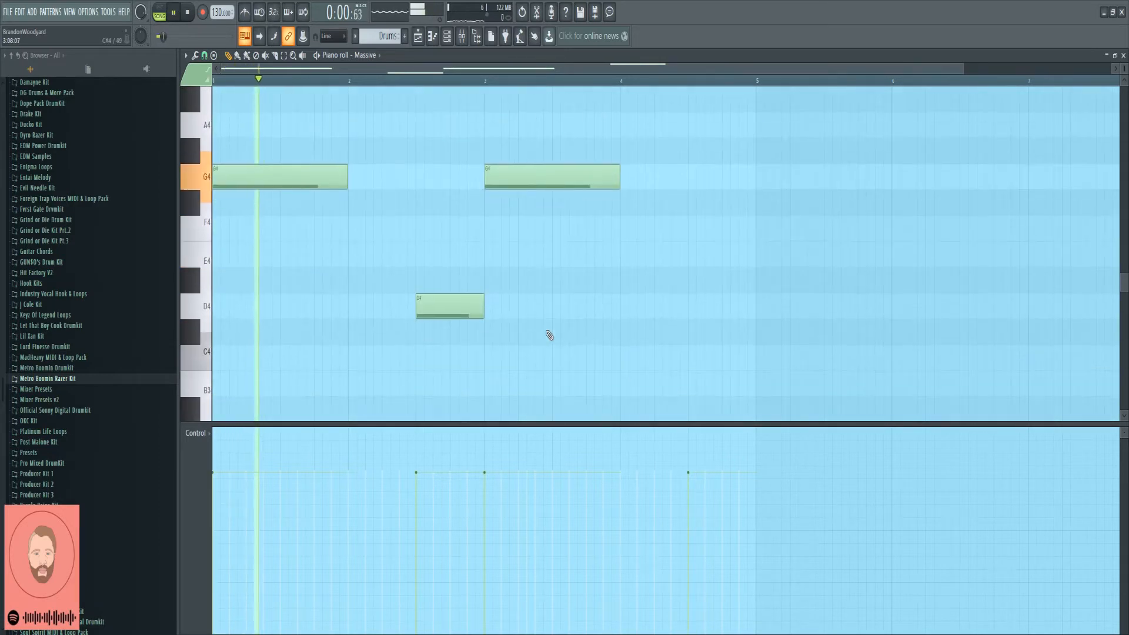
scroll(547, 331, "down", 2)
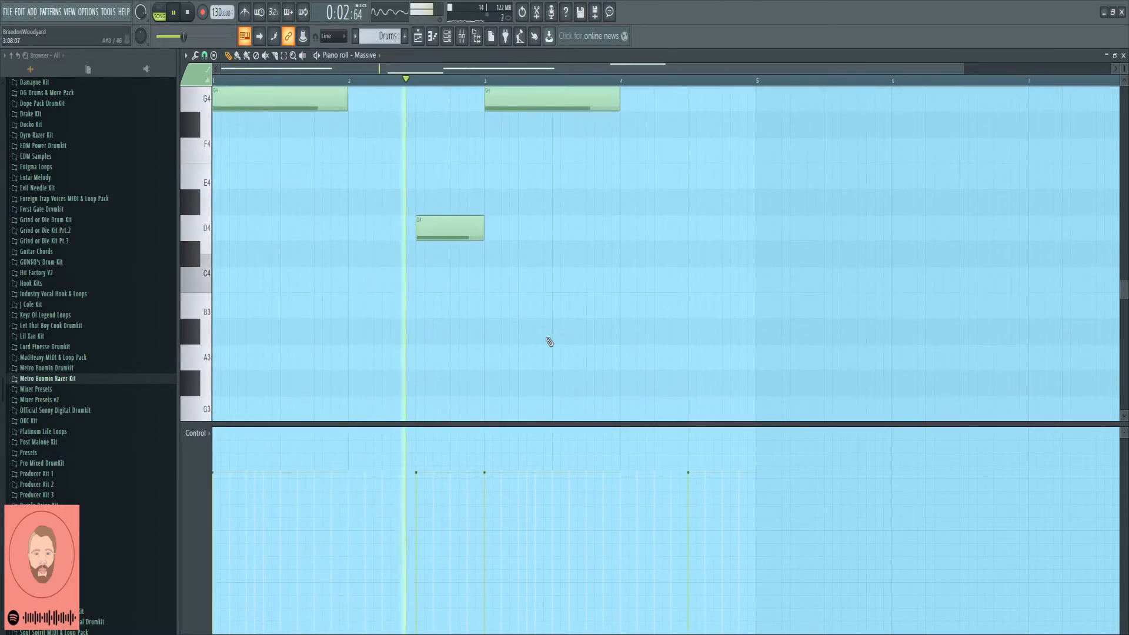
key("space")
Step: Try the half-bar note in bar 2 at F#4 and audition it against the neighbouring G4 notes
left_click(433, 228)
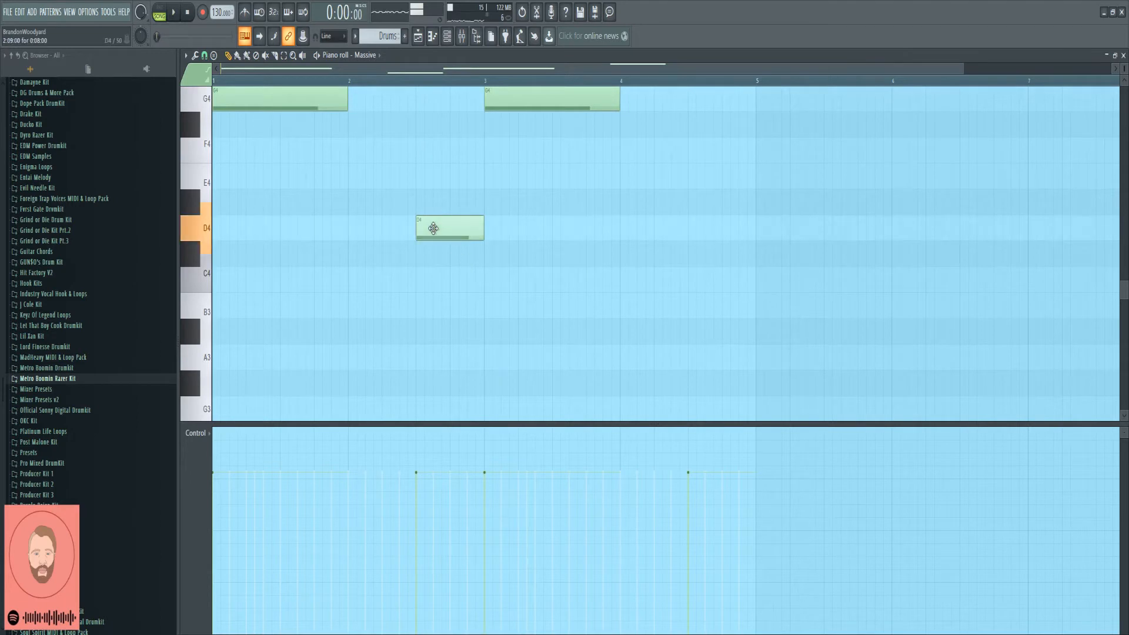
left_click_drag(432, 211, 431, 121)
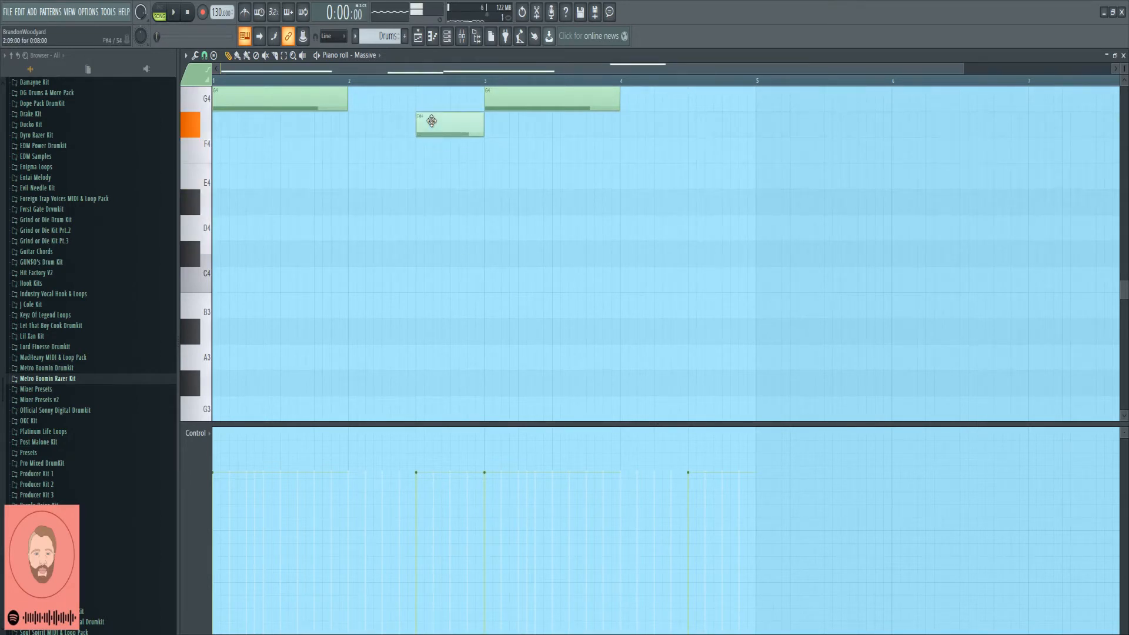
scroll(461, 161, "up", 4)
left_click(509, 251)
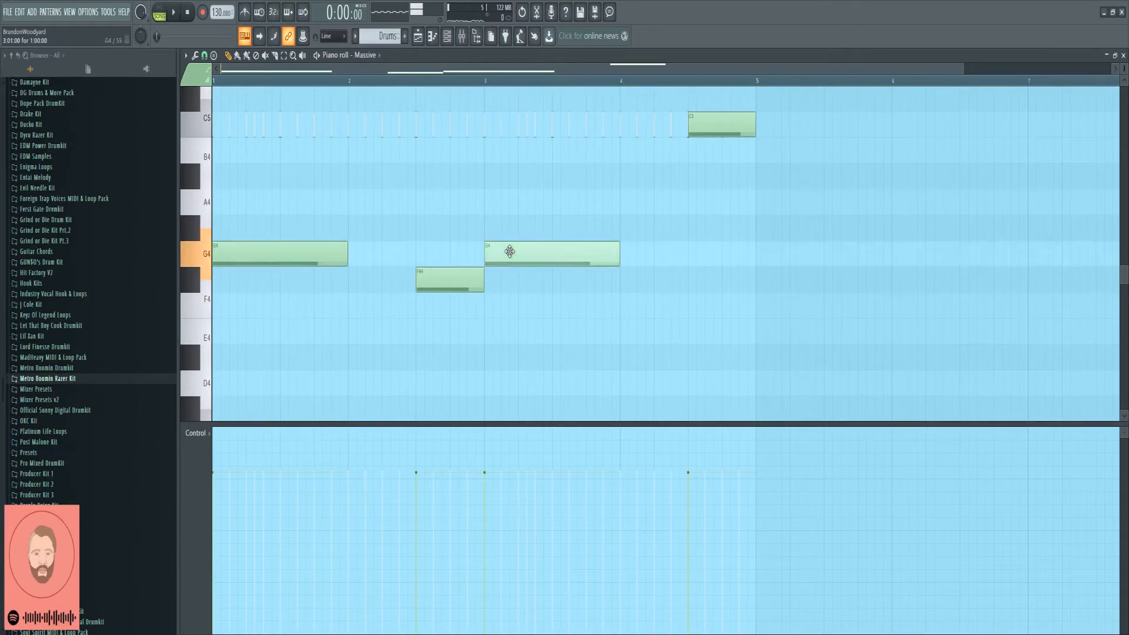
left_click(290, 247)
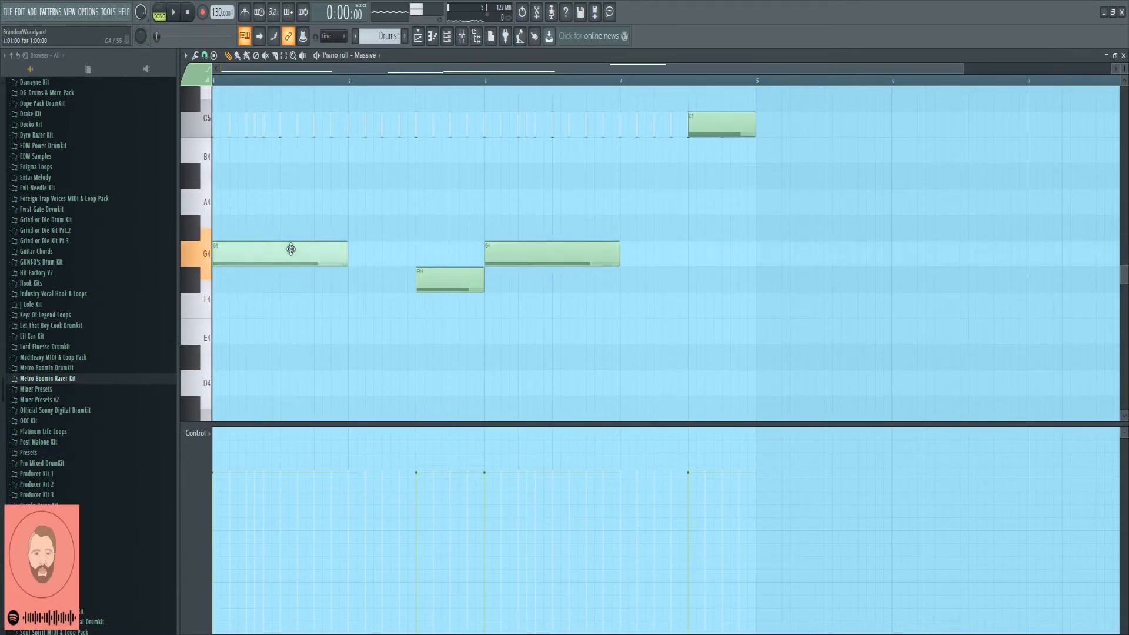
left_click(438, 271)
key("space")
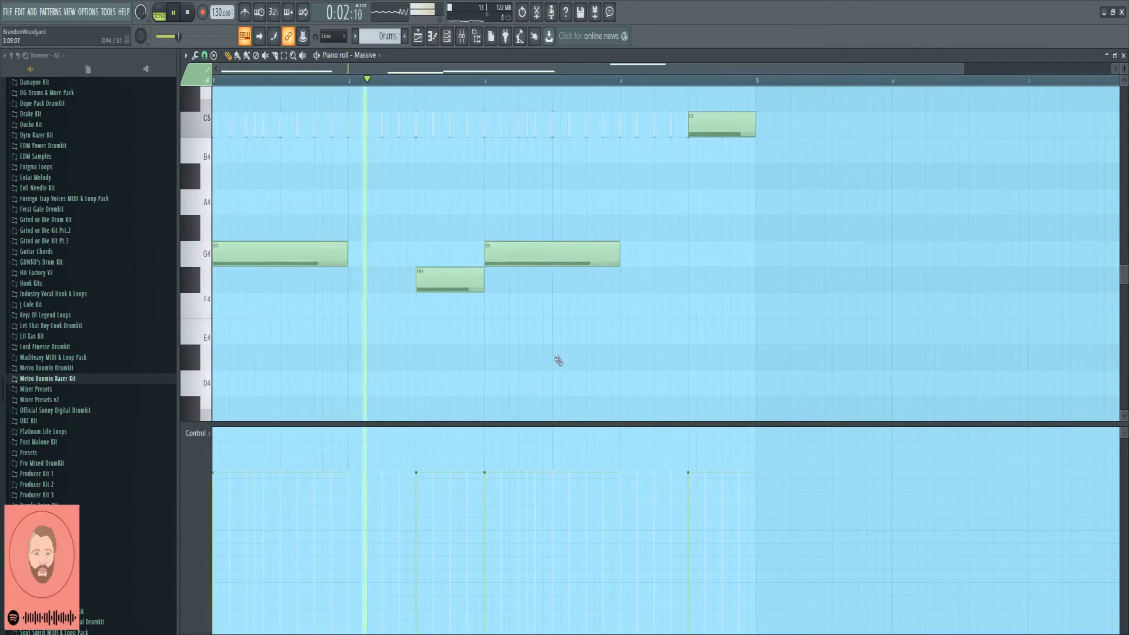
key("space")
left_click(423, 359)
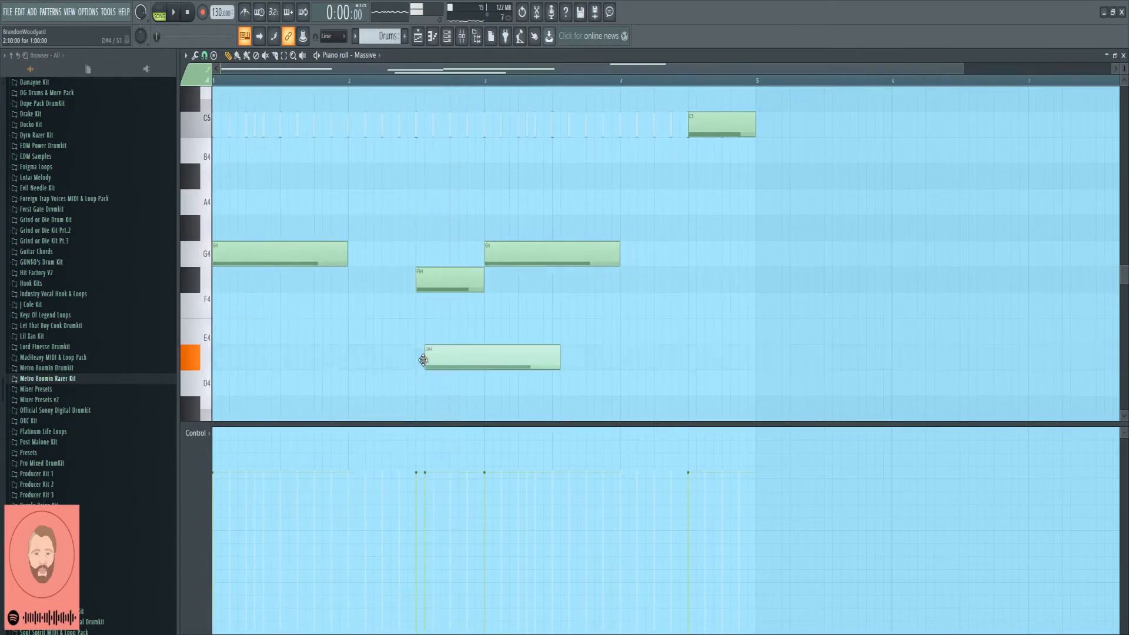
left_click_drag(420, 360, 415, 386)
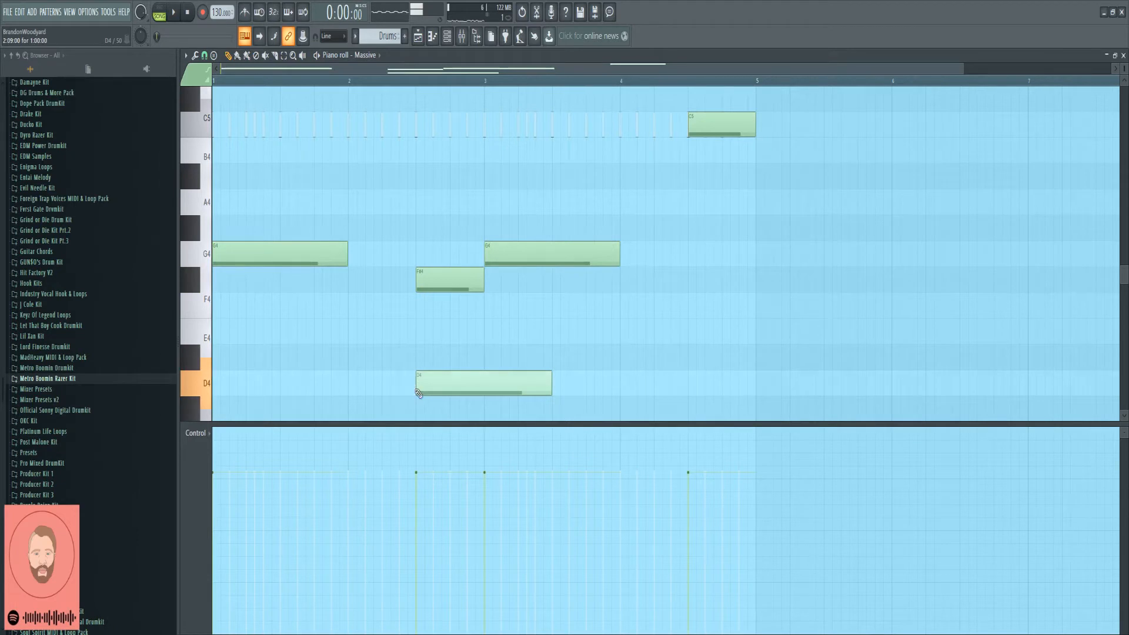
right_click(416, 386)
left_click(418, 403)
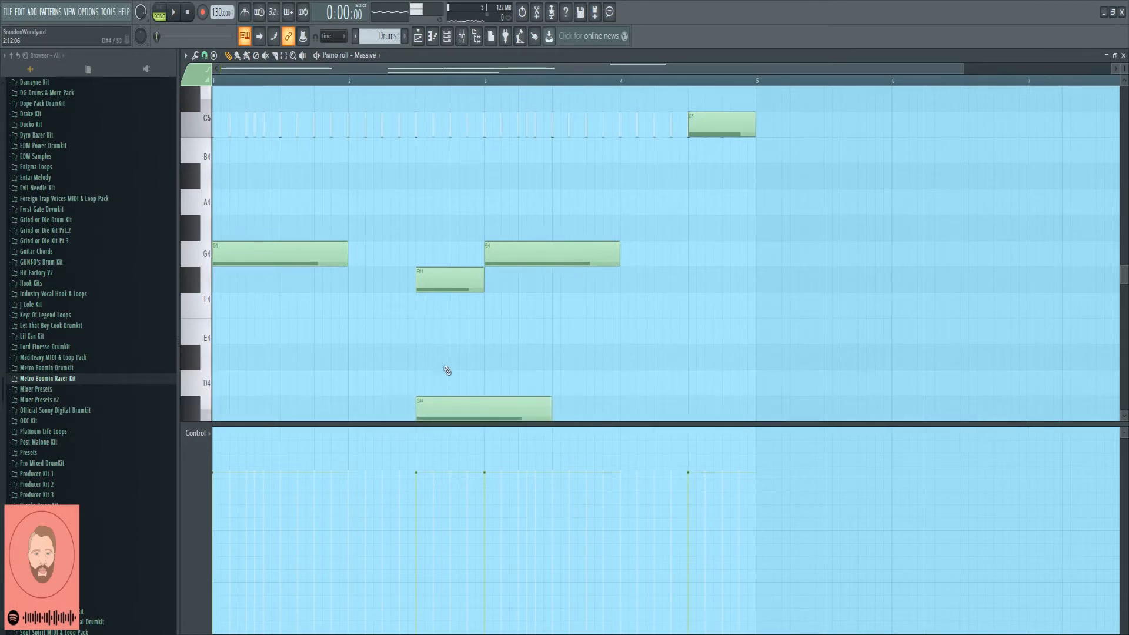
scroll(418, 403, "down", 3)
right_click(441, 251)
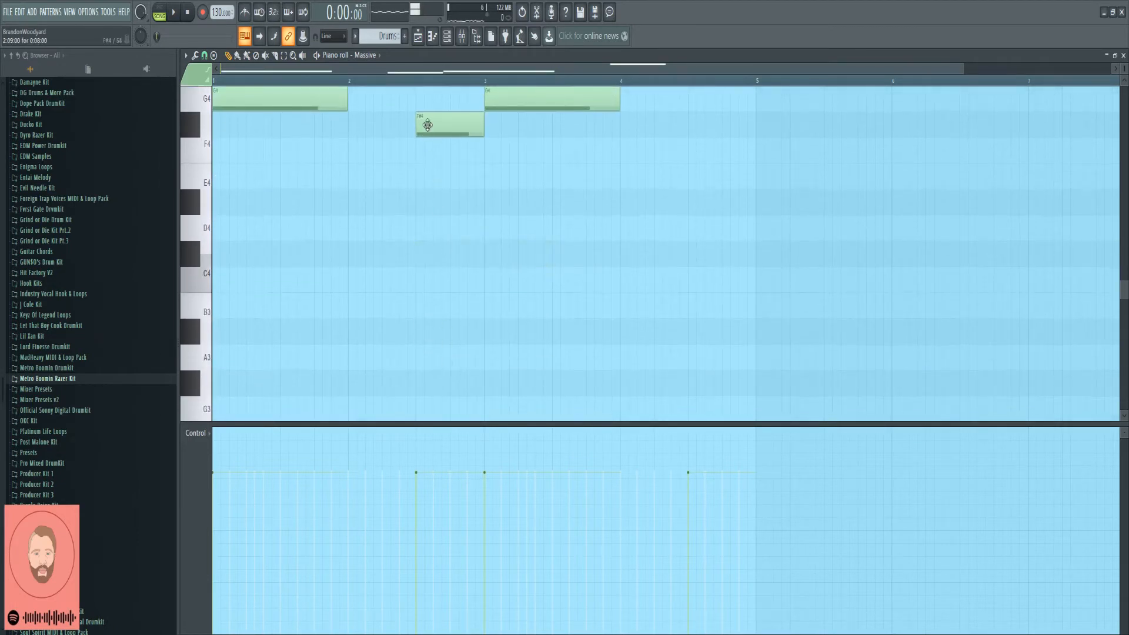
Step: Replace the F#4 note in bar 2 with a half-bar C#4 note at the same position and play the pattern back
left_click(418, 258)
right_click(448, 113)
key("space")
scroll(653, 379, "up", 4)
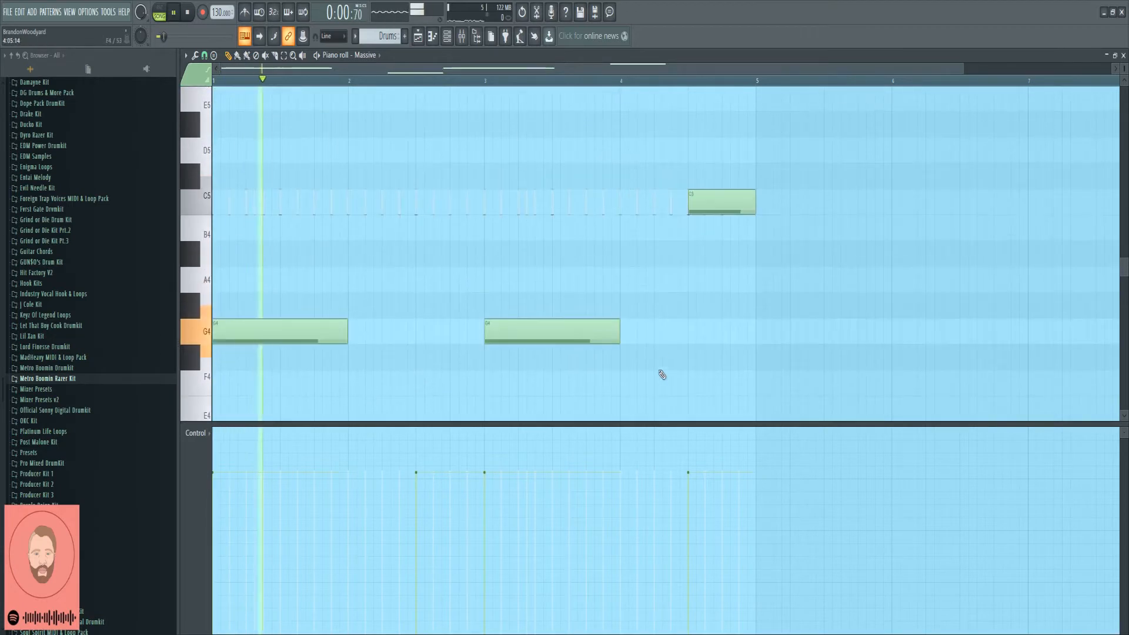
scroll(670, 315, "down", 5)
scroll(691, 302, "up", 4)
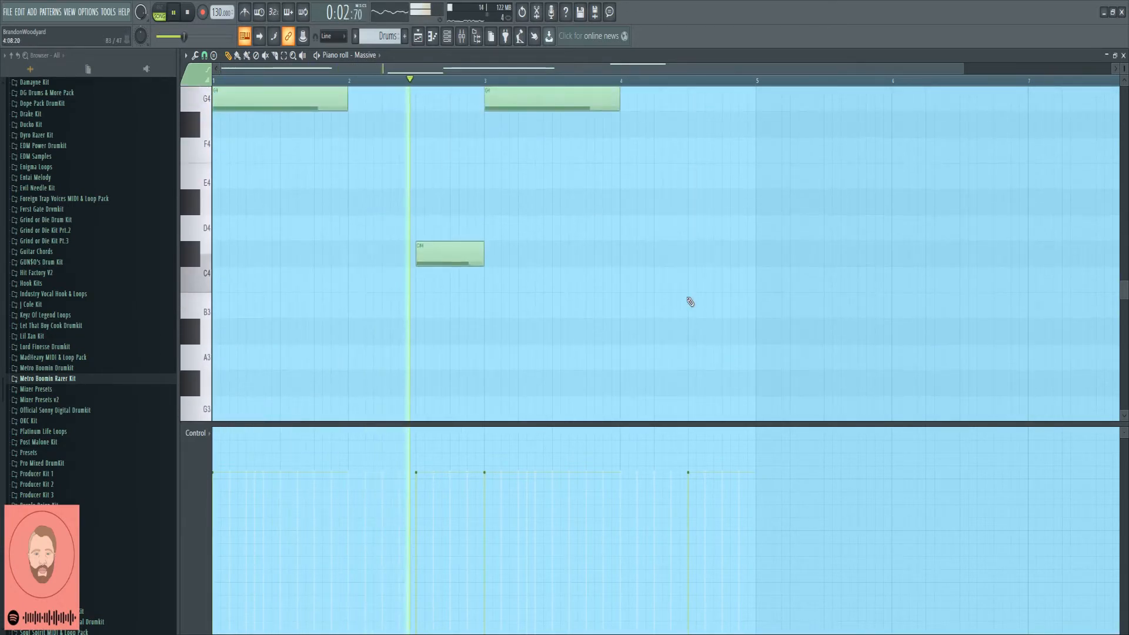
key("space")
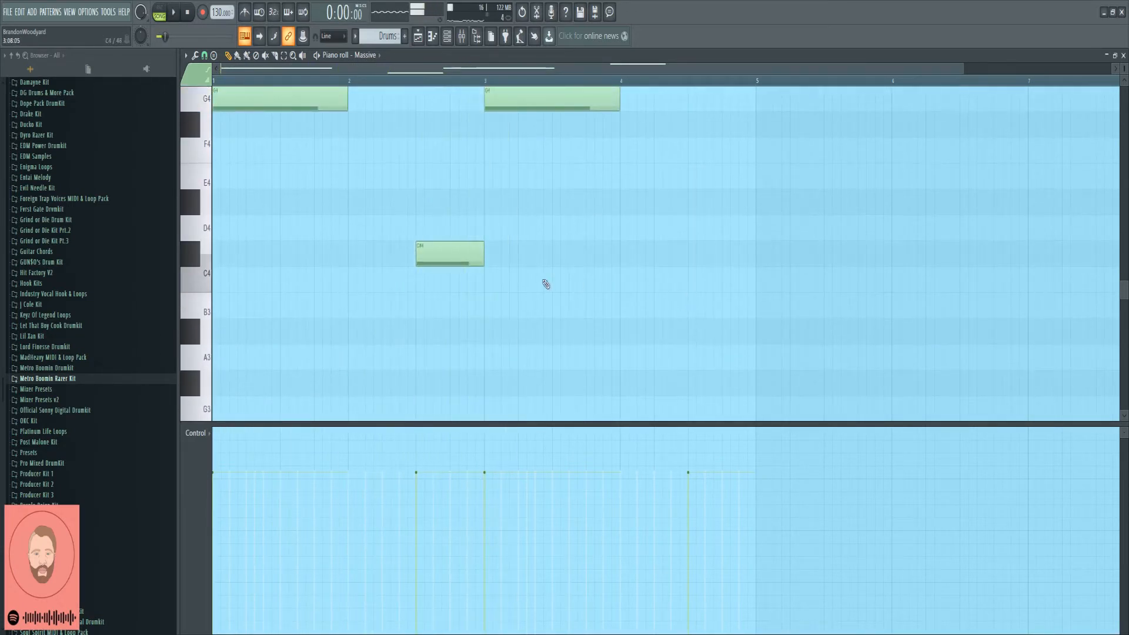
Step: Replace the half-bar C#4 note in bar 2 with a C4 note at the same position and play the melody
left_click(418, 283)
right_click(431, 252)
key("space")
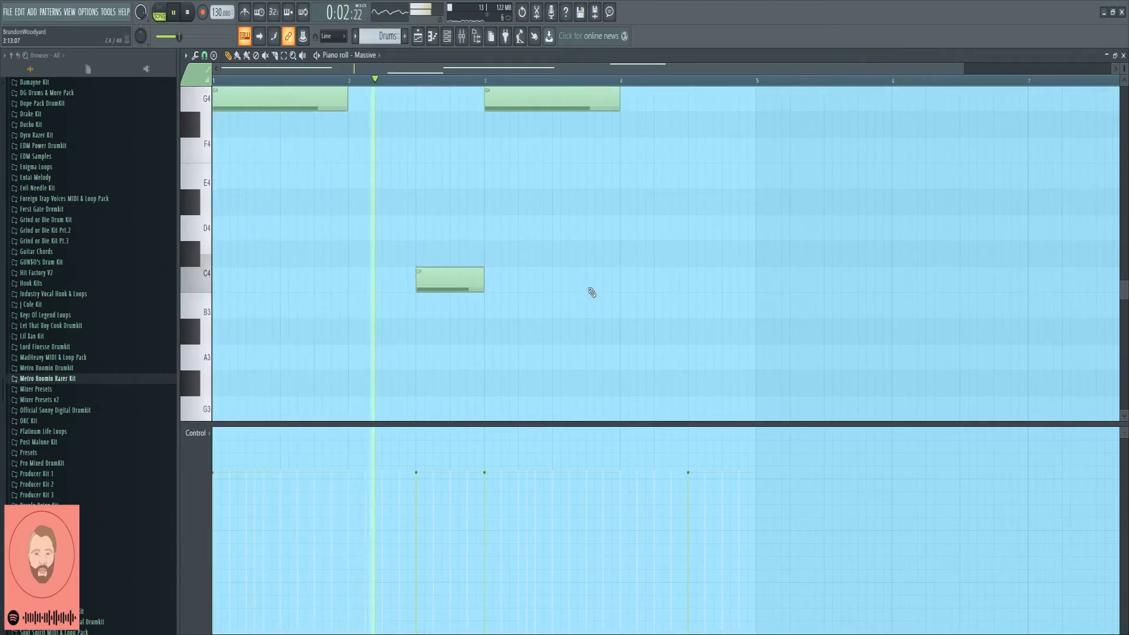
Step: Lower the whole melody by one octave, play it through, and return to the playlist
key("space")
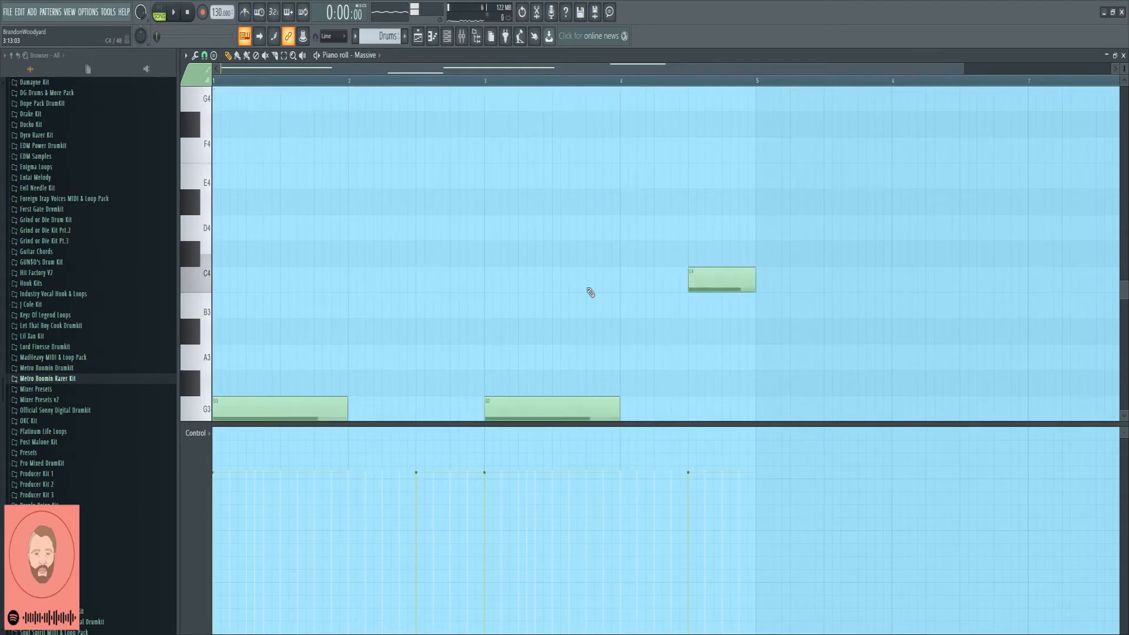
key("space")
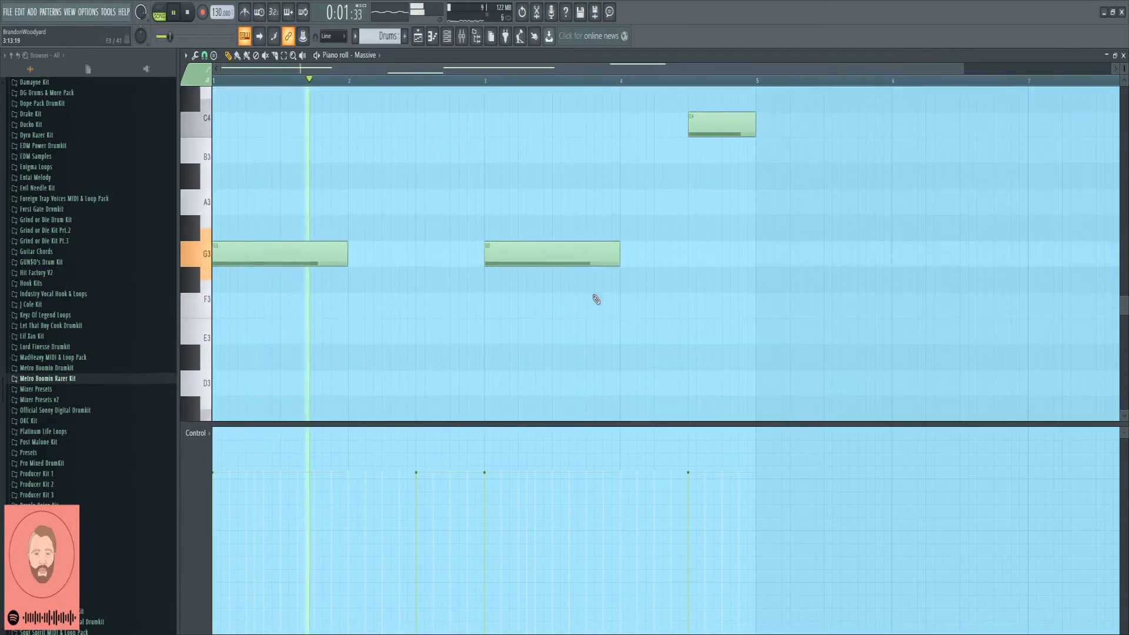
scroll(597, 300, "down", 3)
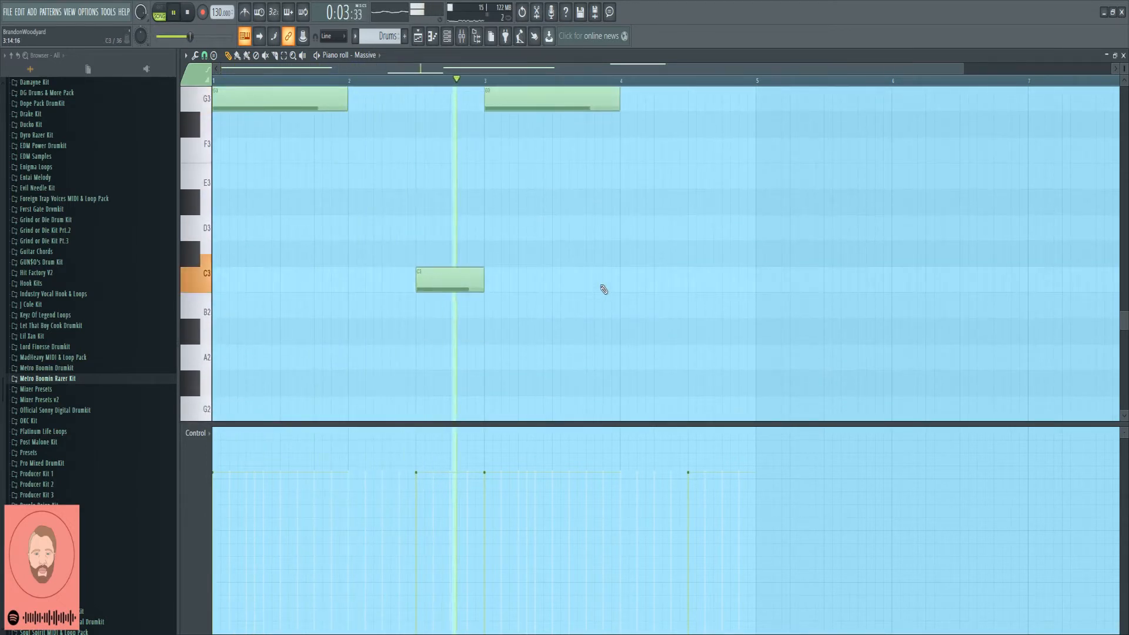
scroll(611, 291, "up", 5)
scroll(661, 315, "down", 2)
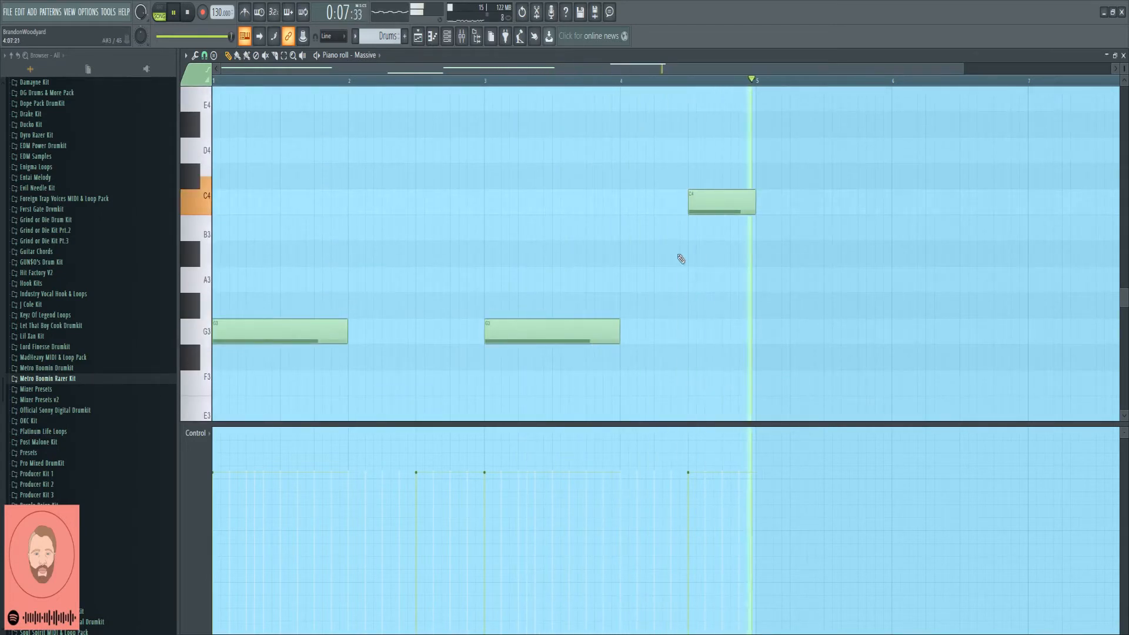
key("F5")
key("space")
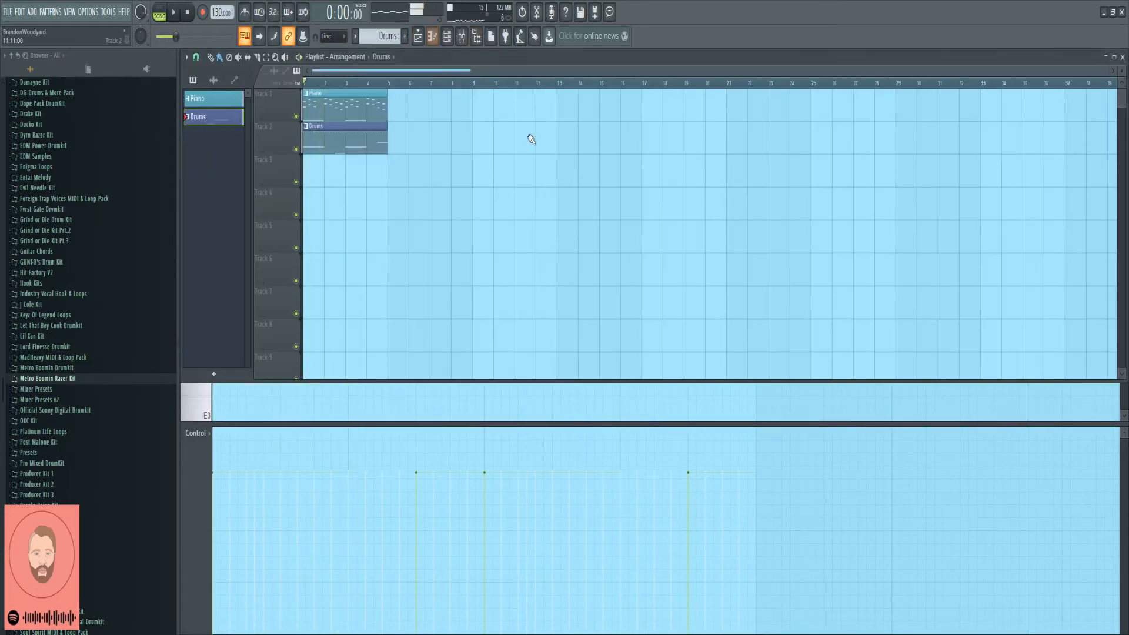
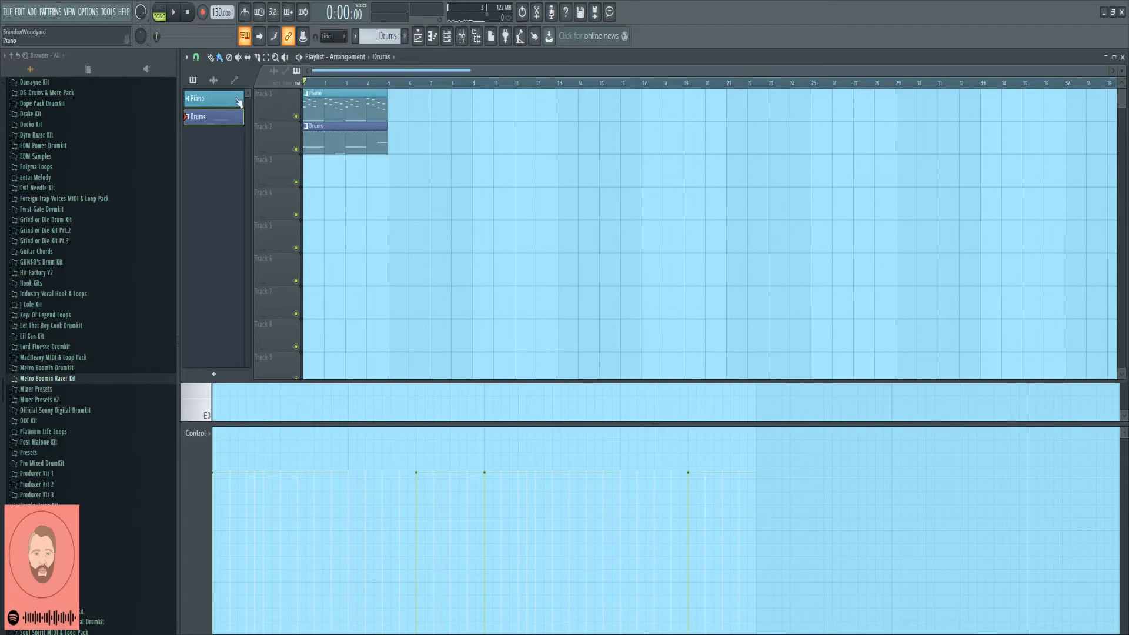
Step: Create a new pattern and name it Hook using the suggested names
left_click(405, 37)
left_click(406, 50)
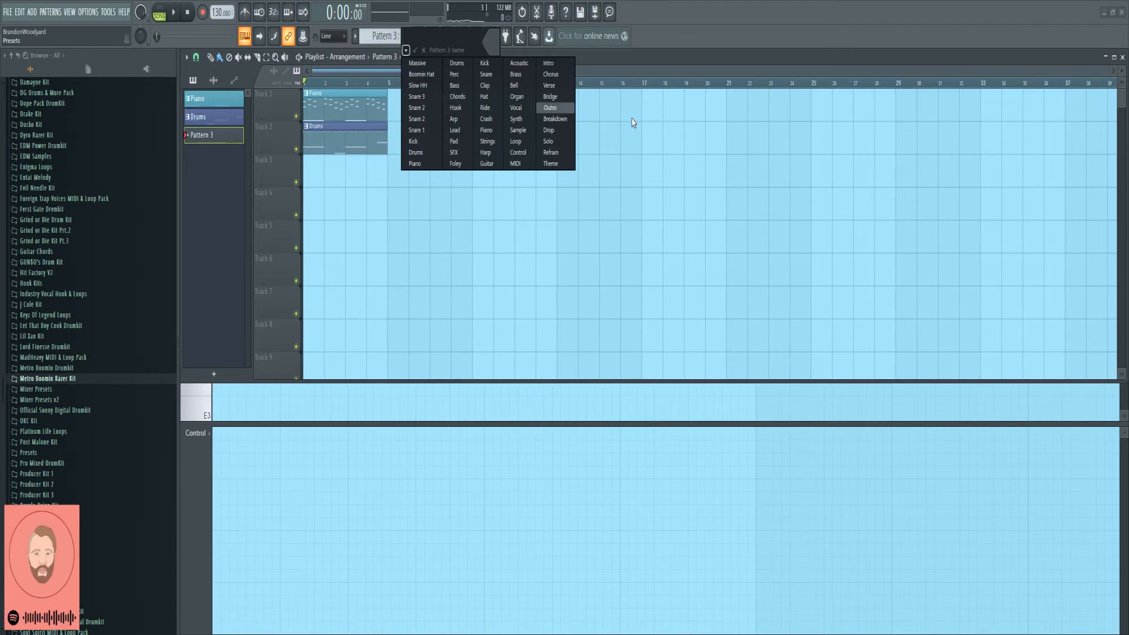
left_click(458, 107)
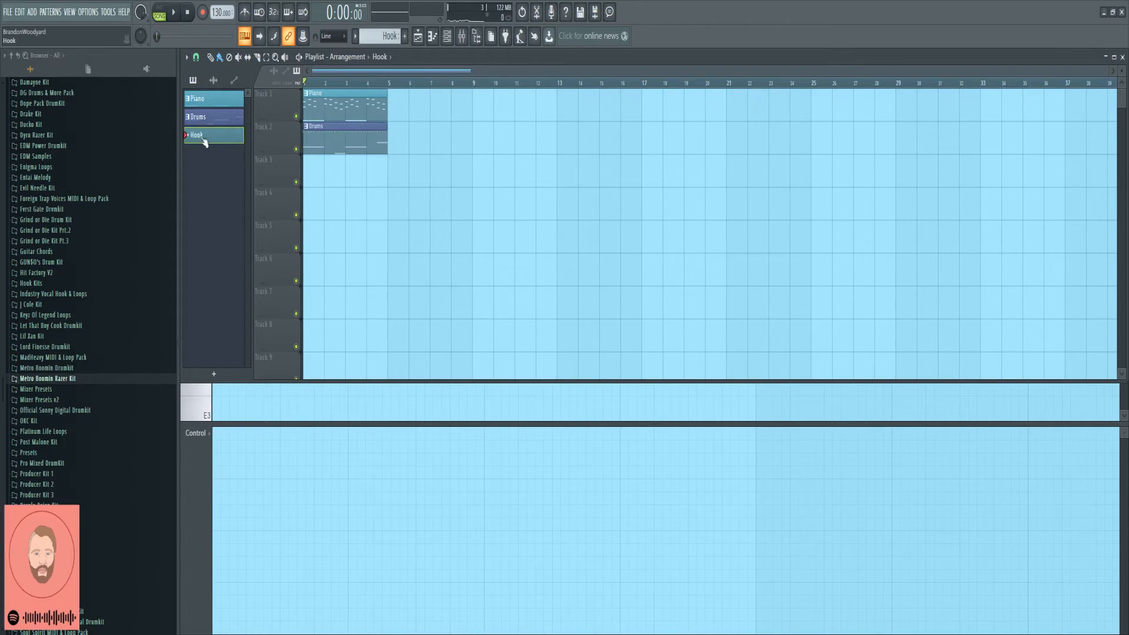
Step: Add a second Massive [64bit] synth channel to the channel rack
left_click(447, 36)
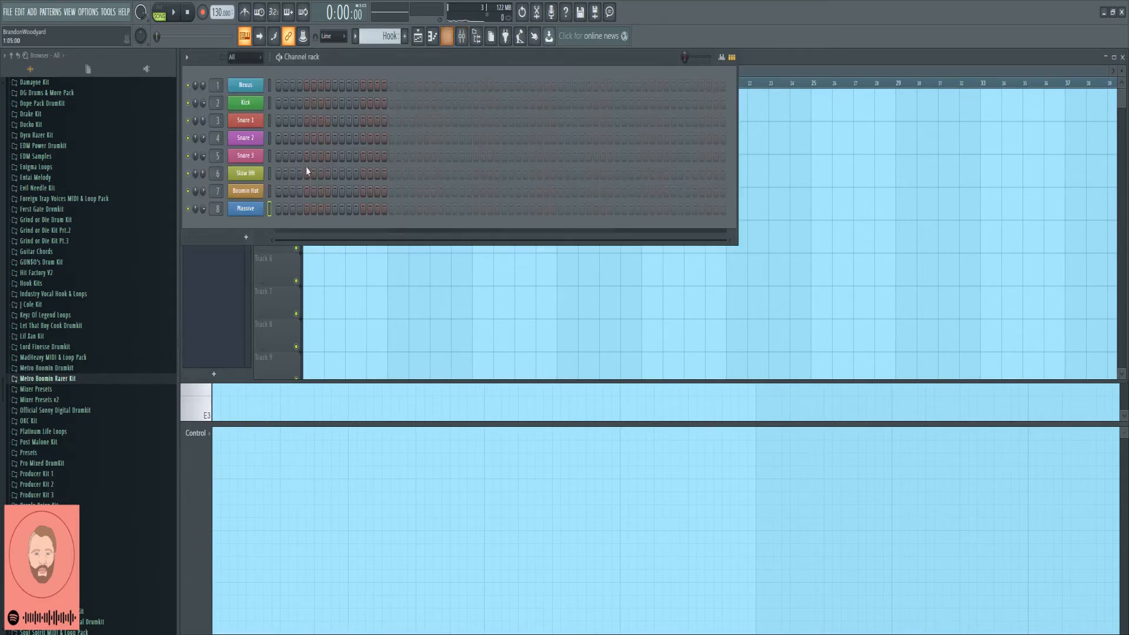
left_click(257, 228)
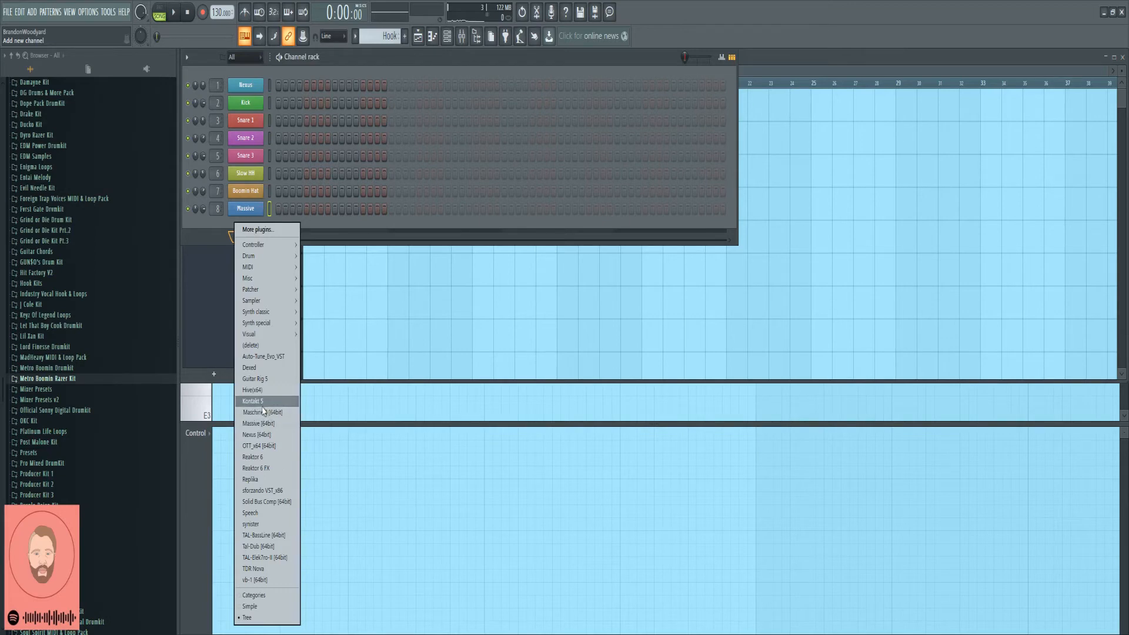
left_click(250, 426)
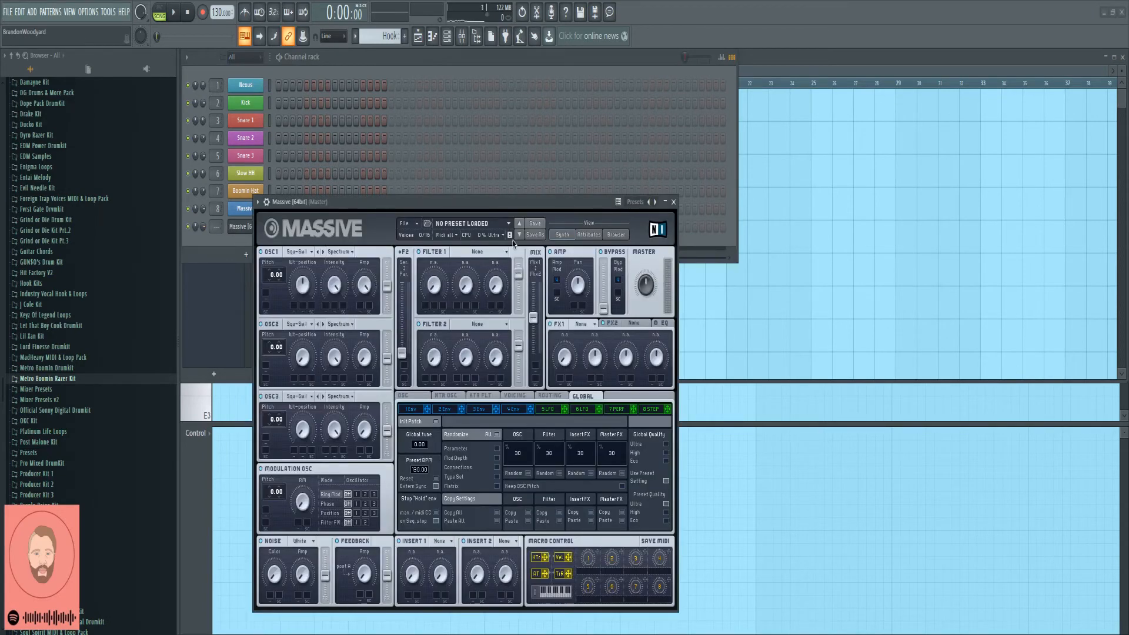
Step: Browse Massive's preset library through the expansion folders and load C64 Stab from Urban Arsenal 2
left_click(617, 235)
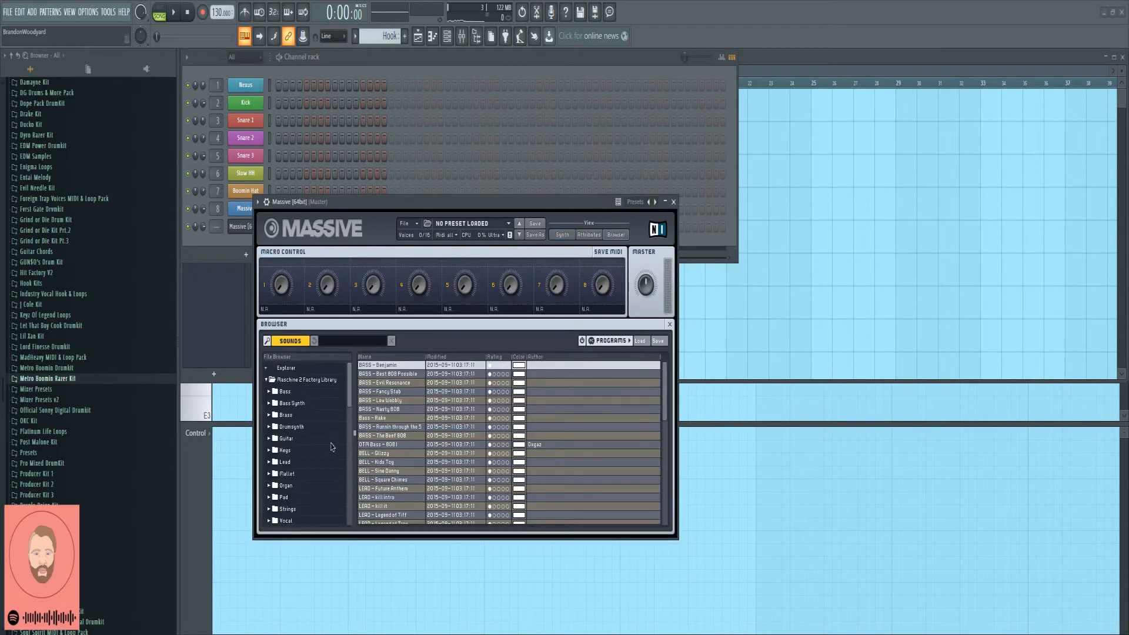
scroll(332, 447, "down", 5)
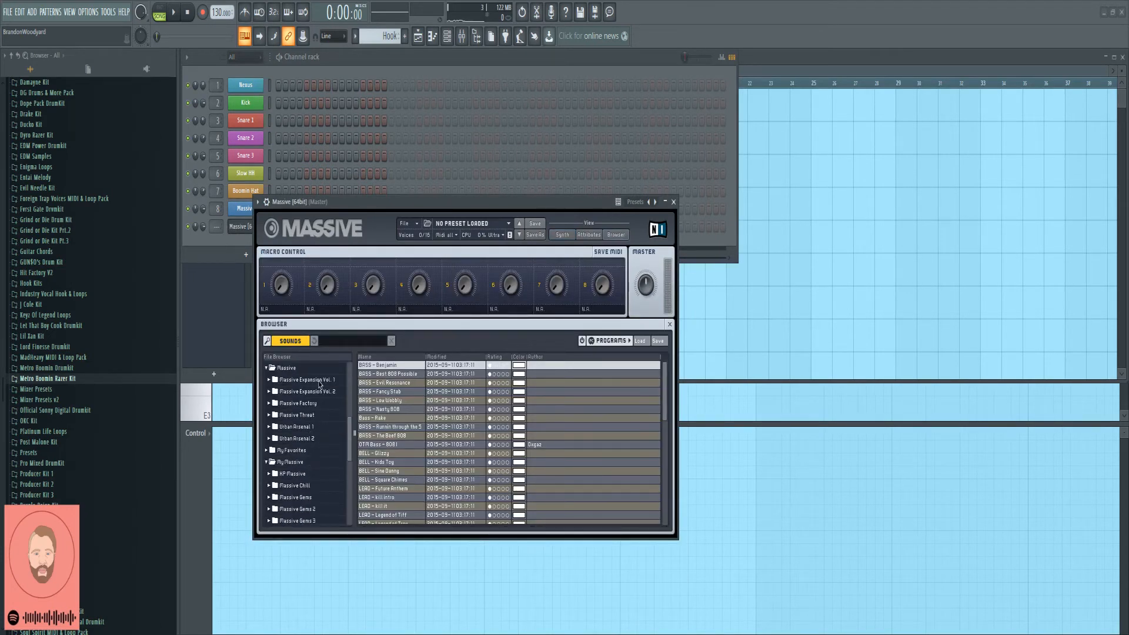
left_click(307, 391)
scroll(432, 408, "down", 5)
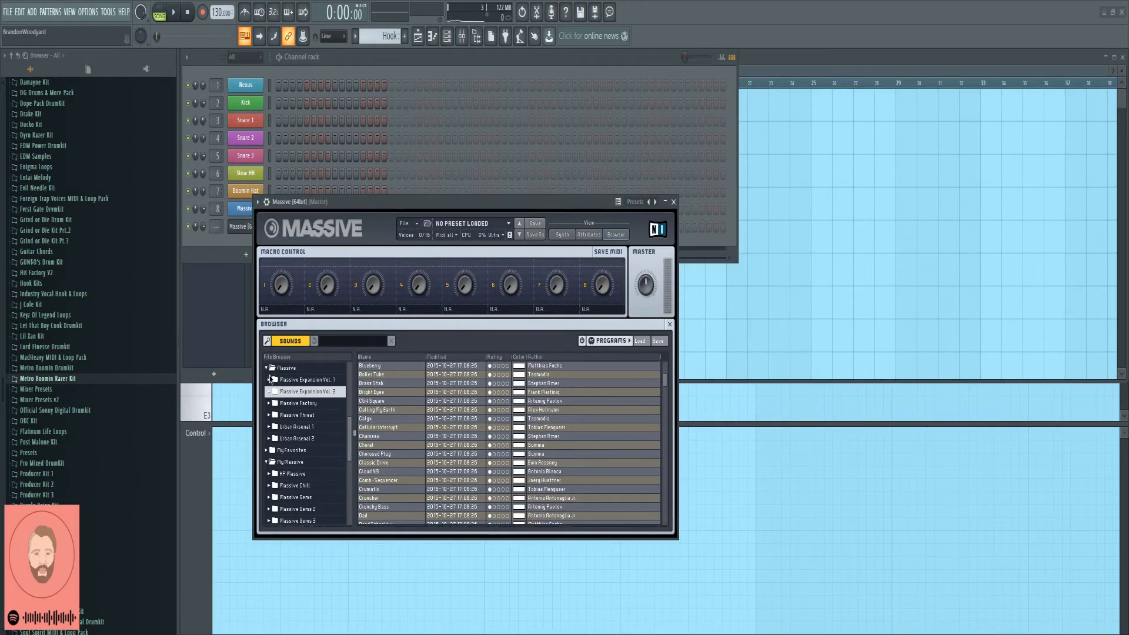
left_click(270, 381)
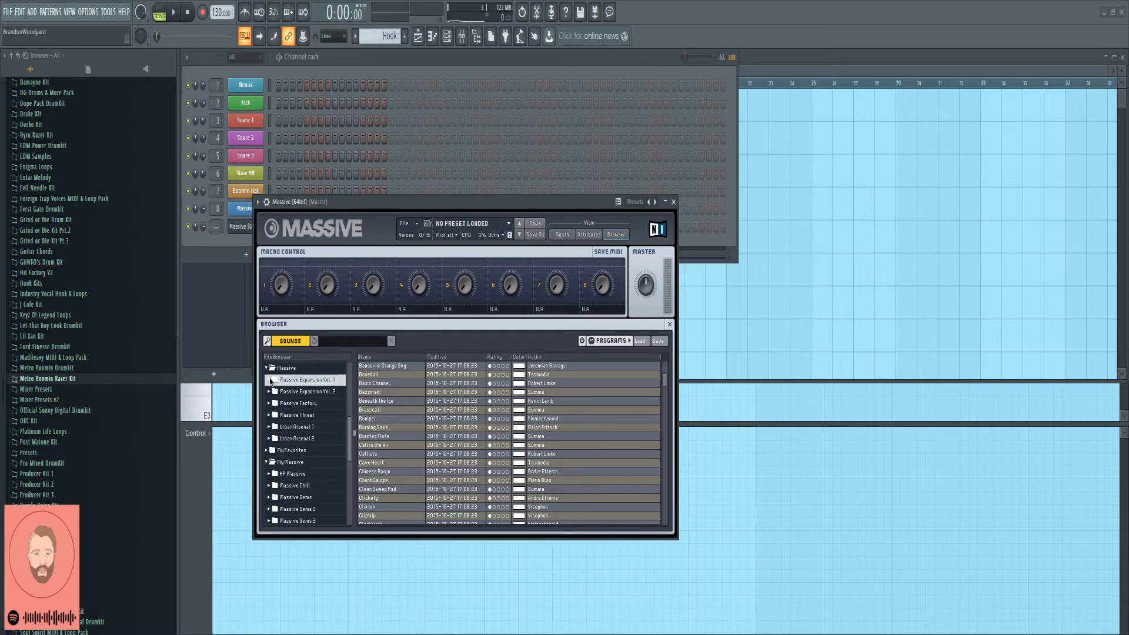
left_click(297, 439)
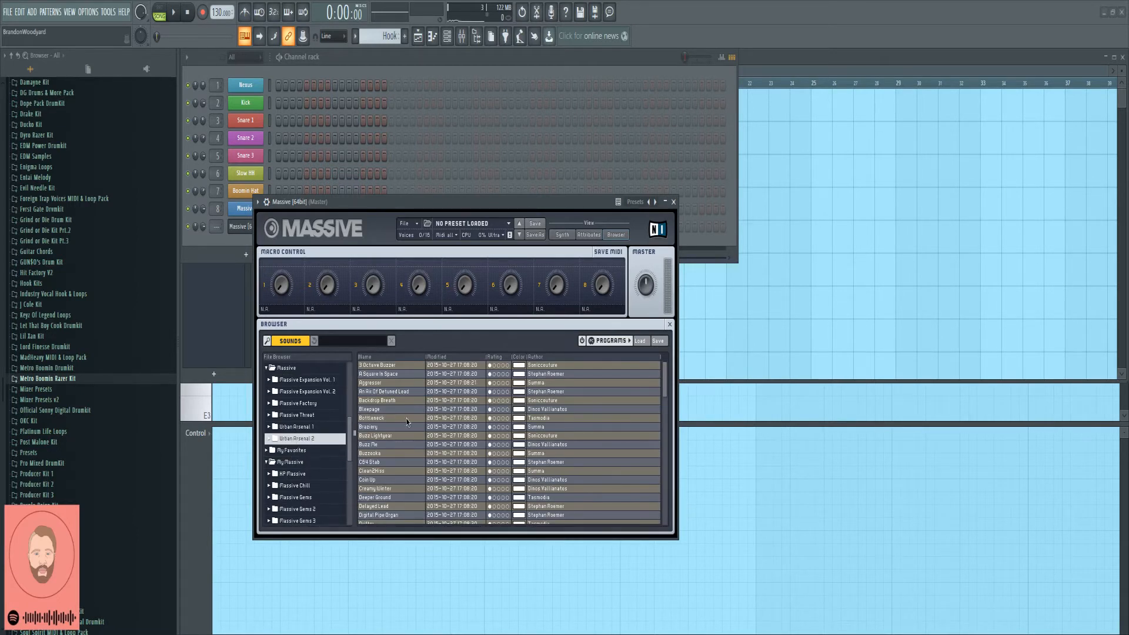
scroll(406, 421, "down", 2)
left_click(407, 421)
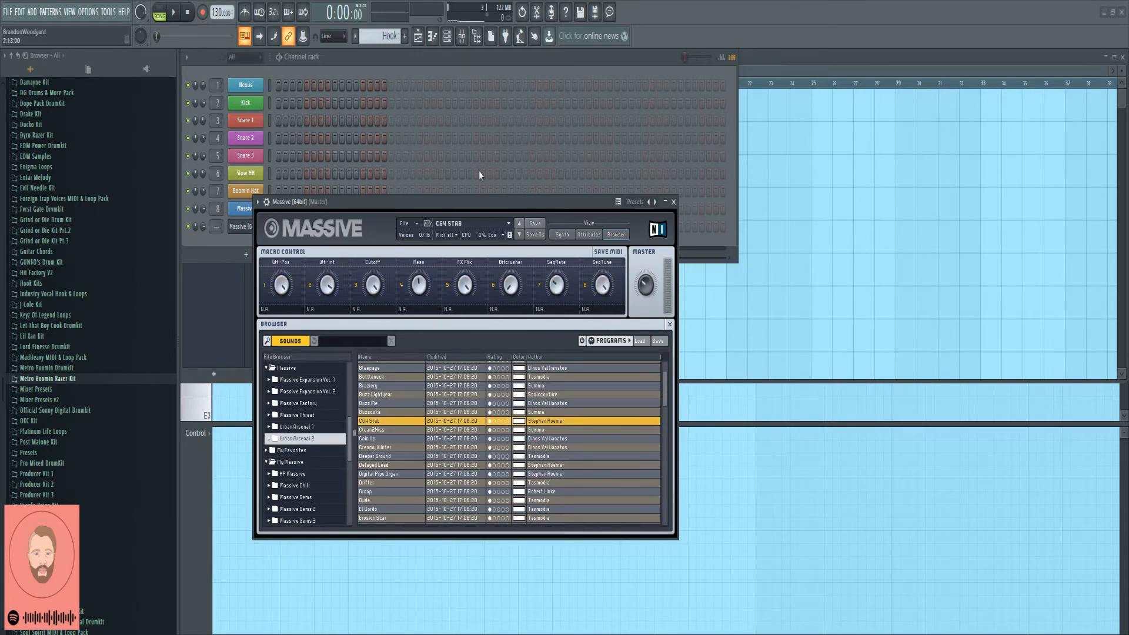
Step: Move the Massive window clear of the channel rack, activate the new channel's first step and audition it in pattern mode
left_click_drag(347, 202, 342, 315)
left_click(280, 228)
key("space")
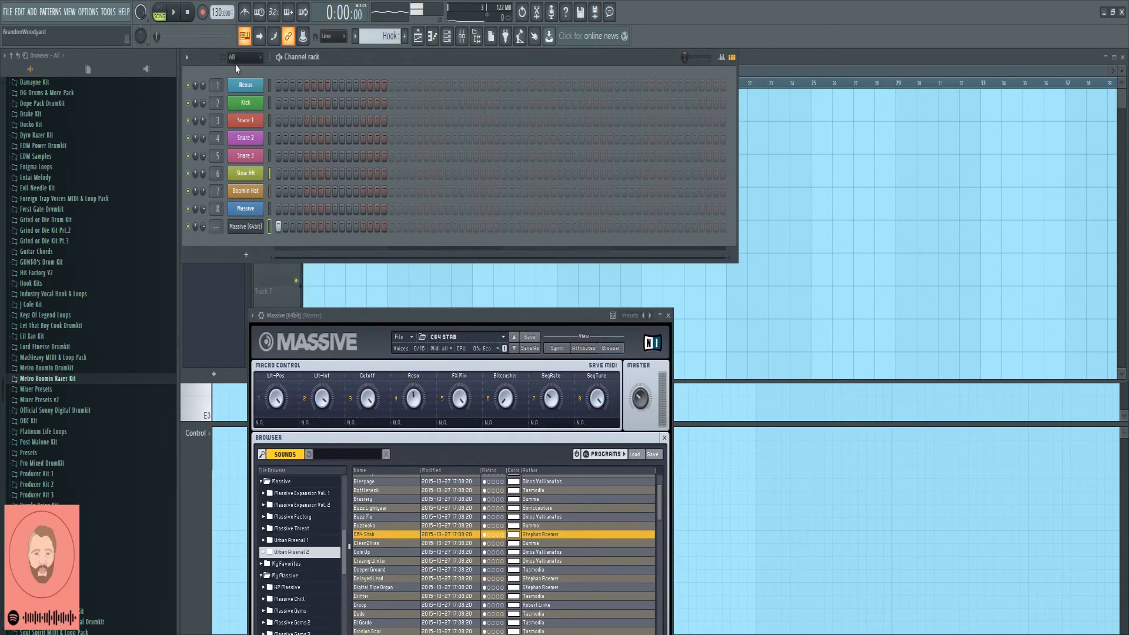
key("space")
Step: Advance through the Urban Arsenal 2 presets, auditioning Coin Up and Drifter
left_click(513, 349)
left_click(514, 349)
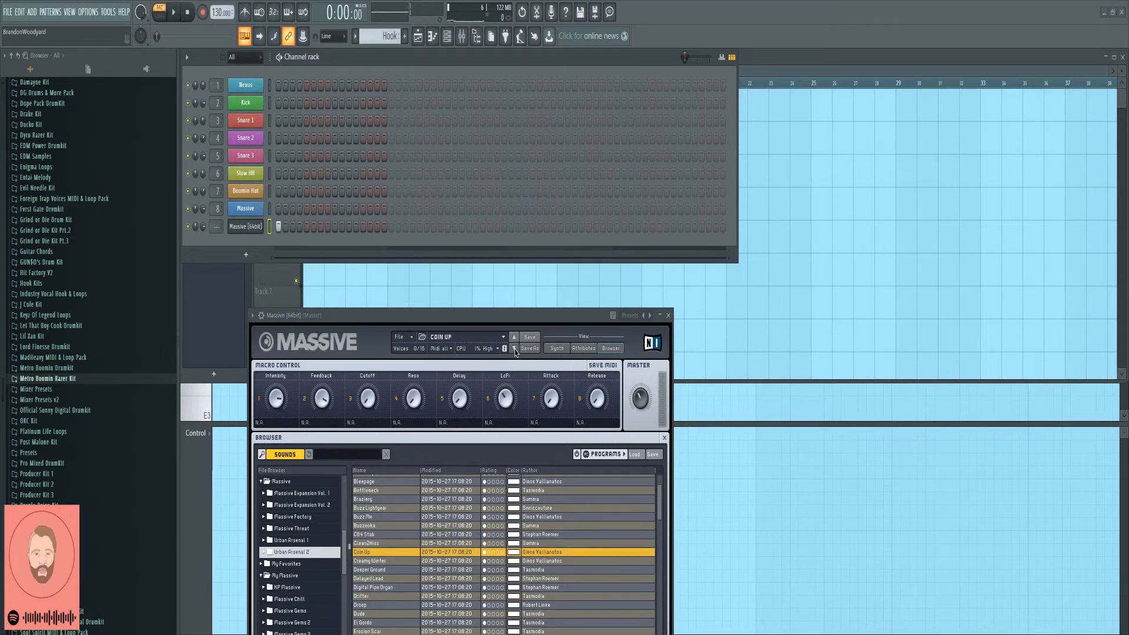
left_click(173, 13)
left_click(188, 13)
left_click(514, 348)
left_click(514, 348)
left_click(514, 349)
left_click(514, 348)
left_click(514, 349)
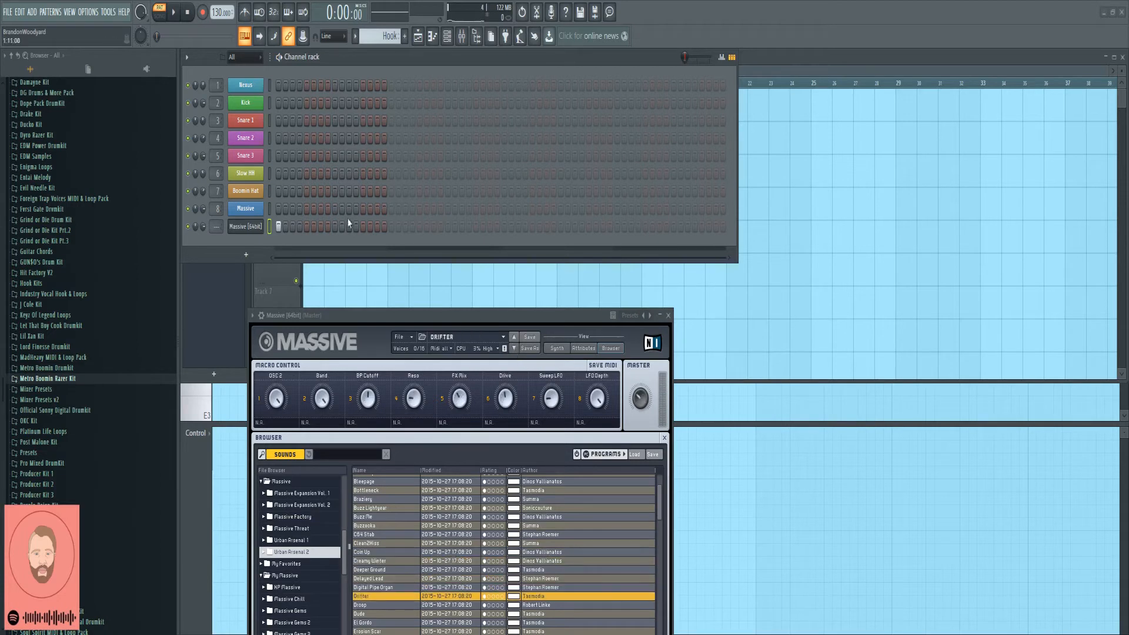
left_click(173, 15)
left_click(187, 13)
Step: Load the LEAD - Legend of Trey preset from the OVO Presets folder and audition it
scroll(275, 611, "down", 4)
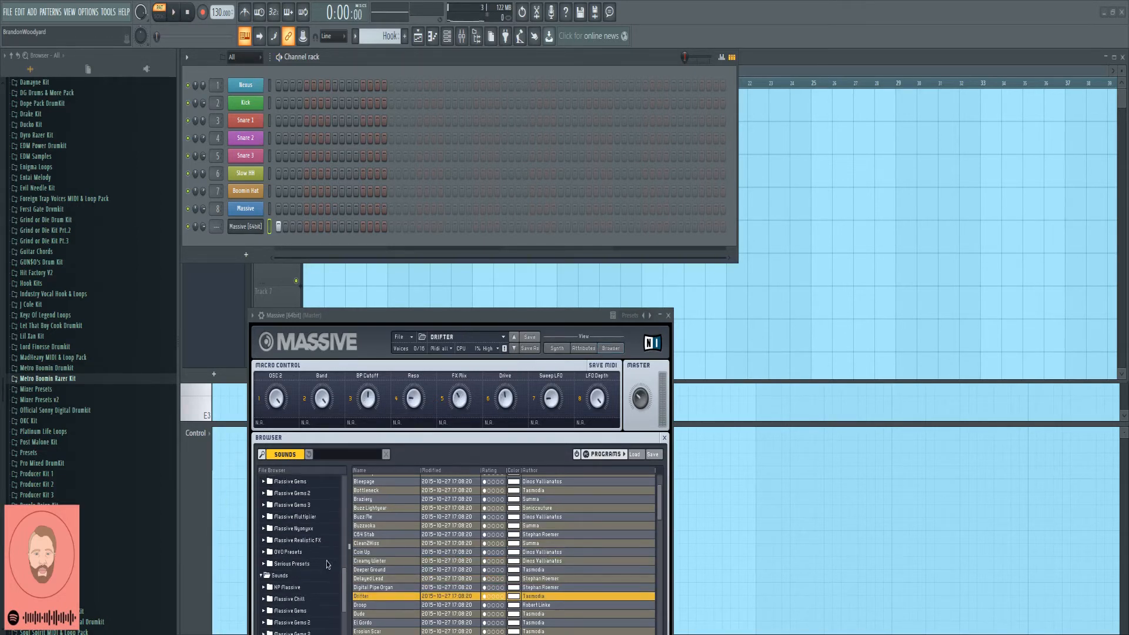
left_click(291, 596)
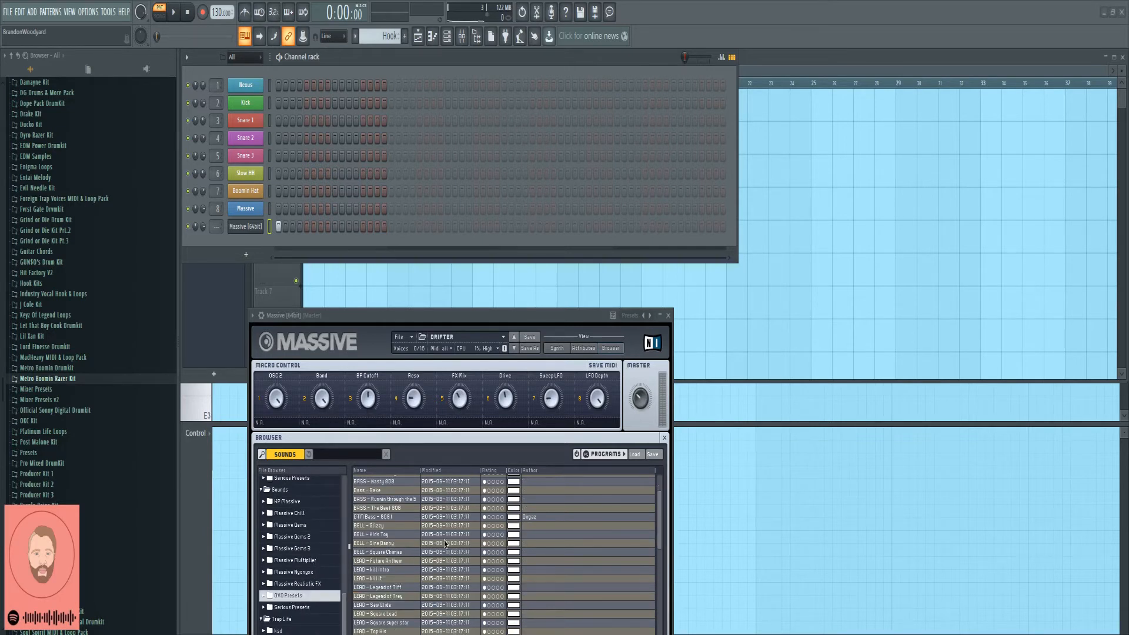
scroll(446, 544, "down", 1)
left_click(389, 563)
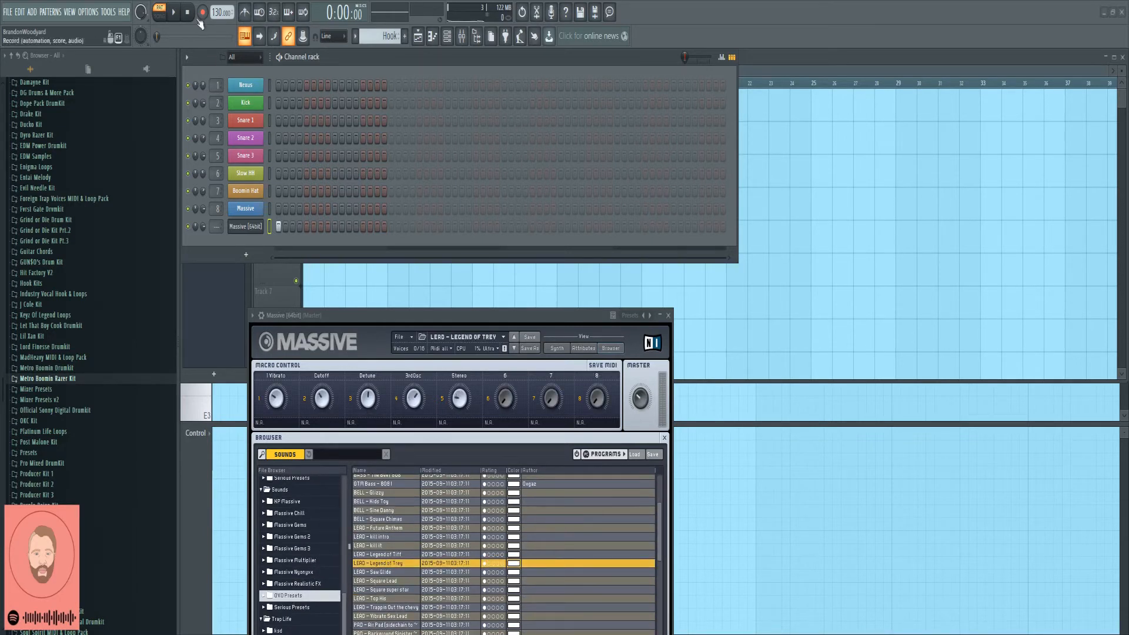
left_click(174, 13)
left_click(189, 14)
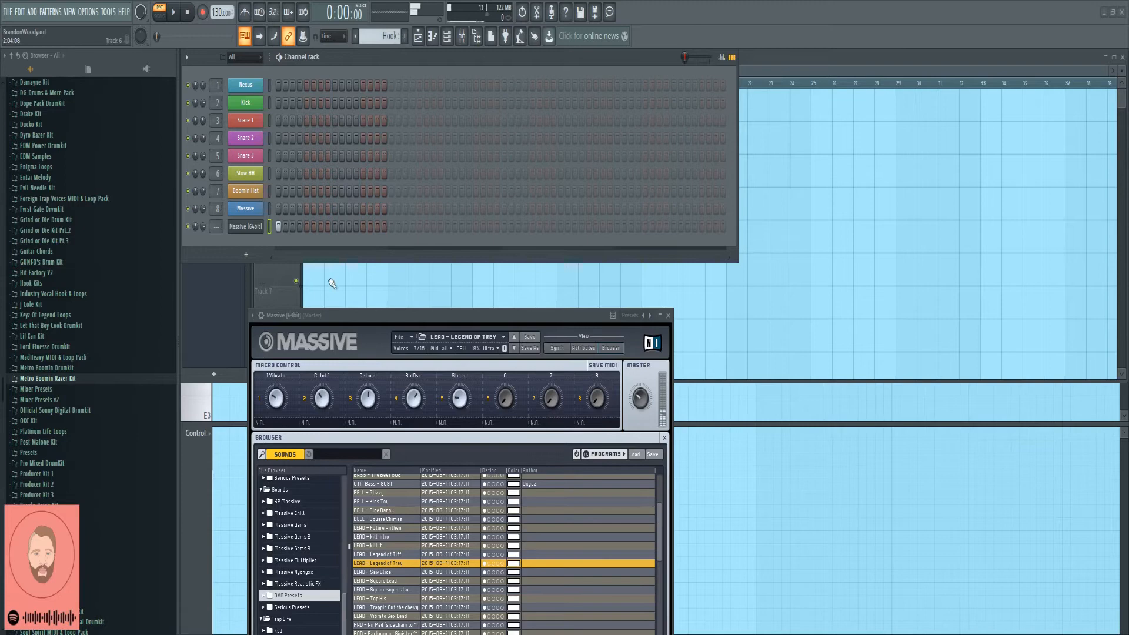
Step: Open the new Massive channel's piano roll, place a half-bar G3 note at the start of bar 1 and audition it
right_click(258, 227)
left_click(282, 225)
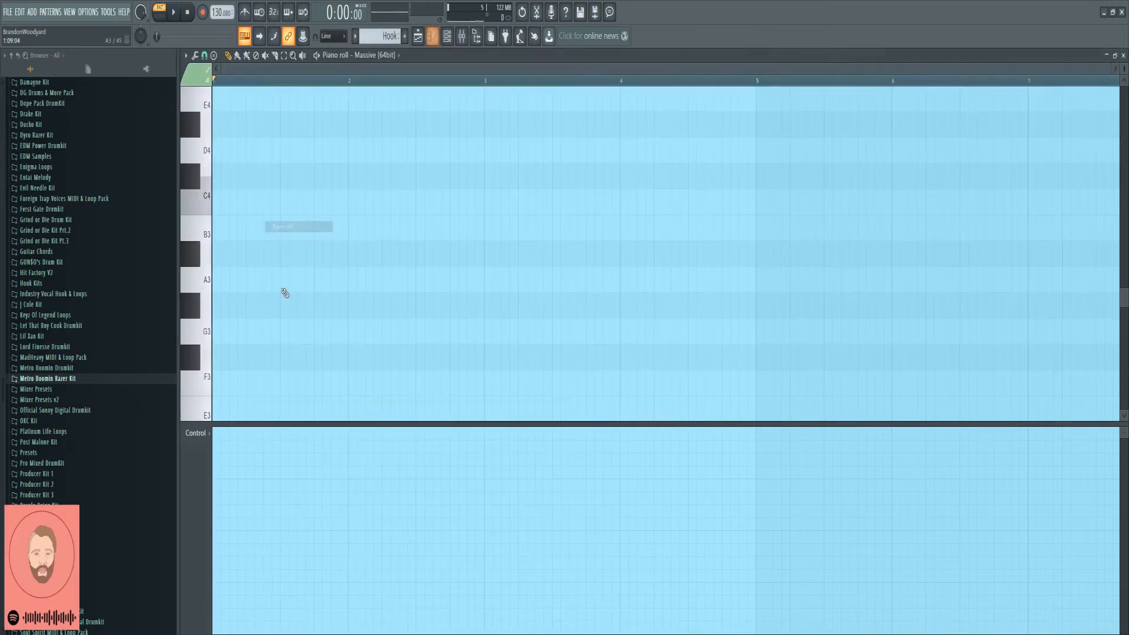
left_click(209, 382)
scroll(212, 334, "down", 3)
left_click_drag(203, 277, 211, 235)
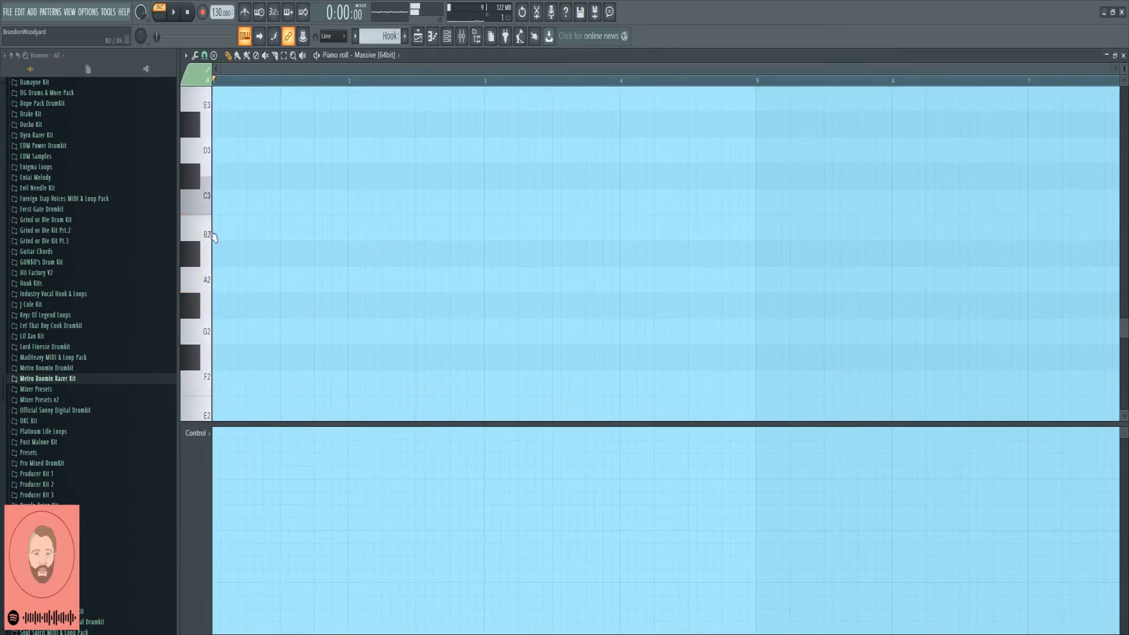
scroll(212, 235, "up", 3)
left_click(206, 332)
left_click(219, 331)
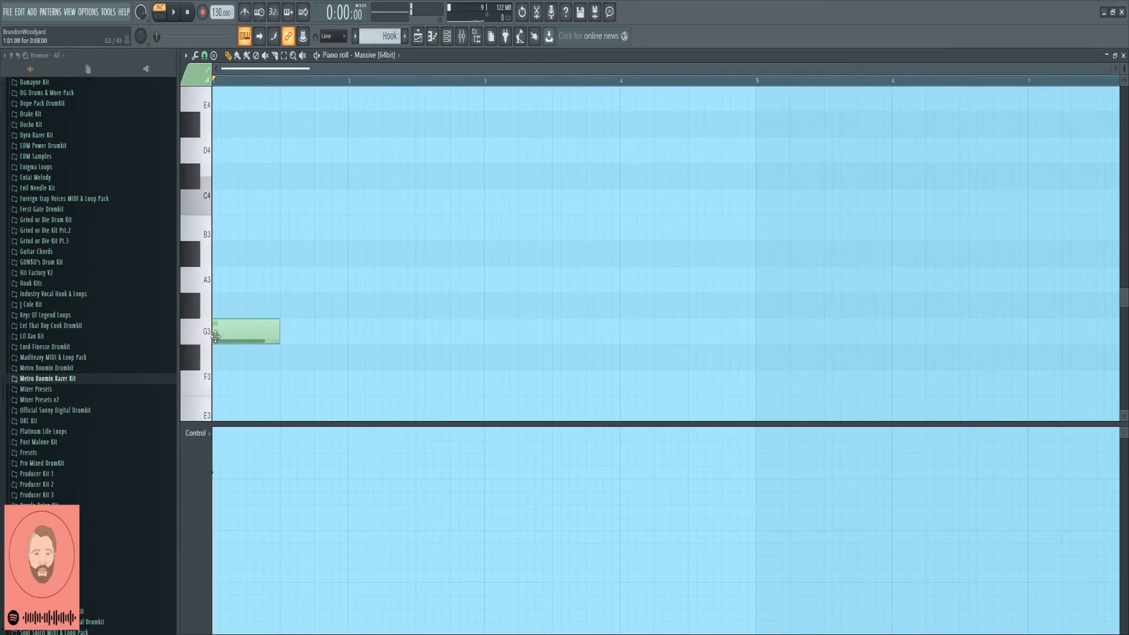
key("space")
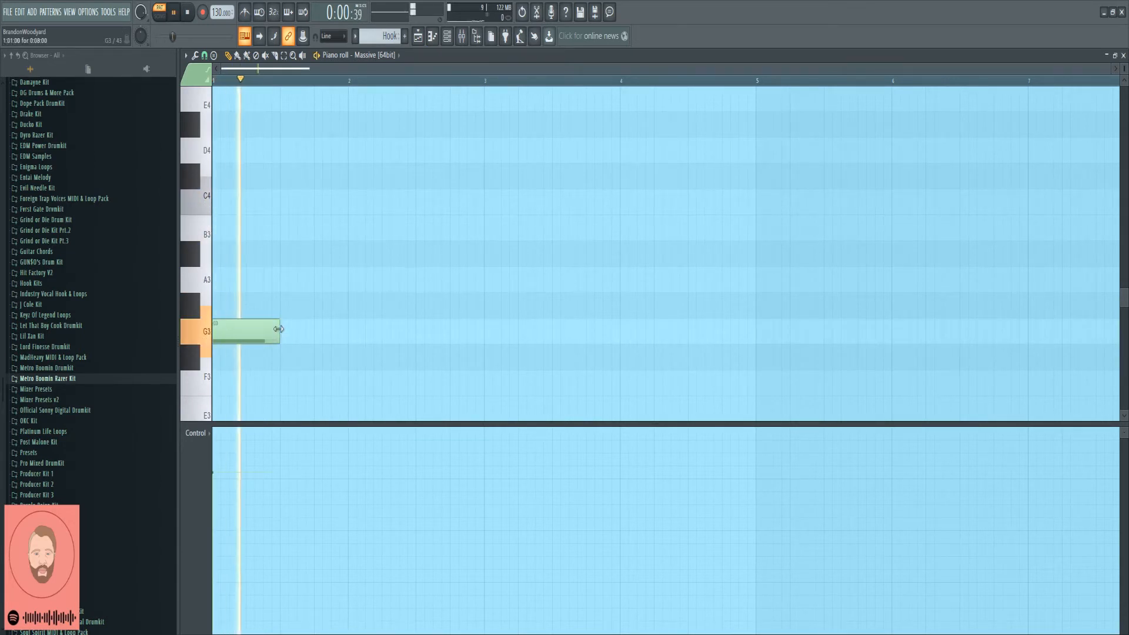
key("space")
Step: Place the Hook pattern at bar 1 on Track 3 of the playlist and play the arrangement in song mode
left_click(418, 36)
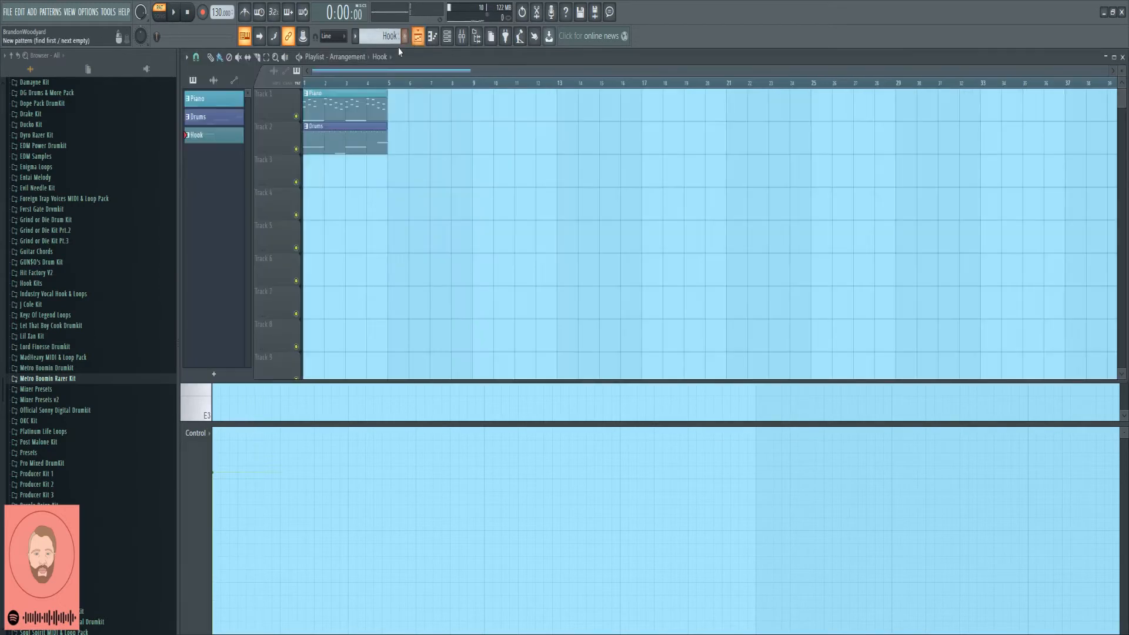
left_click(310, 171)
key("space")
left_click(199, 22)
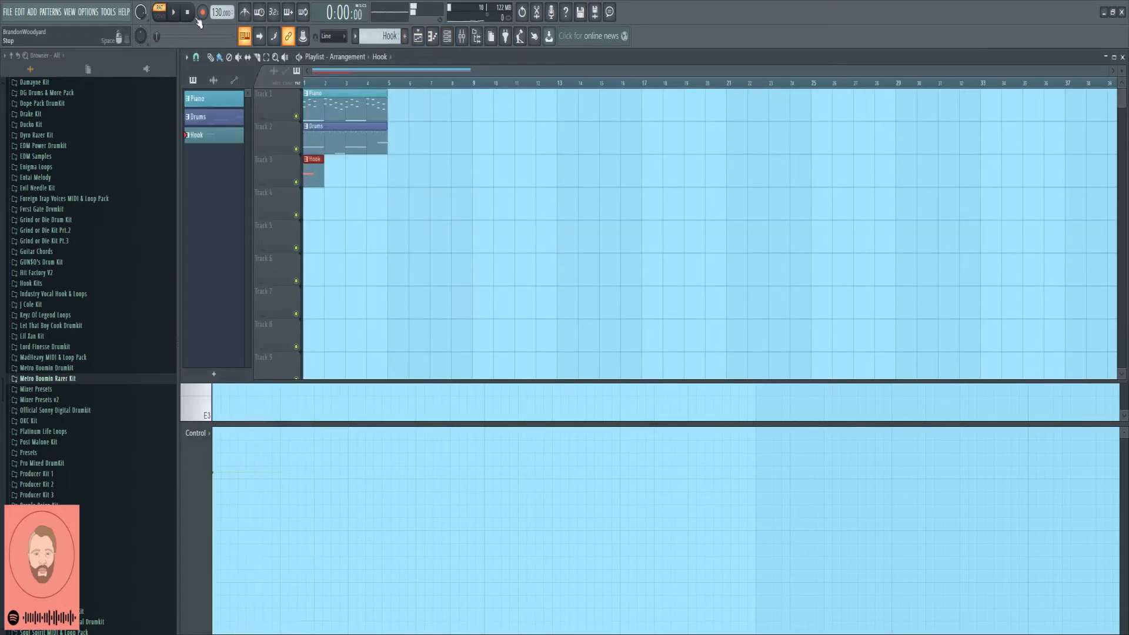
left_click(159, 14)
key("space")
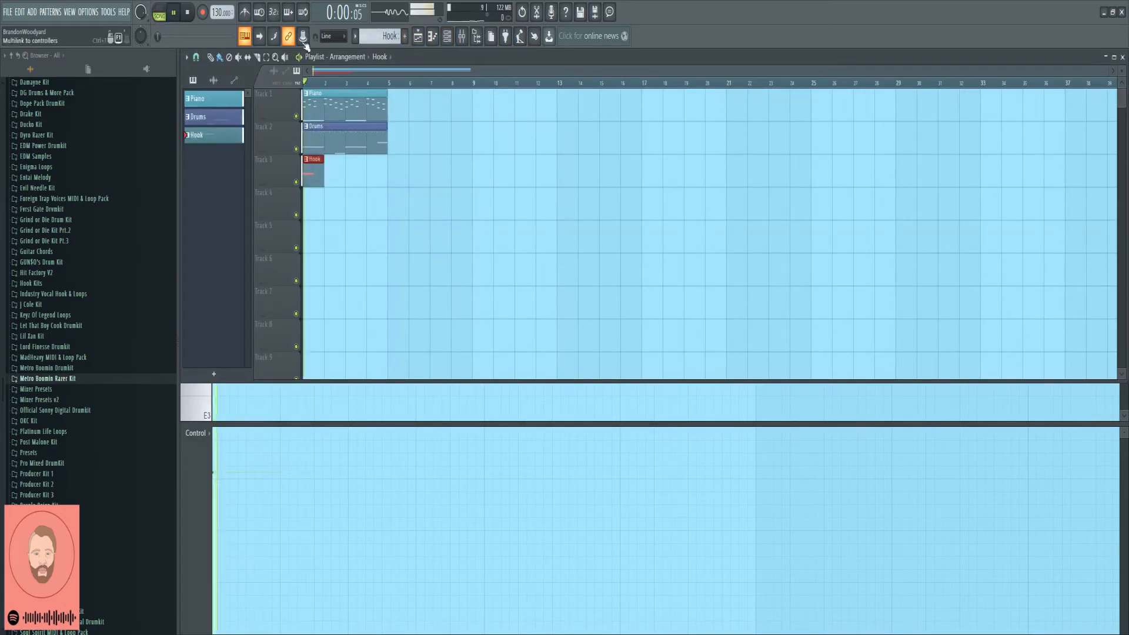
Step: Switch the new Massive channel's preset to LEAD - Square Lead and play it with the arrangement
left_click(448, 38)
key("space")
left_click(254, 228)
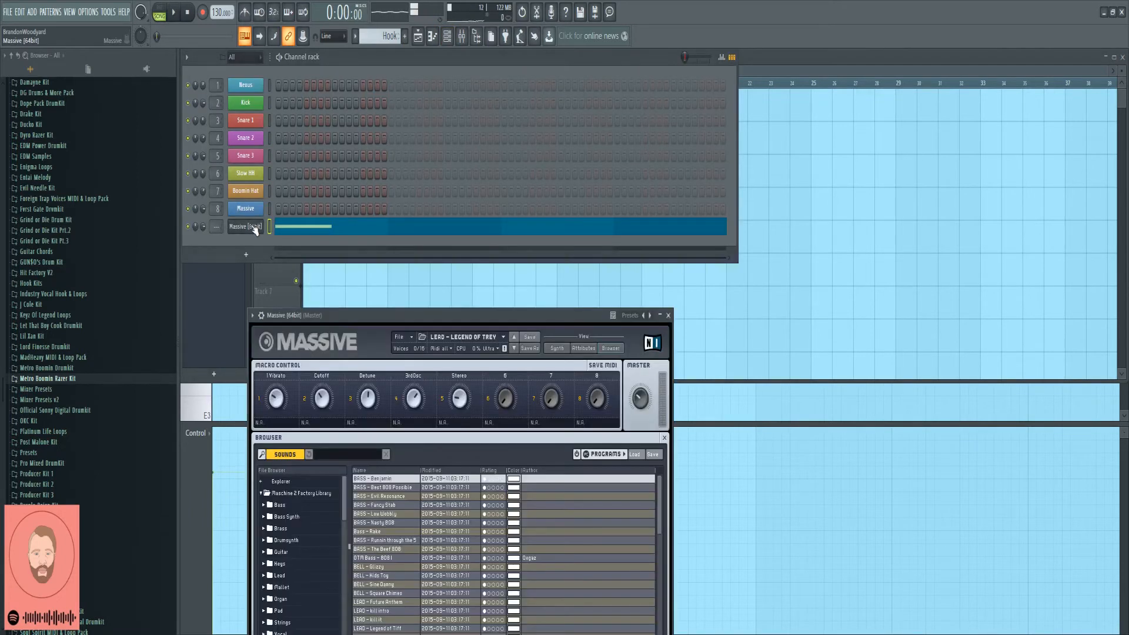
left_click(514, 350)
left_click(514, 349)
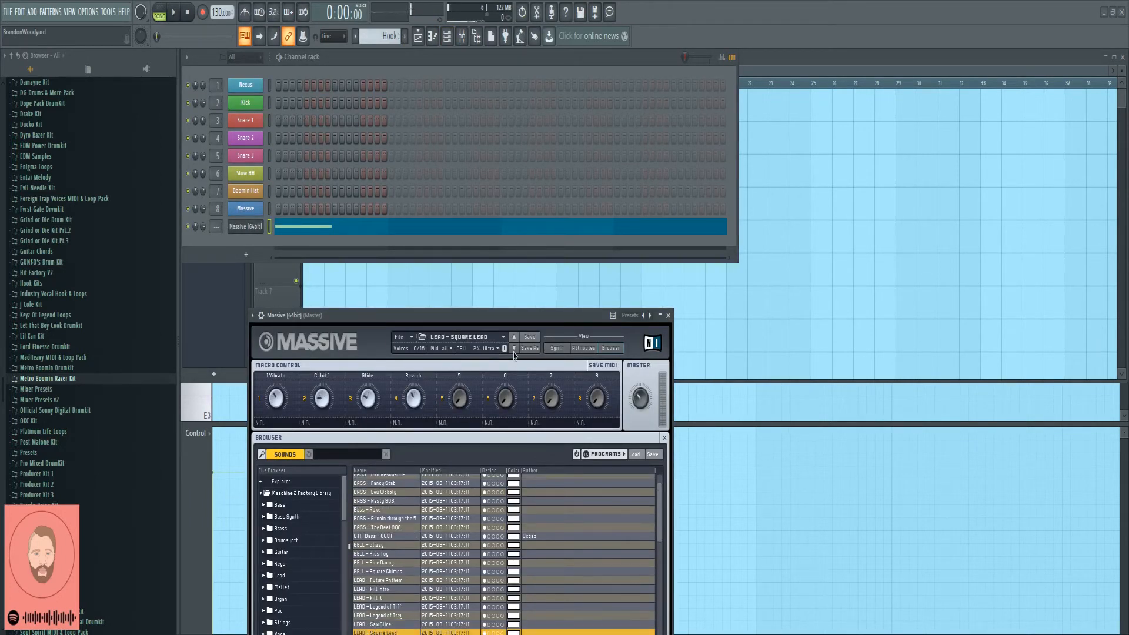
left_click(176, 12)
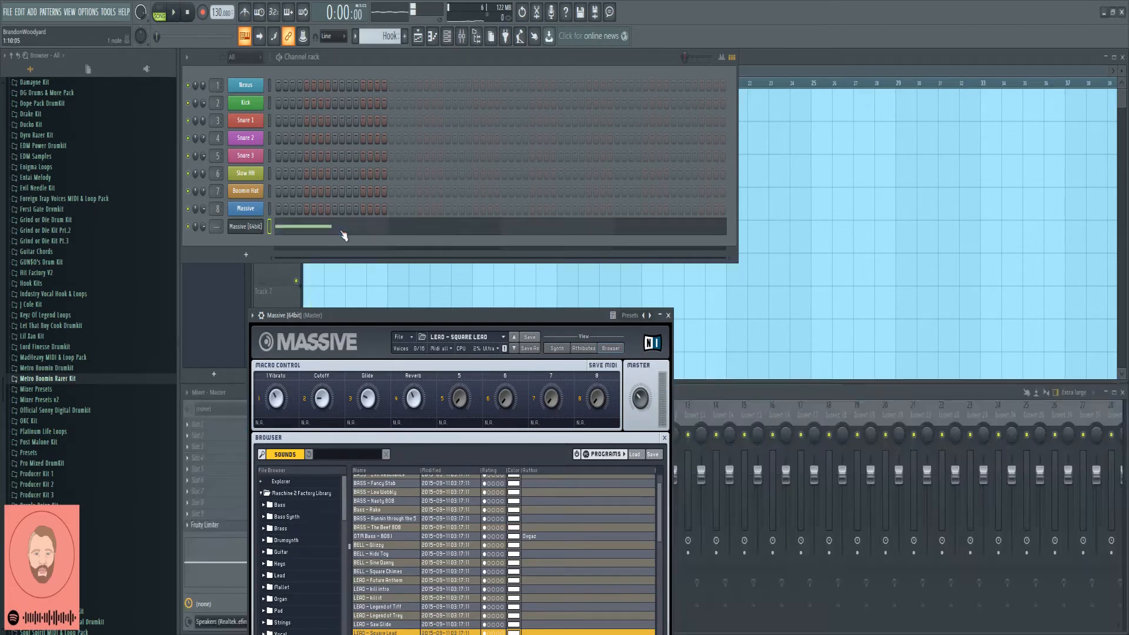
Step: In the second Massive's piano roll, lengthen the G3 note to one and a half bars and add an equally long G#3 after it
left_click(343, 228)
key("space")
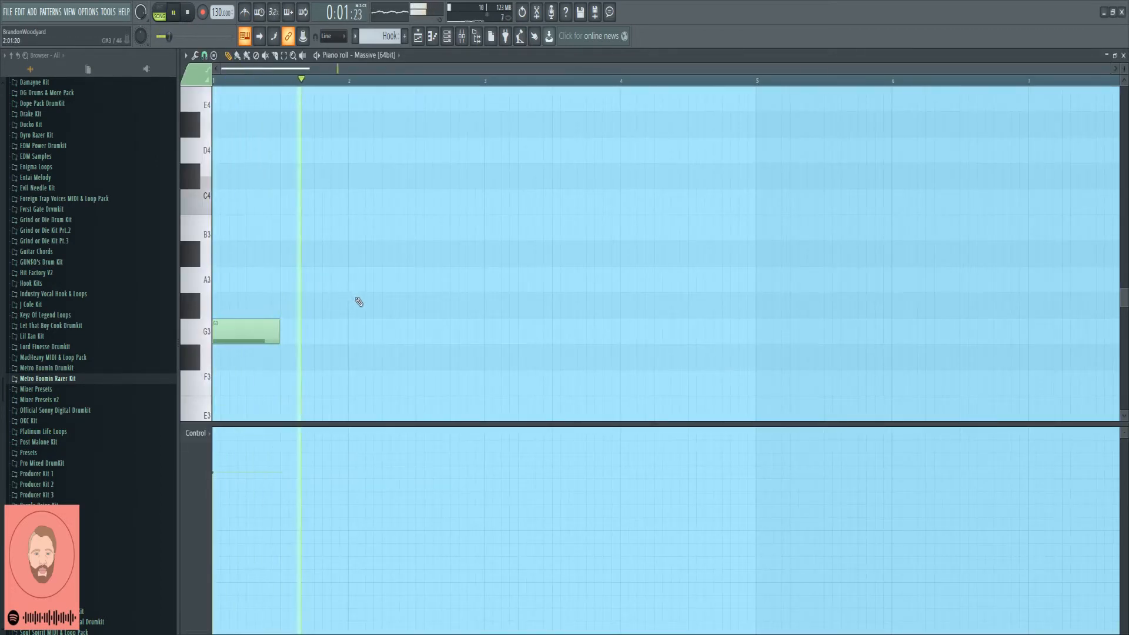
key("space")
left_click_drag(421, 286, 421, 307)
left_click_drag(286, 334, 420, 335)
left_click_drag(483, 306, 619, 311)
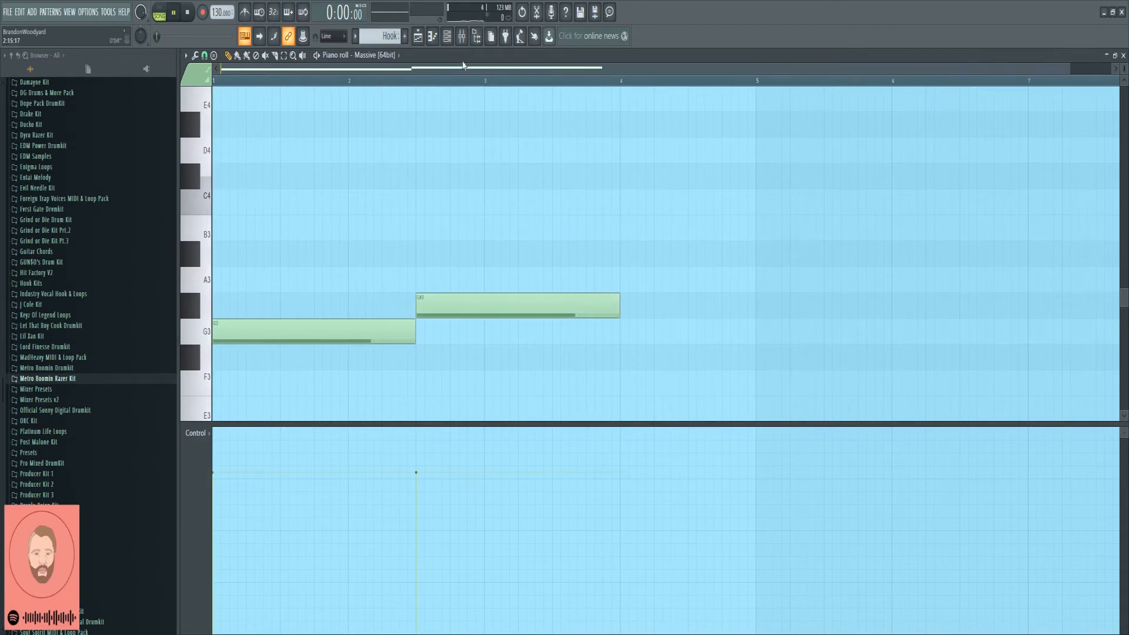
Step: Play the arrangement and lower the second Massive channel's volume in the channel rack
key("space")
left_click(448, 40)
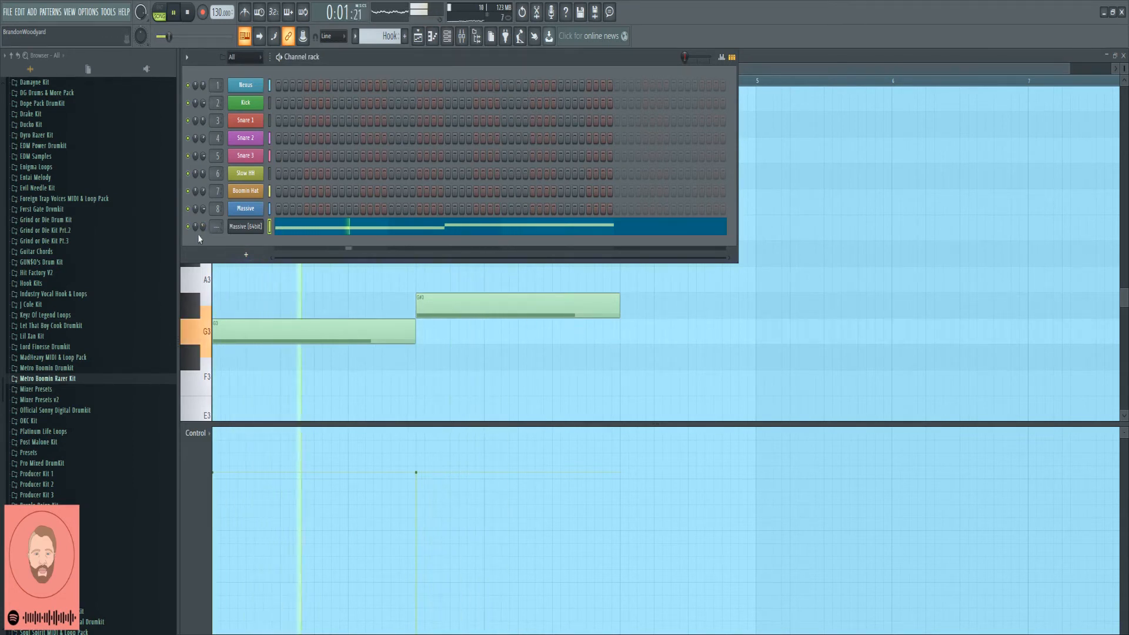
left_click_drag(202, 226, 203, 240)
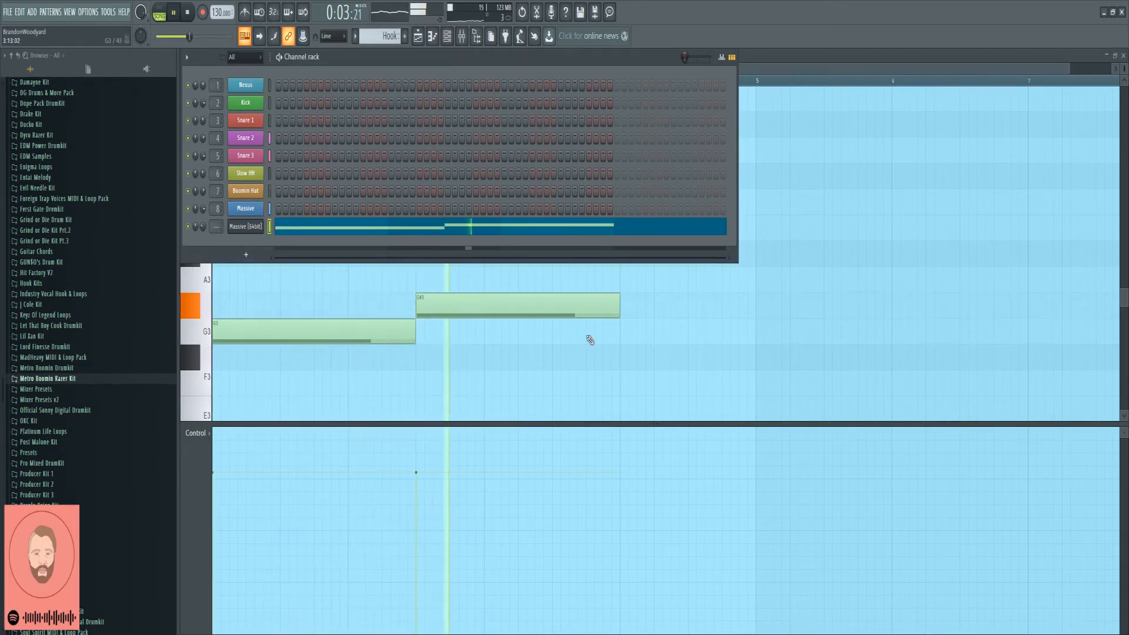
key("space")
Step: Shorten the G#3 to half a bar, add a one-and-a-half-bar G3 at bar 3 and a half-bar C4 ending at bar 5
key("F6")
left_click_drag(614, 303, 484, 314)
left_click(487, 331)
left_click_drag(551, 332, 690, 203)
left_click(691, 312)
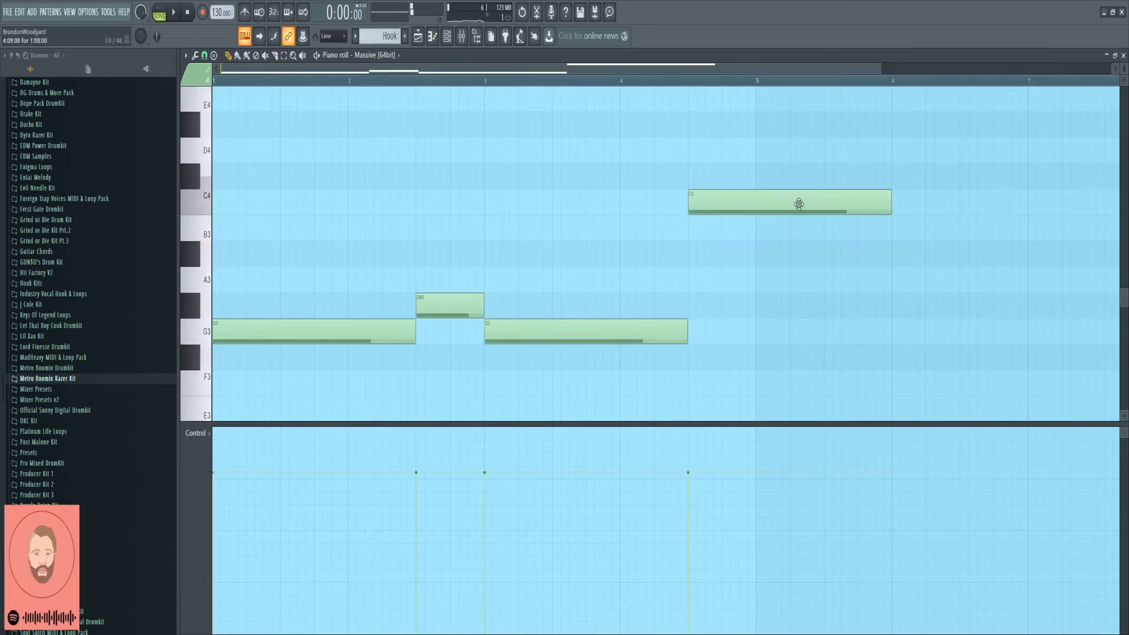
key("space")
left_click_drag(890, 206, 751, 224)
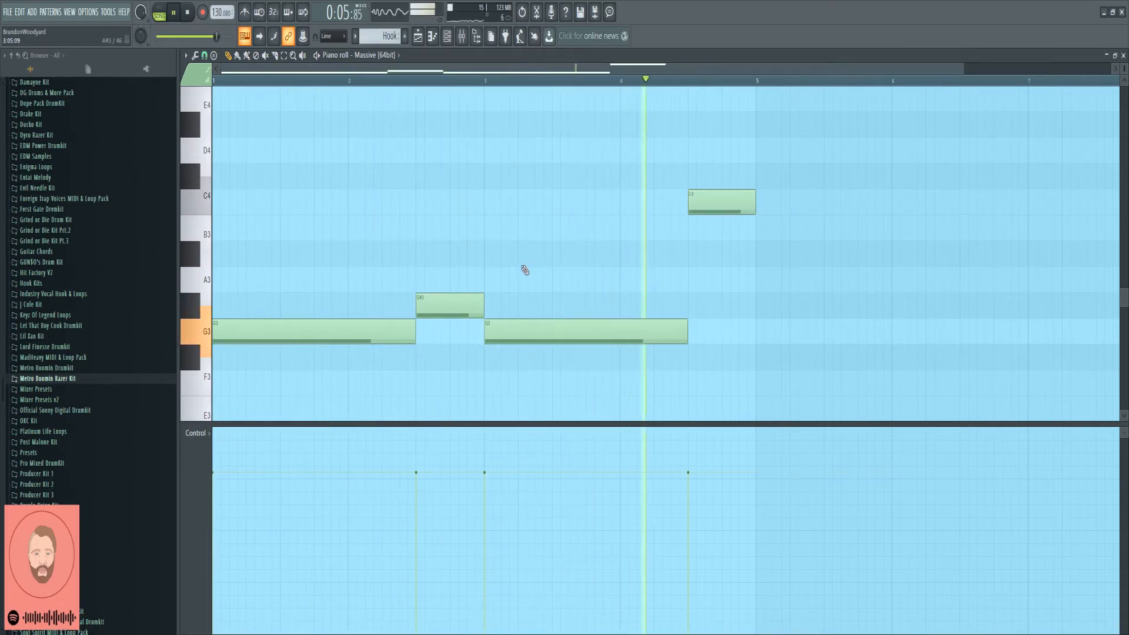
Step: Show the channel rack and mixer, stop playback, and rename the second Massive channel to Massive 2 with a teal color
left_click(449, 40)
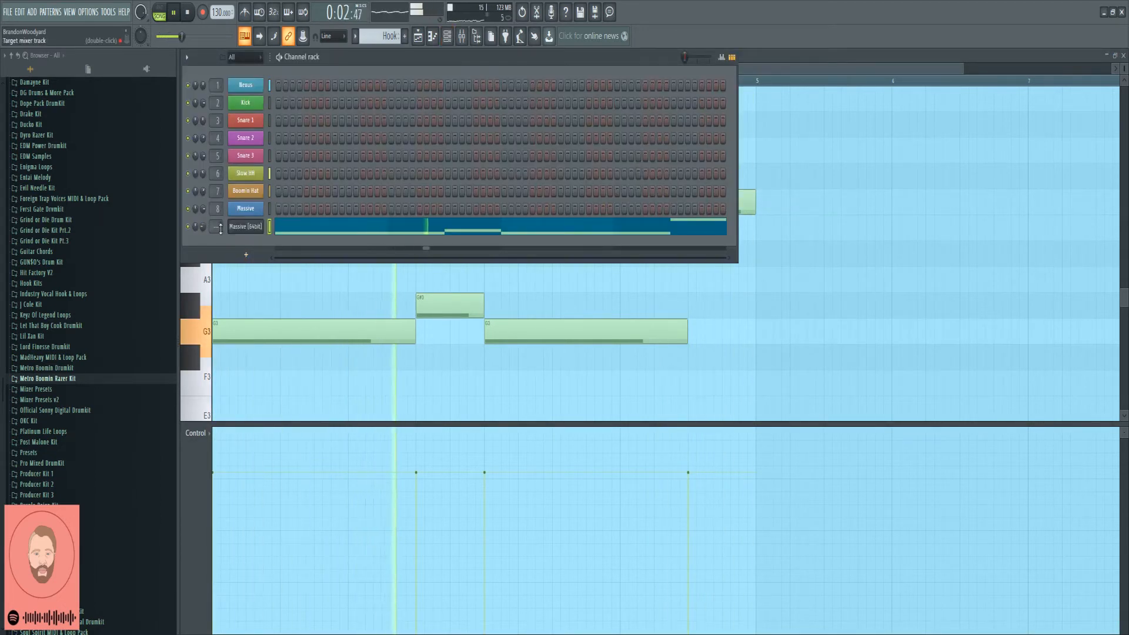
left_click(461, 37)
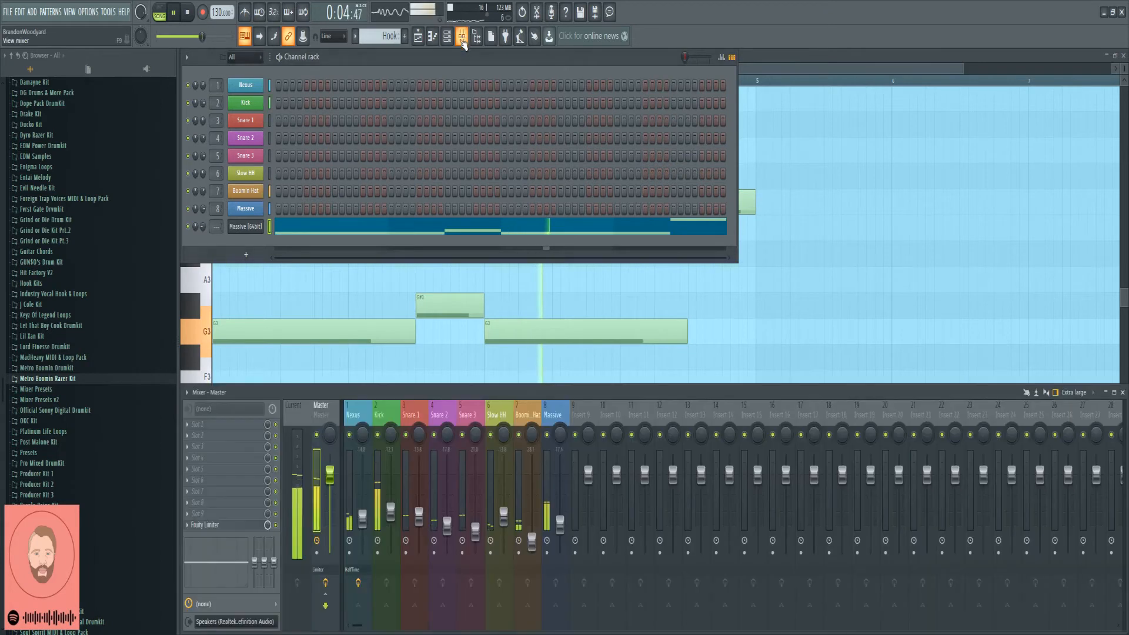
key("space")
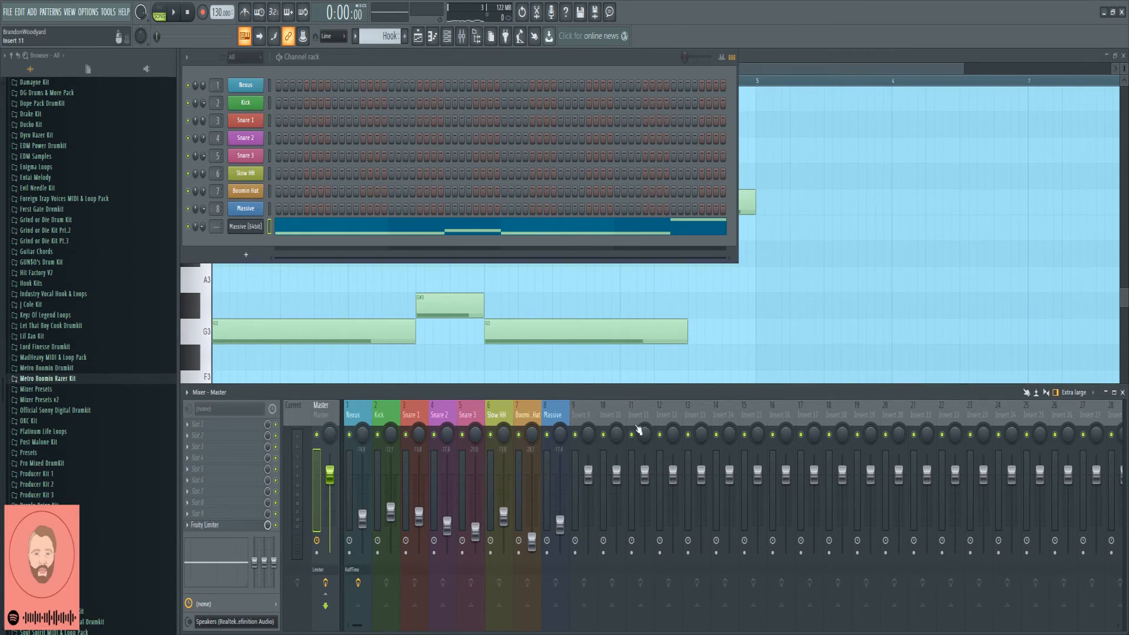
right_click(248, 233)
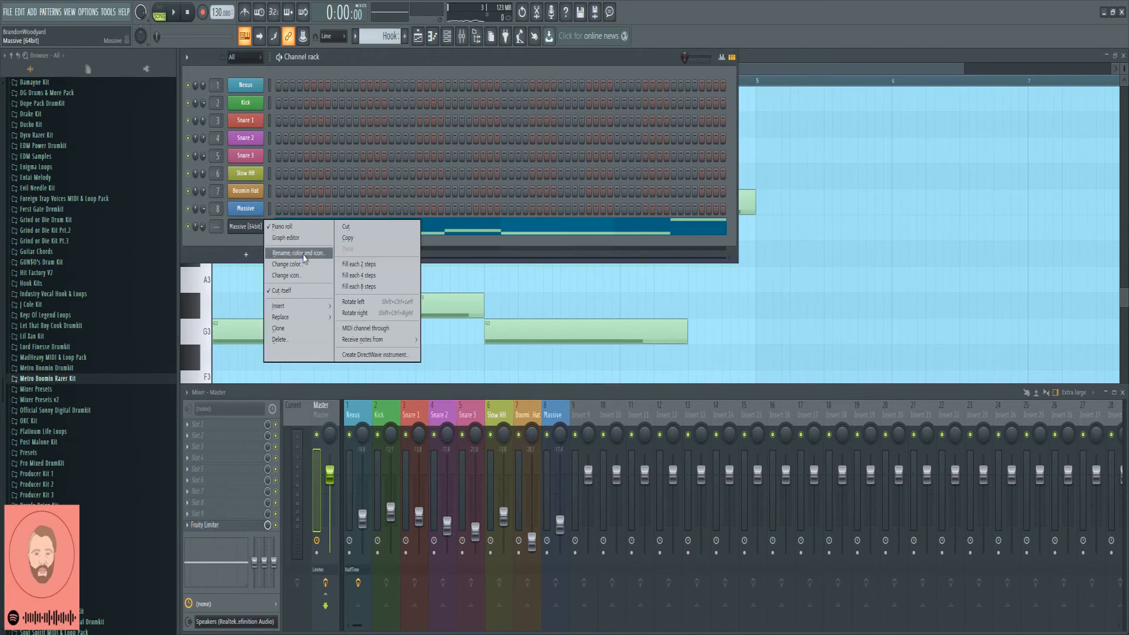
left_click(276, 251)
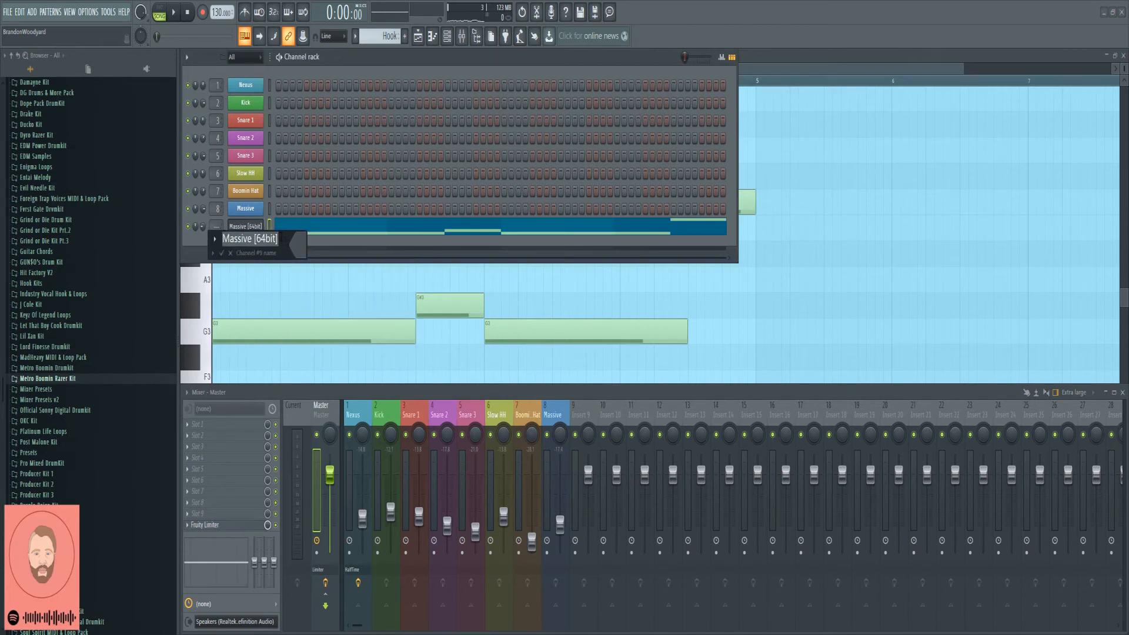
type("Mas")
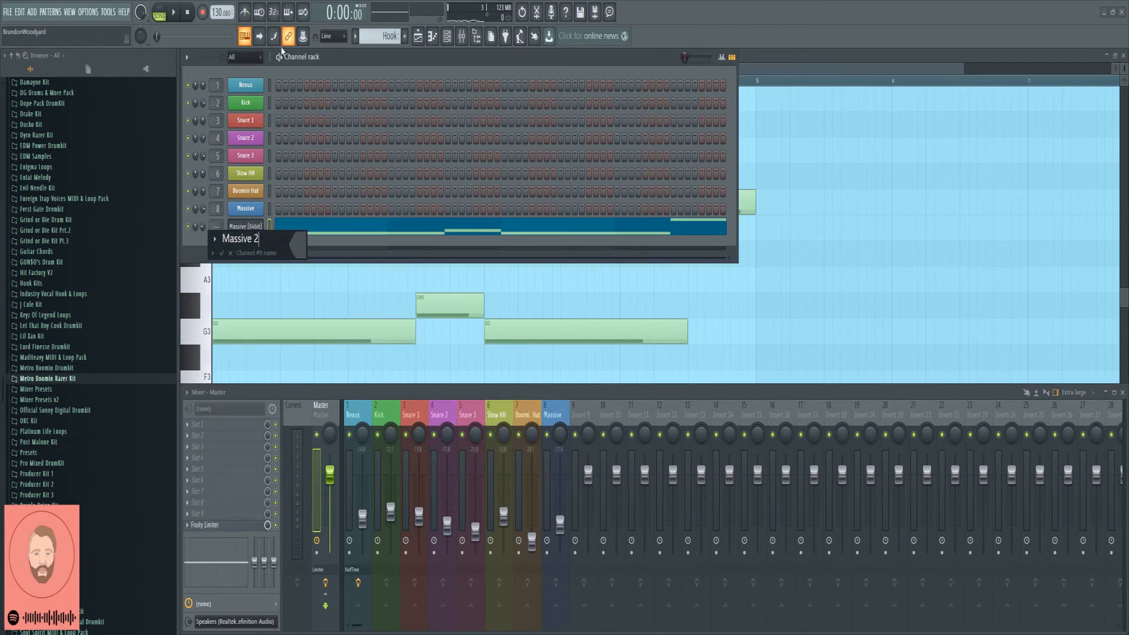
left_click(299, 252)
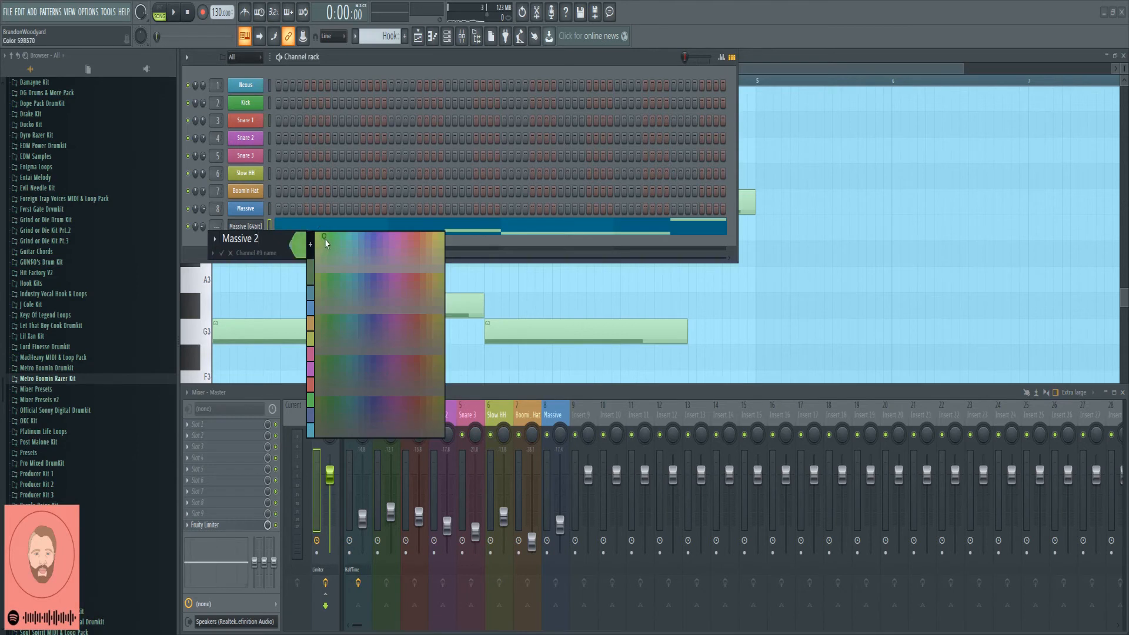
left_click(351, 235)
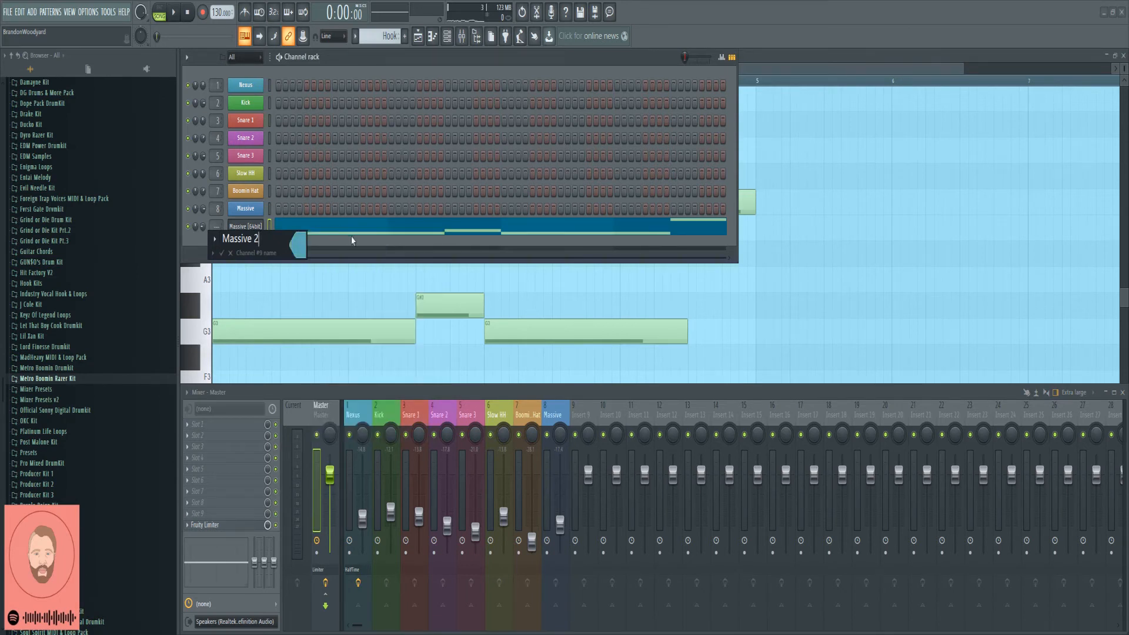
key("Return")
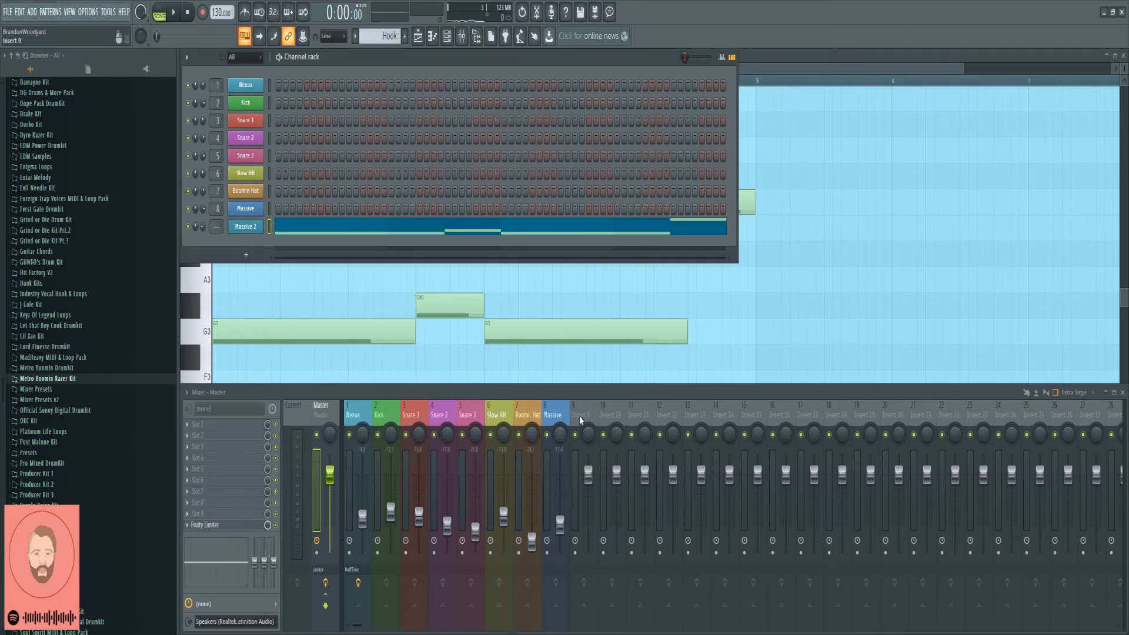
Step: Route the Massive 2 channel to mixer insert 9 and lower its fader while the arrangement plays
left_click(579, 415)
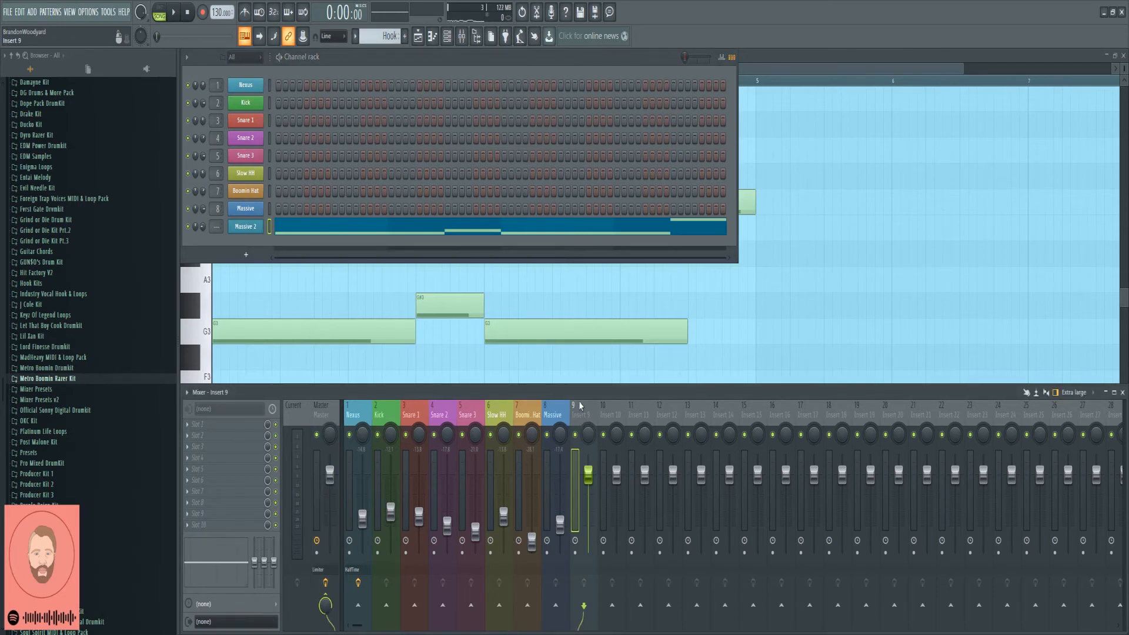
key("ctrl+l")
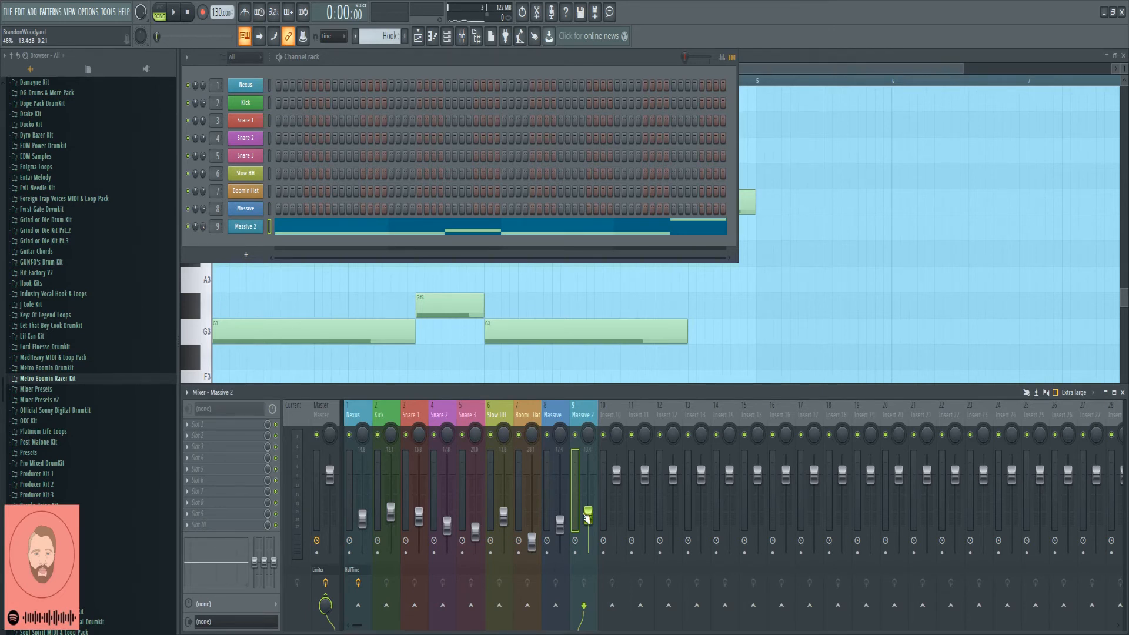
key("space")
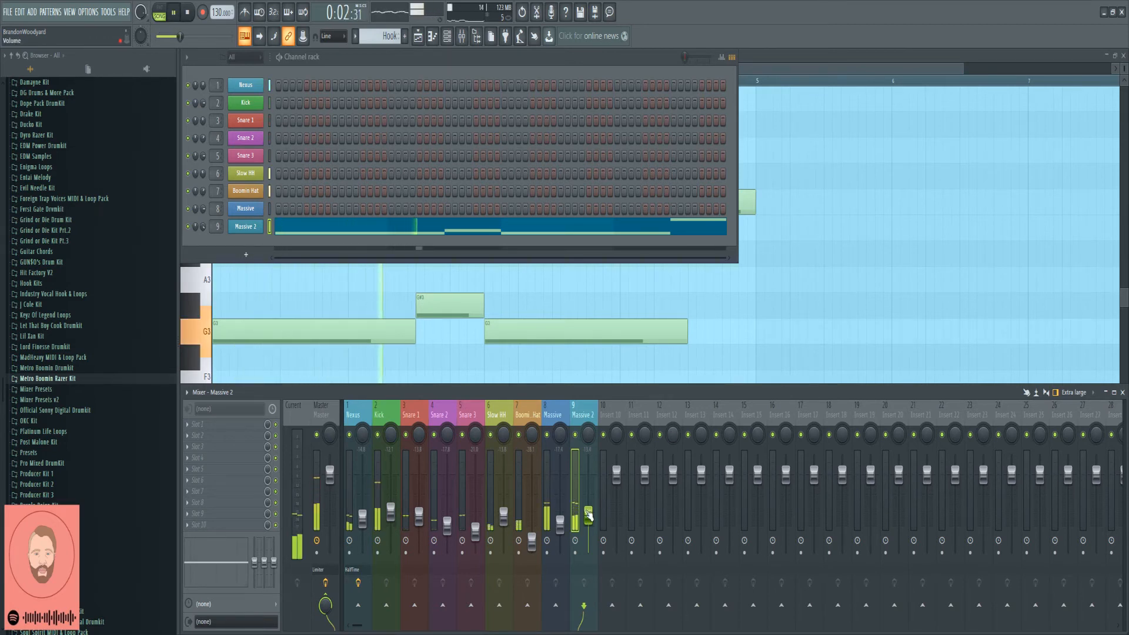
left_click_drag(588, 515, 589, 535)
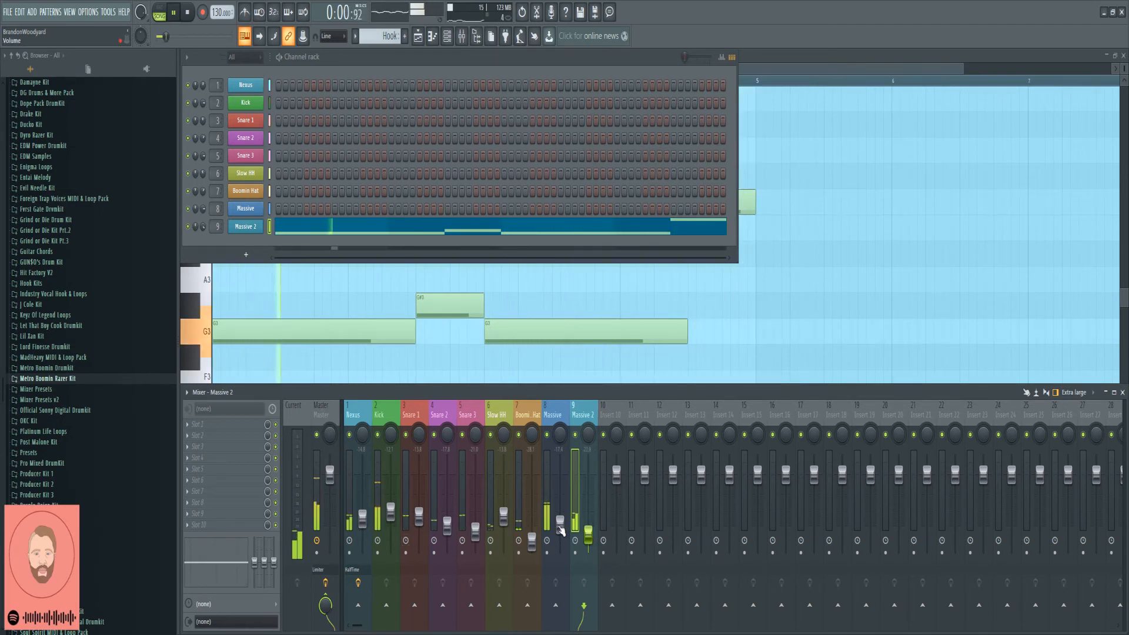
Step: Balance the first Massive mixer track against the arrangement by setting its fader to -15.3 dB
scroll(561, 531, "down", 4)
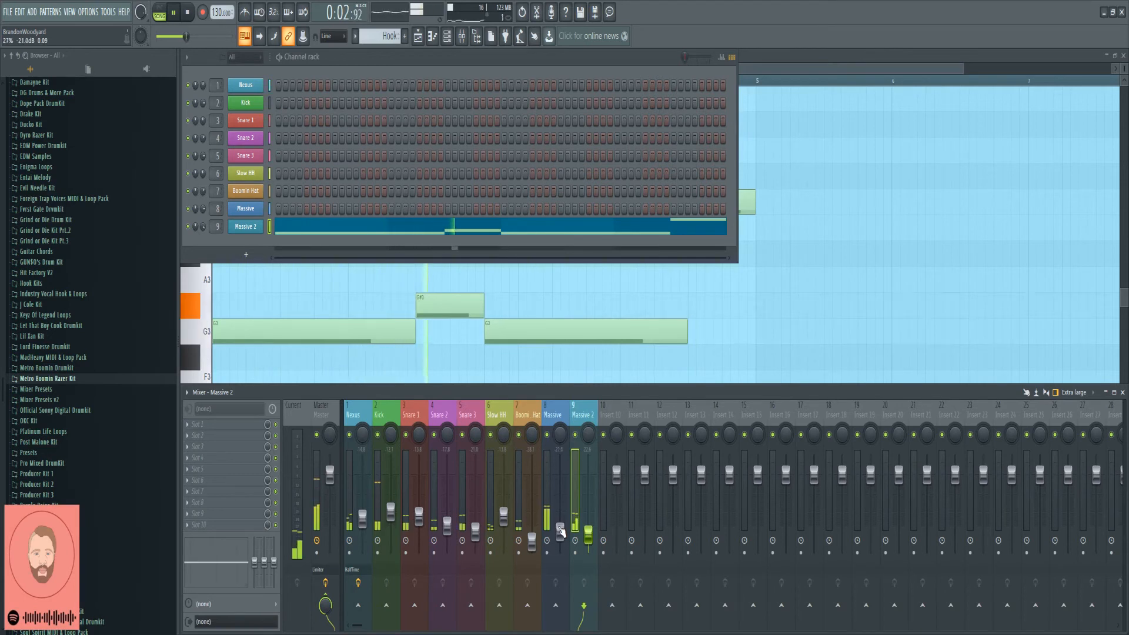
scroll(560, 531, "up", 8)
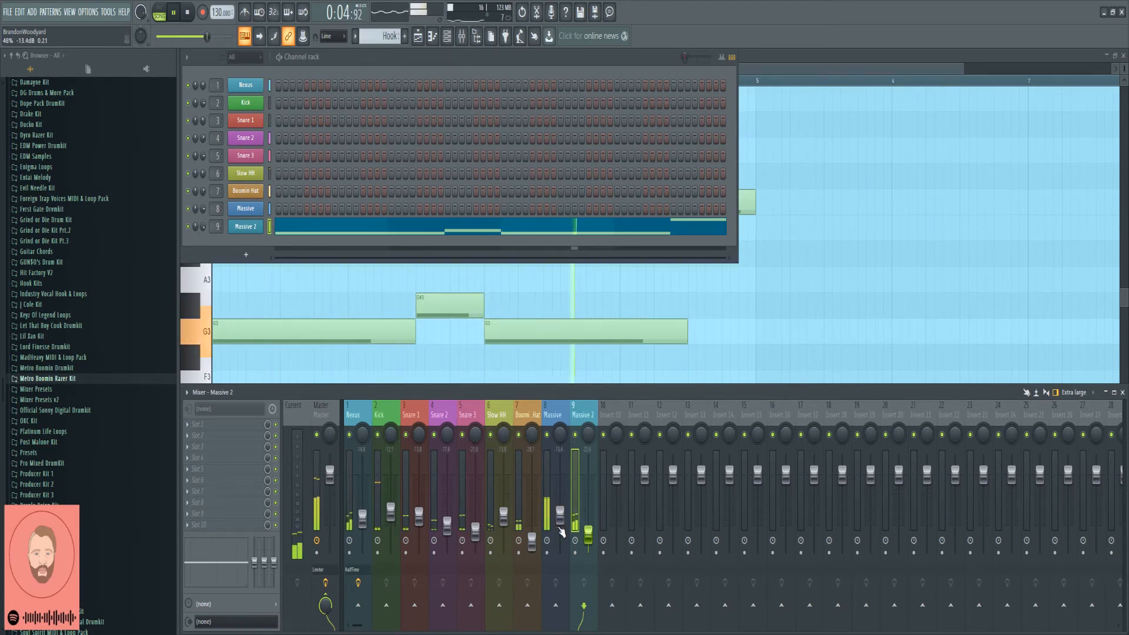
scroll(560, 531, "down", 1)
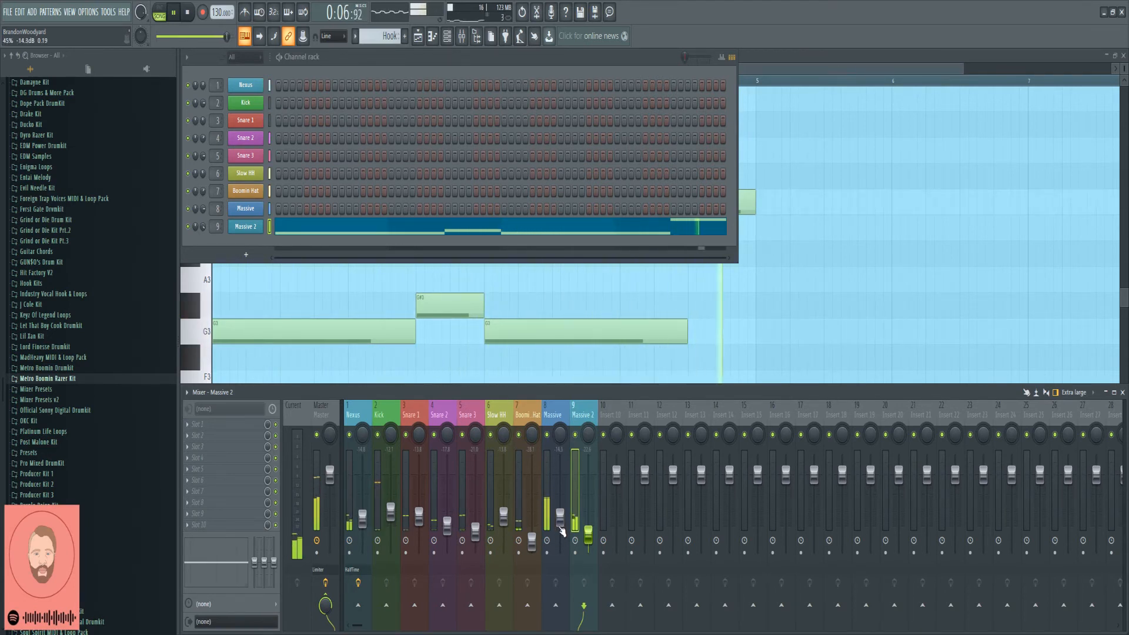
scroll(562, 531, "down", 1)
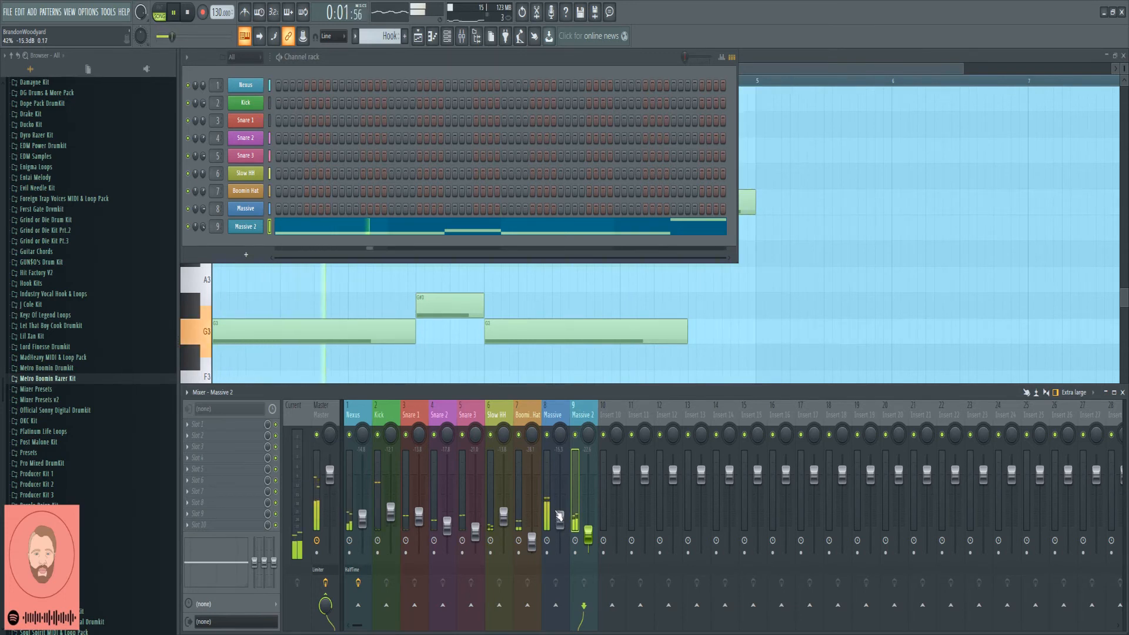
key("space")
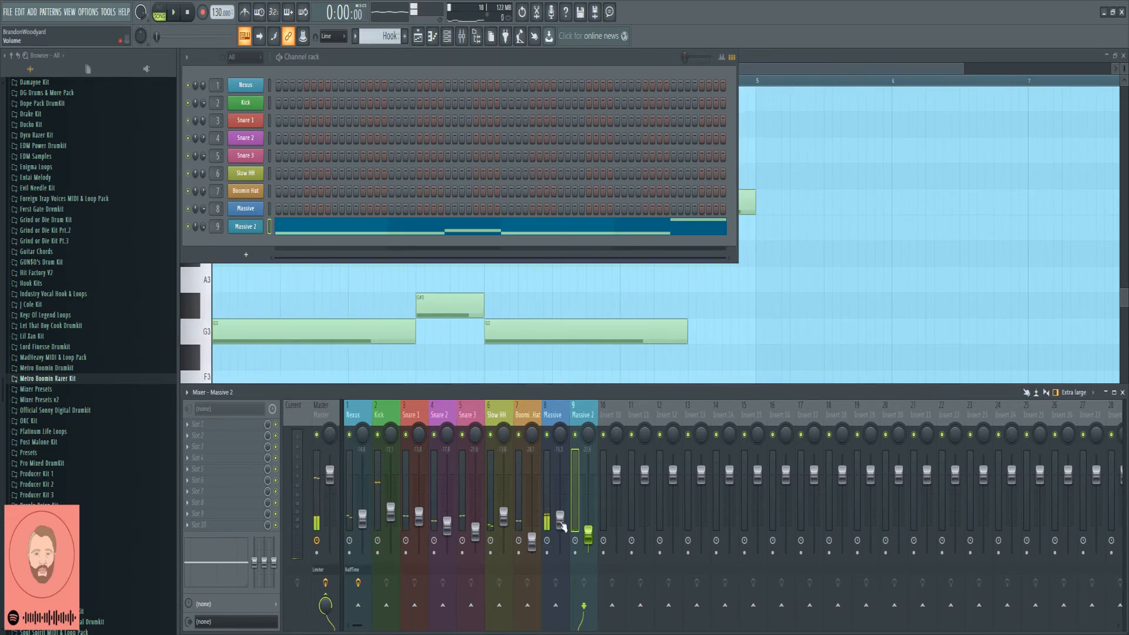
Step: Create a new pattern and give it the preset name Bell
left_click(405, 37)
left_click(405, 50)
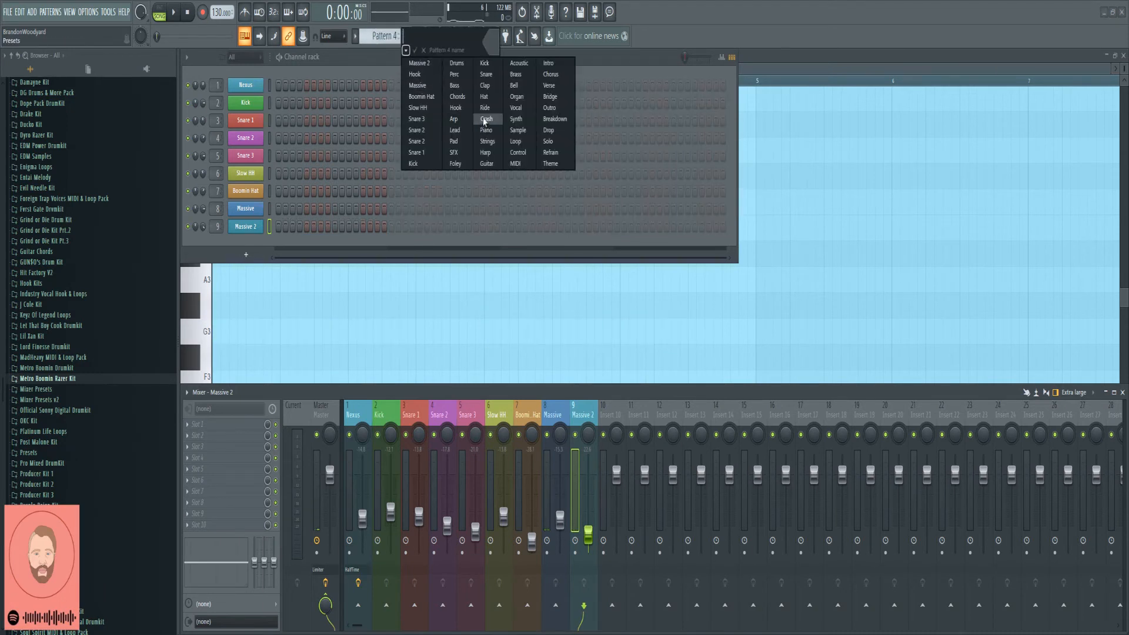
left_click(515, 86)
Step: Add a Nexus [64bit] channel and place the Bell pattern at bar 1 on Track 4 of the playlist
left_click(246, 255)
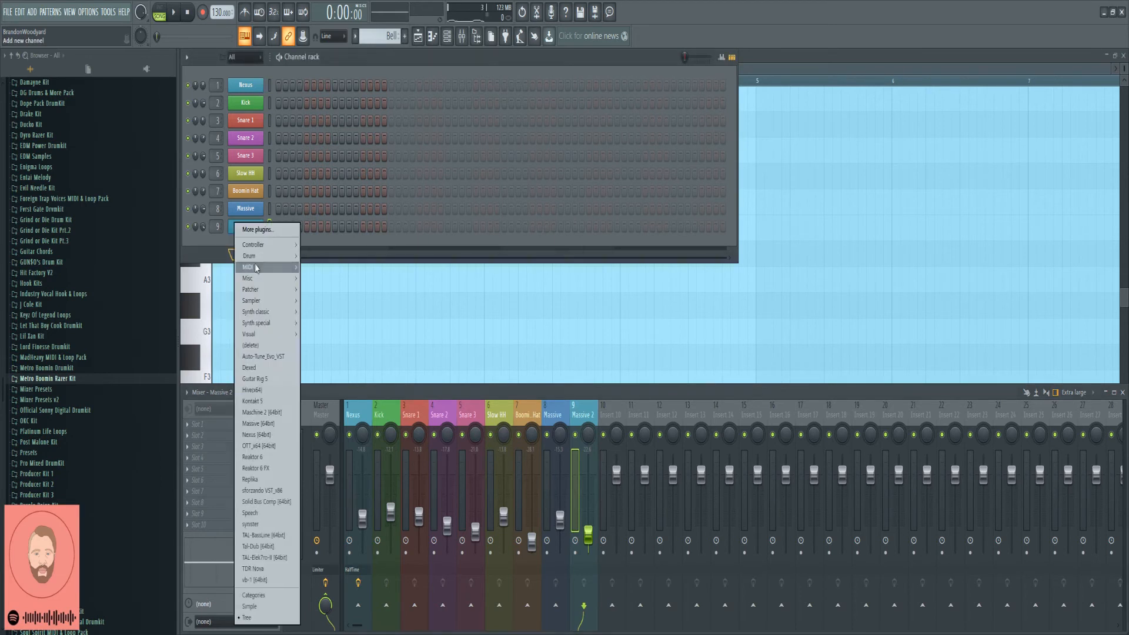
left_click(253, 434)
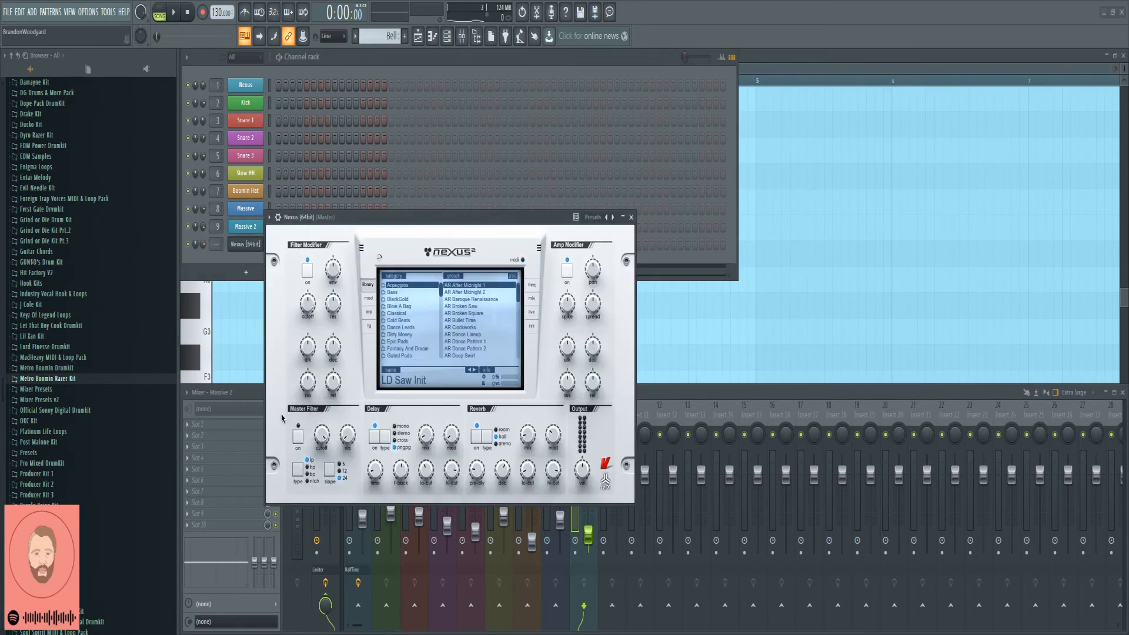
left_click(418, 42)
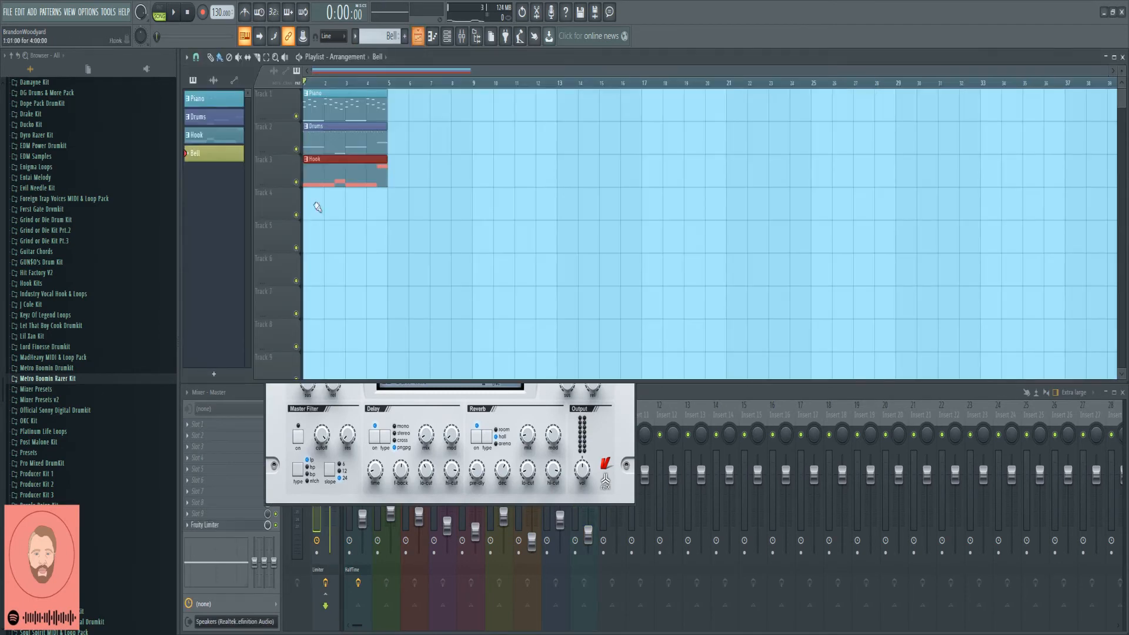
left_click(312, 205)
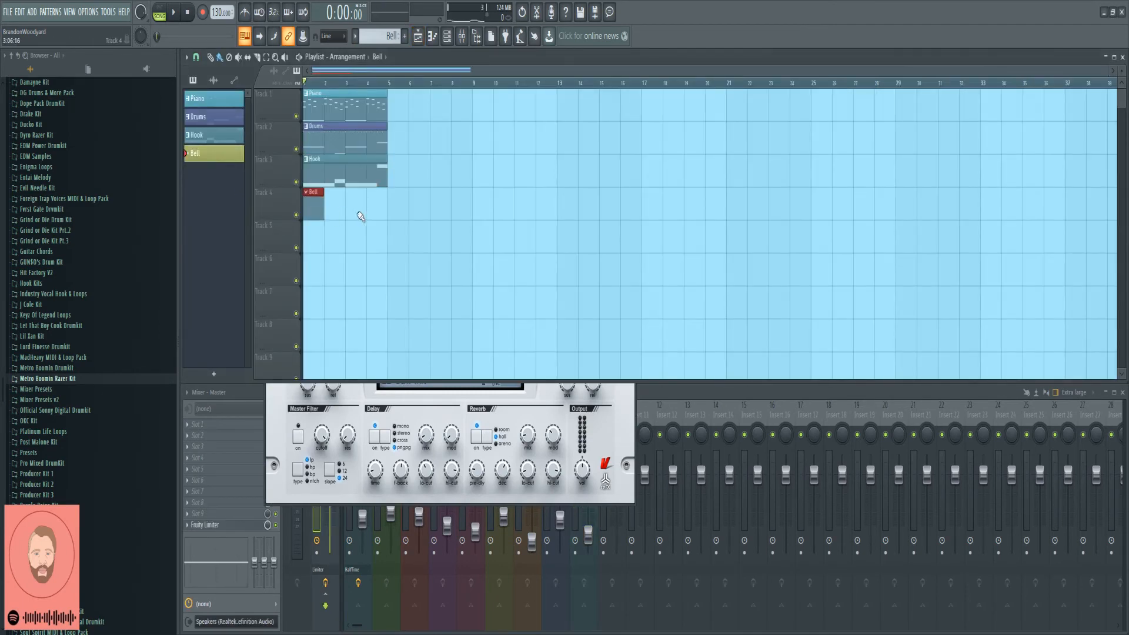
Step: Load the PL Hands Up Bells 1 preset from the Plucked category in the new Nexus channel
left_click(447, 36)
left_click(245, 244)
left_click(245, 244)
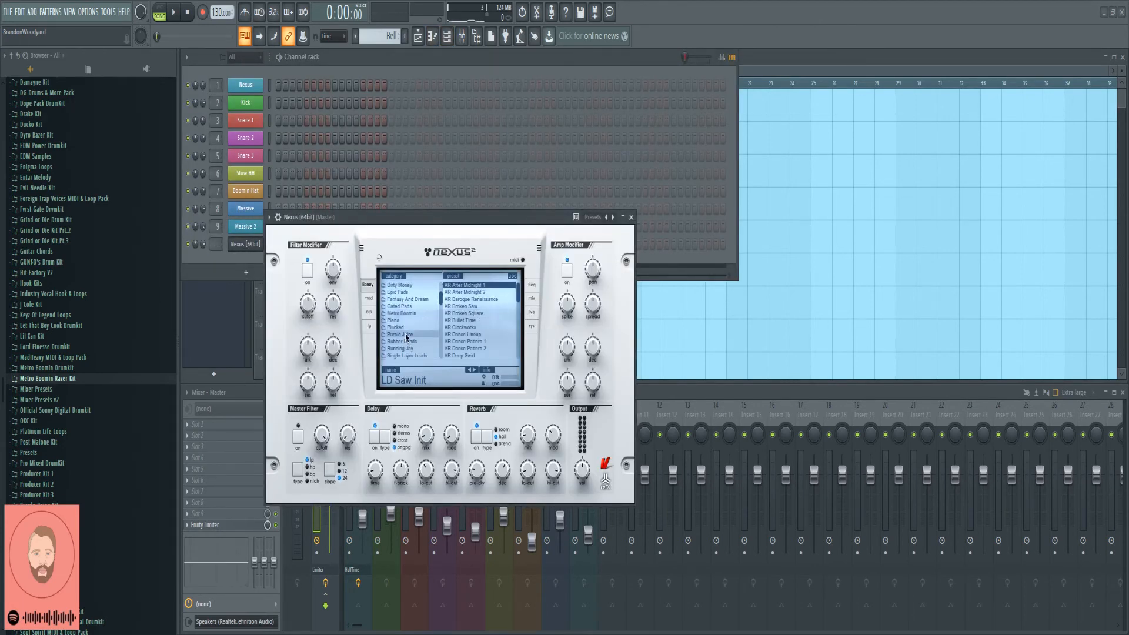
left_click(405, 328)
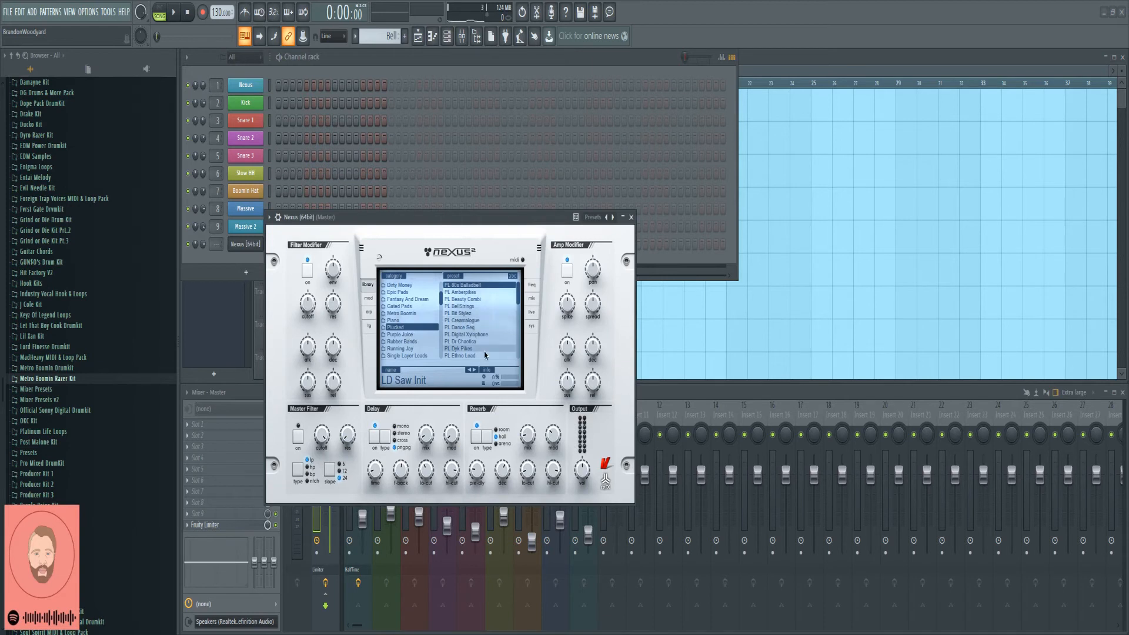
scroll(486, 355, "down", 2)
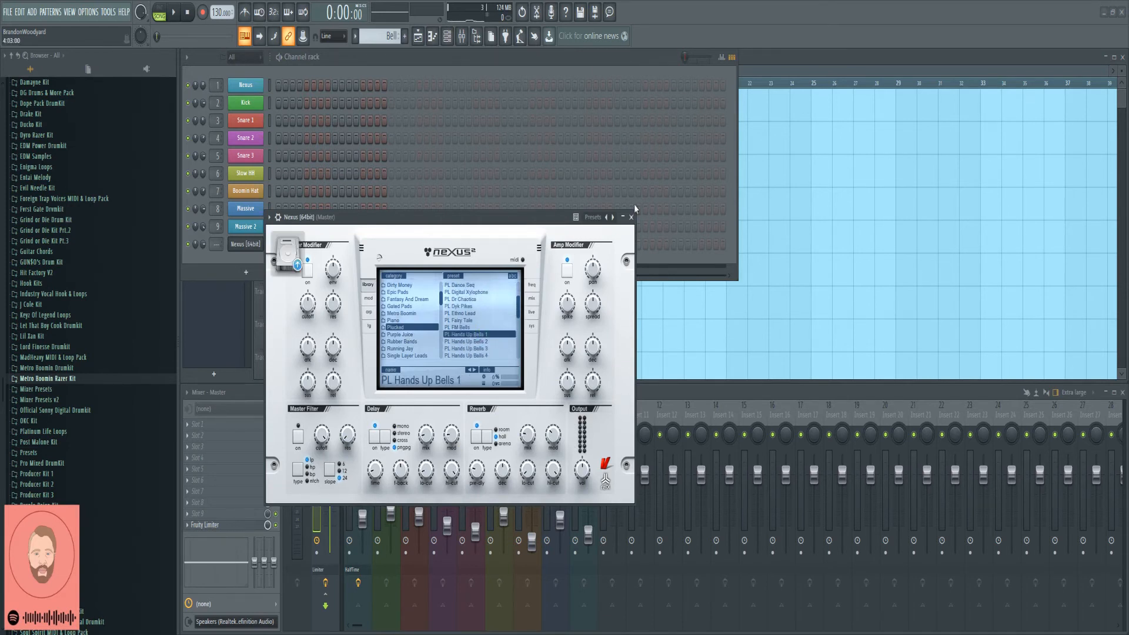
Step: Move the Nexus plugin window aside and open the new Nexus channel's piano roll around the fifth octave
left_click_drag(534, 222, 697, 254)
right_click(251, 245)
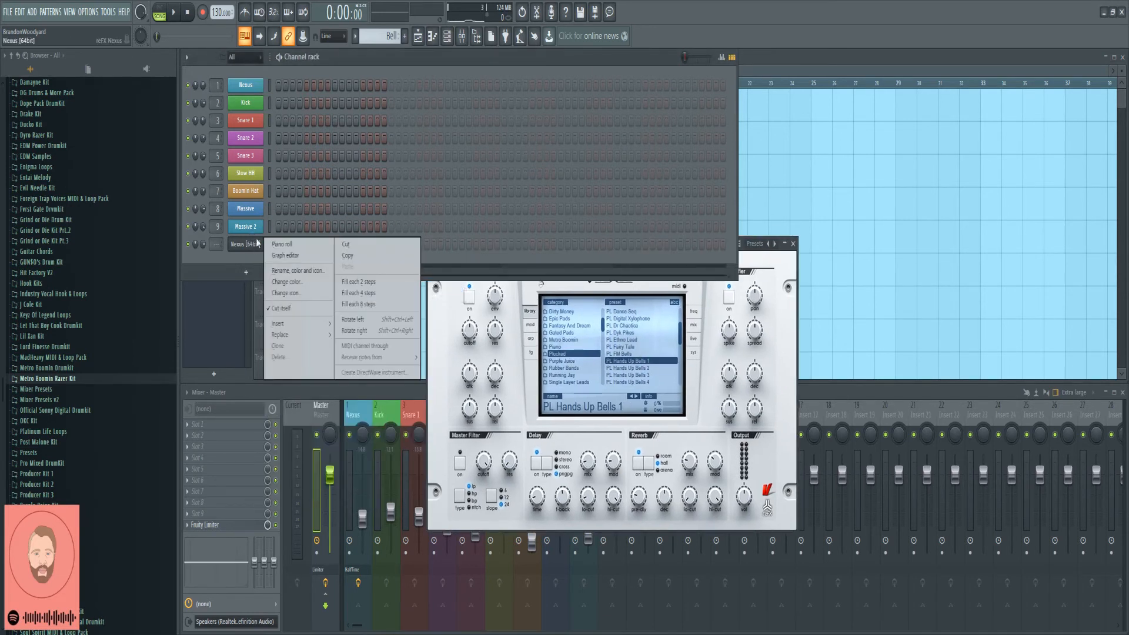
left_click(278, 246)
left_click(209, 231)
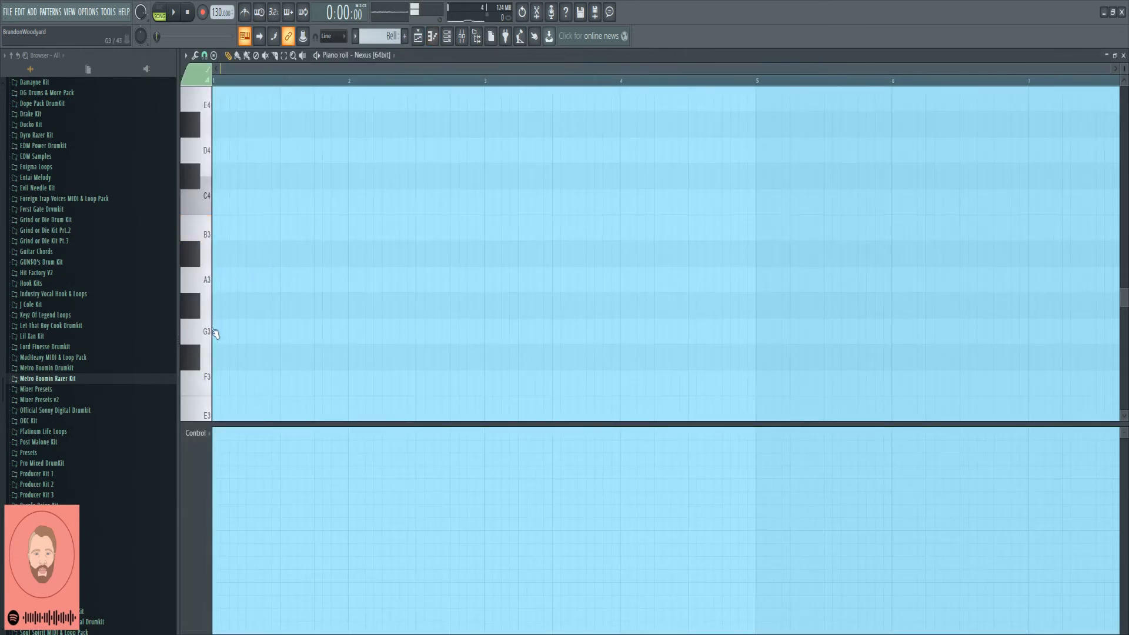
scroll(211, 329, "up", 5)
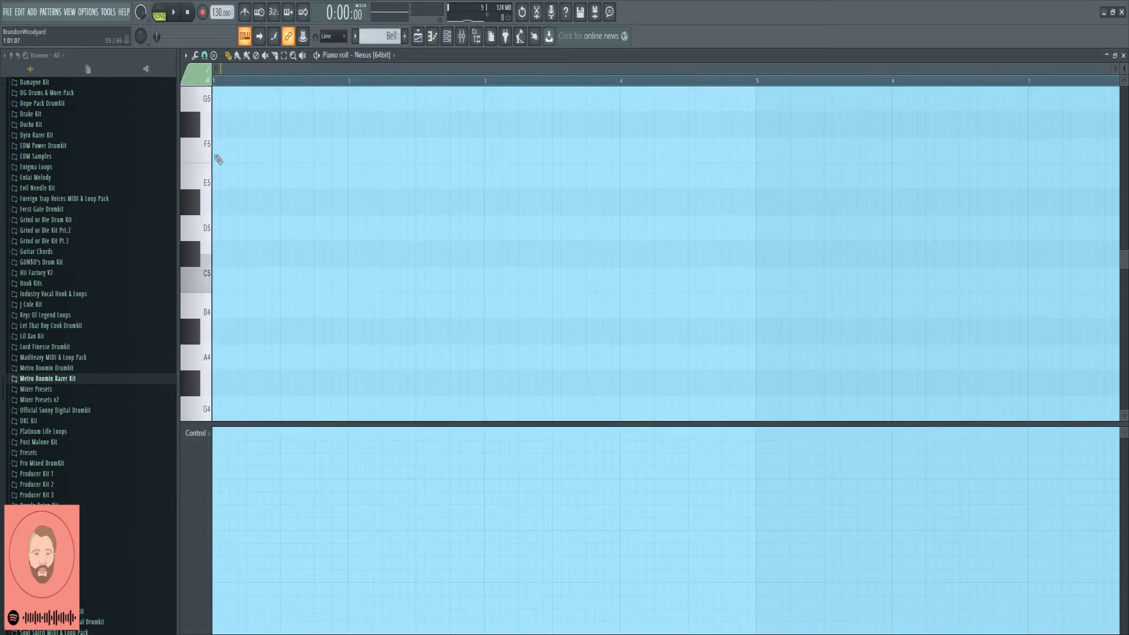
Step: Rename the Nexus [64bit] channel as Nexus 2 and give it a blue colour
left_click(468, 37)
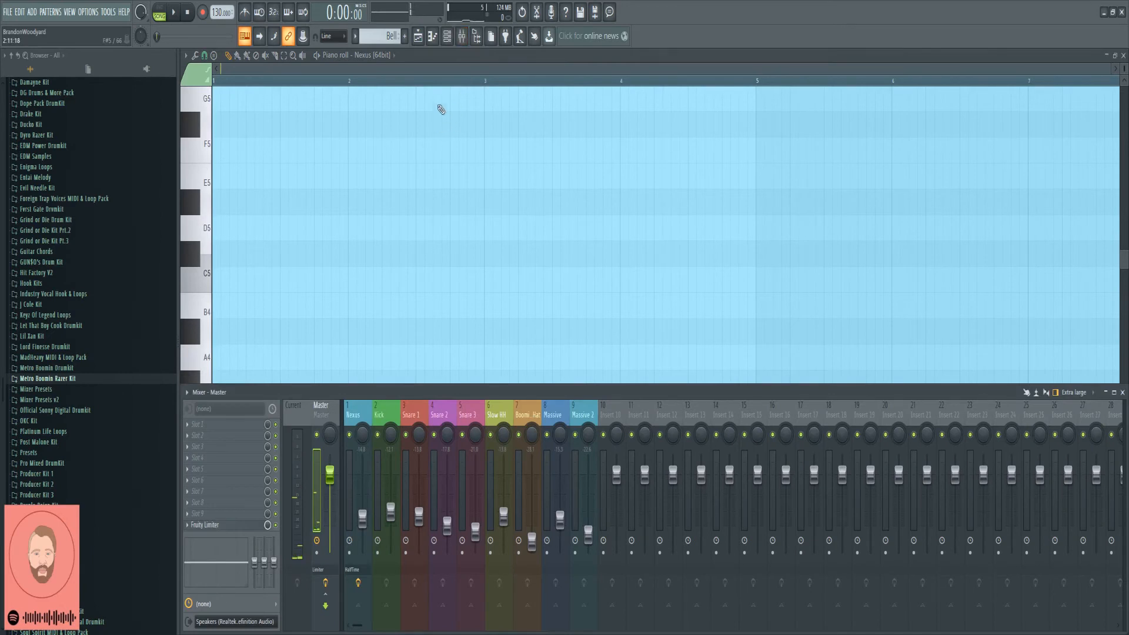
left_click(451, 37)
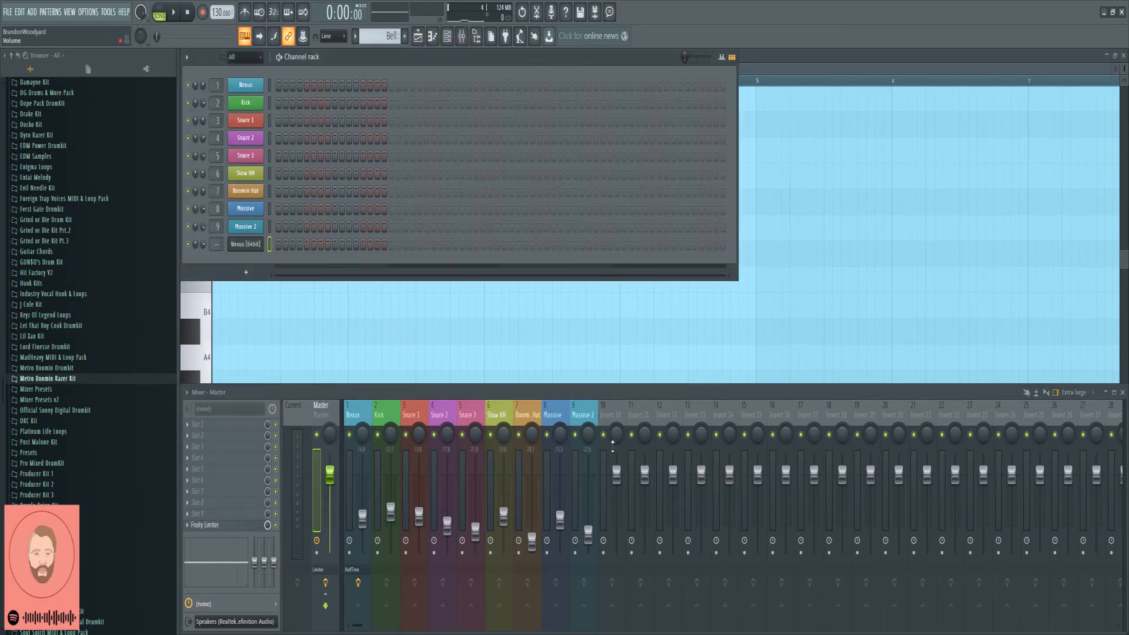
right_click(251, 246)
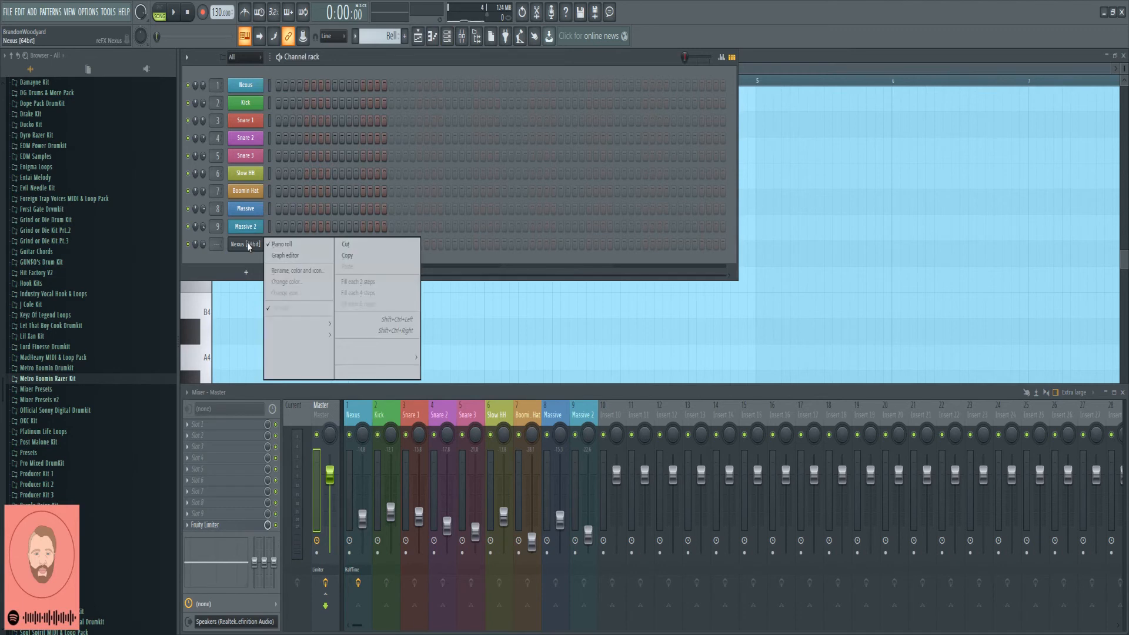
left_click(299, 273)
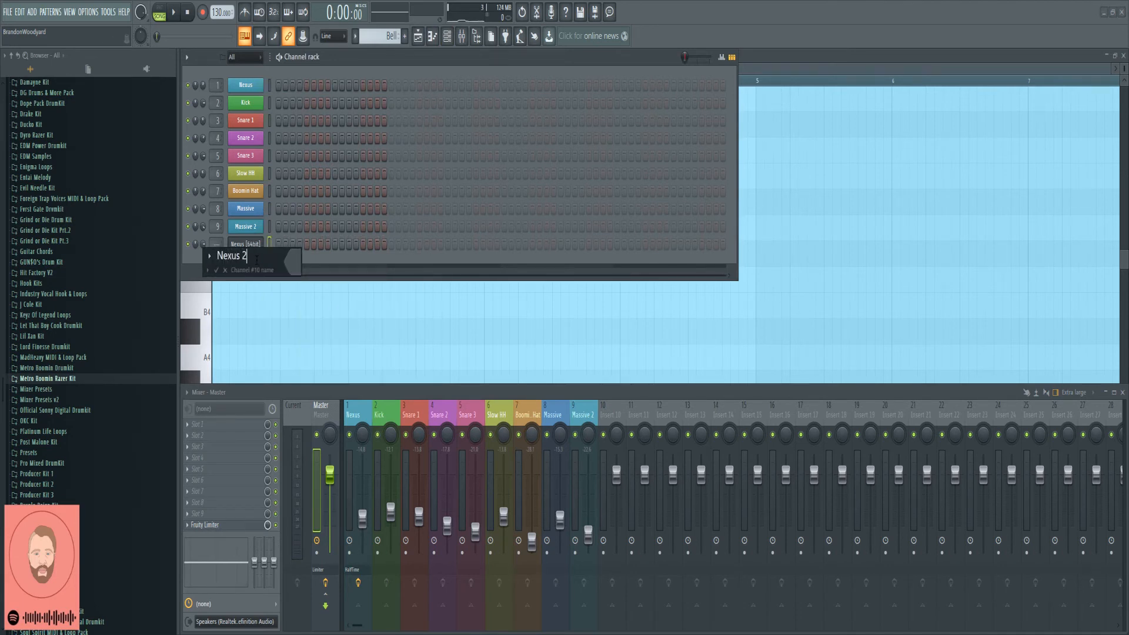
left_click(294, 266)
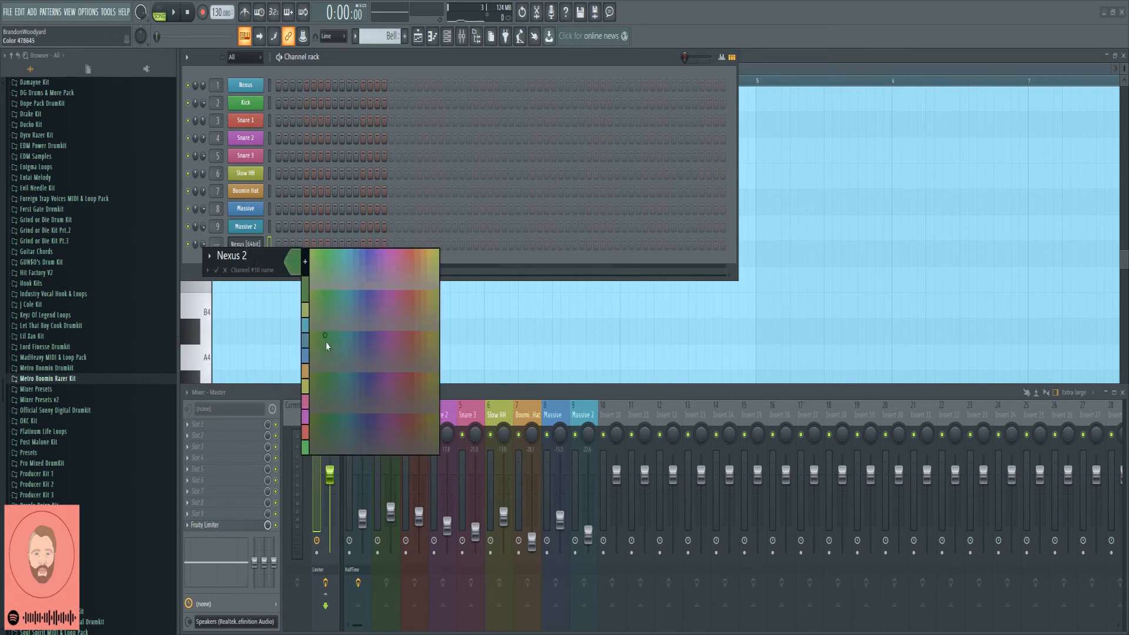
left_click(306, 332)
key("Return")
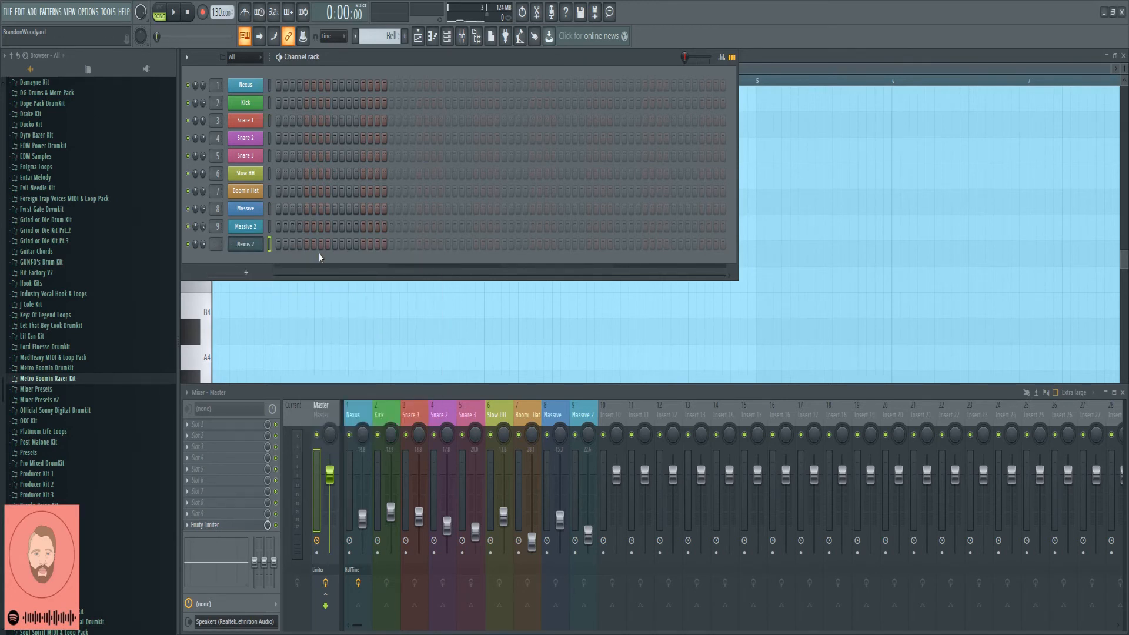
Step: Route the Nexus 2 channel to mixer track 10 and lower that track's fader
left_click(606, 467)
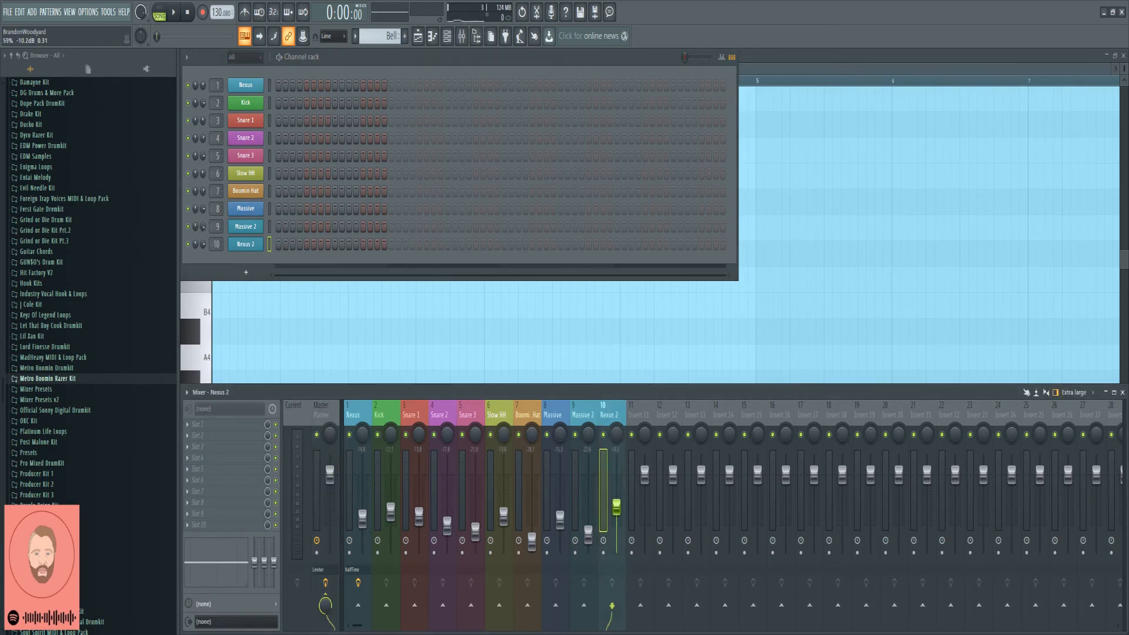
left_click(417, 36)
left_click(448, 36)
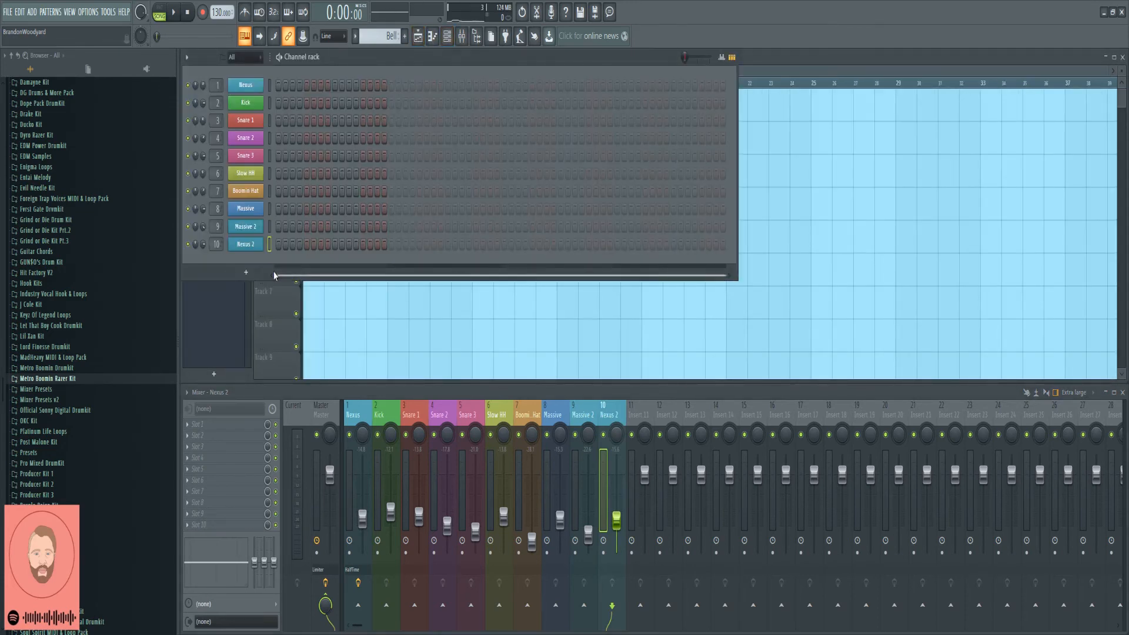
Step: Open the Nexus 2 piano roll and place a G5 note at the start of bar 1
right_click(264, 240)
left_click(267, 250)
right_click(266, 250)
left_click(272, 243)
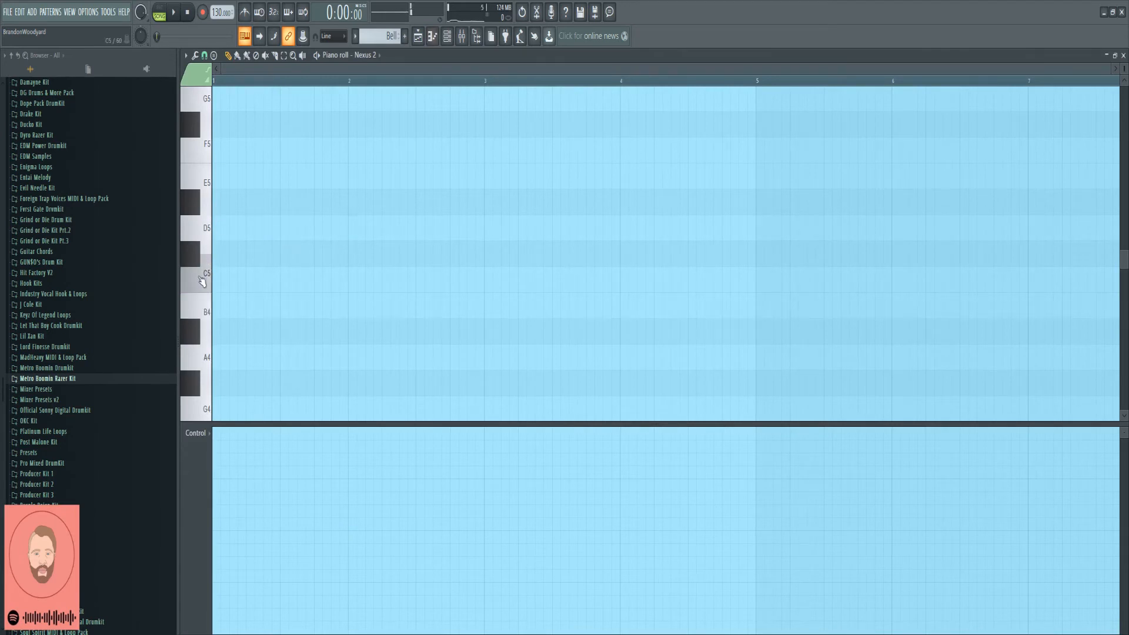
left_click(218, 308)
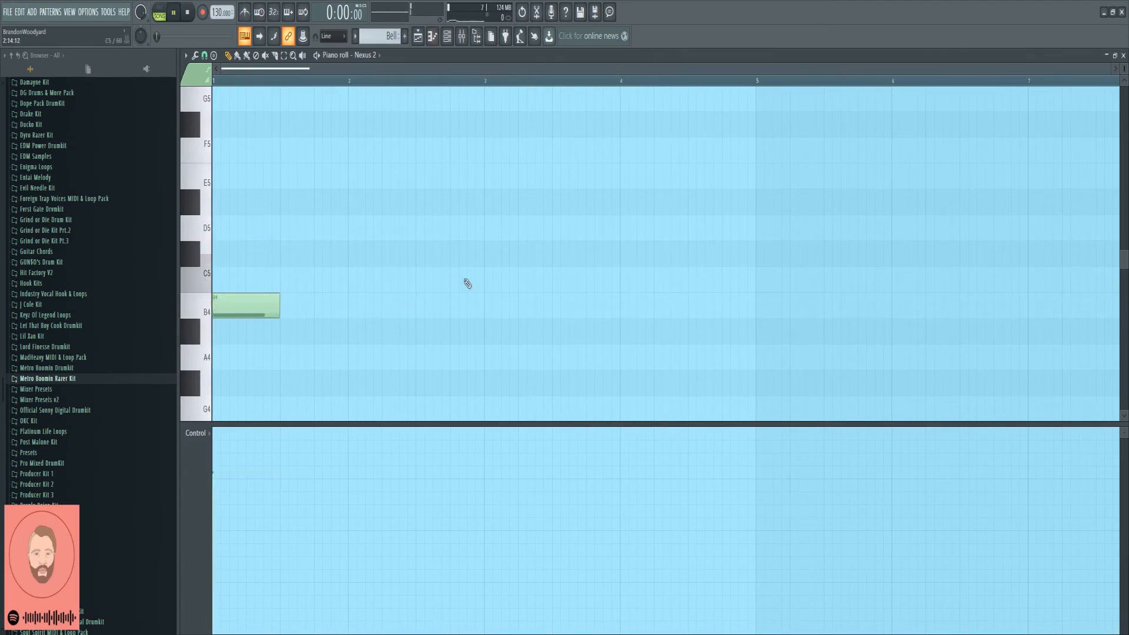
key("space")
left_click_drag(234, 307, 222, 97)
key("space")
key("space")
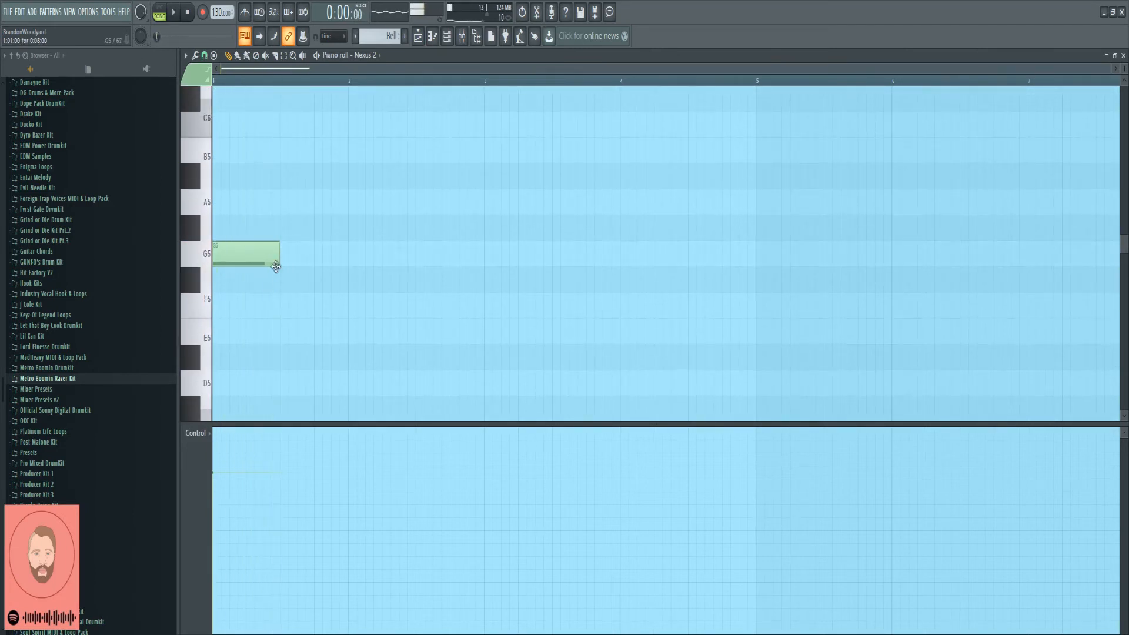
Step: Shorten the G5 note to one beat and add D5 and F5 on beats 2 and 3 of bar 1
left_click_drag(279, 259, 239, 259)
left_click_drag(251, 303, 295, 302)
key("space")
key("space")
key("space")
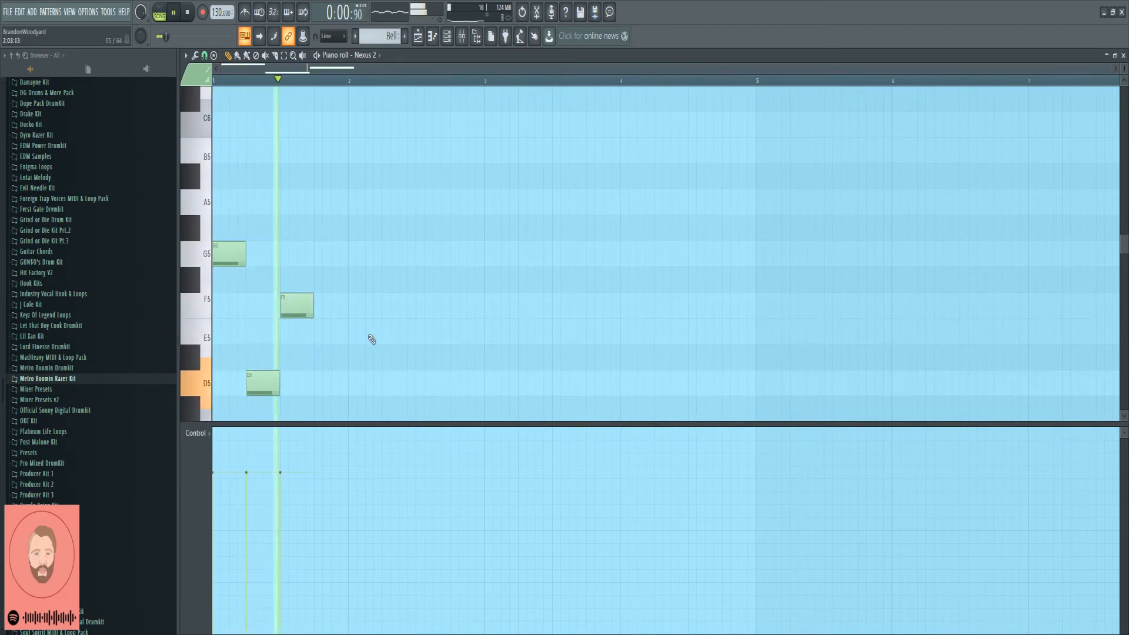
key("space")
Step: Add a one-beat D#5 on beat 4 of bar 1 and a D5 on beat 1 of bar 2, checking by playback
left_click(318, 352)
key("space")
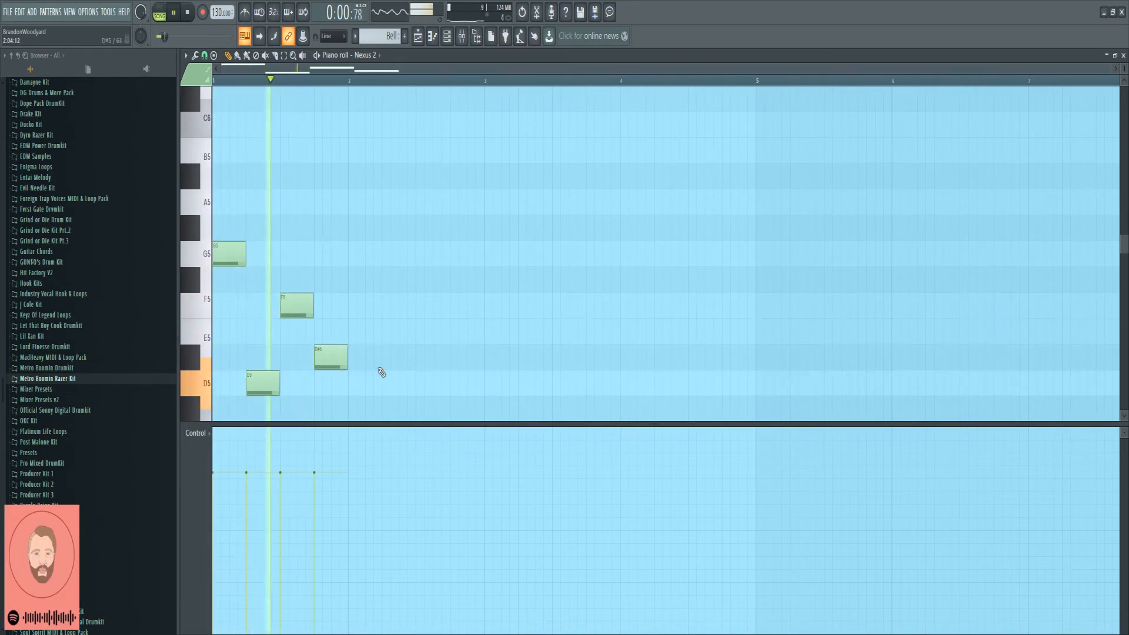
key("space")
left_click(353, 400)
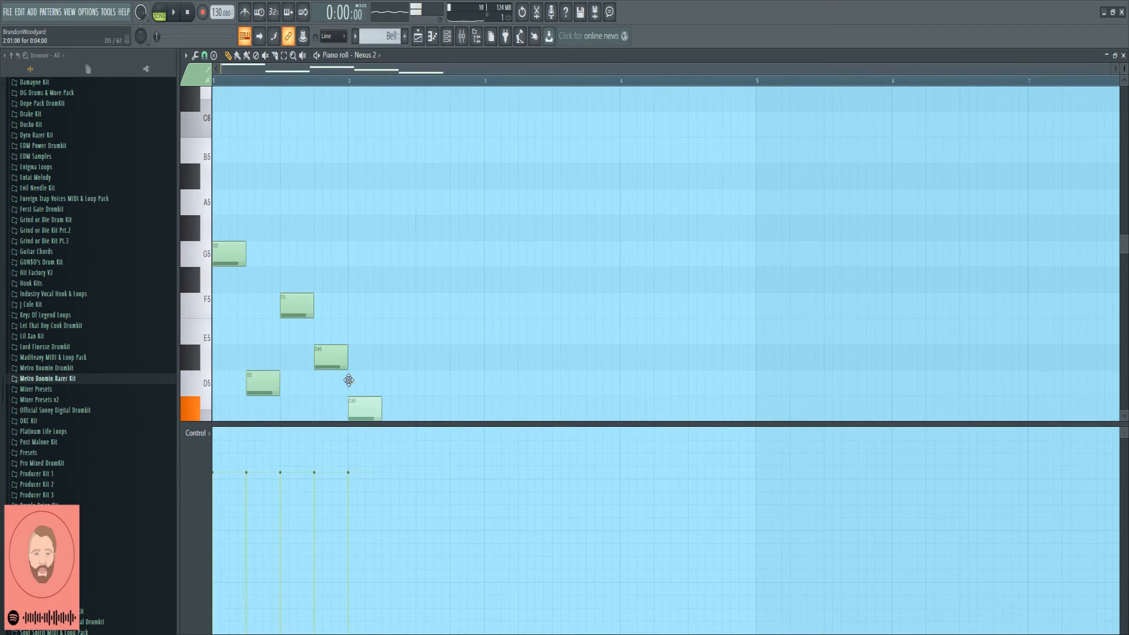
left_click_drag(349, 381, 353, 366)
key("space")
scroll(461, 317, "down", 3)
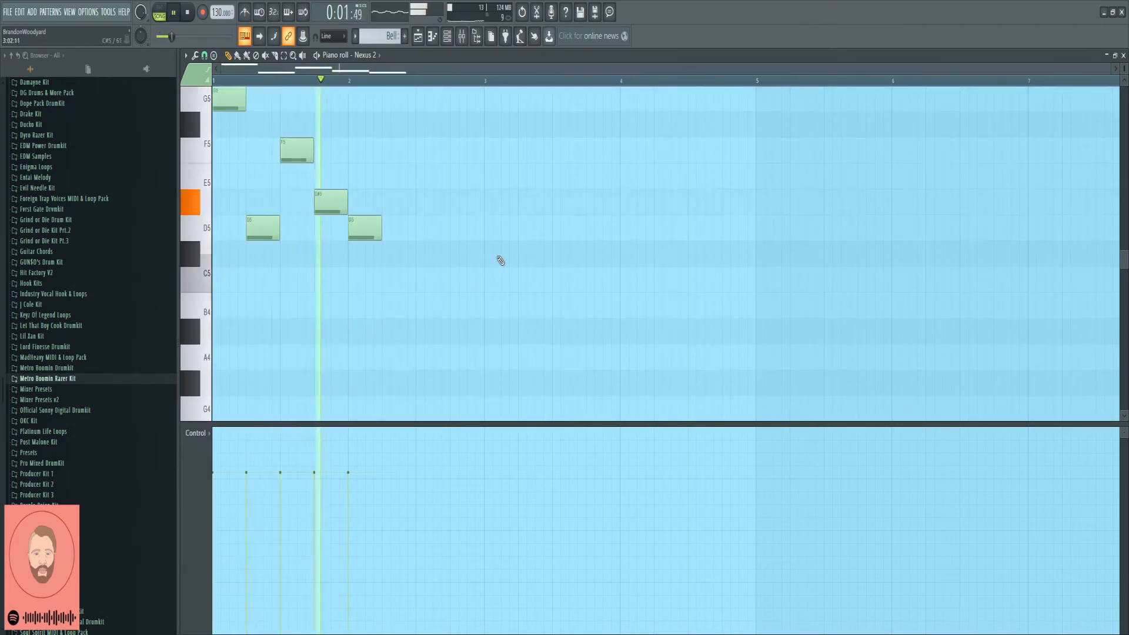
Step: Complete bar 2 with one-beat C5, D5 and D#5 notes on beats 2 to 4 and play the melody back
key("space")
left_click_drag(385, 309, 383, 280)
left_click(422, 228)
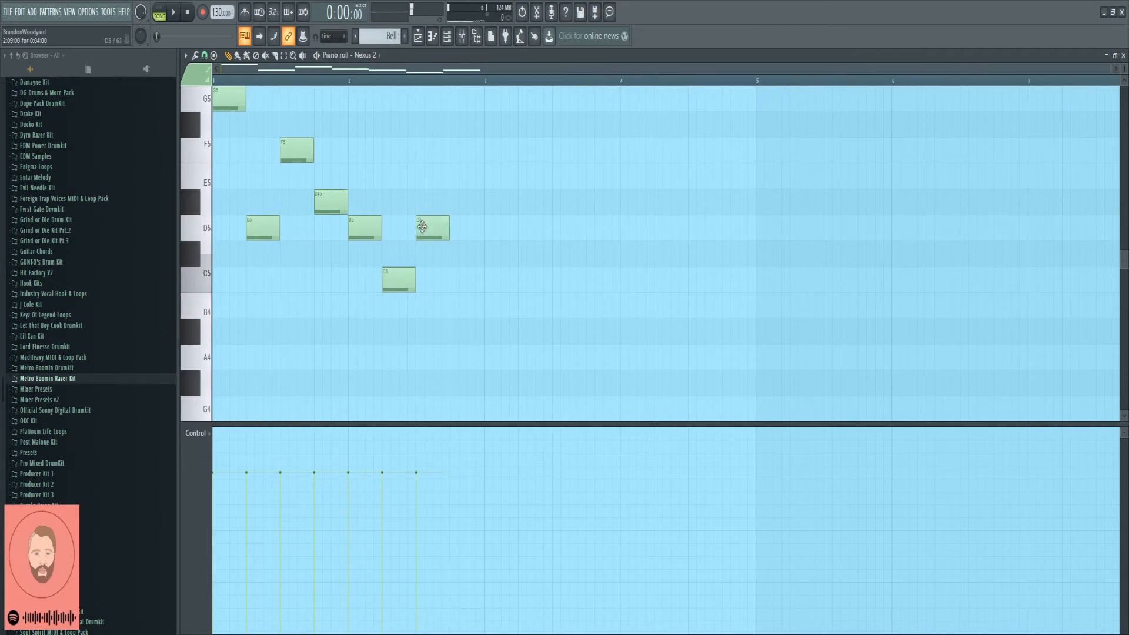
left_click(450, 204)
key("space")
scroll(547, 276, "up", 4)
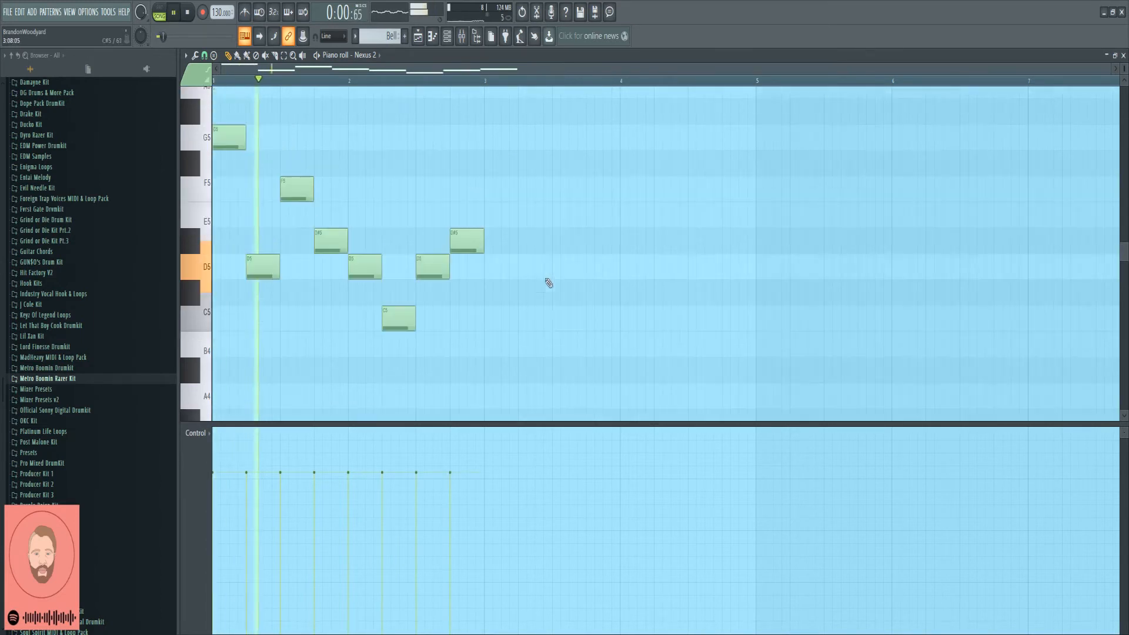
scroll(568, 312, "down", 4)
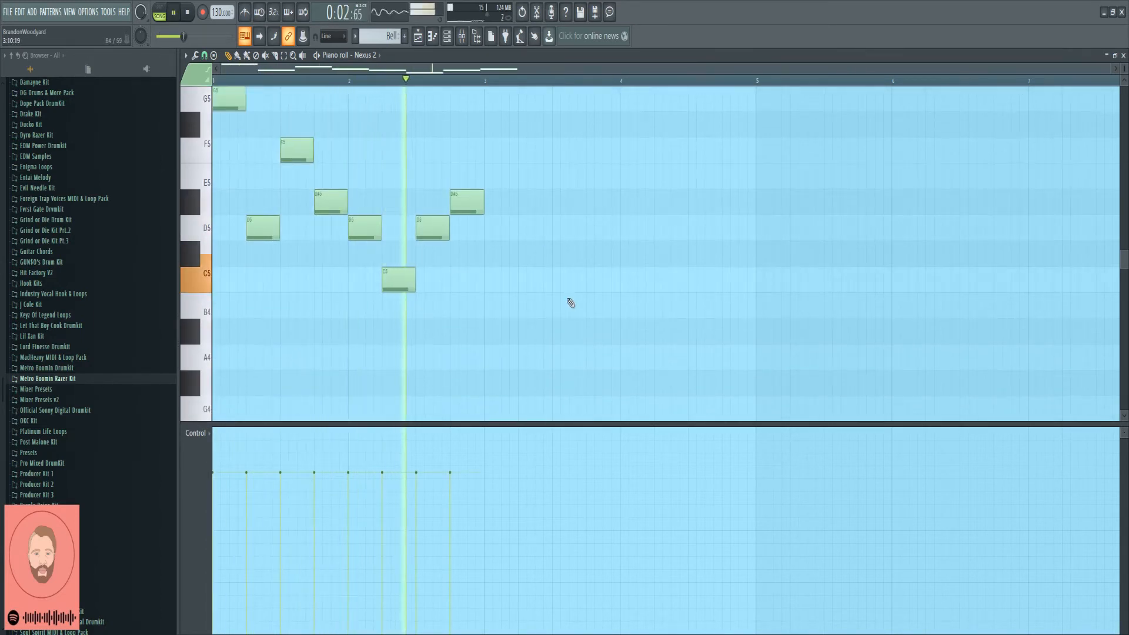
key("space")
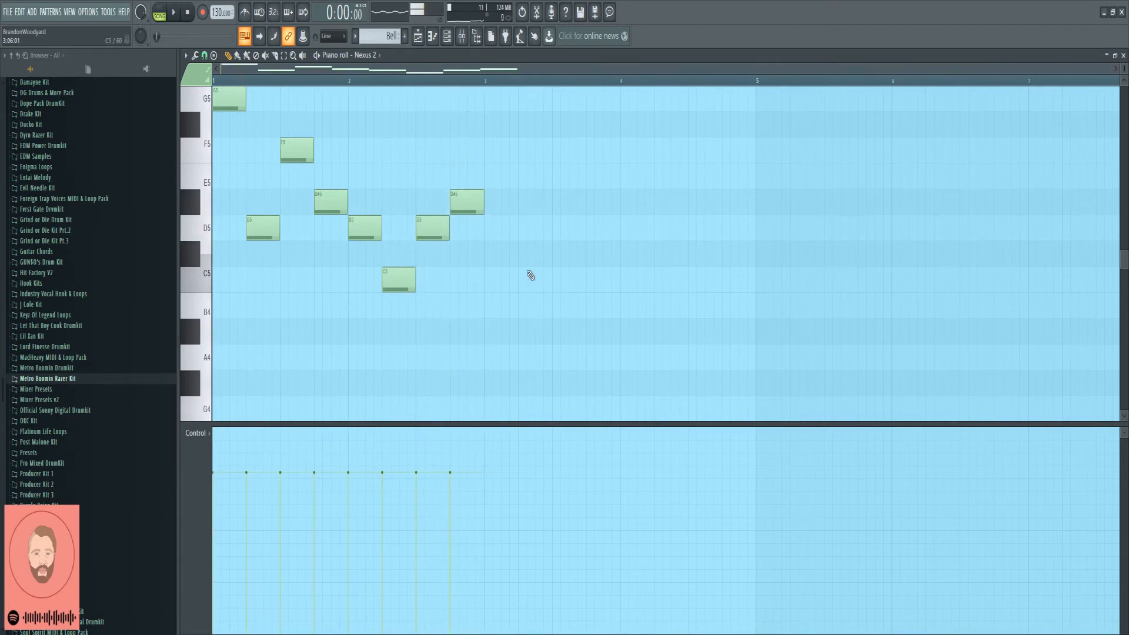
Step: Duplicate the two-bar bell melody into bars 3 and 4 and play it back
key("ctrl+b")
key("space")
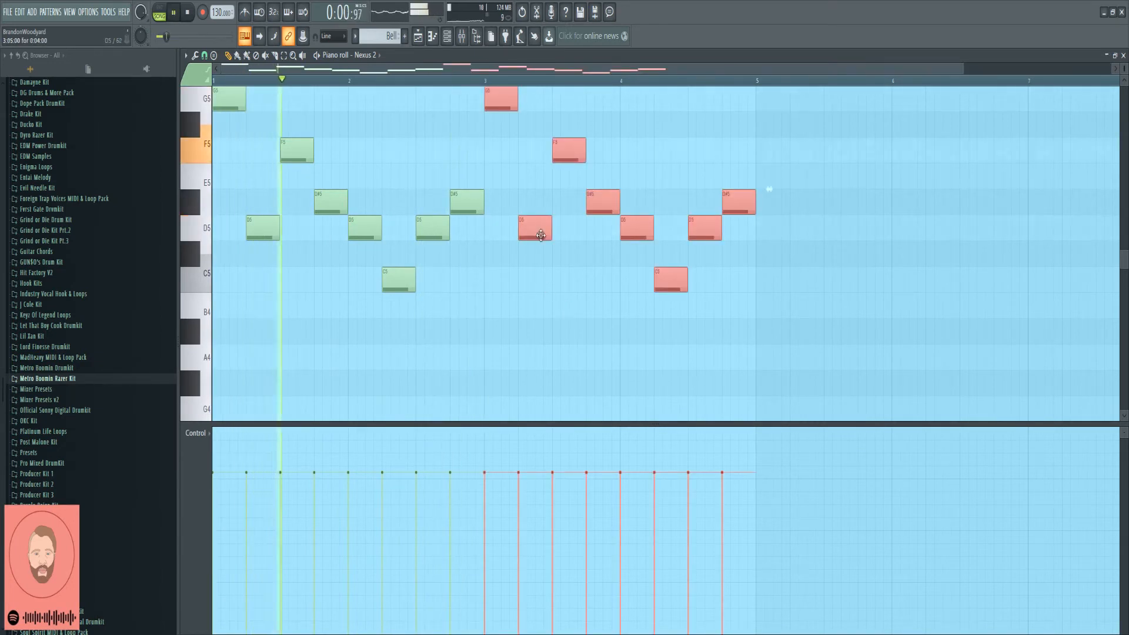
scroll(550, 259, "up", 3)
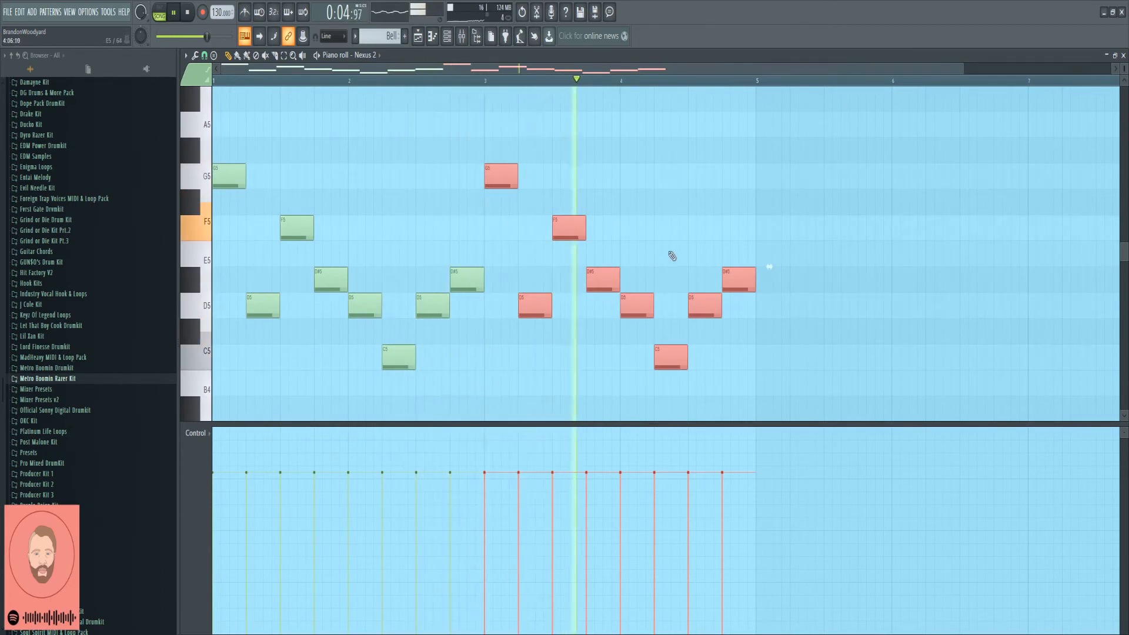
key("space")
Step: Replace the D5 on beat 1 of bar 4 with G#5 and the C5 on beat 2 with D#5
left_click(623, 203)
left_click(623, 177)
left_click(622, 150)
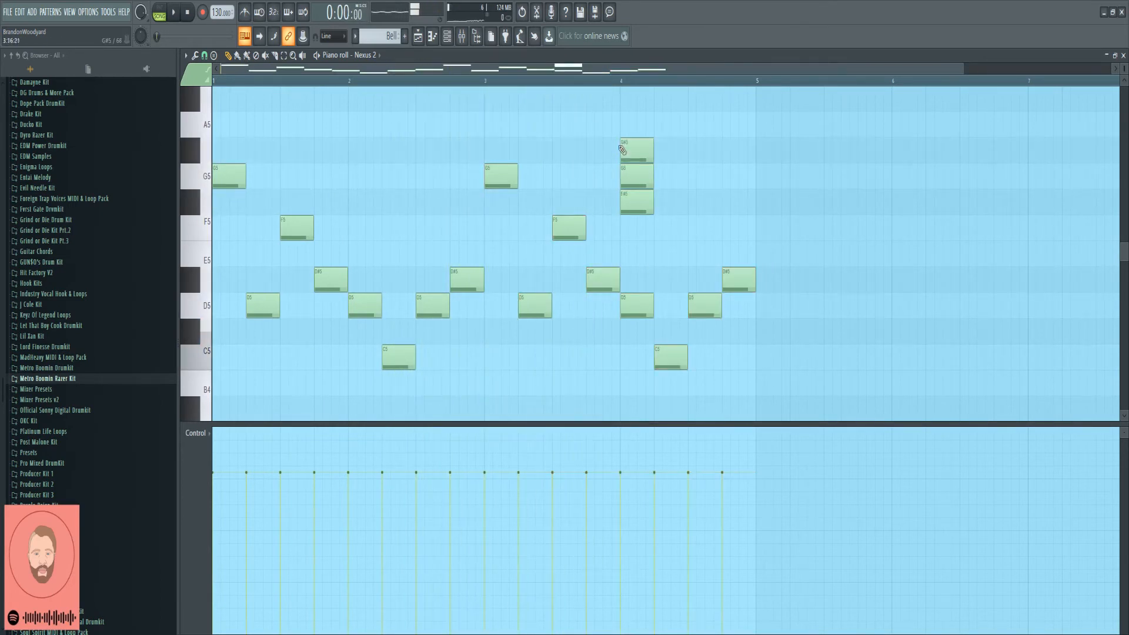
right_click(638, 172)
right_click(642, 203)
left_click_drag(661, 237, 660, 283)
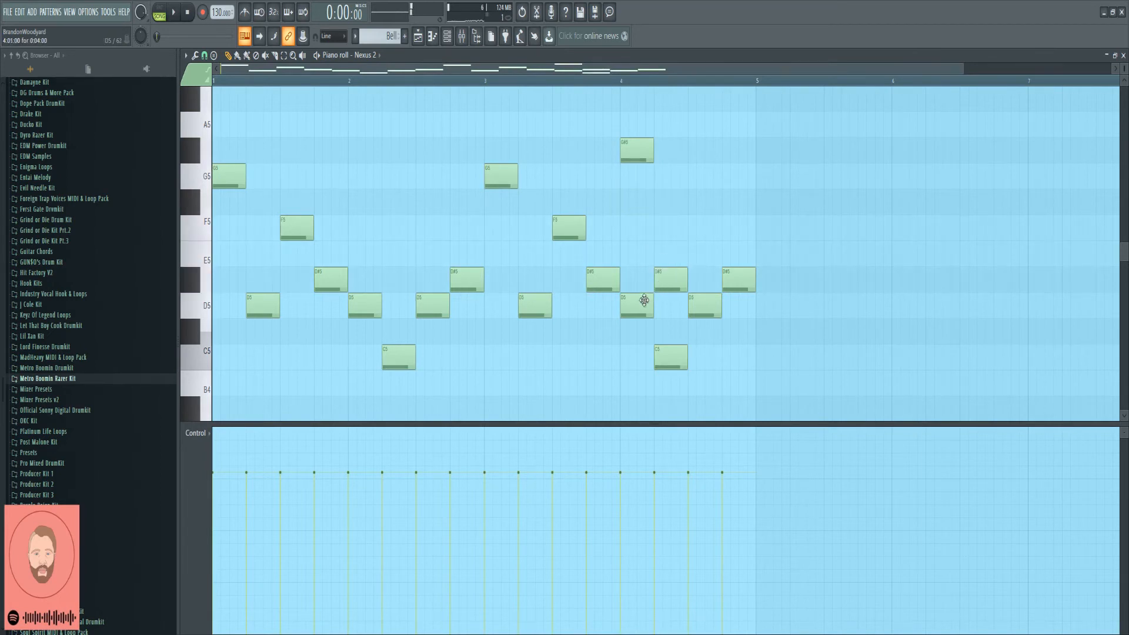
Step: Replace the last D#5 of bar 4 with C5 and play back the bell melody
left_click(694, 336)
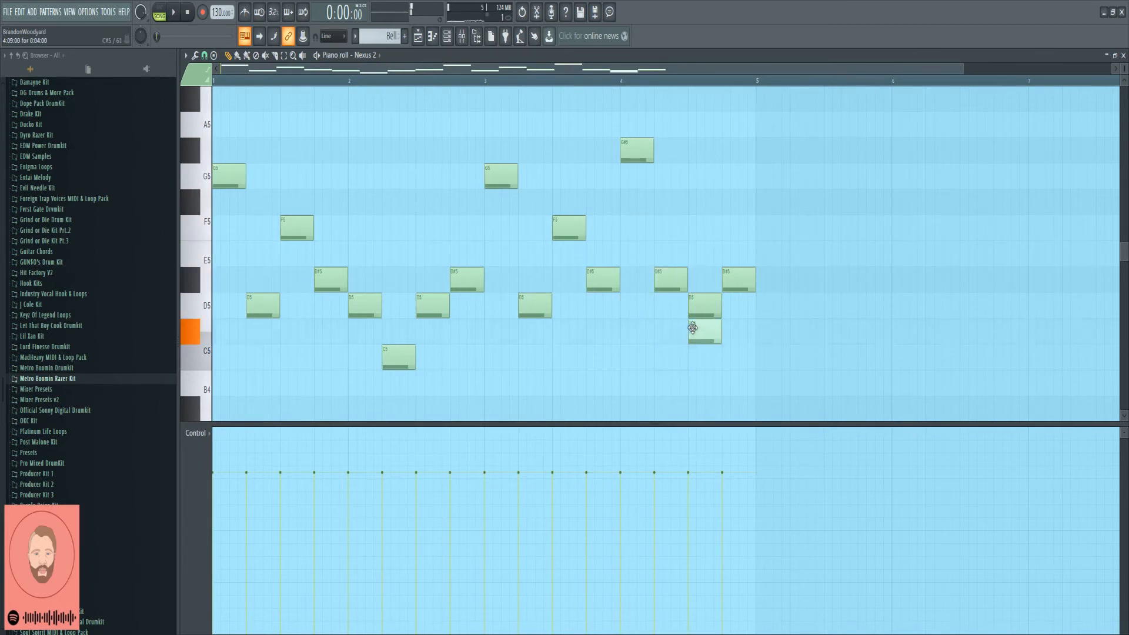
left_click(707, 311)
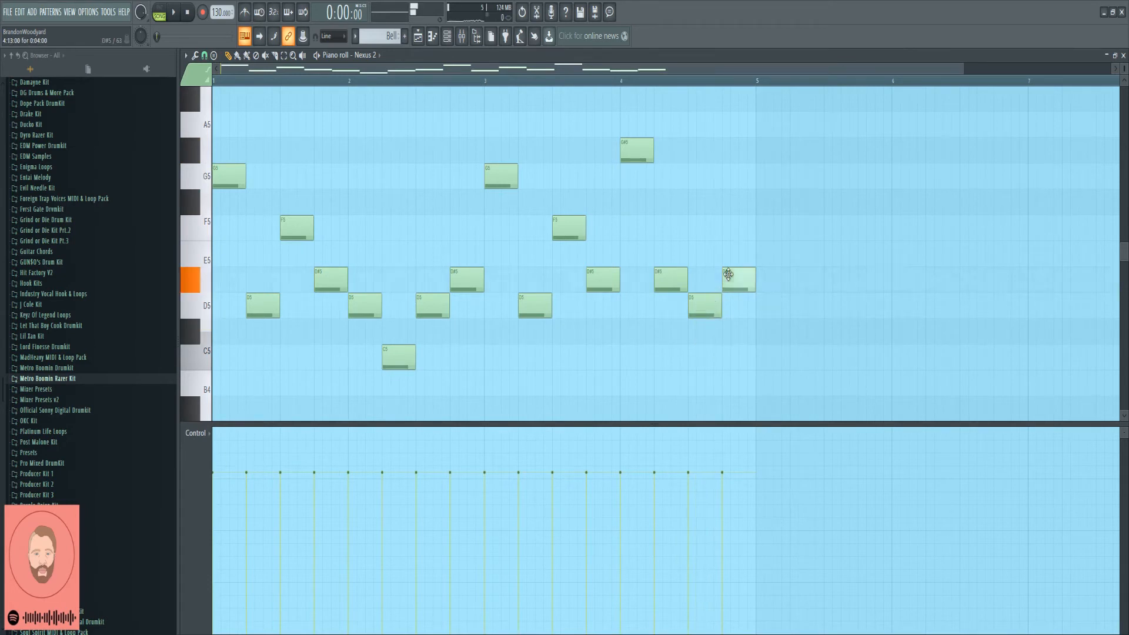
key("space")
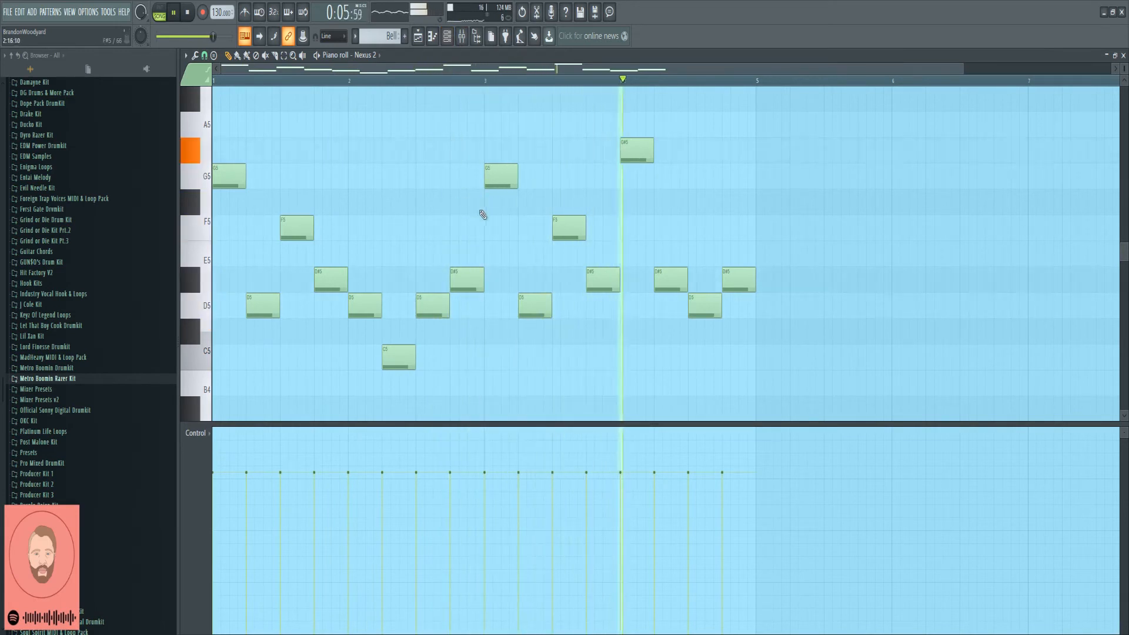
key("space")
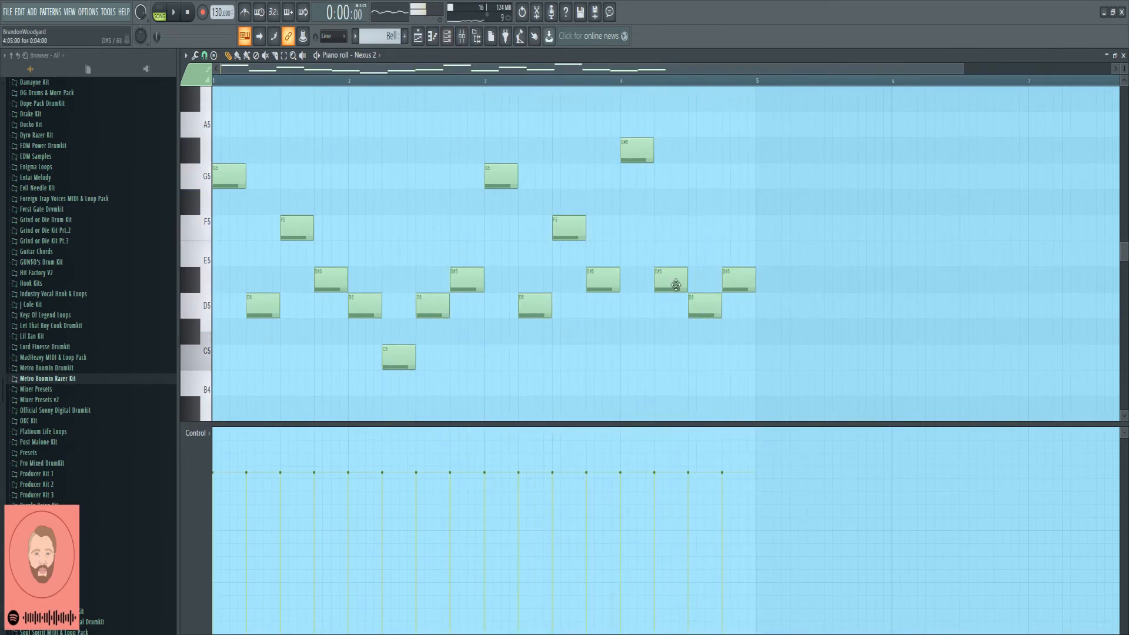
left_click(723, 352)
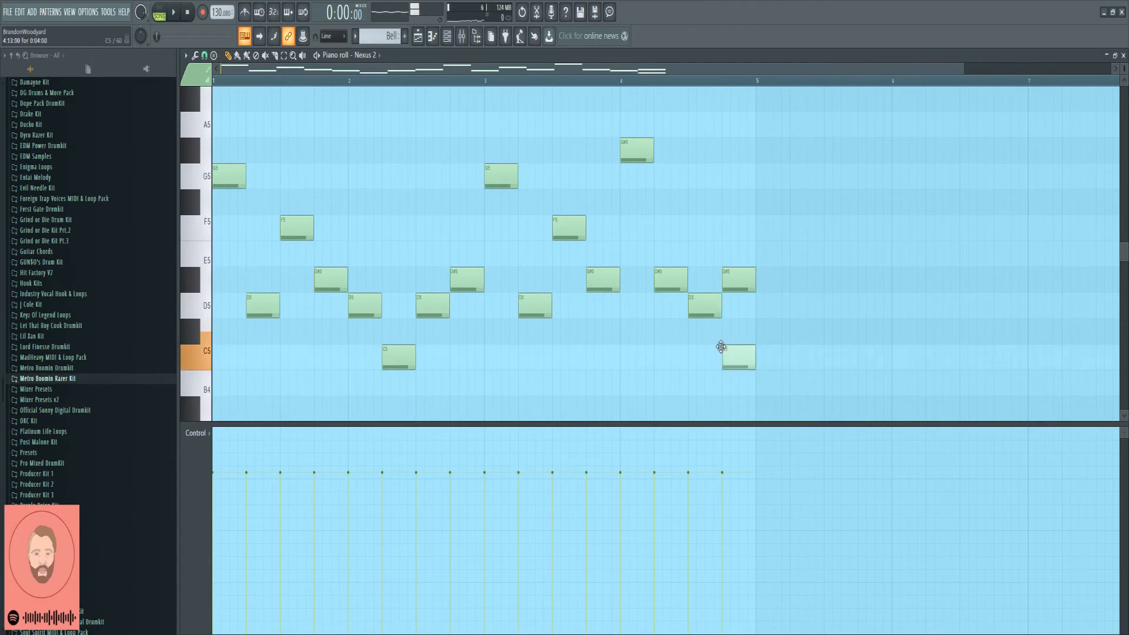
right_click(732, 281)
key("space")
Step: Load the Mafia String preset from the Metro Boomin category in Nexus 2 and audition it with the melody
left_click(447, 41)
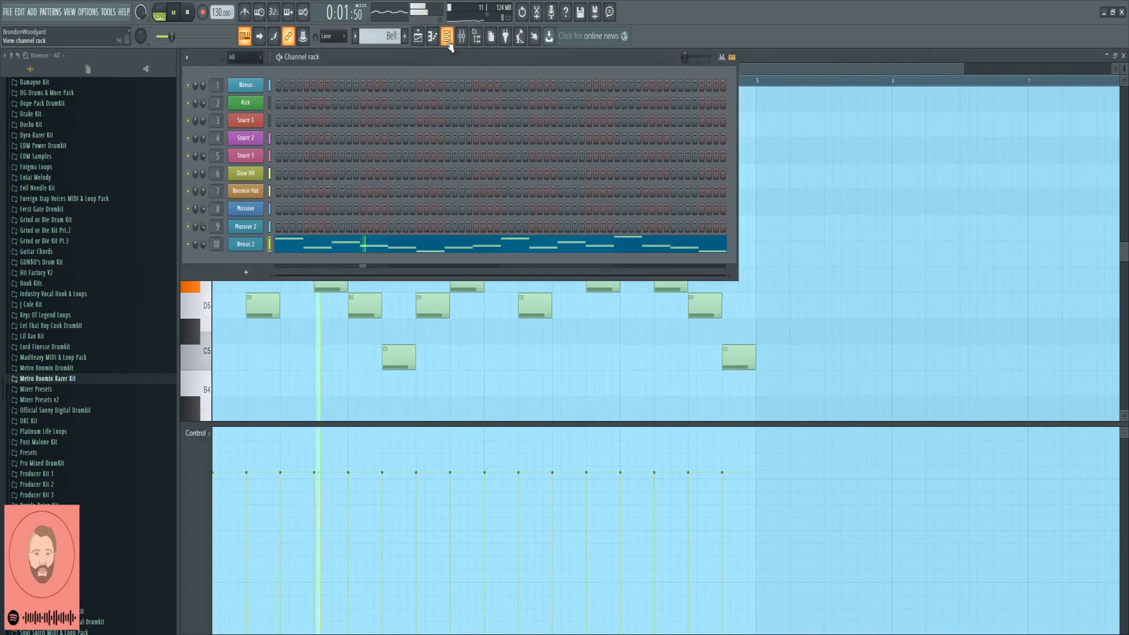
left_click(259, 245)
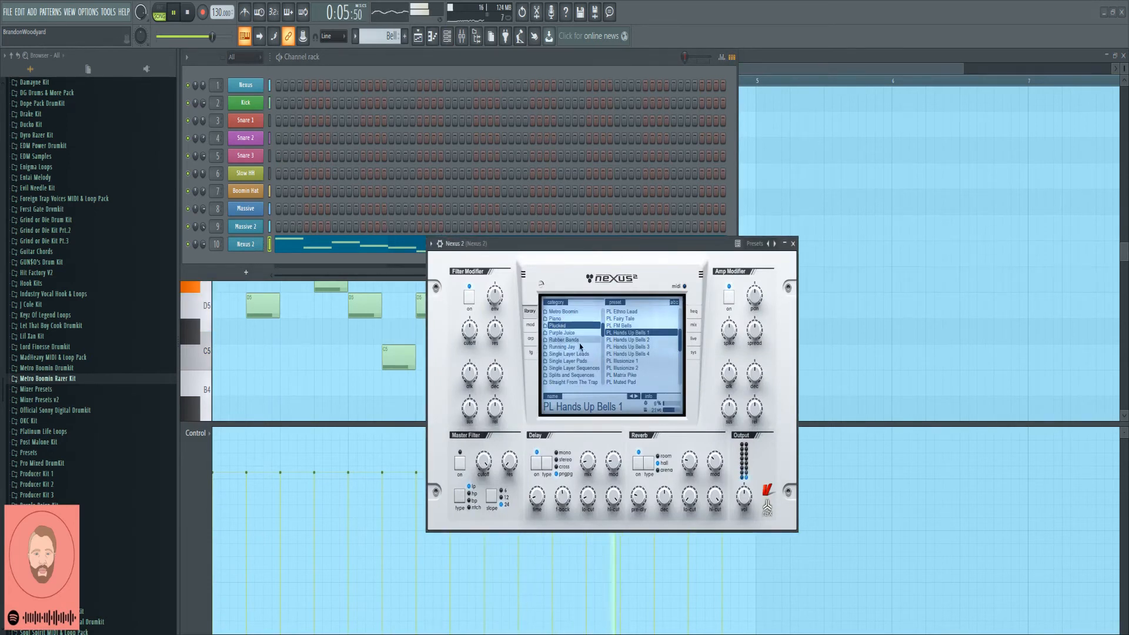
left_click(573, 312)
key("space")
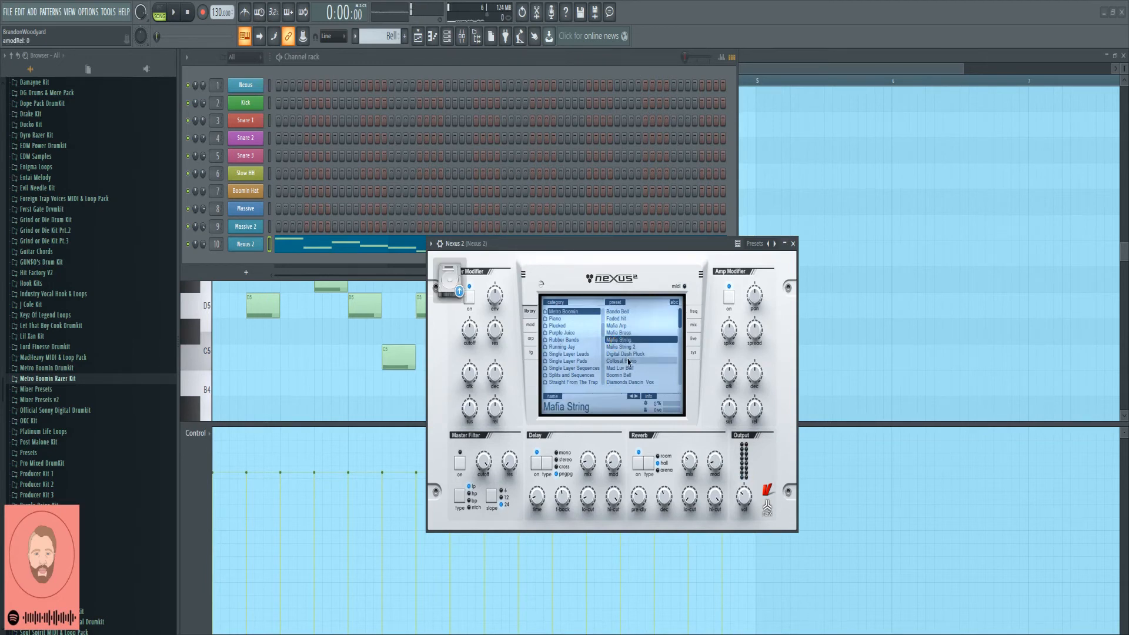
key("space")
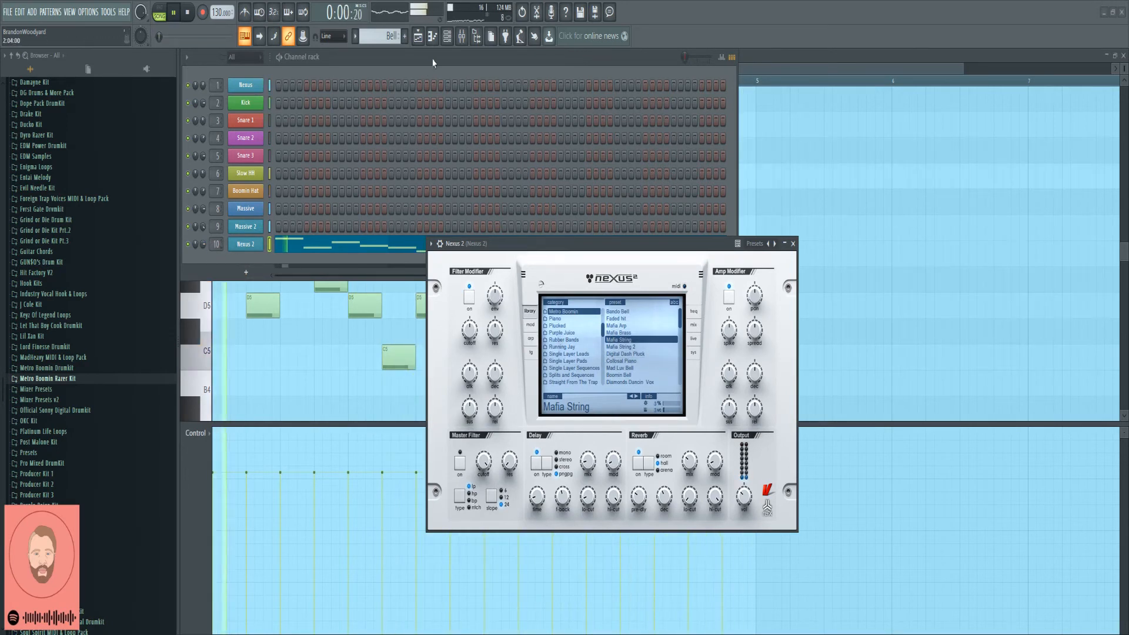
Step: Switch the Nexus 2 preset to Boomin Bell and lower its mixer track to about -20.1 dB
key("F9")
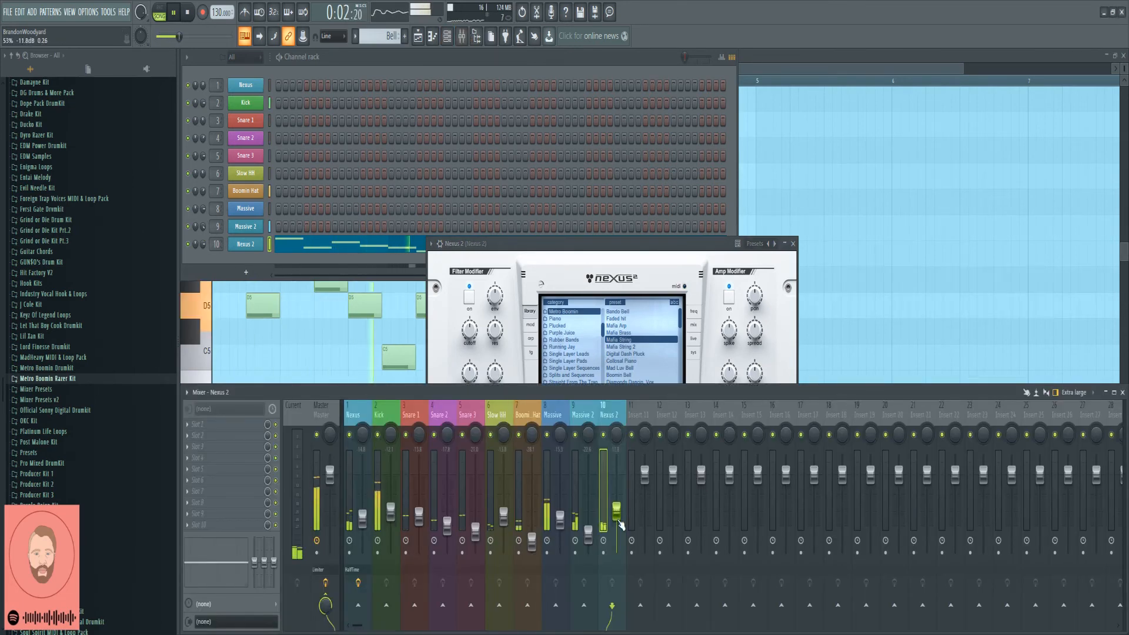
left_click_drag(616, 520, 616, 508)
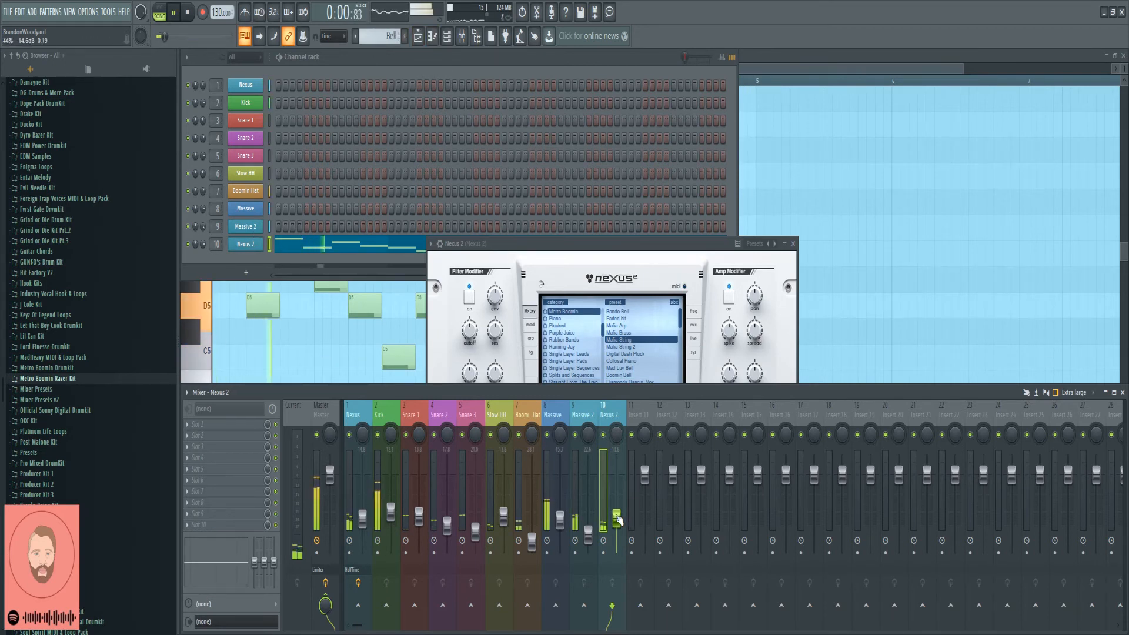
left_click(519, 241)
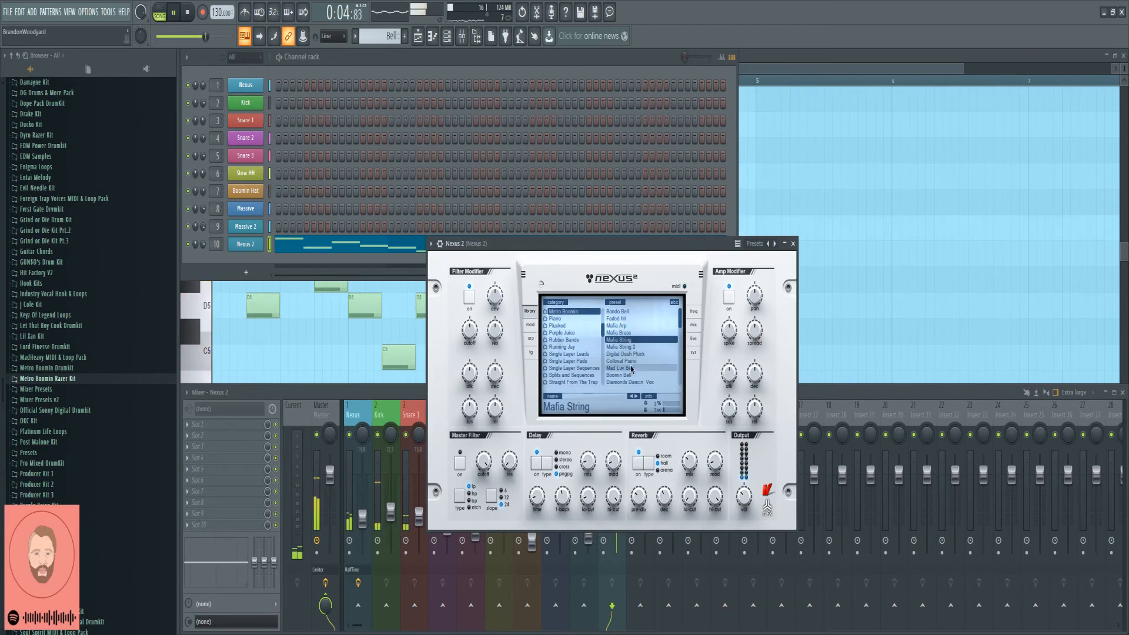
scroll(636, 359, "down", 2)
left_click(635, 347)
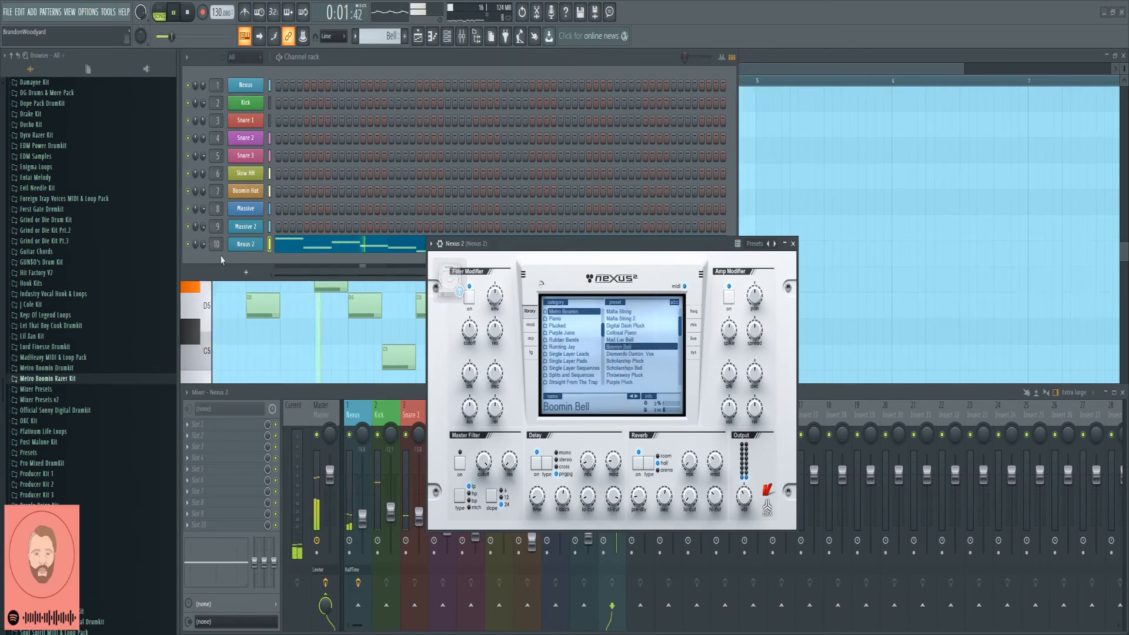
left_click(614, 531)
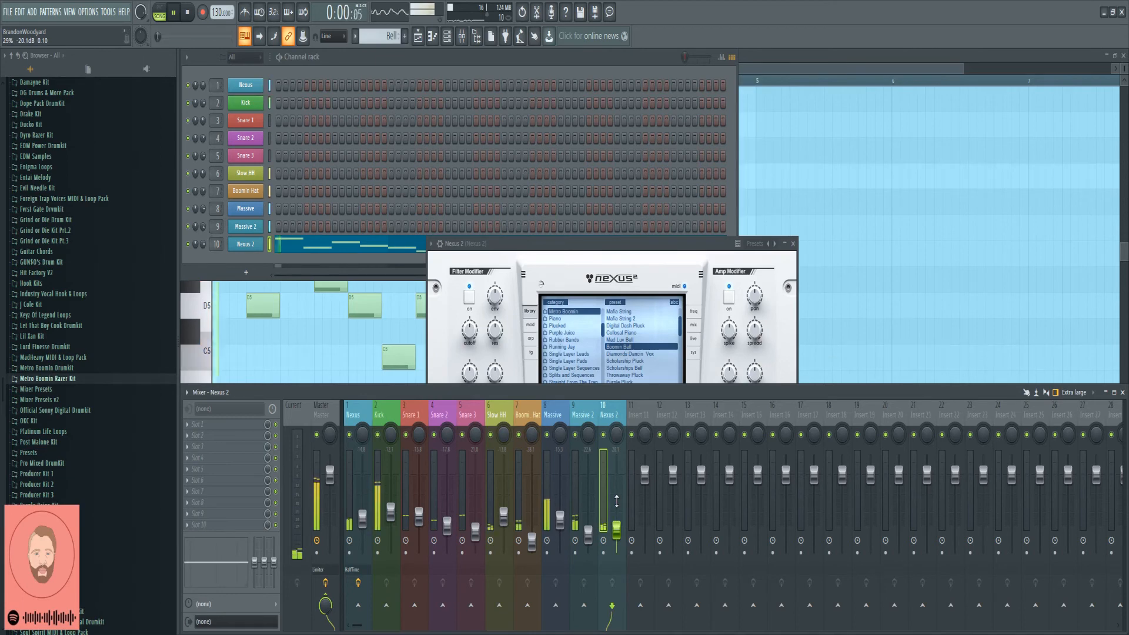
left_click(792, 244)
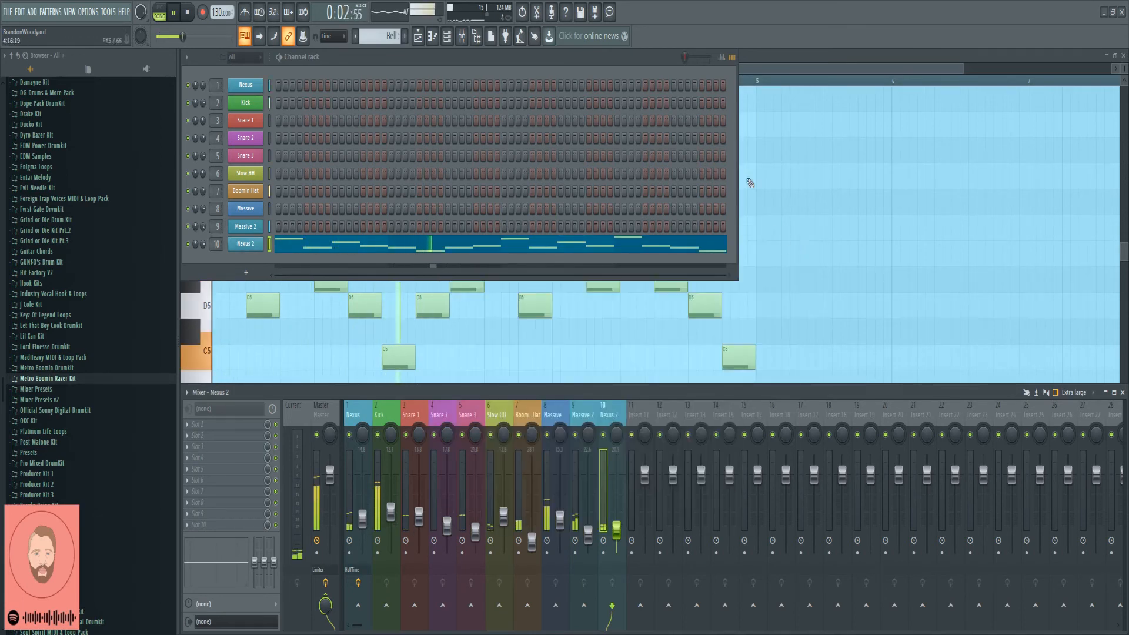
Step: Play the arrangement in the playlist, stop it, and audition samples from the OKC Kit's Transitions folder
left_click(418, 37)
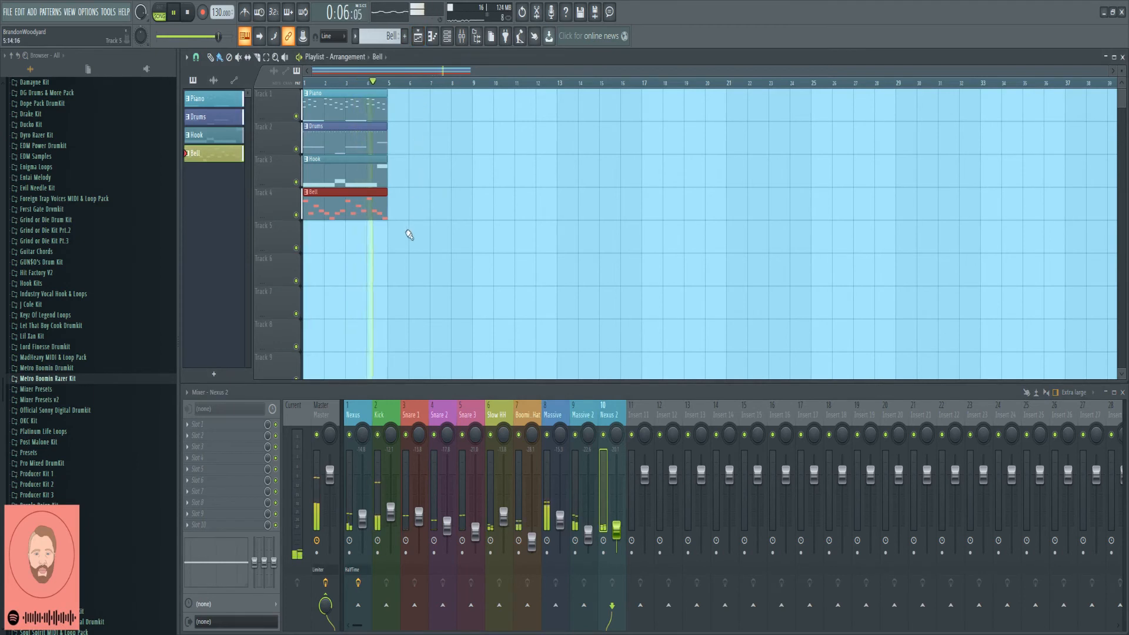
key("space")
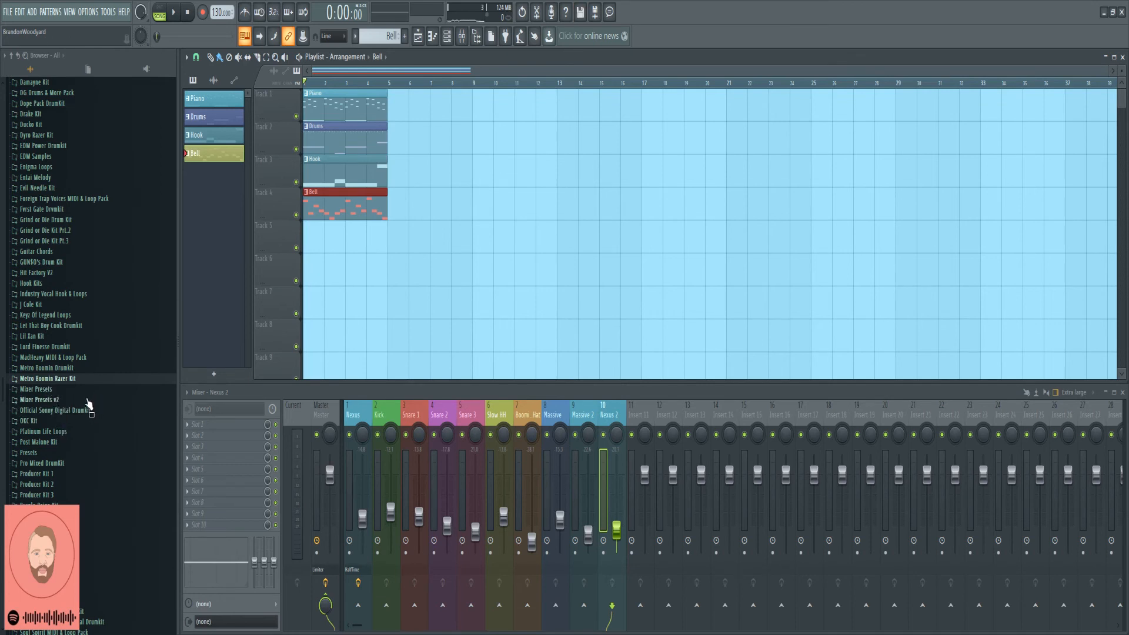
left_click(39, 420)
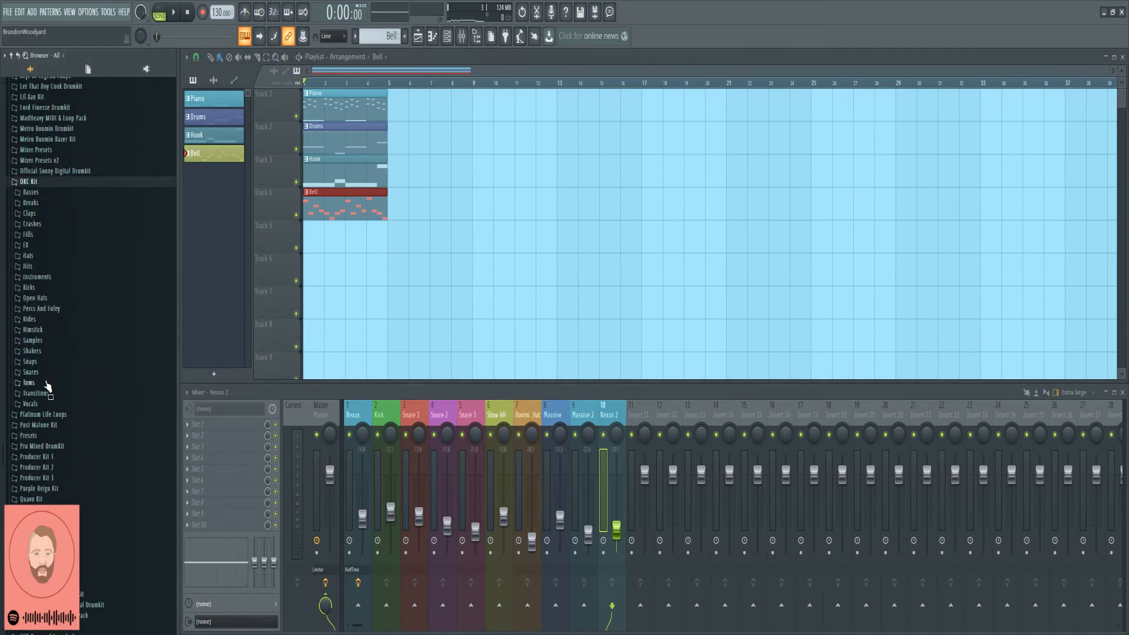
left_click(43, 394)
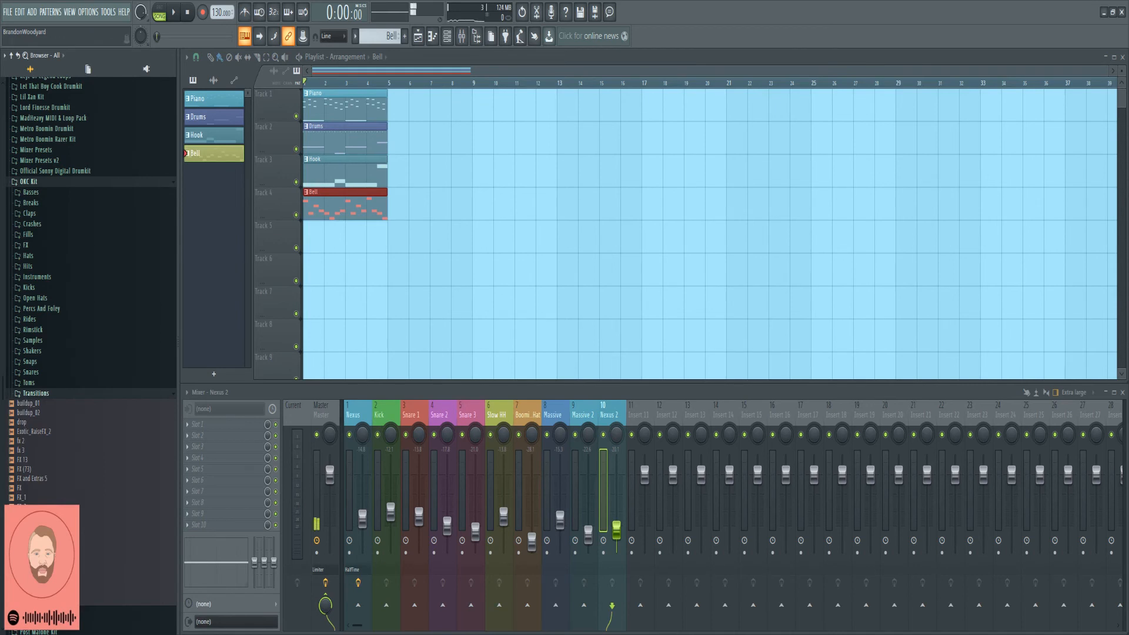
left_click(35, 451)
left_click(35, 432)
left_click(30, 414)
left_click(38, 545)
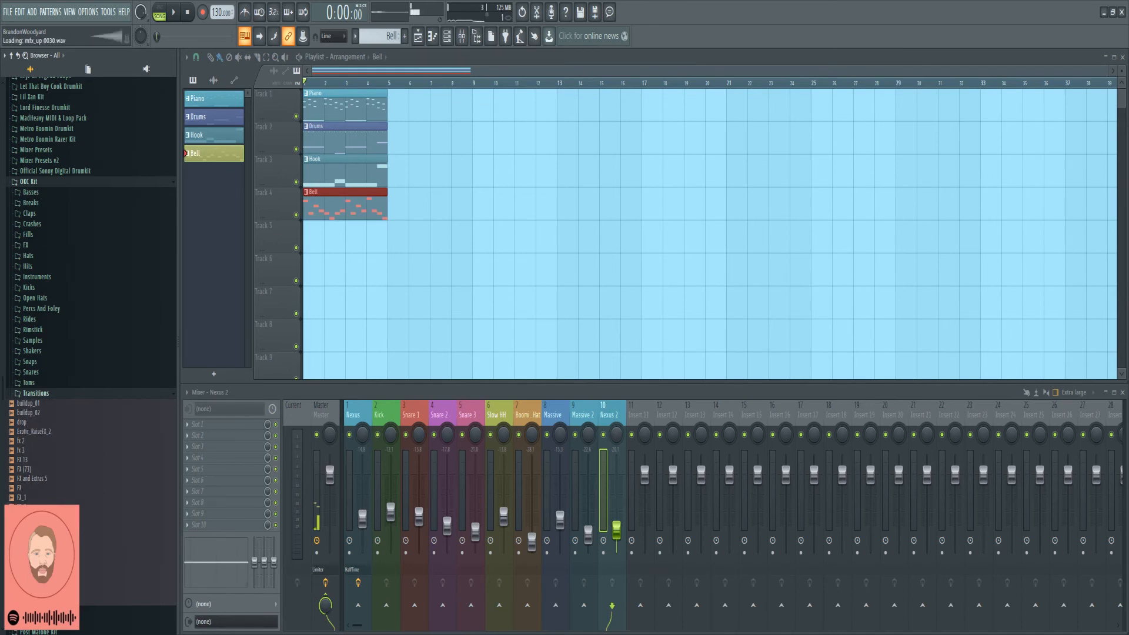
left_click(37, 544)
Step: Place the FX_2 sample on track 7 at bar 6 and adjust its channel volume
left_click(28, 507)
left_click_drag(306, 349, 414, 301)
double_click(429, 303)
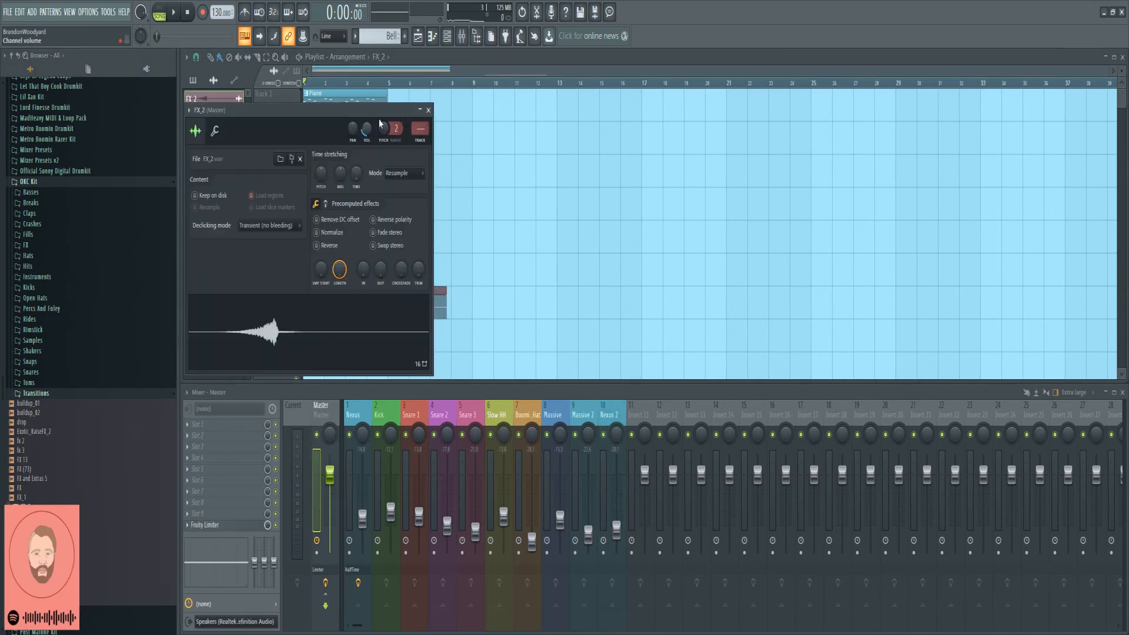
left_click(428, 111)
Step: Repeat the Piano clip at bar 5 and delete the Drums, Hook and Bell clips from tracks 2 to 4
left_click_drag(344, 103, 429, 112)
left_click_drag(338, 143, 344, 286)
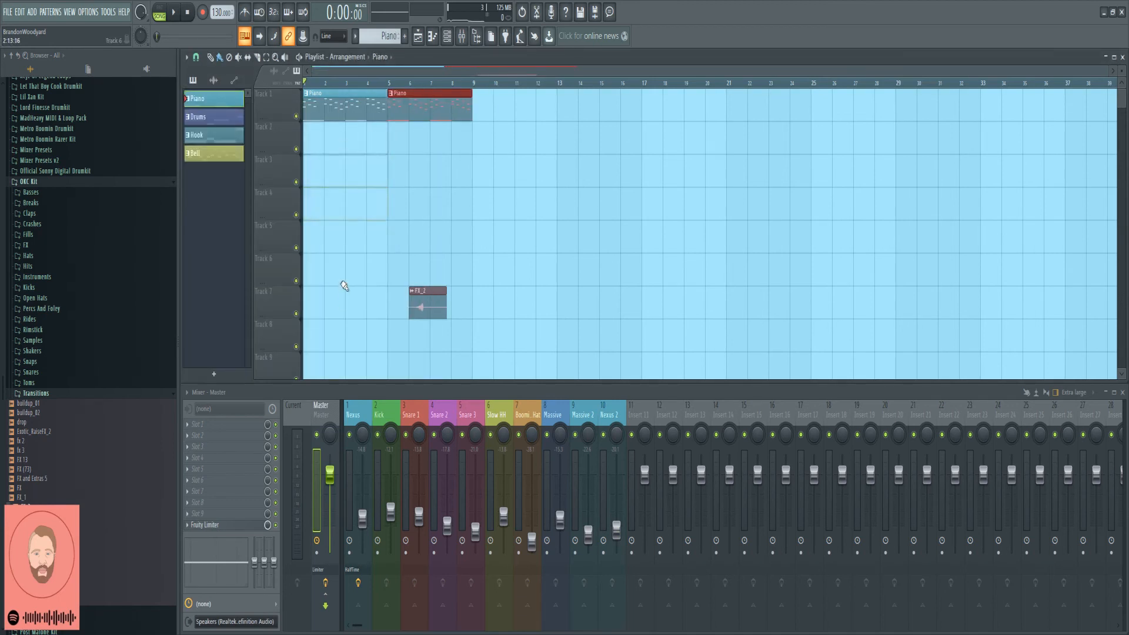
Step: Place two Drums clips on track 3, starting at bars 5 and 9
left_click(233, 117)
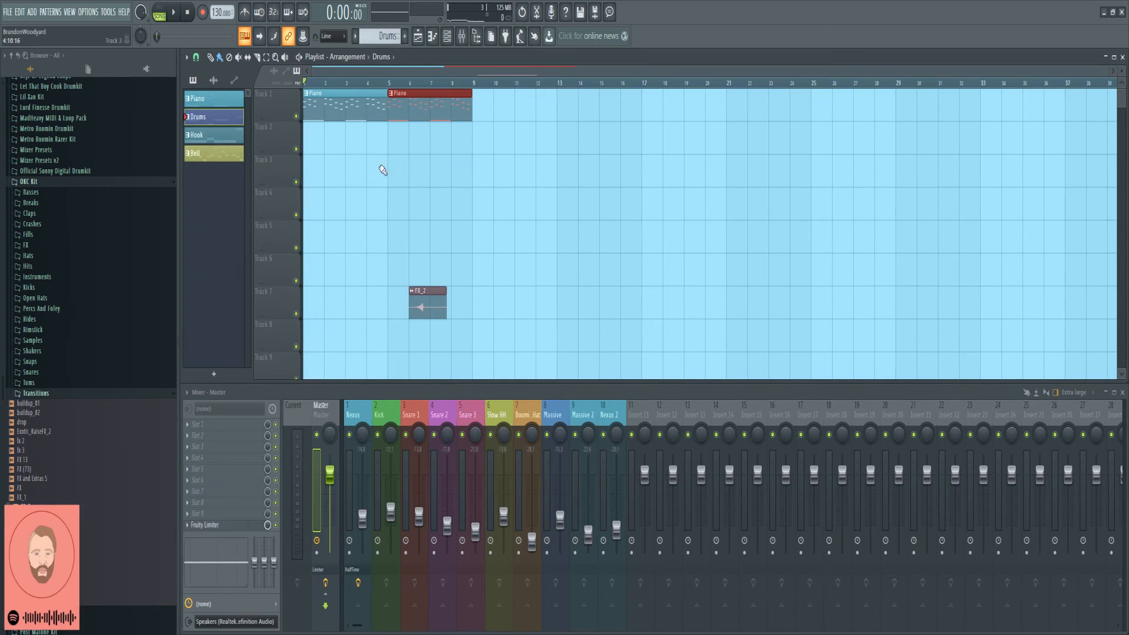
left_click(401, 179)
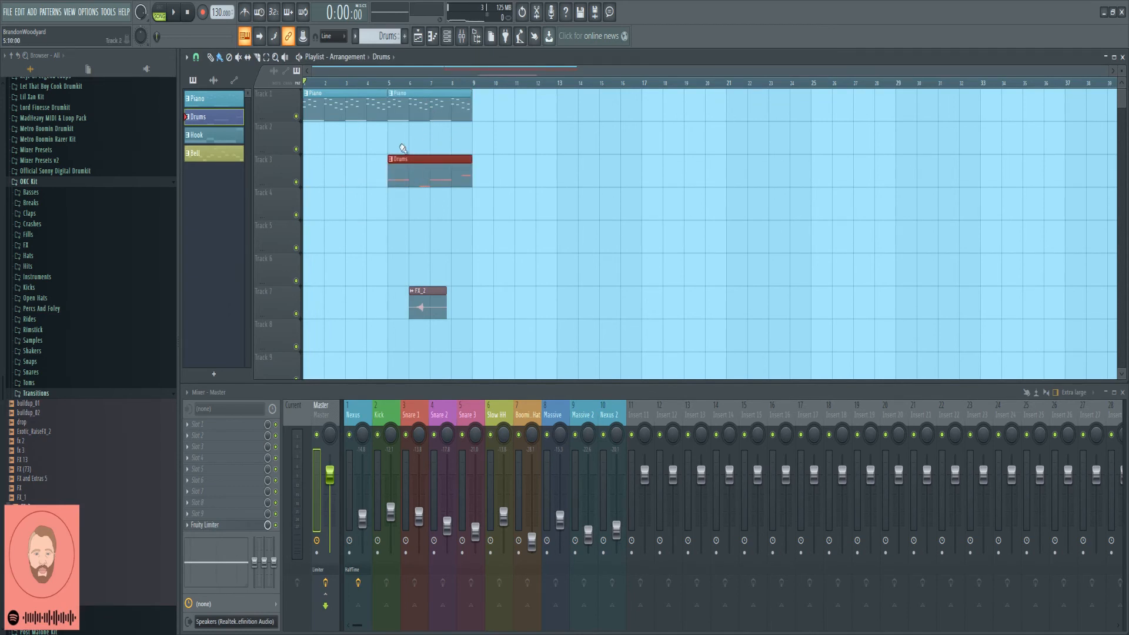
left_click(487, 175)
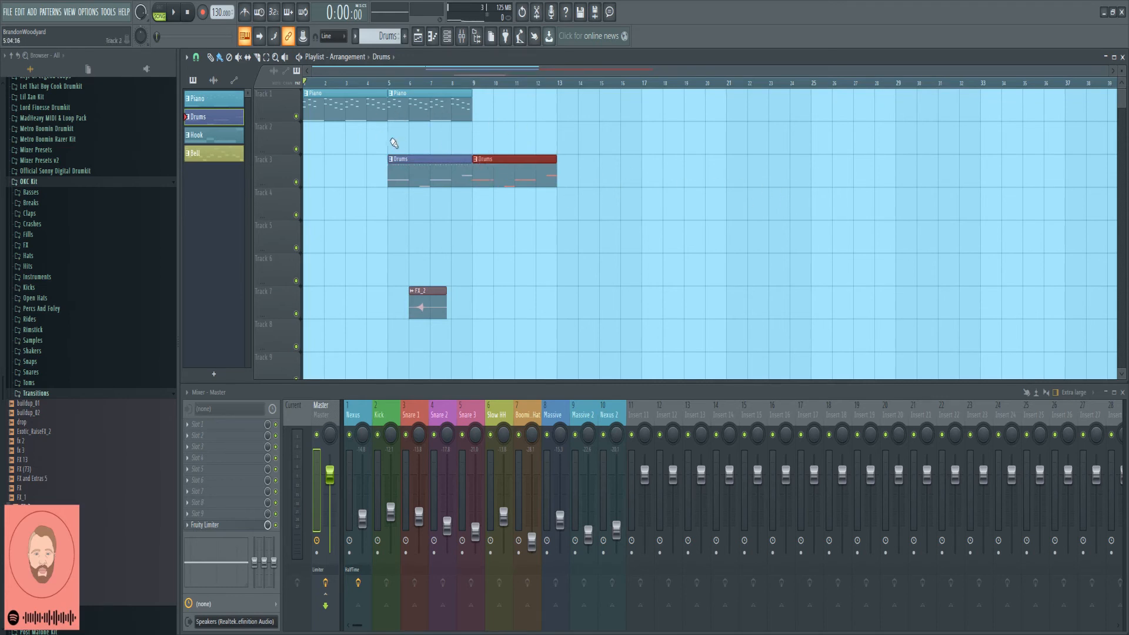
Step: Place Bell clips on track 4 at bars 1 and 5, and remove the Drums clip at bar 5 during playback
left_click(206, 139)
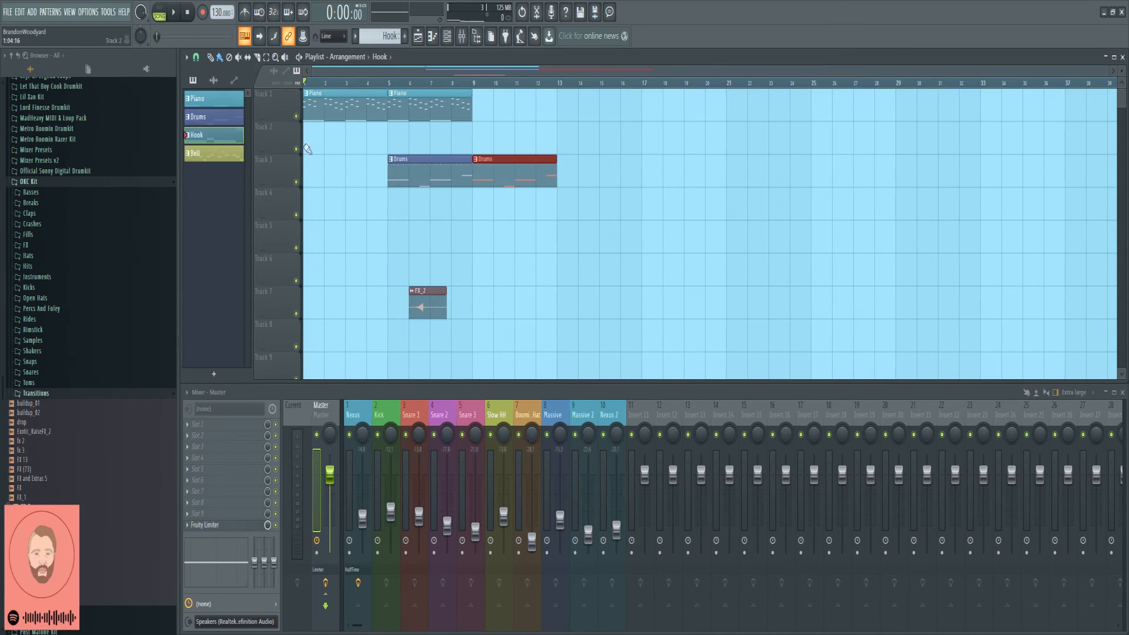
left_click(230, 157)
left_click(328, 209)
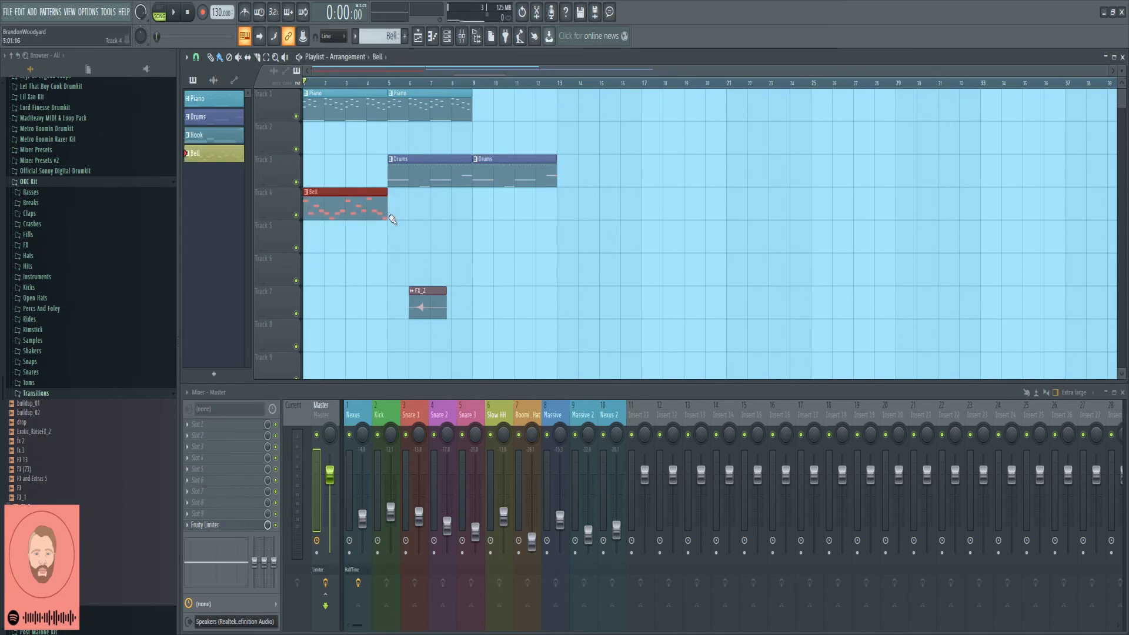
key("space")
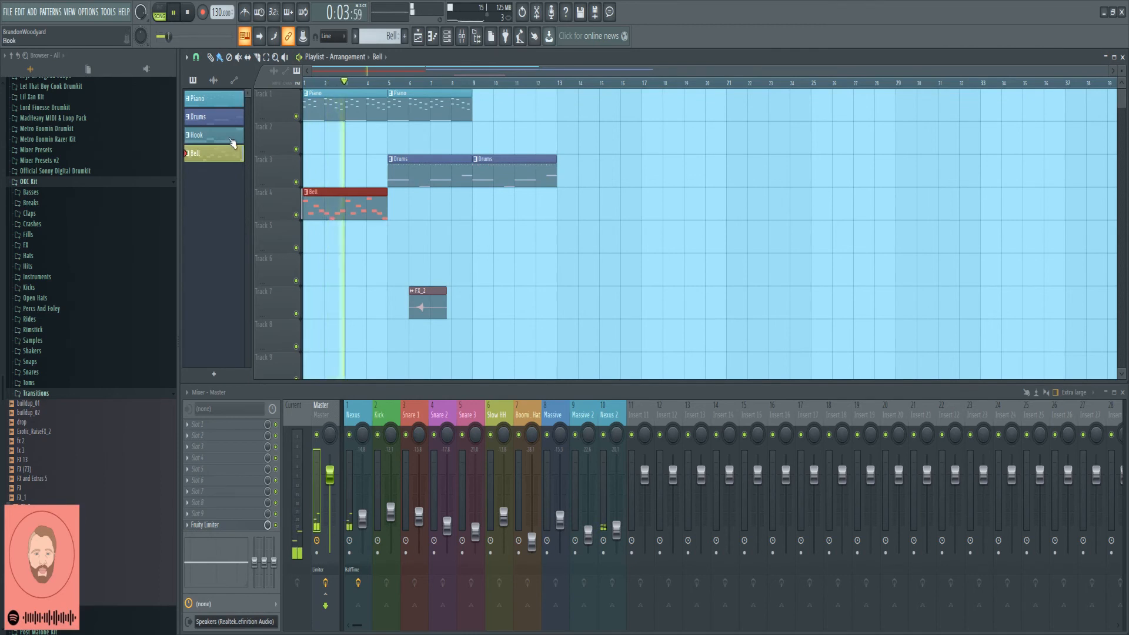
right_click(415, 175)
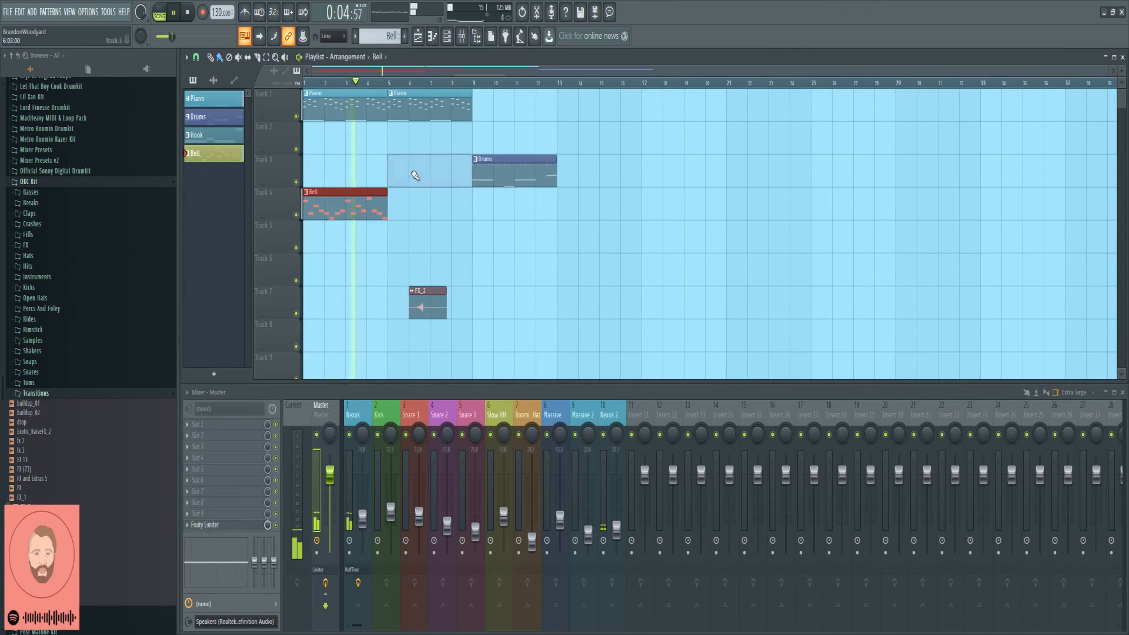
left_click(393, 209)
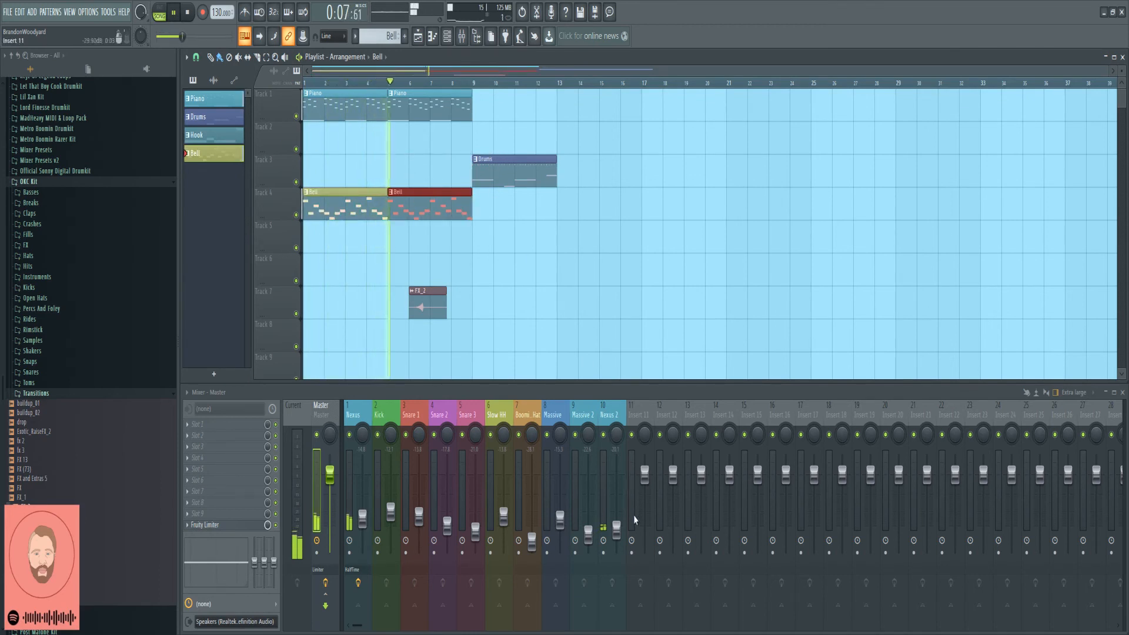
Step: Slightly lower the mixer faders of the Nexus 2 and Nexus tracks
left_click_drag(618, 532, 619, 538)
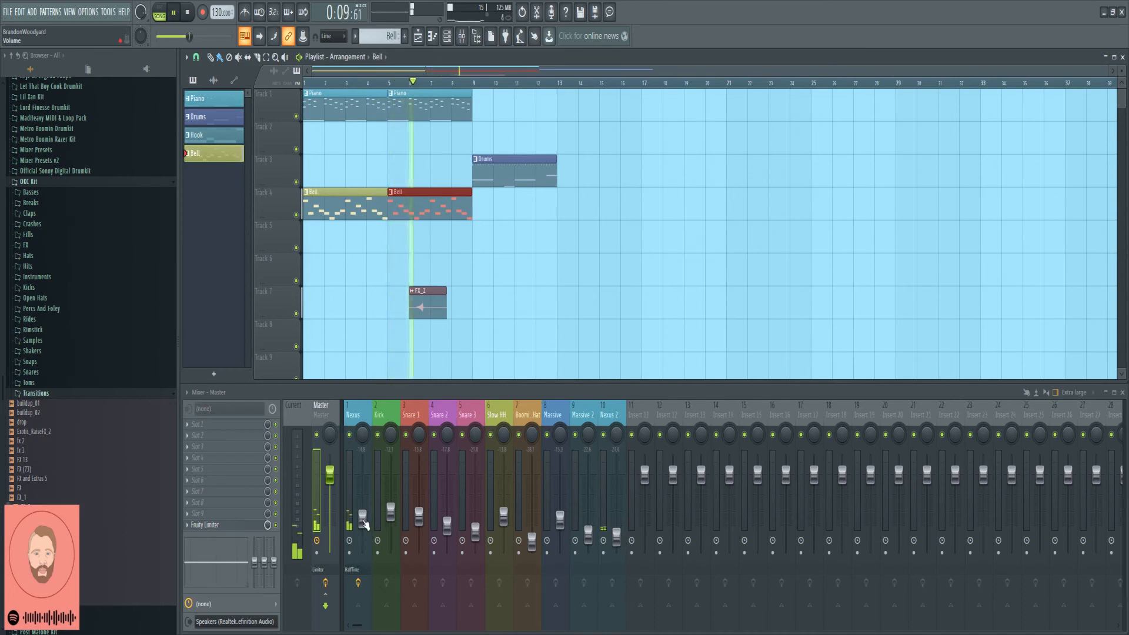
left_click_drag(365, 523, 364, 528)
Step: Move the FX_2 clip to bar 8 on track 7 and add a third Piano clip at bar 9 on track 1
left_click(425, 301)
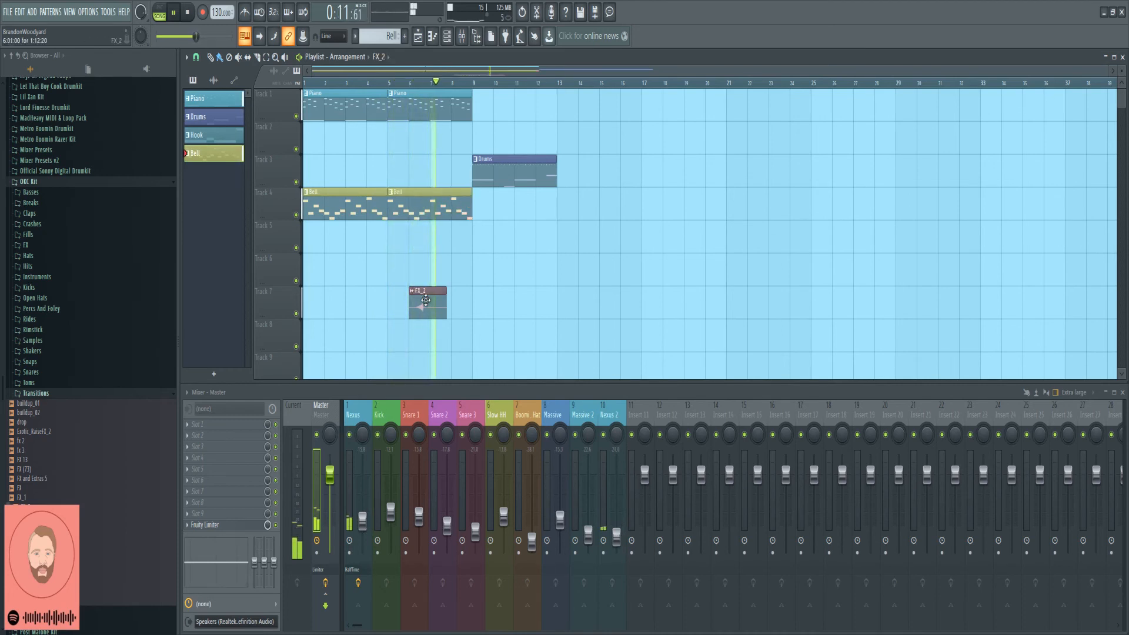
left_click_drag(426, 301, 468, 300)
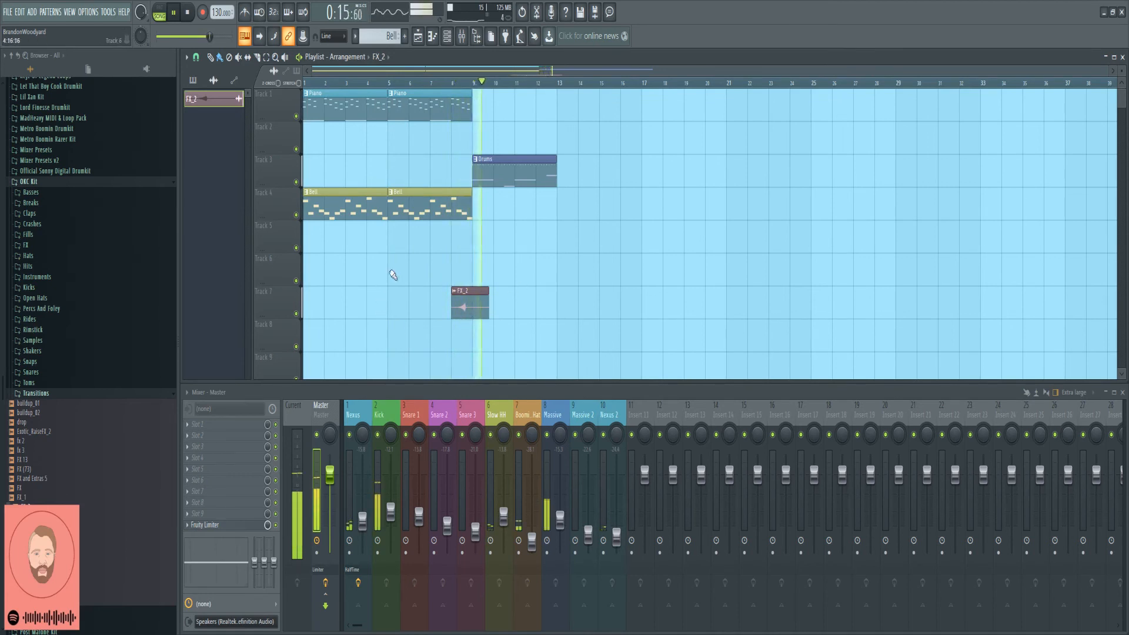
key("space")
left_click(444, 98)
left_click(506, 112)
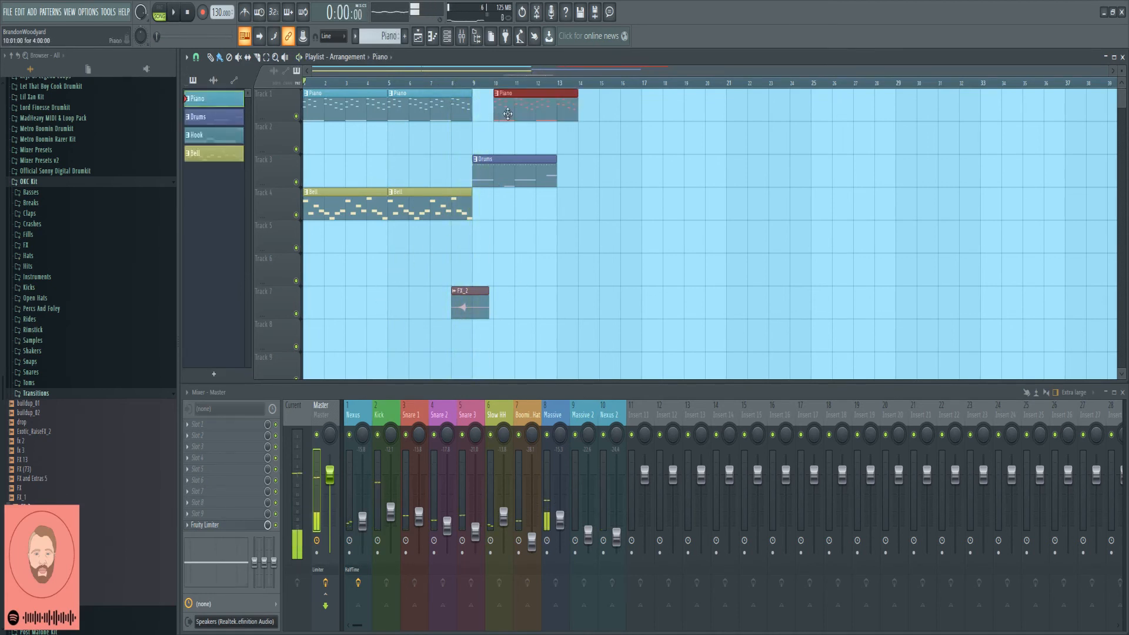
left_click_drag(507, 113, 486, 114)
Step: Play the arrangement while browsing the sample kits, and open the Loops folder of the Post Malone Kit
key("space")
left_click(41, 394)
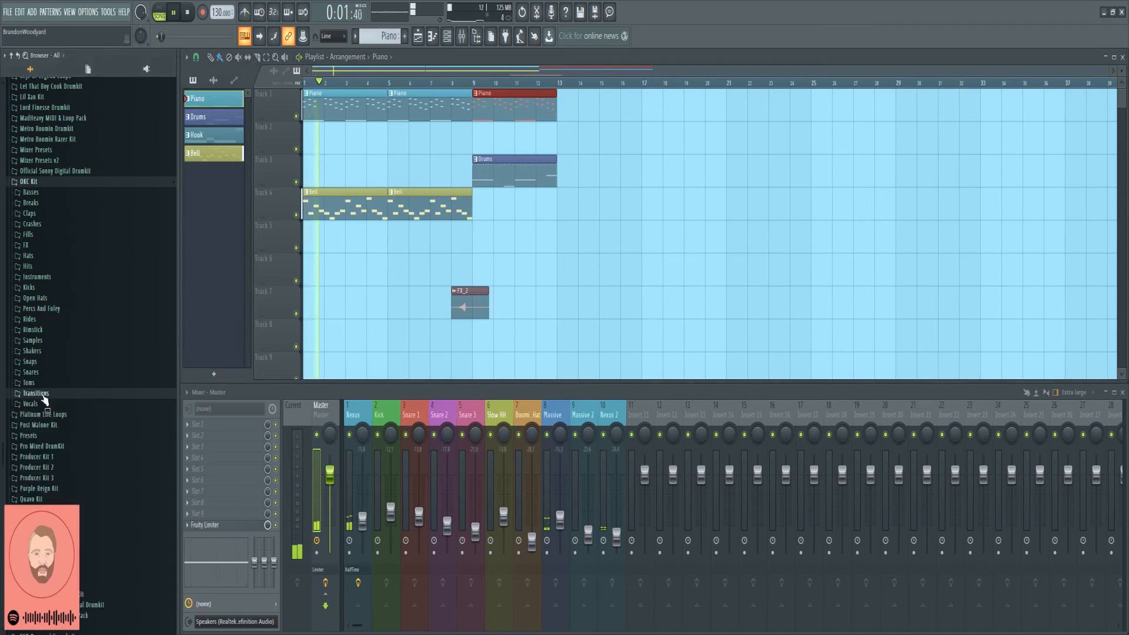
scroll(89, 505, "down", 3)
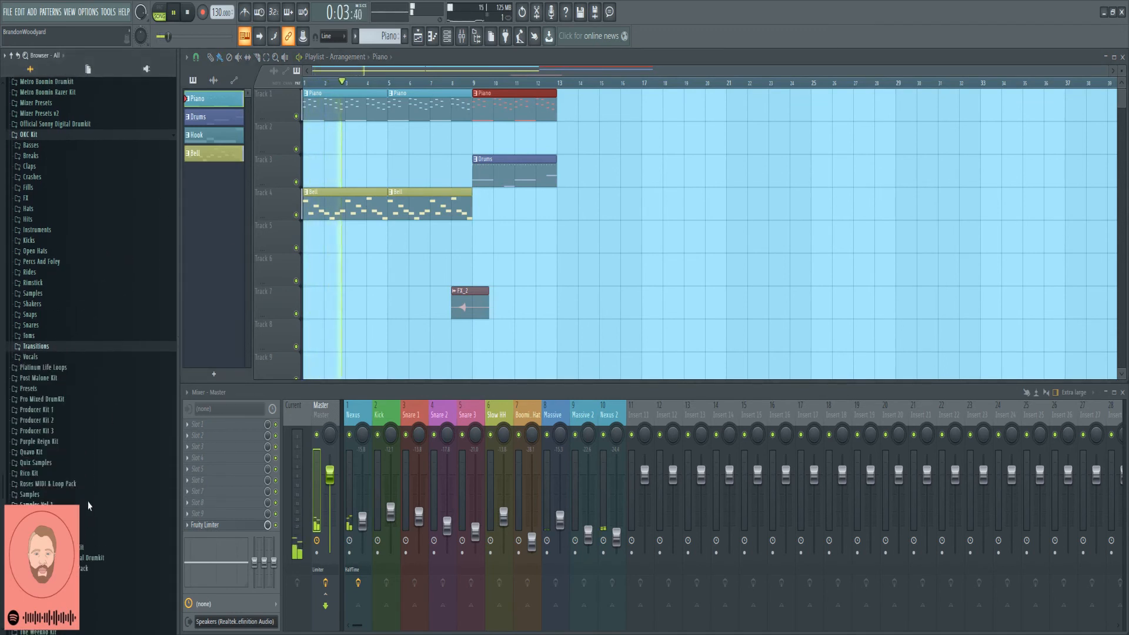
scroll(70, 391, "up", 10)
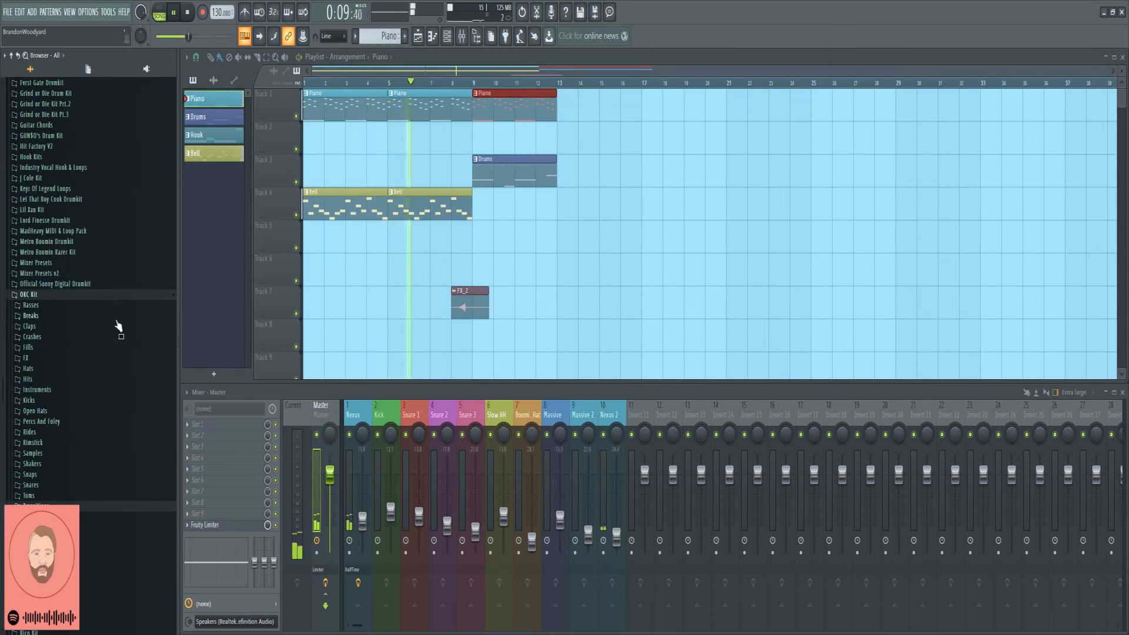
scroll(111, 423, "down", 15)
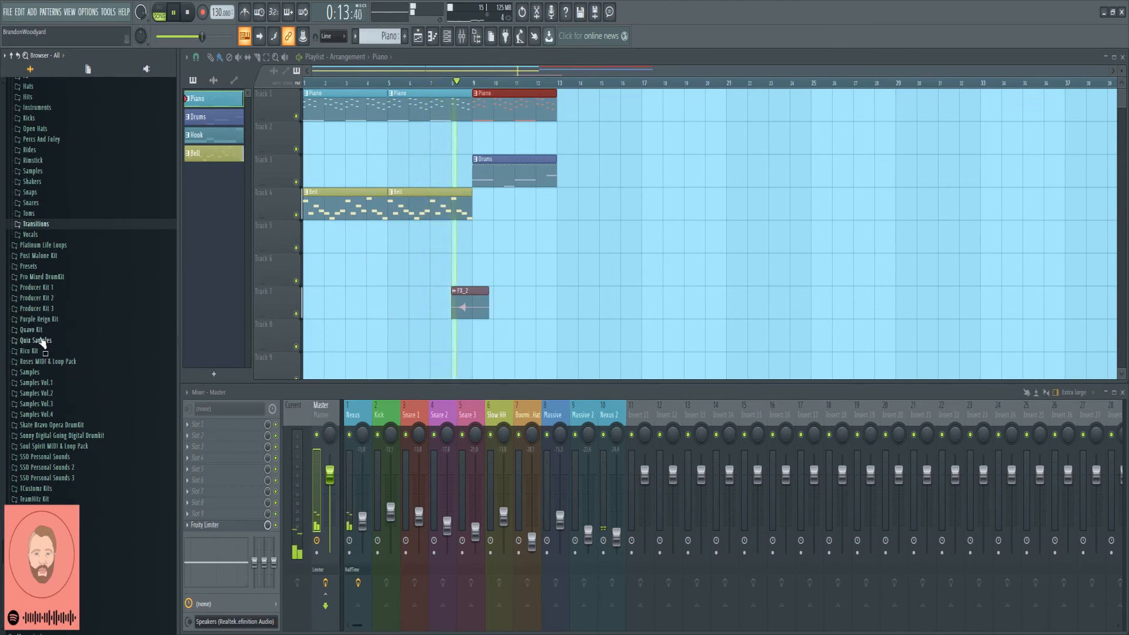
left_click(41, 259)
key("space")
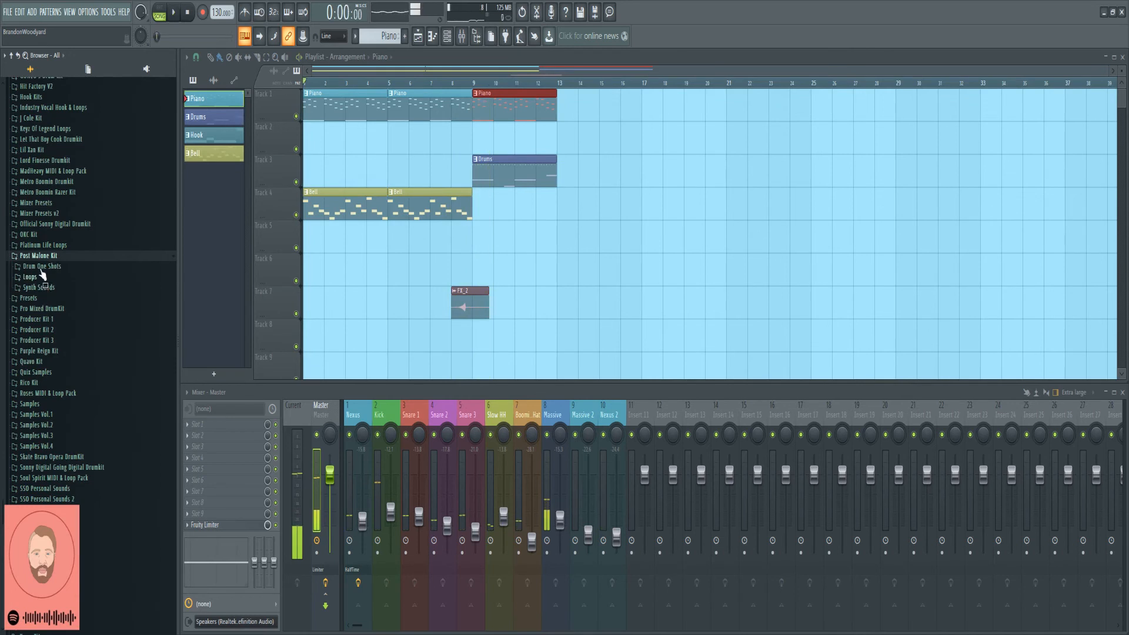
left_click(43, 289)
left_click(29, 277)
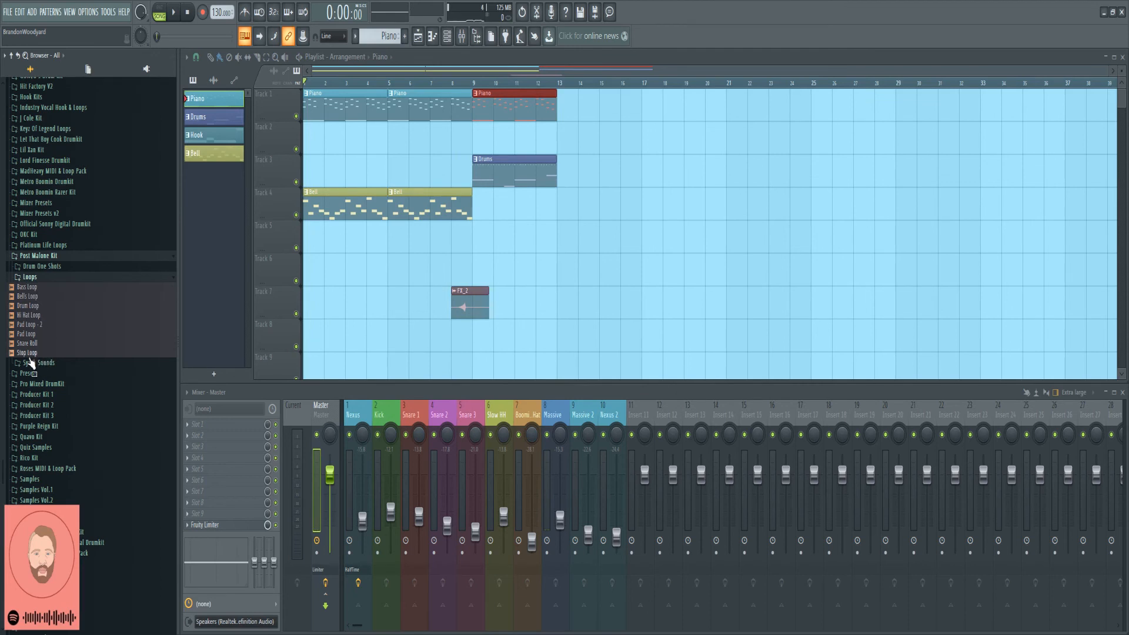
Step: Place the Stop Loop sample on track 8 at bar 8 and set its channel volume to 34%
left_click_drag(29, 359, 466, 345)
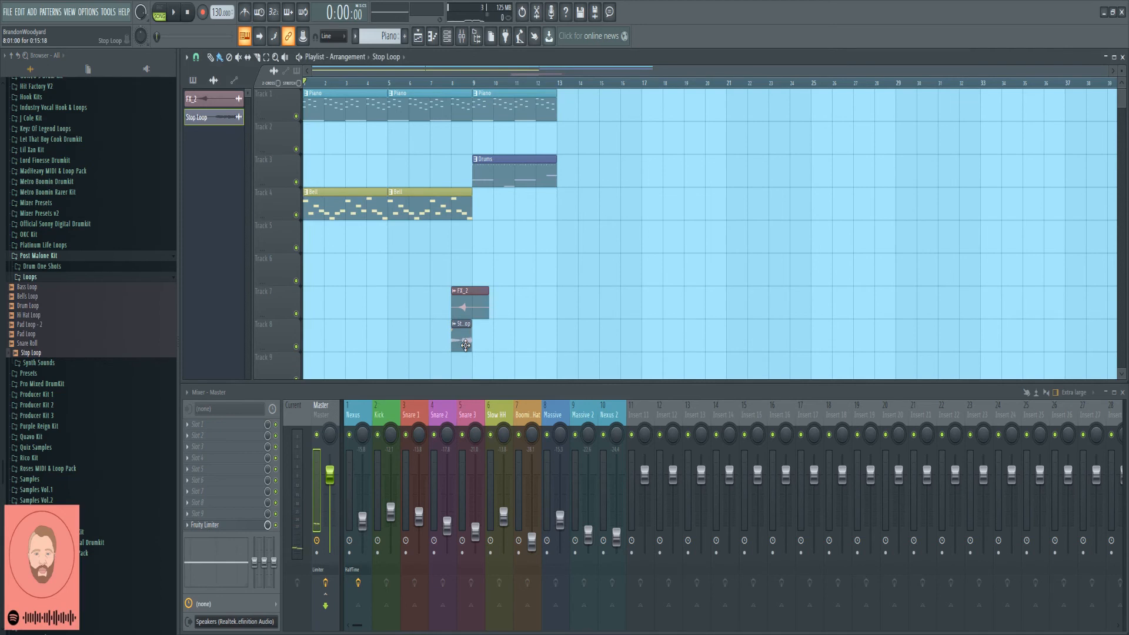
double_click(465, 345)
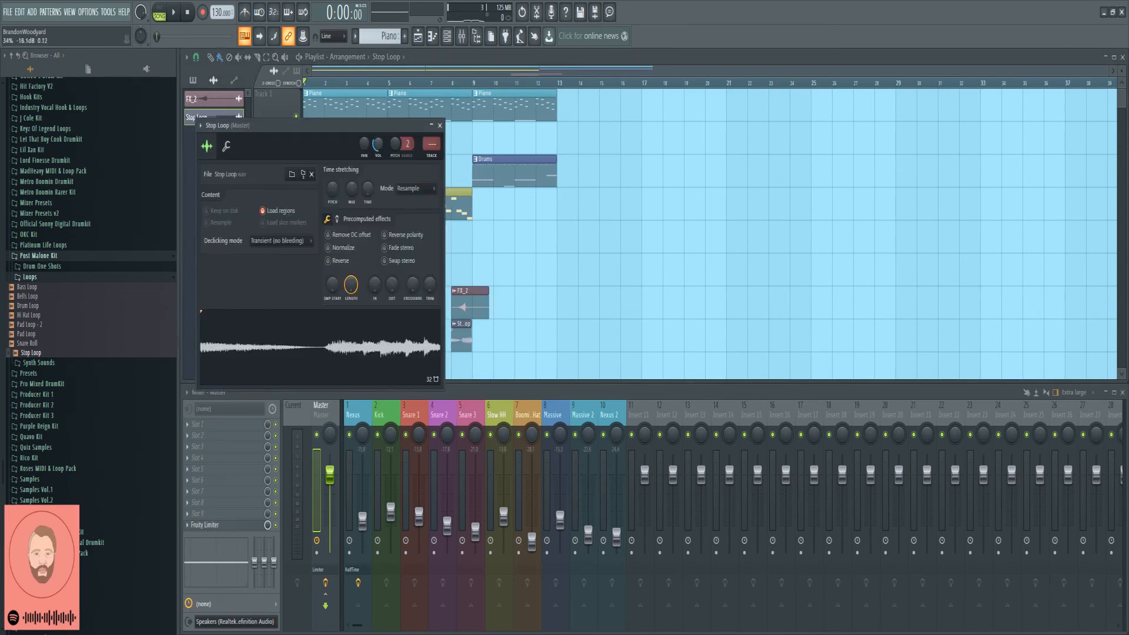
left_click(440, 125)
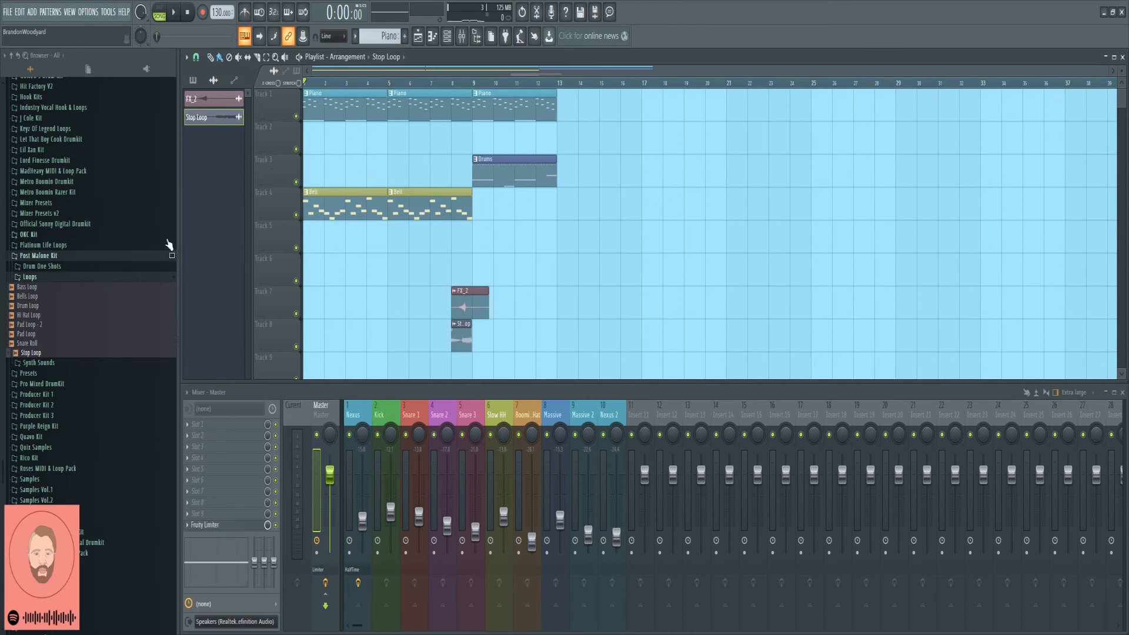
left_click(37, 257)
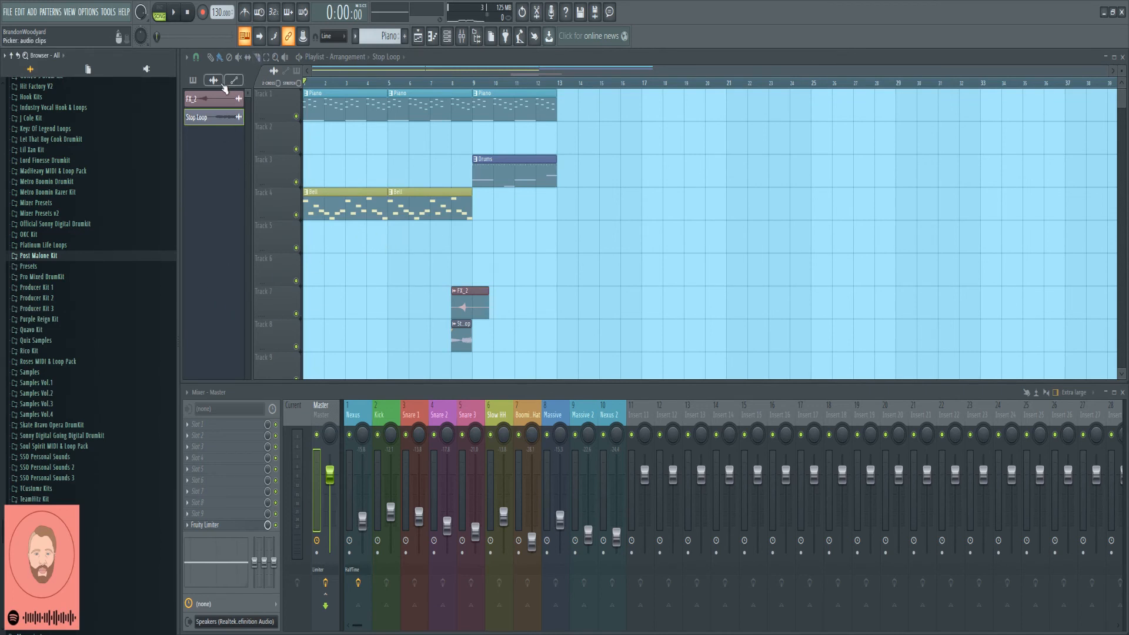
Step: Add a Hook pattern clip at bar 9 on track 2, above the Drums clip
left_click(193, 80)
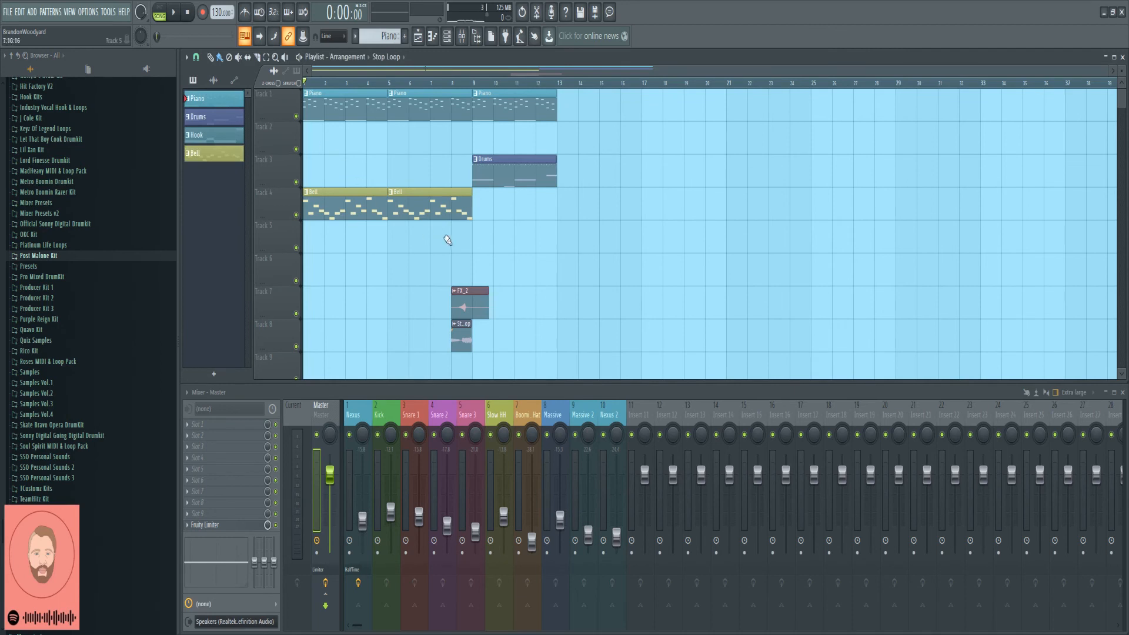
left_click(216, 138)
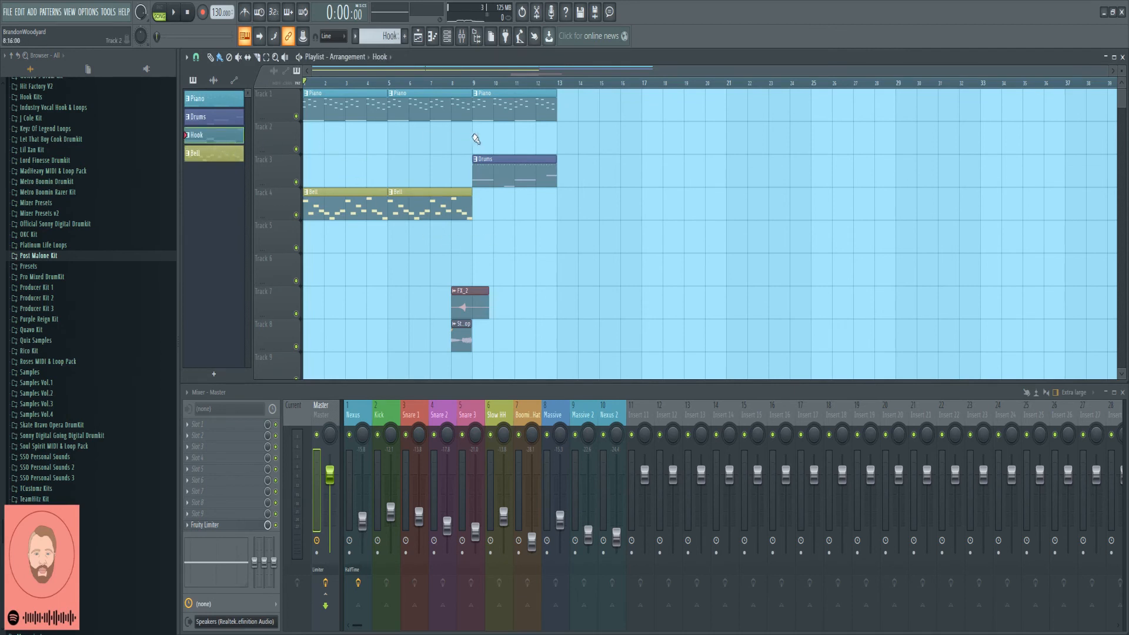
left_click(476, 139)
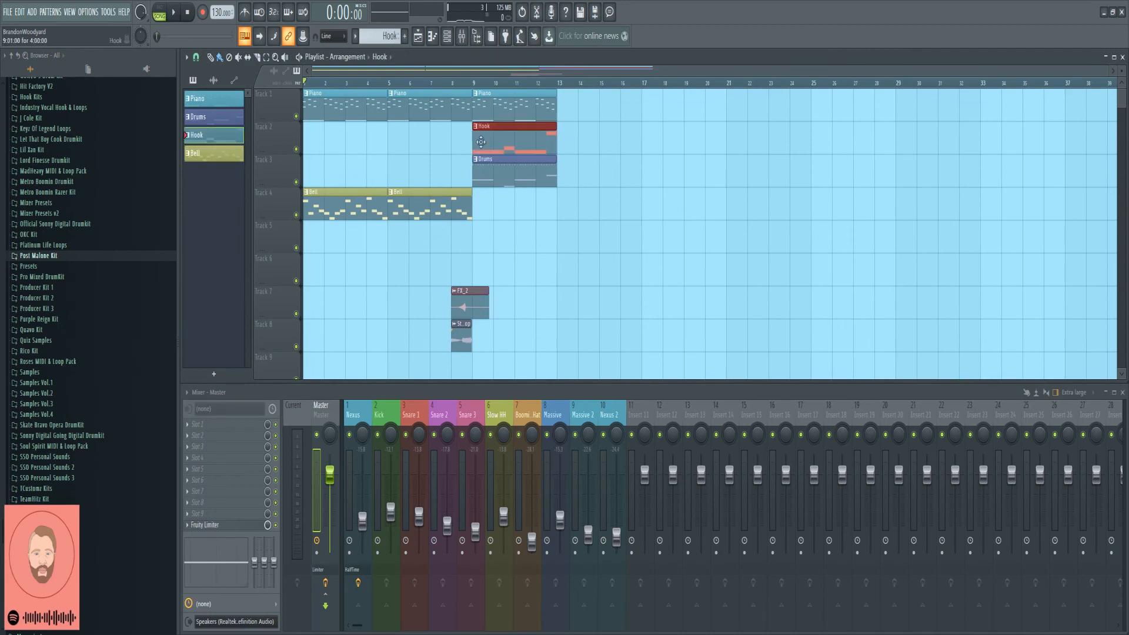
Step: During playback, duplicate the Piano, Hook and Drums clips of bar 9 twice, filling bars 13 and 17
left_click(173, 14)
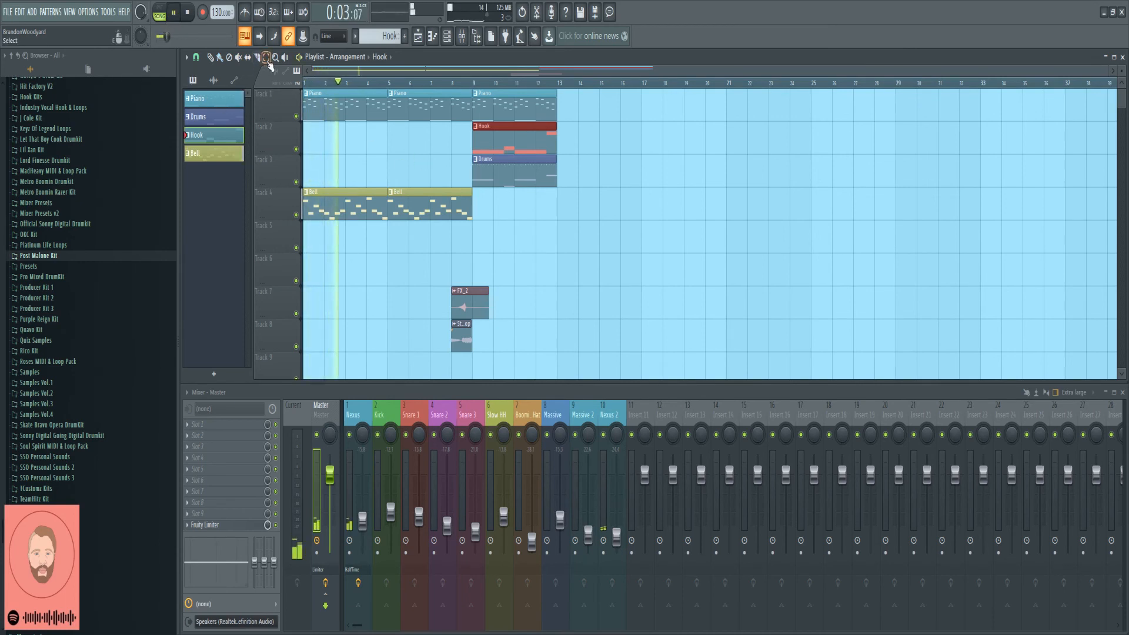
left_click_drag(488, 245, 533, 39)
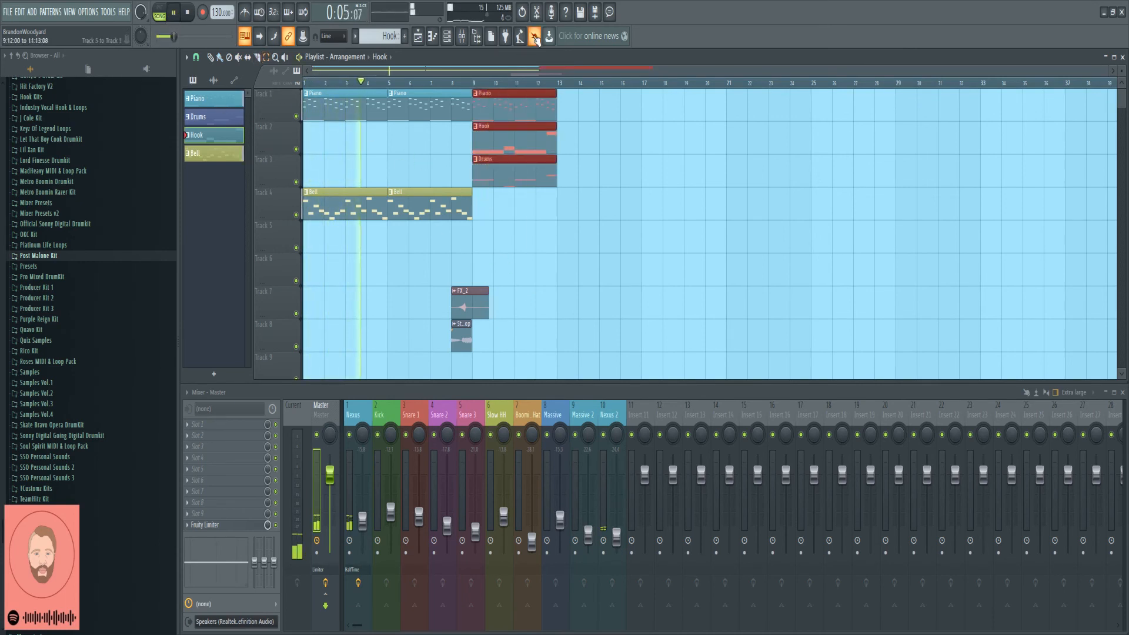
key("ctrl+b")
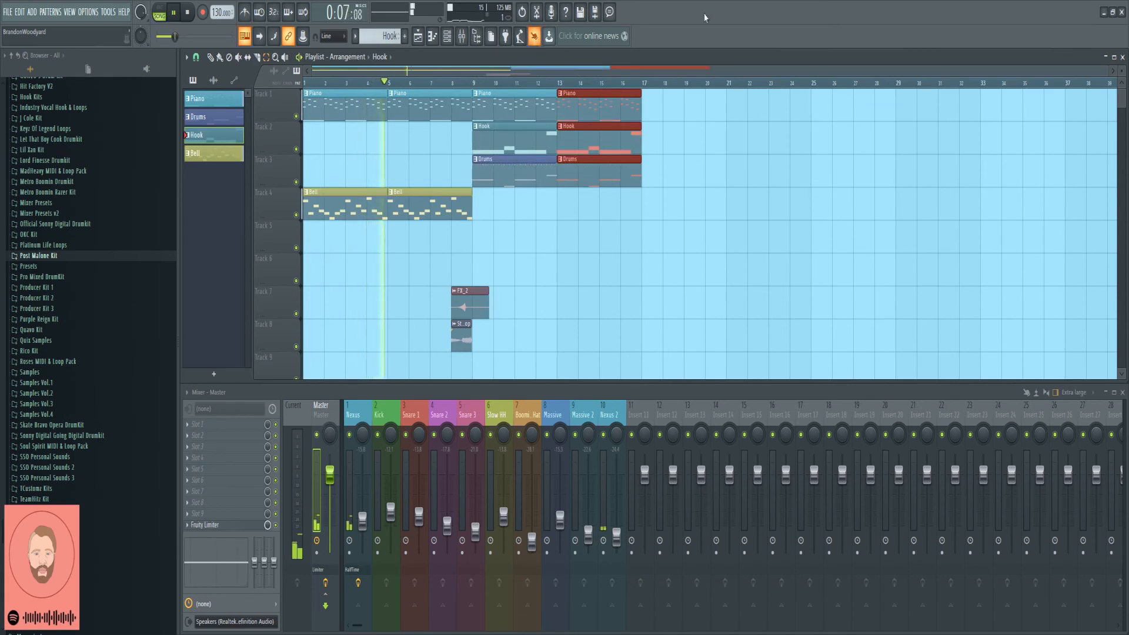
key("ctrl+b")
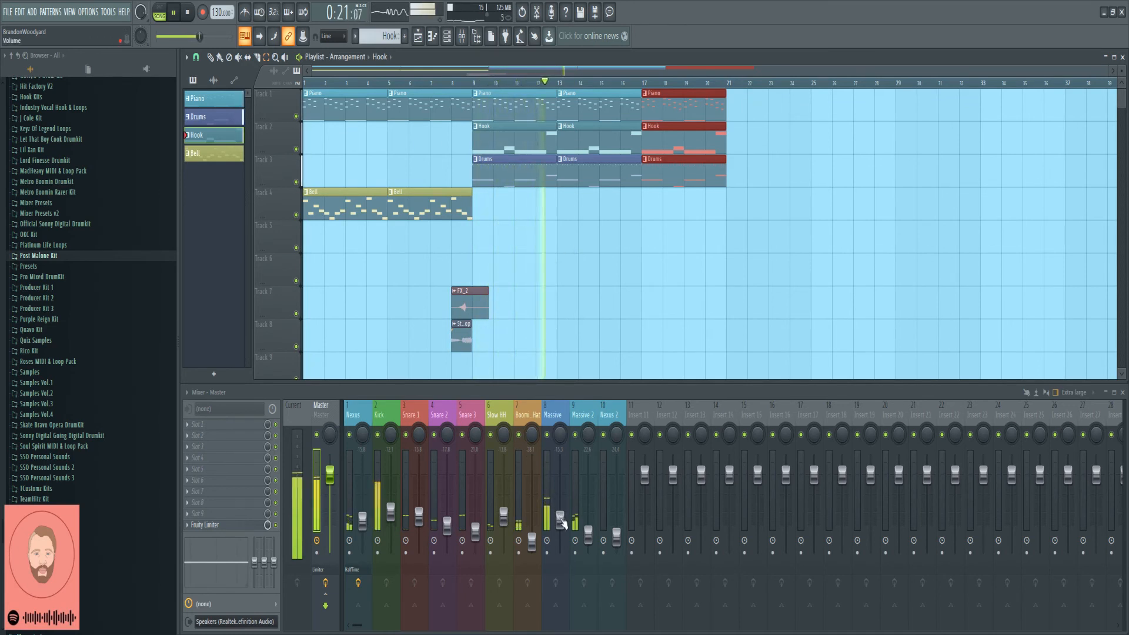
Step: Lower the Massive channel's mixer fader slightly and stop playback
left_click_drag(560, 518, 563, 531)
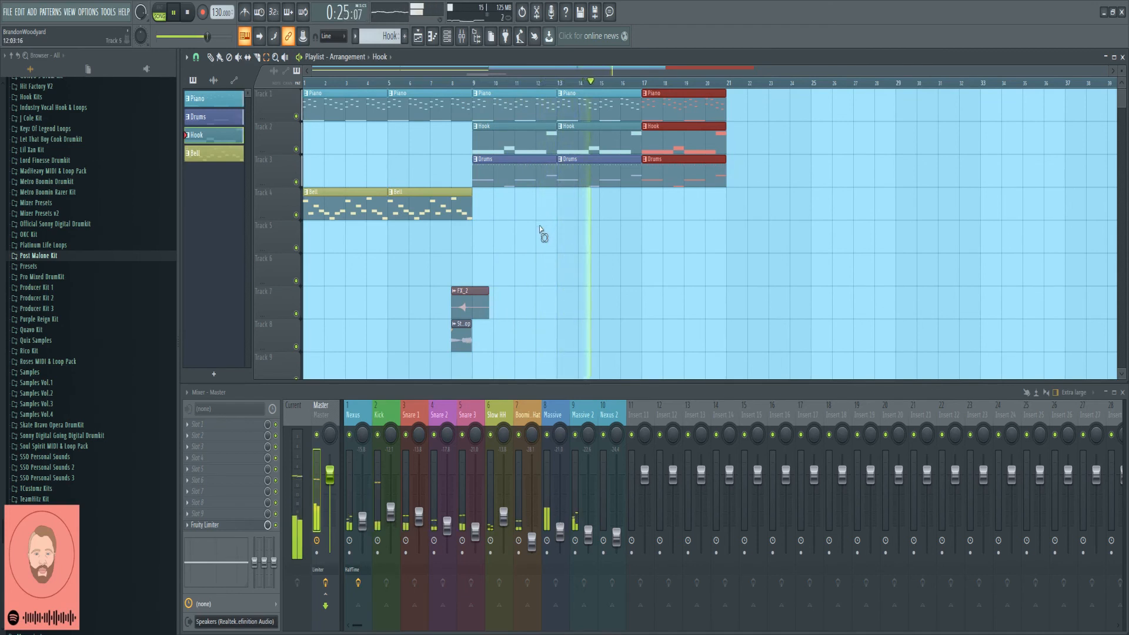
key("space")
Step: Add a Bell pattern clip at bar 17 on track 4
left_click(373, 183)
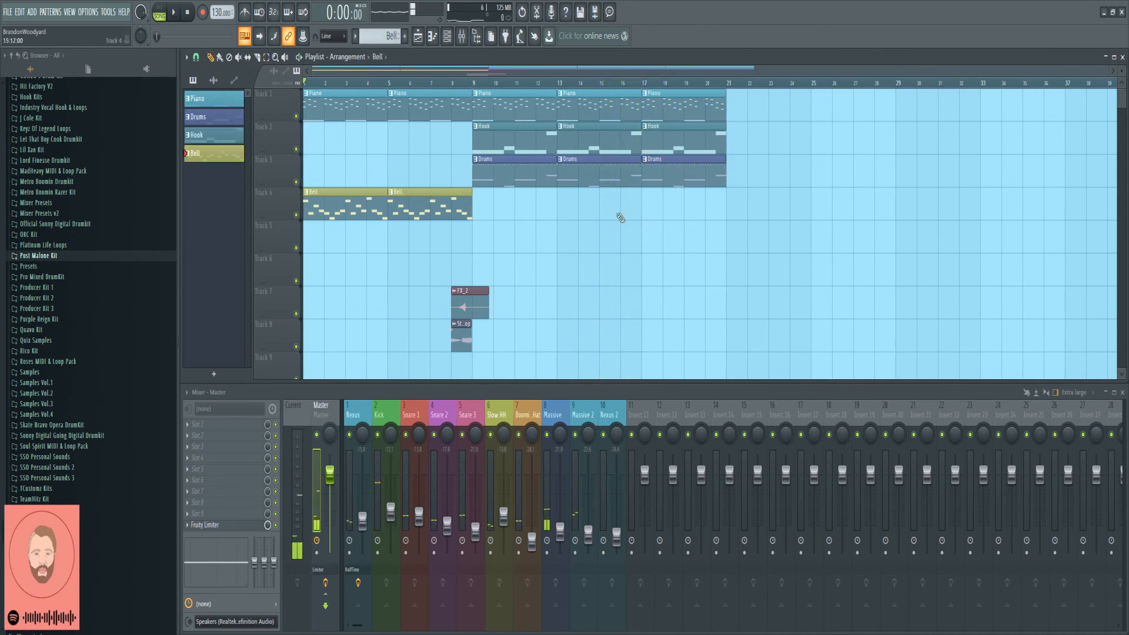
left_click(645, 204)
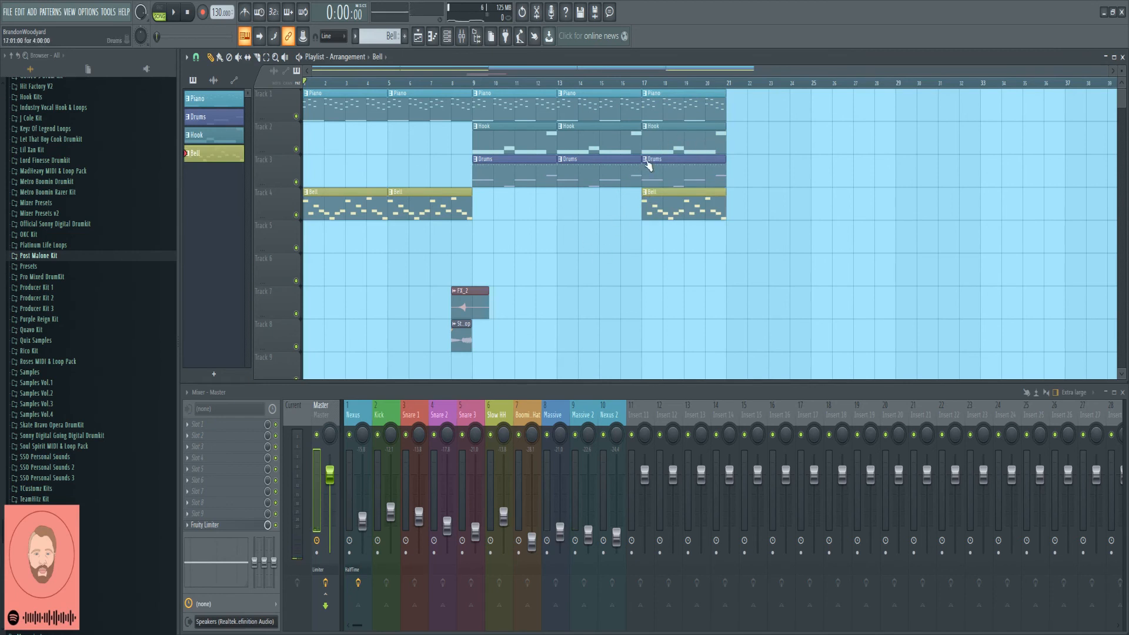
Step: Make the Drums clip at bar 17 unique and cut all Massive notes from its pattern
left_click(645, 159)
left_click(676, 237)
double_click(676, 173)
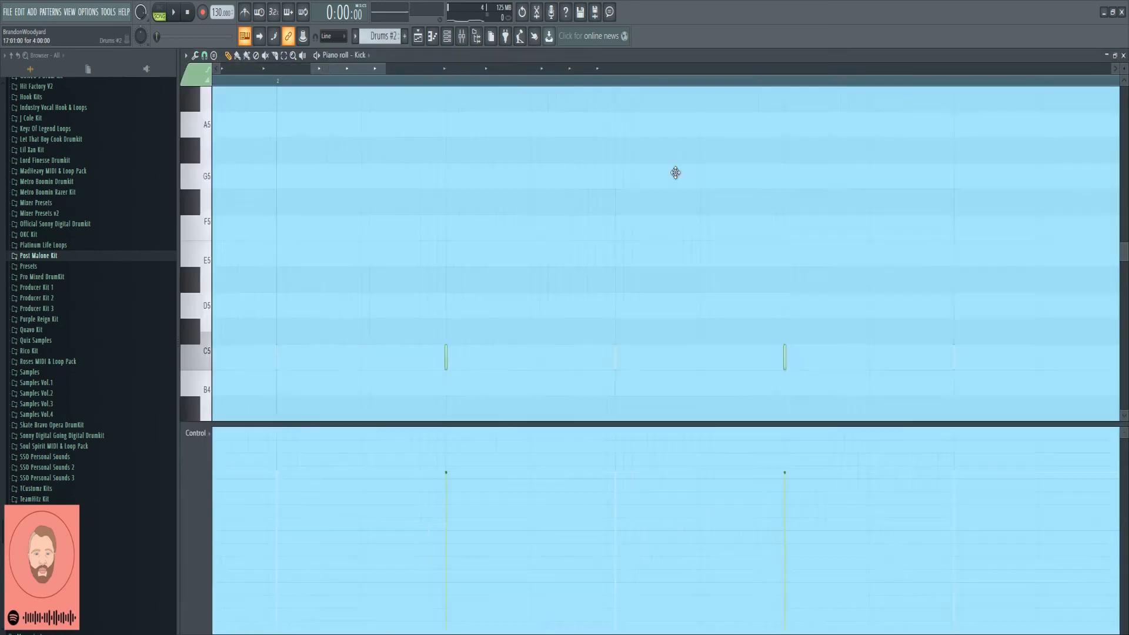
scroll(675, 173, "down", 3)
left_click(447, 35)
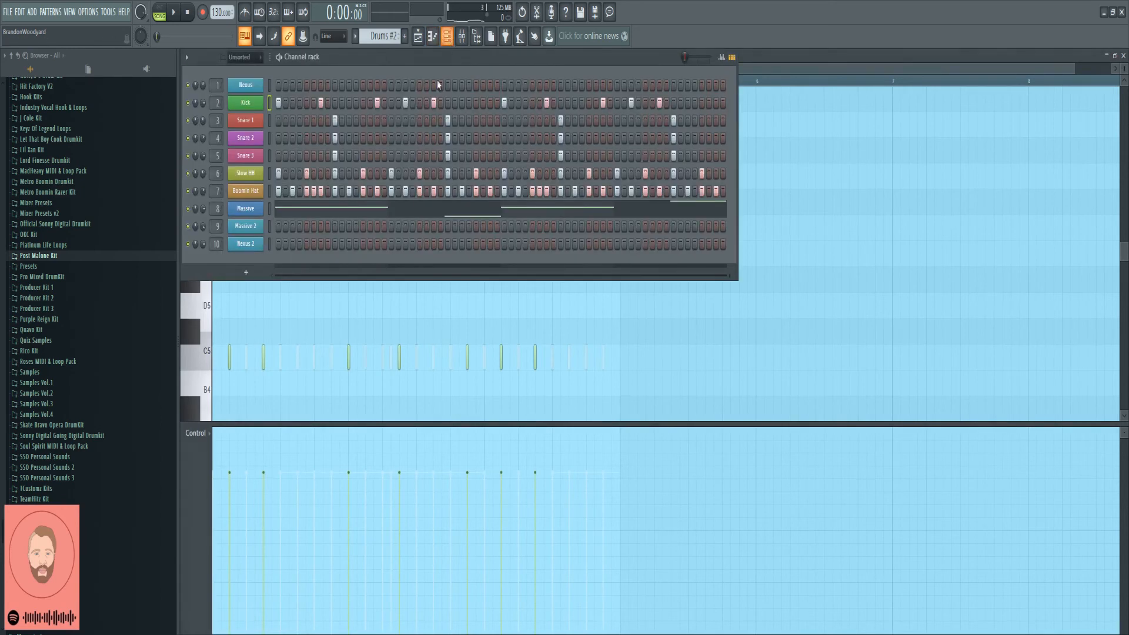
right_click(254, 208)
left_click(373, 210)
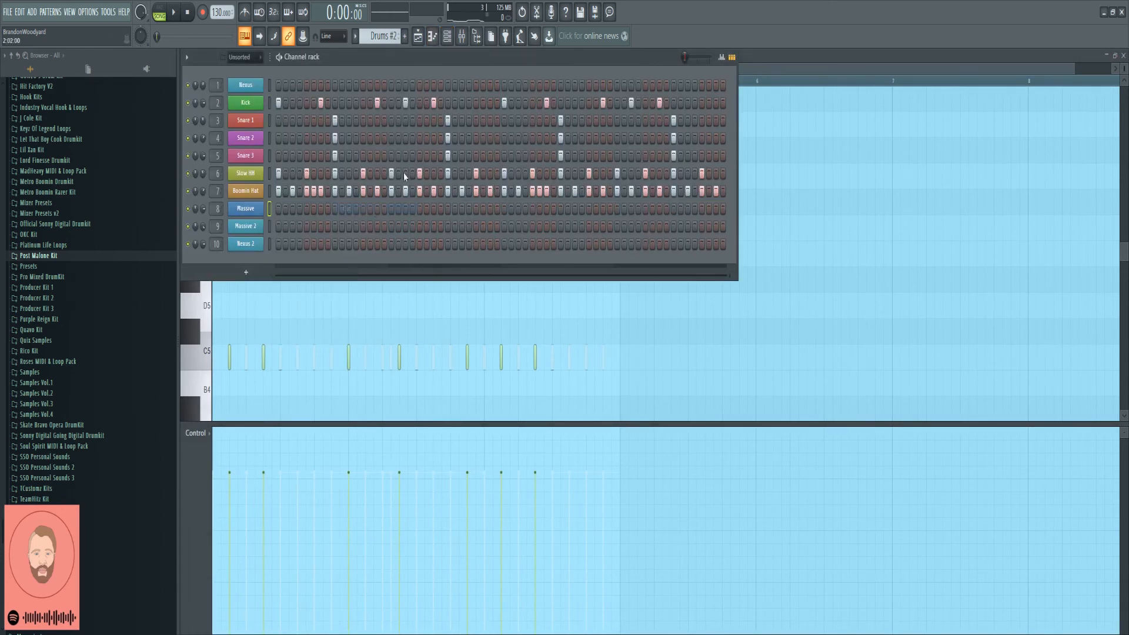
left_click(425, 44)
Step: Delete and re-place the unique drums clip at bar 17 on track 3, and cut all Boomin Hat notes from its pattern
right_click(672, 179)
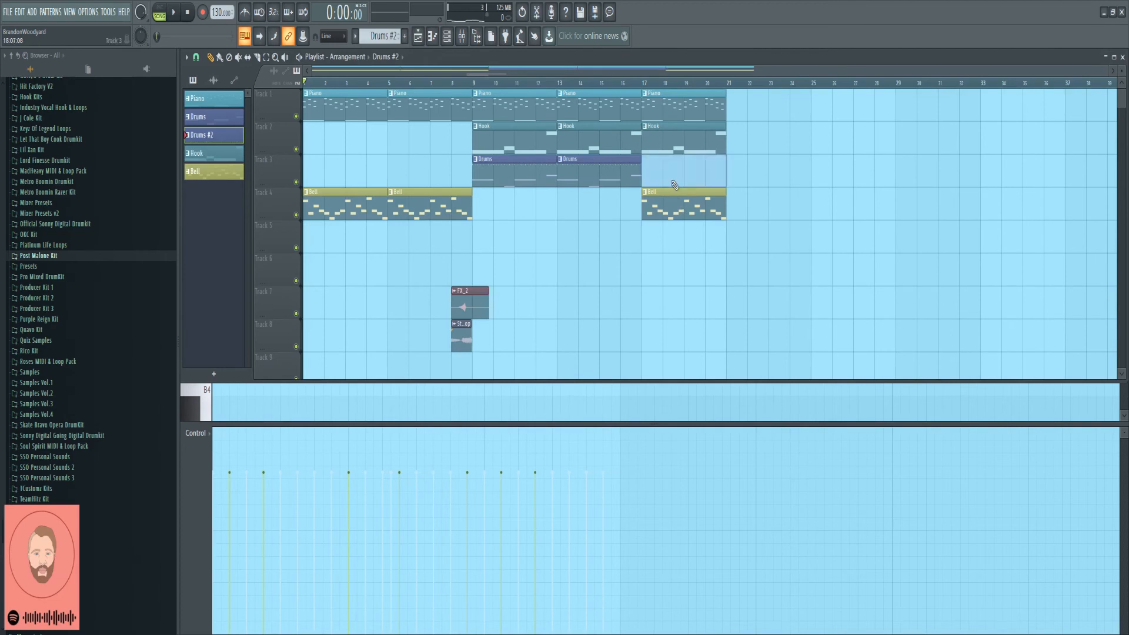
left_click_drag(655, 171, 678, 173)
key("F5")
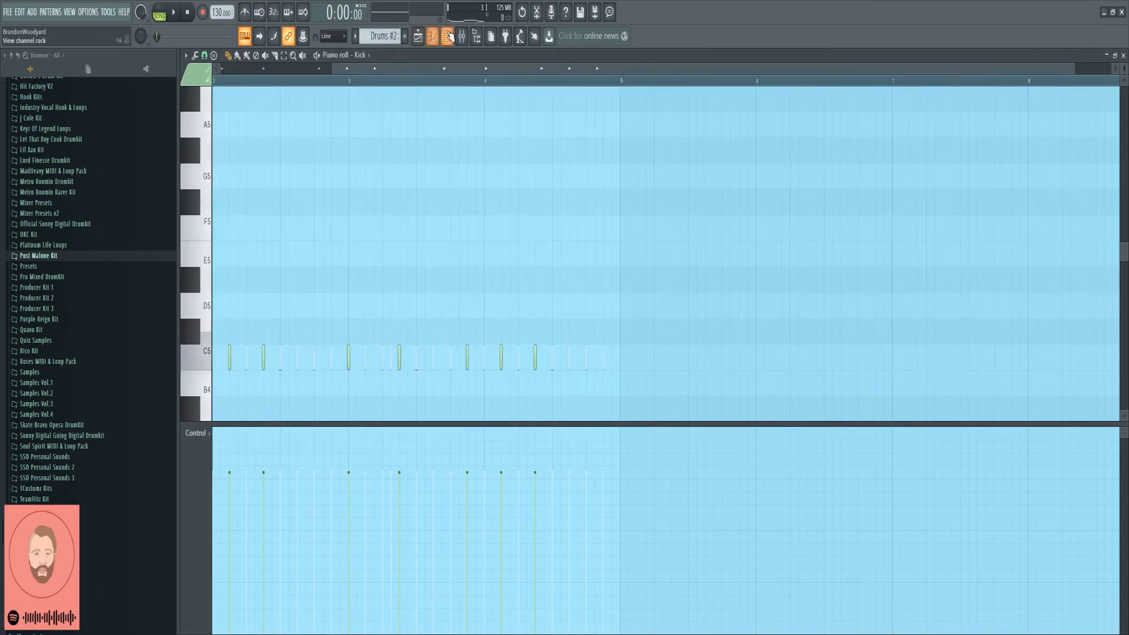
left_click(447, 36)
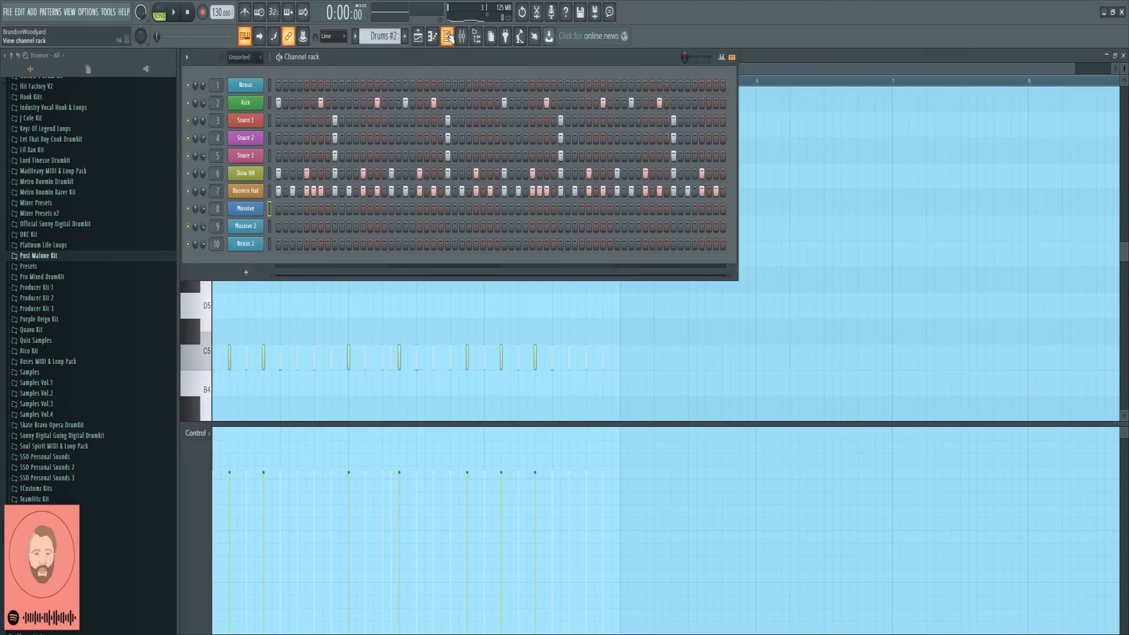
right_click(262, 192)
left_click(348, 192)
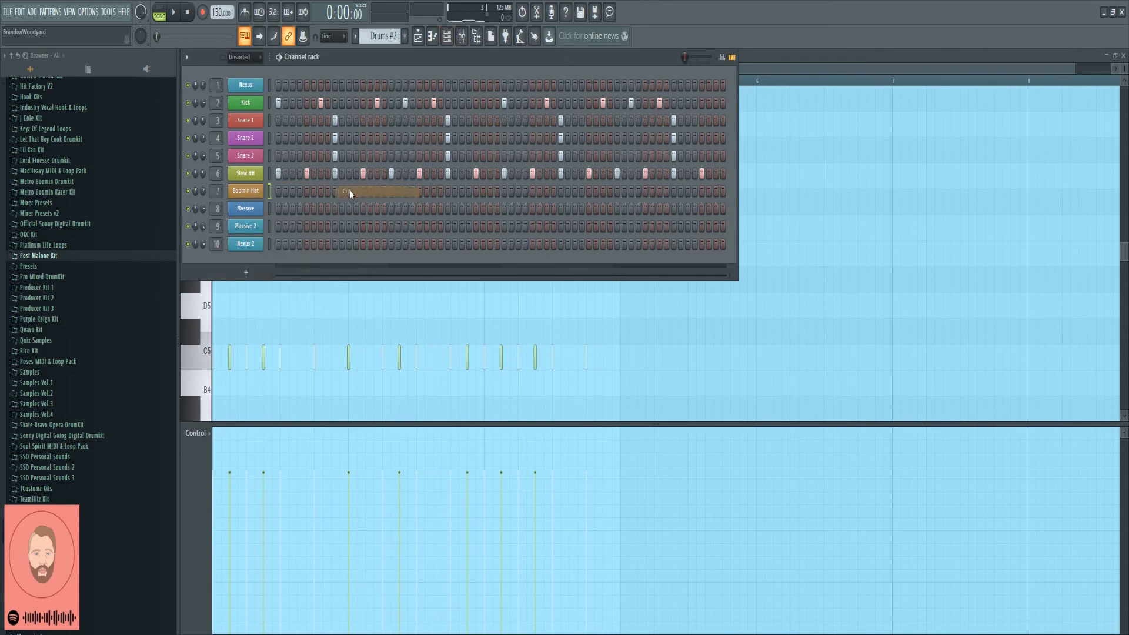
left_click(418, 36)
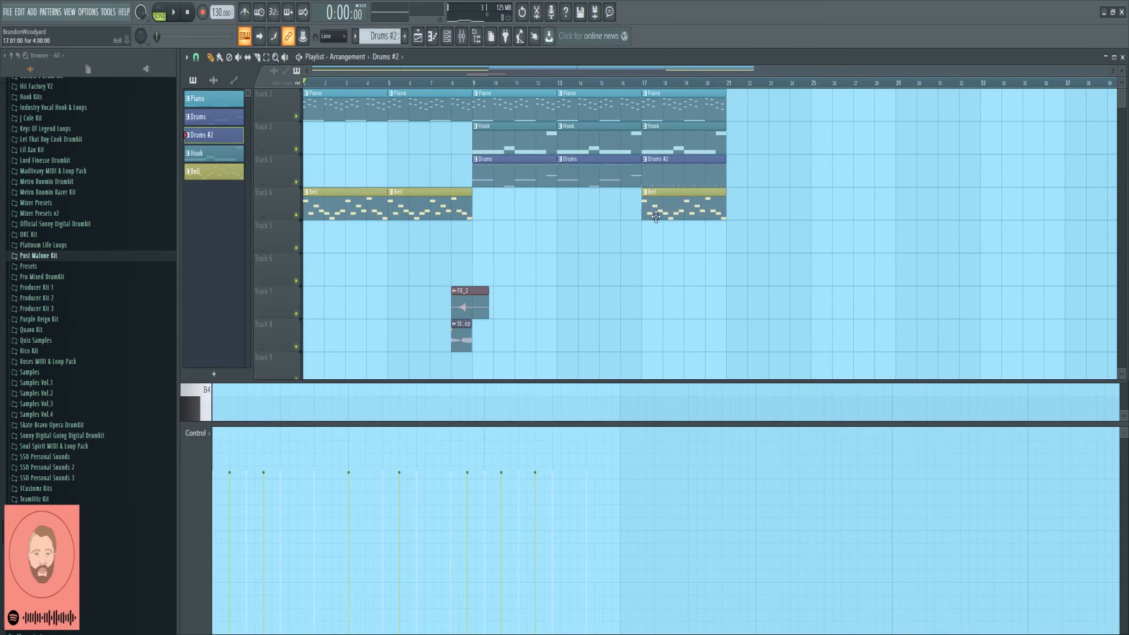
Step: Make the Piano clip at bar 17 unique and transpose all its Nexus notes up one octave
left_click(646, 94)
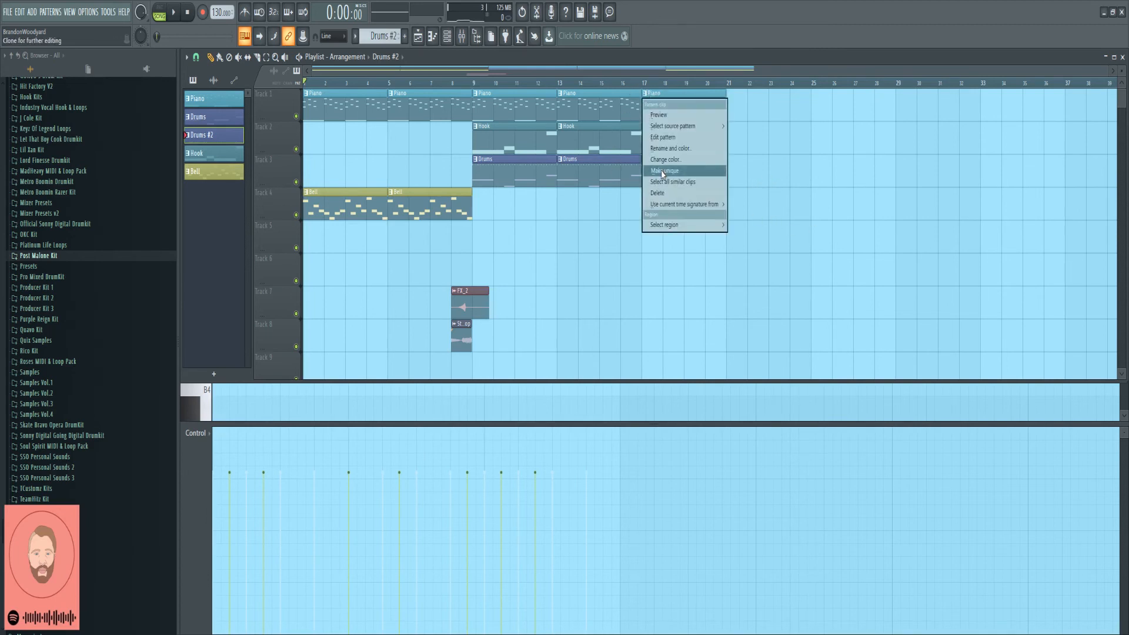
left_click(663, 172)
double_click(664, 104)
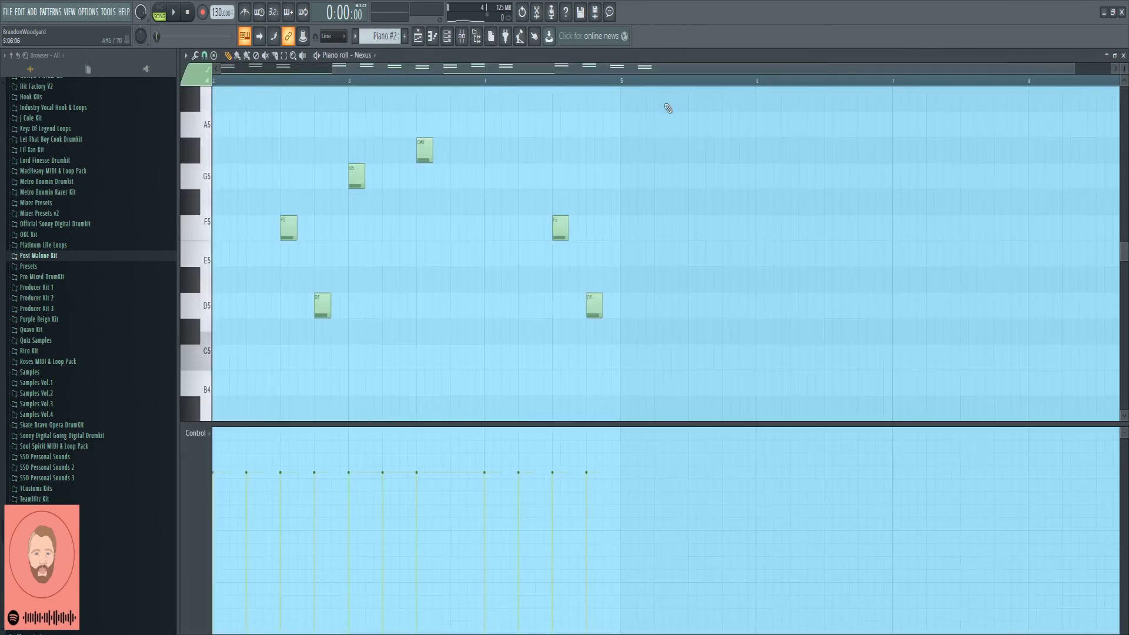
left_click_drag(1124, 69, 1124, 97)
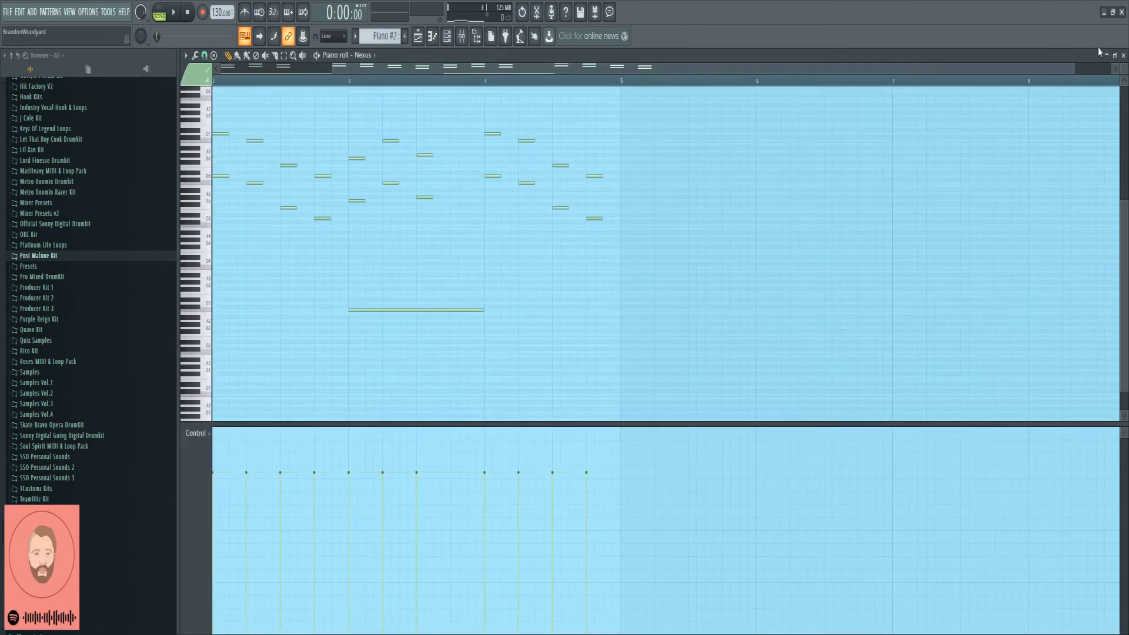
key("ctrl+Up")
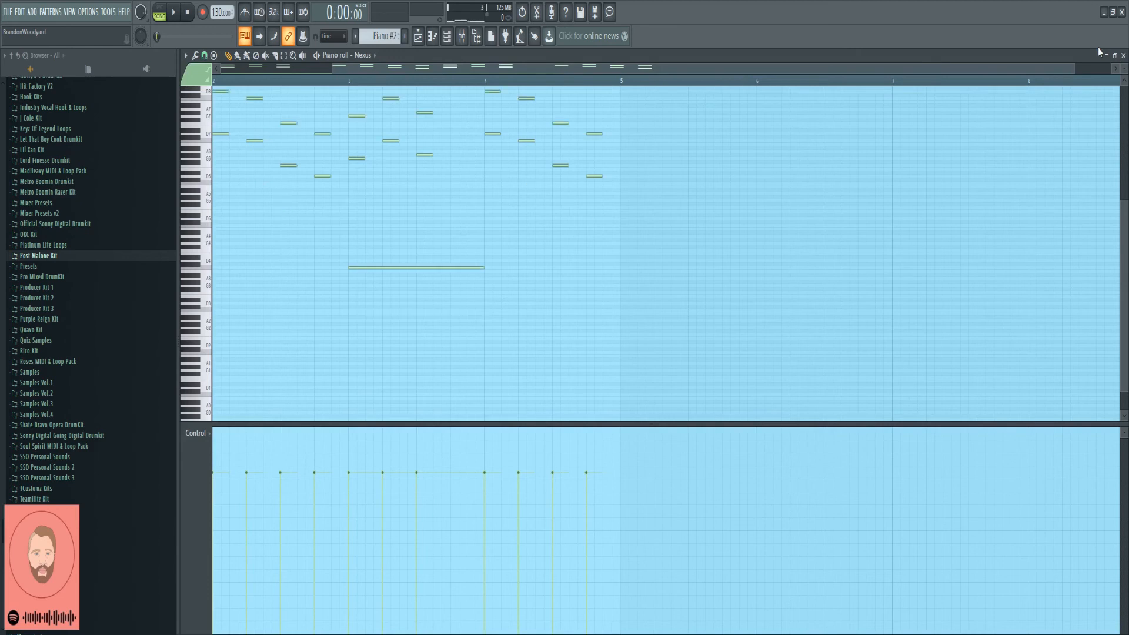
left_click(418, 36)
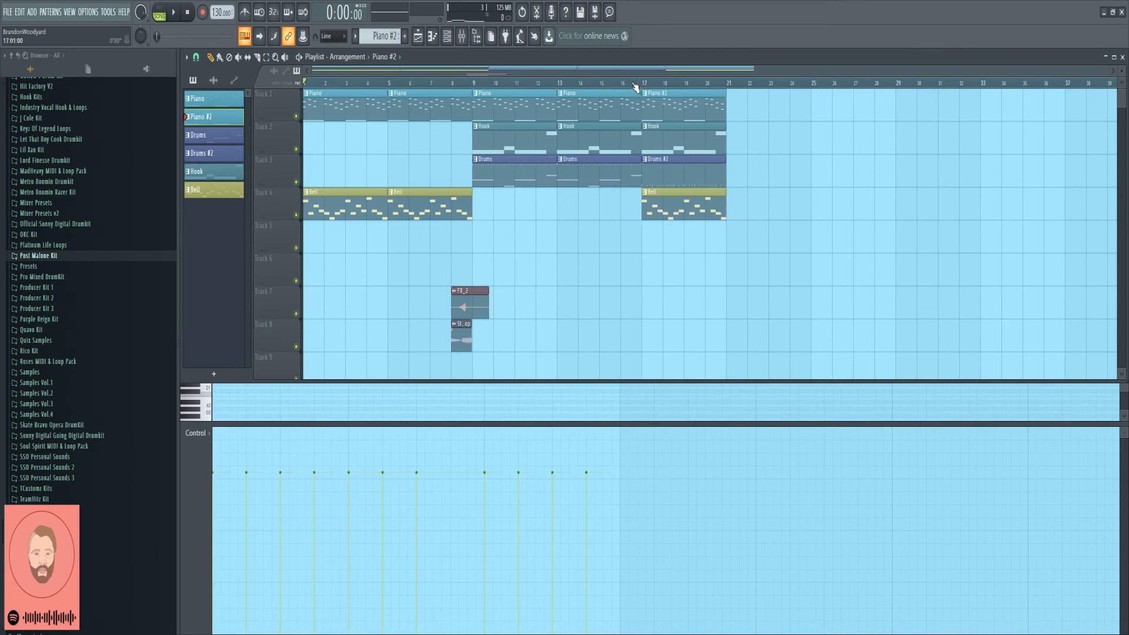
Step: Play the section from bar 17 to hear the transposed piano against the bell
key("space")
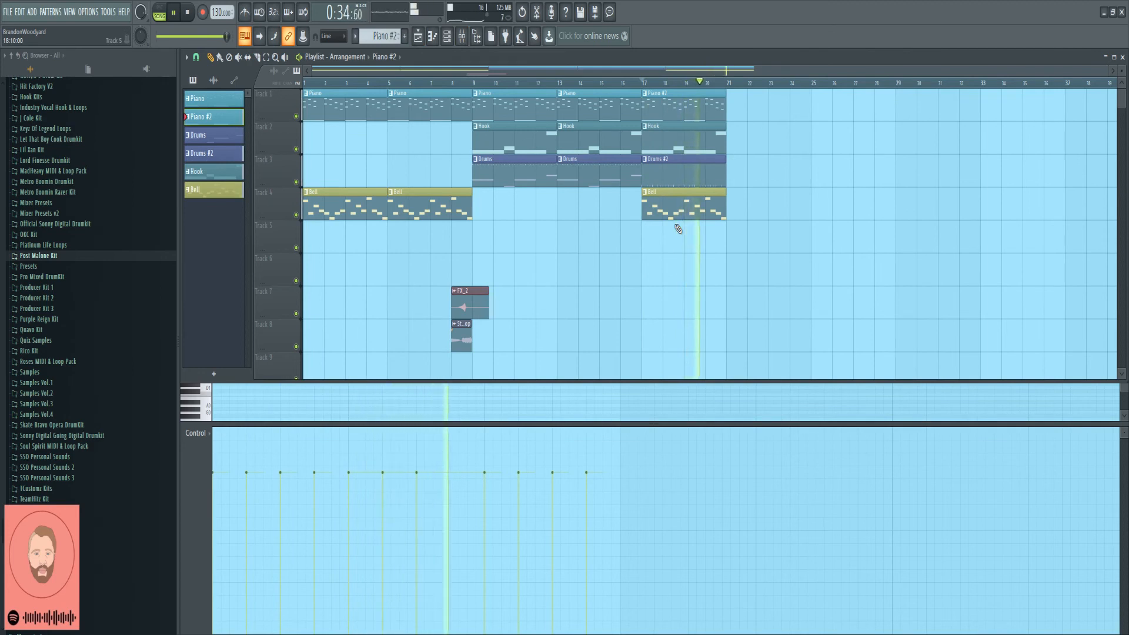
left_click(649, 200)
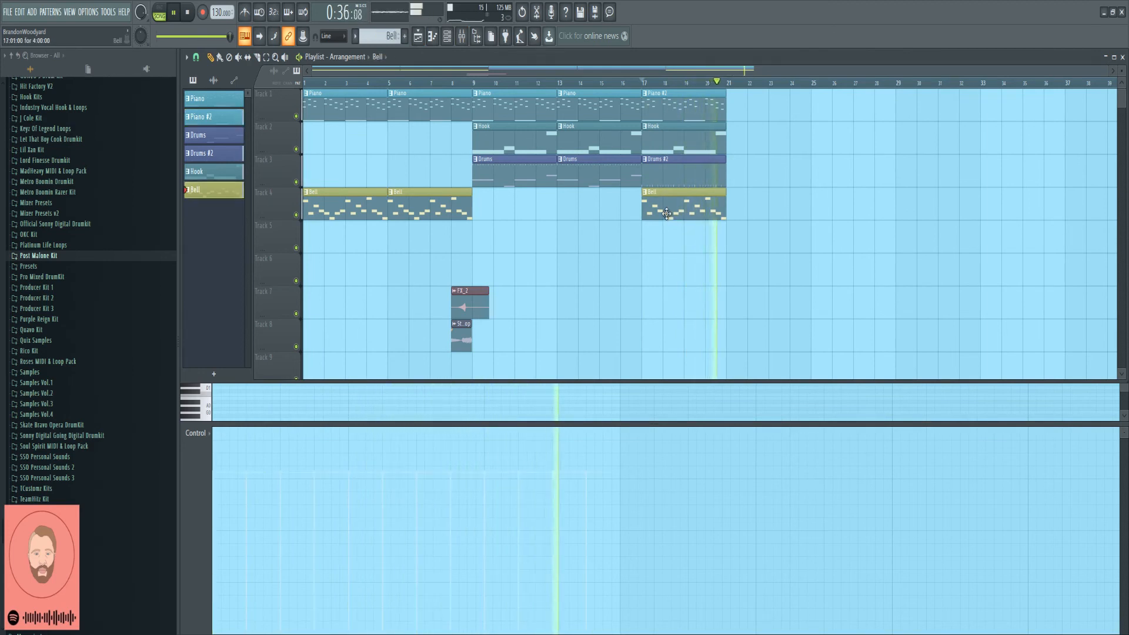
key("space")
Step: Make the Bell clip at bar 17 unique and transpose all its Nexus 2 notes down one octave
left_click(645, 192)
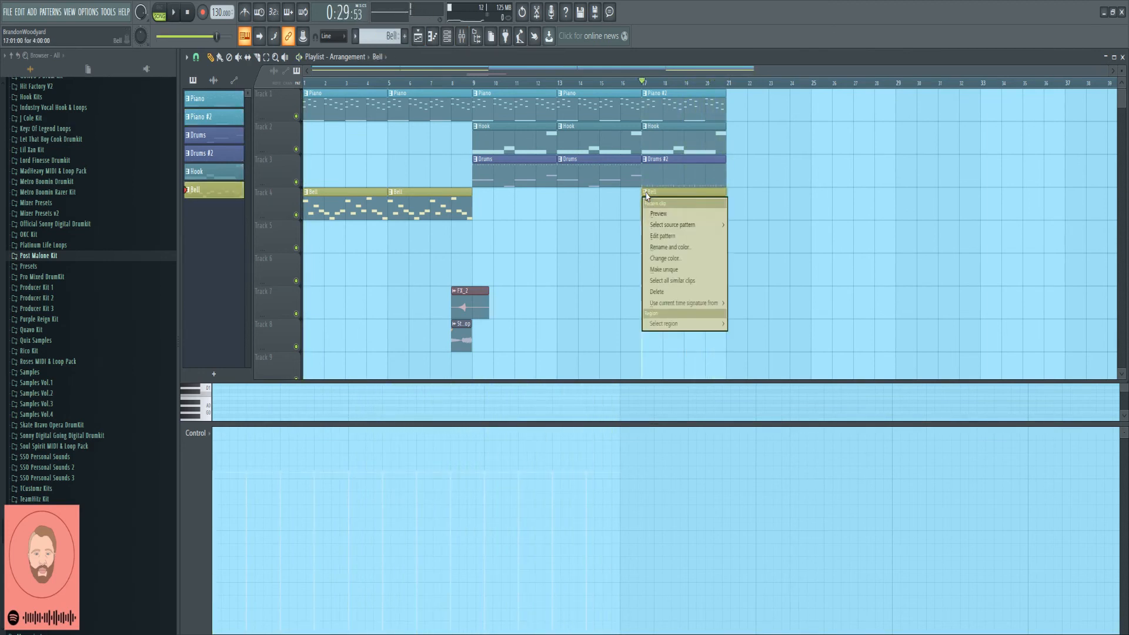
left_click(668, 267)
key("F9")
double_click(672, 208)
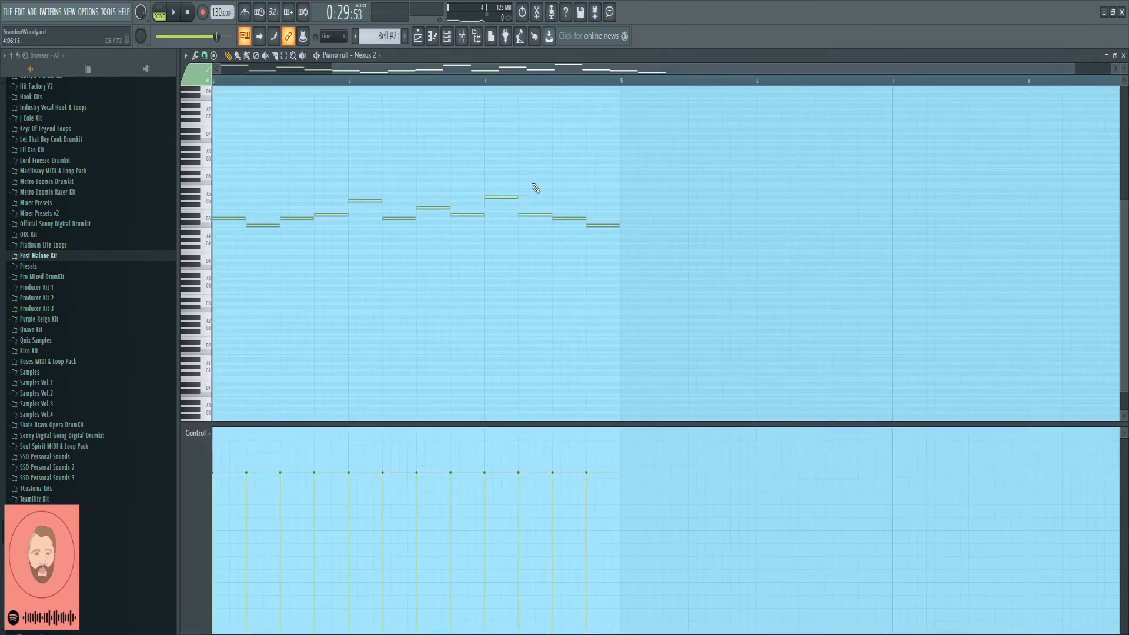
key("ctrl+Down")
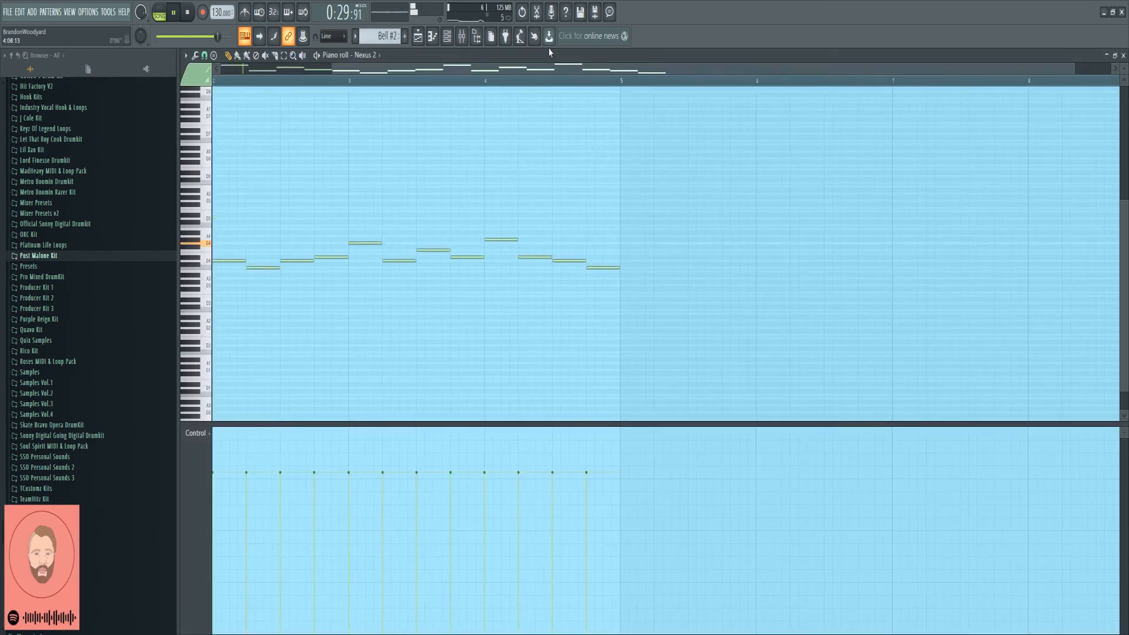
left_click(418, 36)
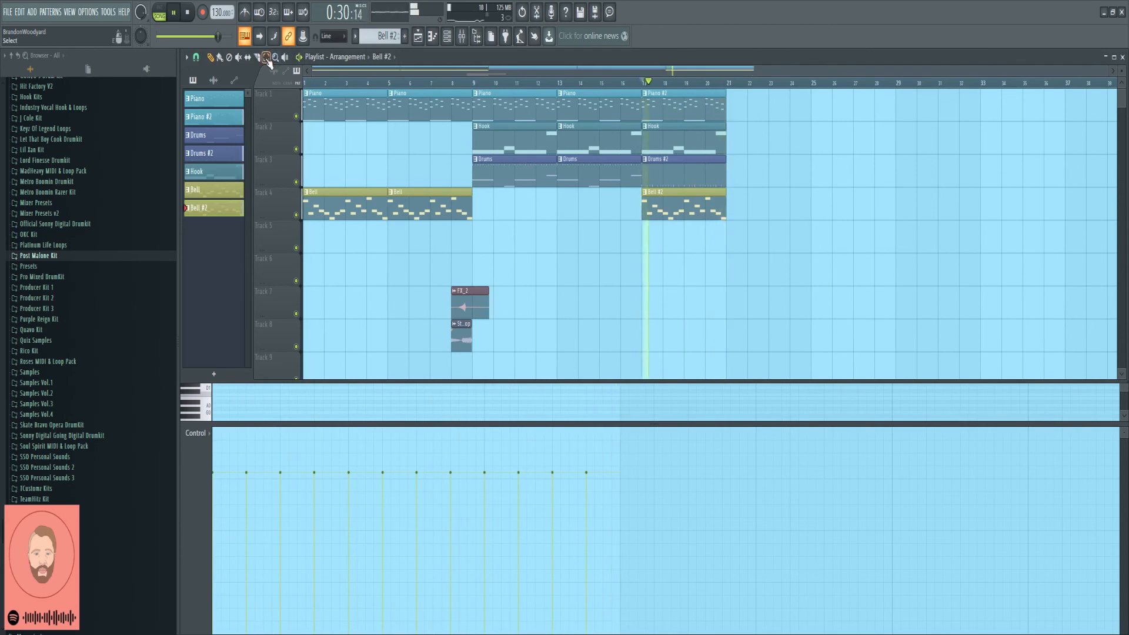
Step: Duplicate the piano, Hook, drums and bell clips of bar 17 to bar 21, and stop playback
left_click_drag(657, 260, 708, 53)
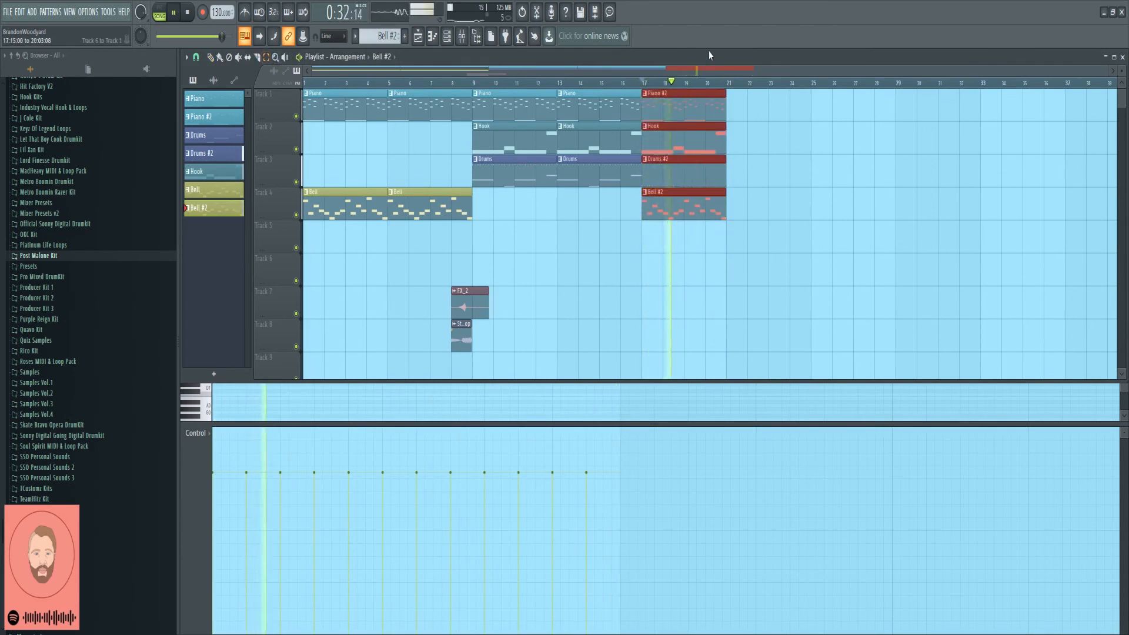
key("ctrl+b")
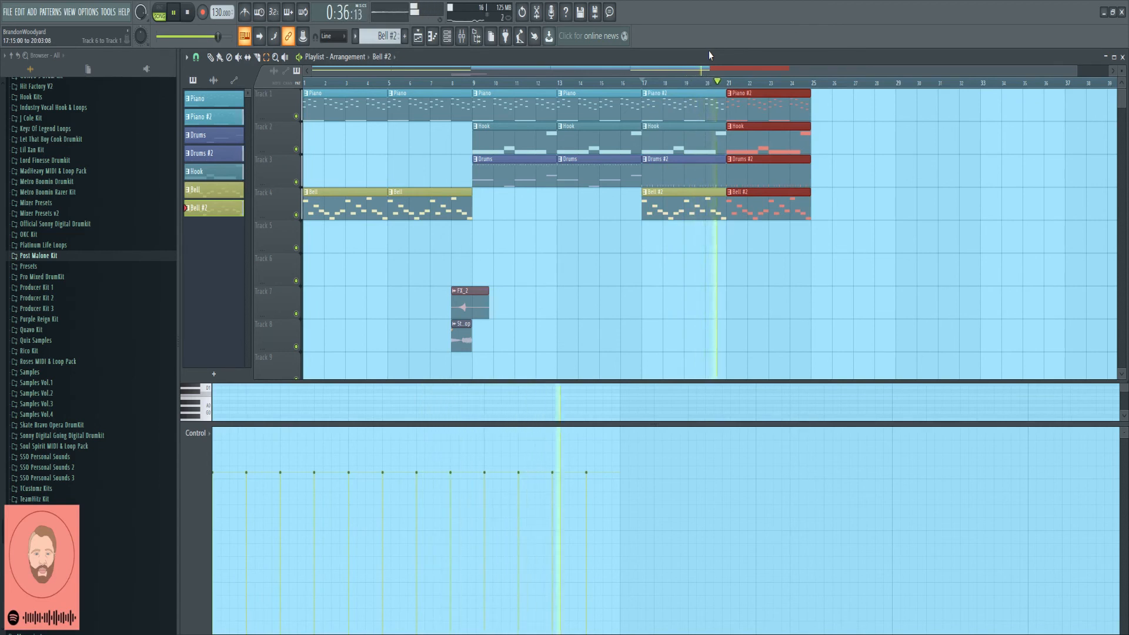
key("space")
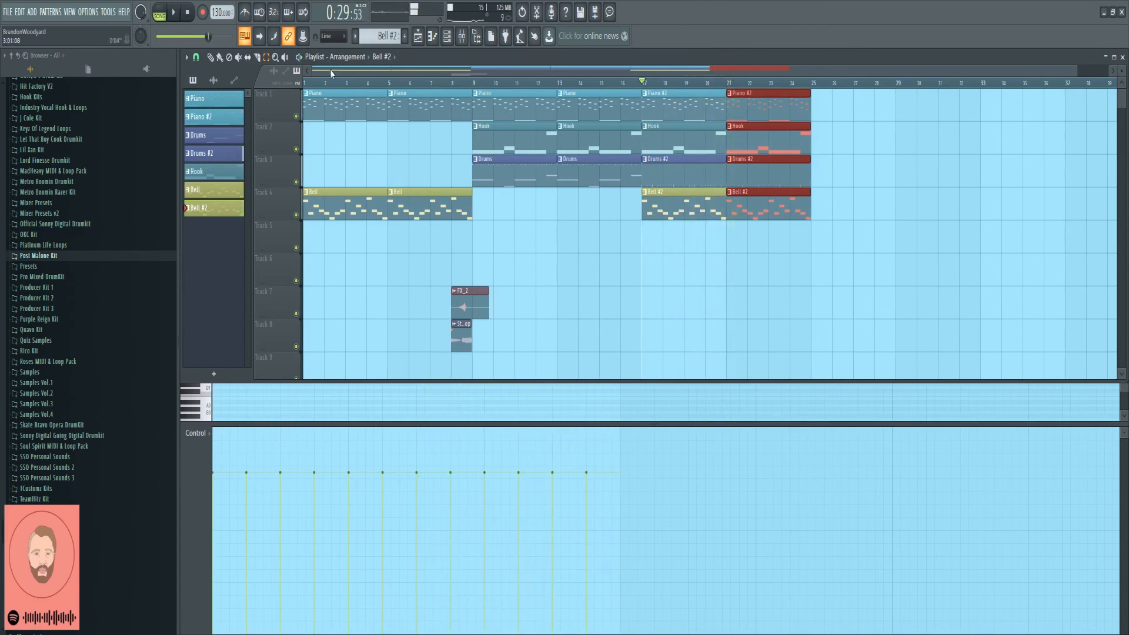
Step: Delete the Hook clips at bars 17 and 21 on track 2 while playing the section
key("space")
left_click(210, 57)
key("space")
key("space")
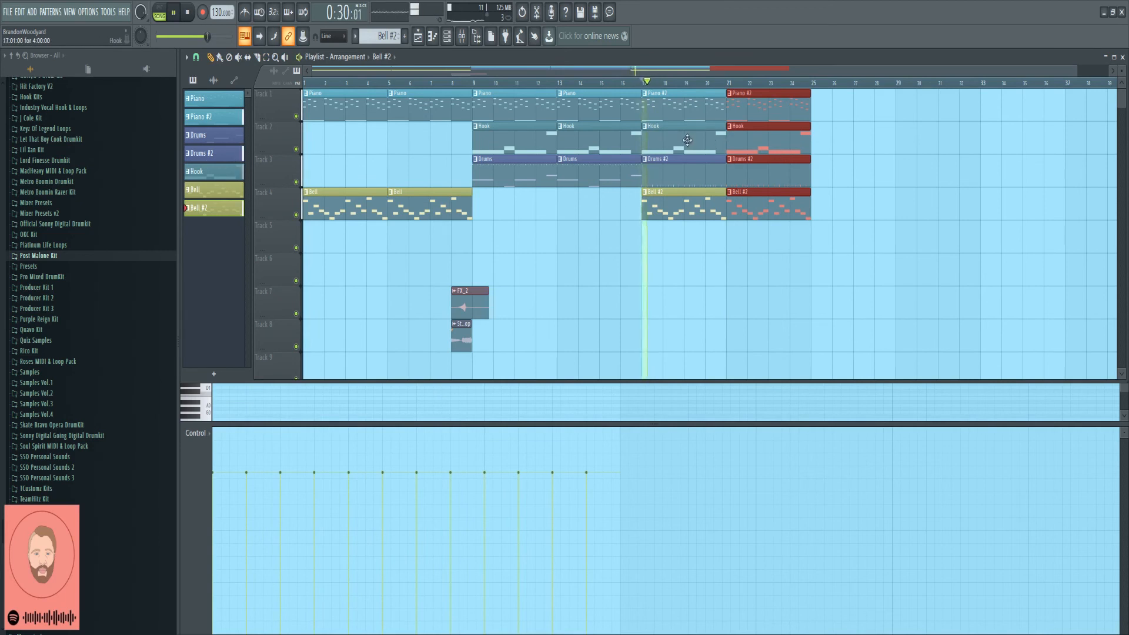
right_click(688, 138)
right_click(768, 135)
Step: Replay the section from bar 17 to check it without the Hook pattern
key("space")
key("space")
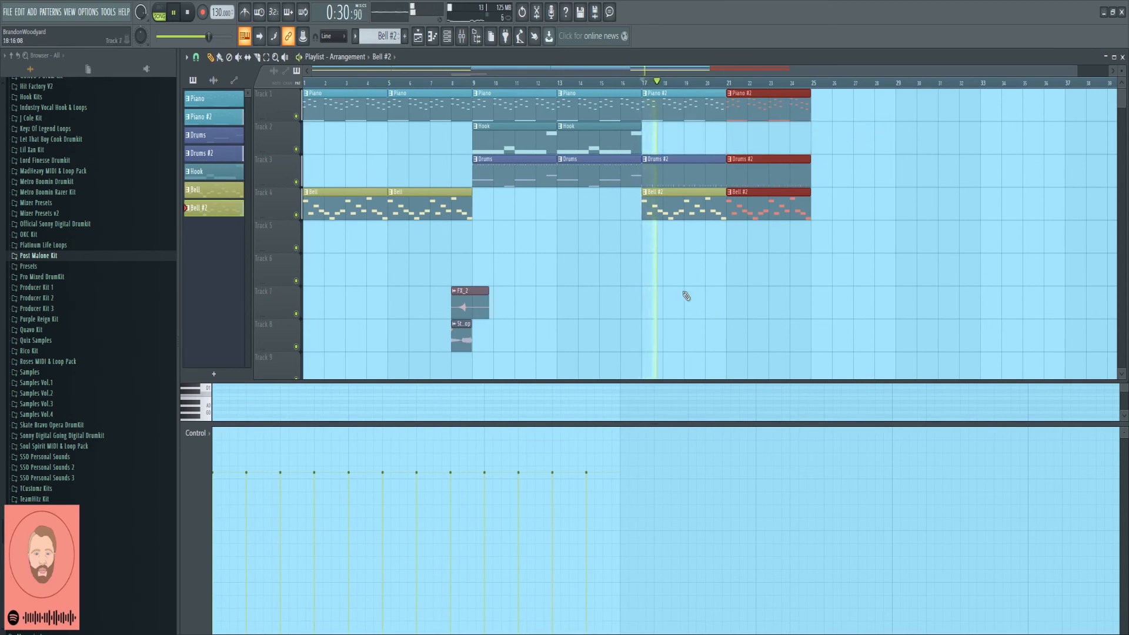
key("space")
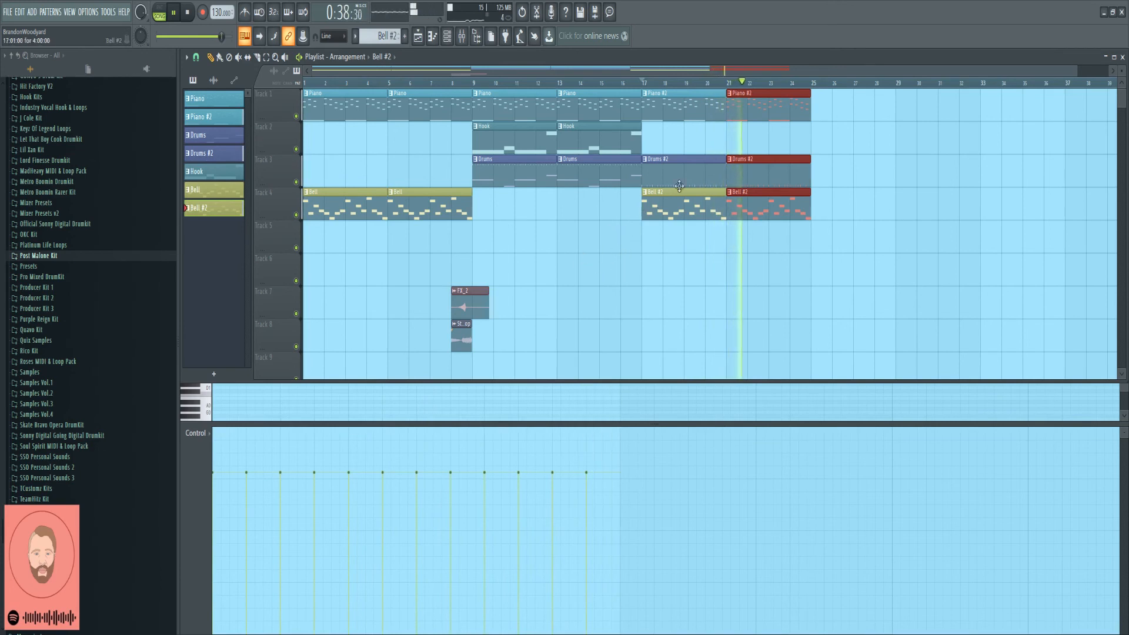
Step: Place the FX_2 transition clip on track 7 at bar 24, leading into bar 25, and stop playback
left_click(479, 299)
left_click(814, 297)
left_click_drag(835, 293, 814, 293)
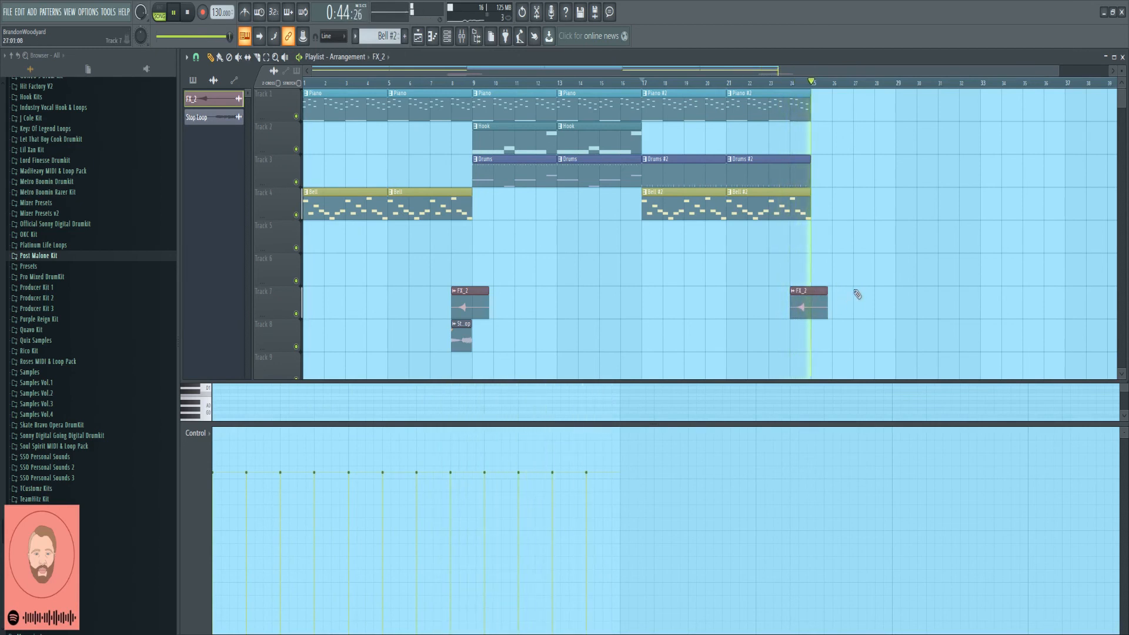
key("space")
double_click(801, 301)
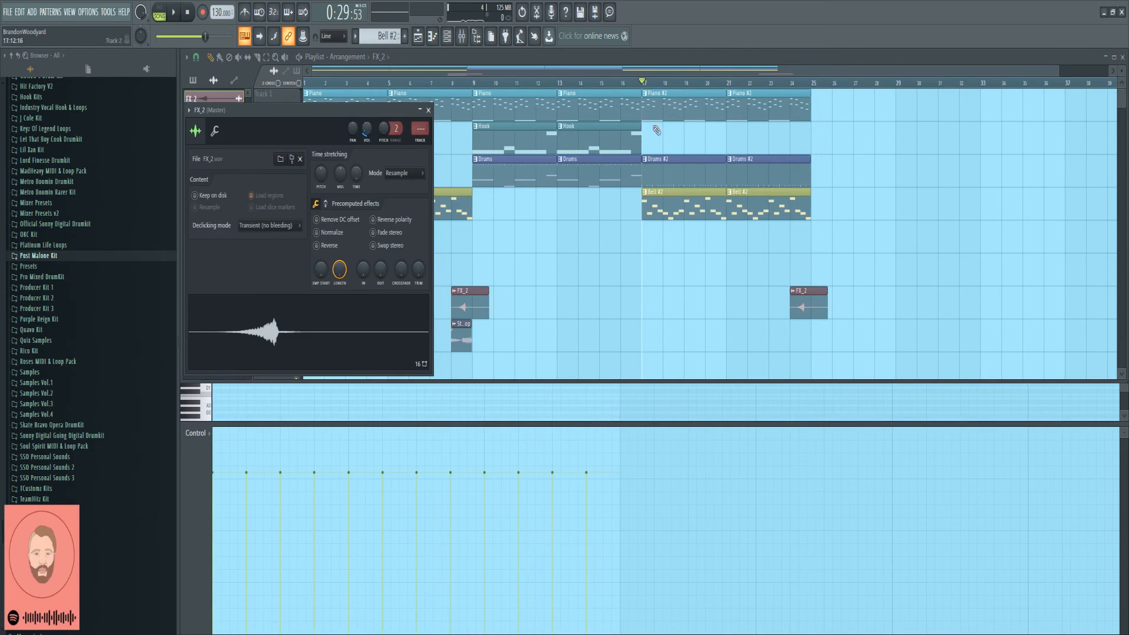
Step: Place Piano clips on track 1 and Drums clips on track 3 at bars 25 and 29
left_click(587, 98)
left_click(813, 109)
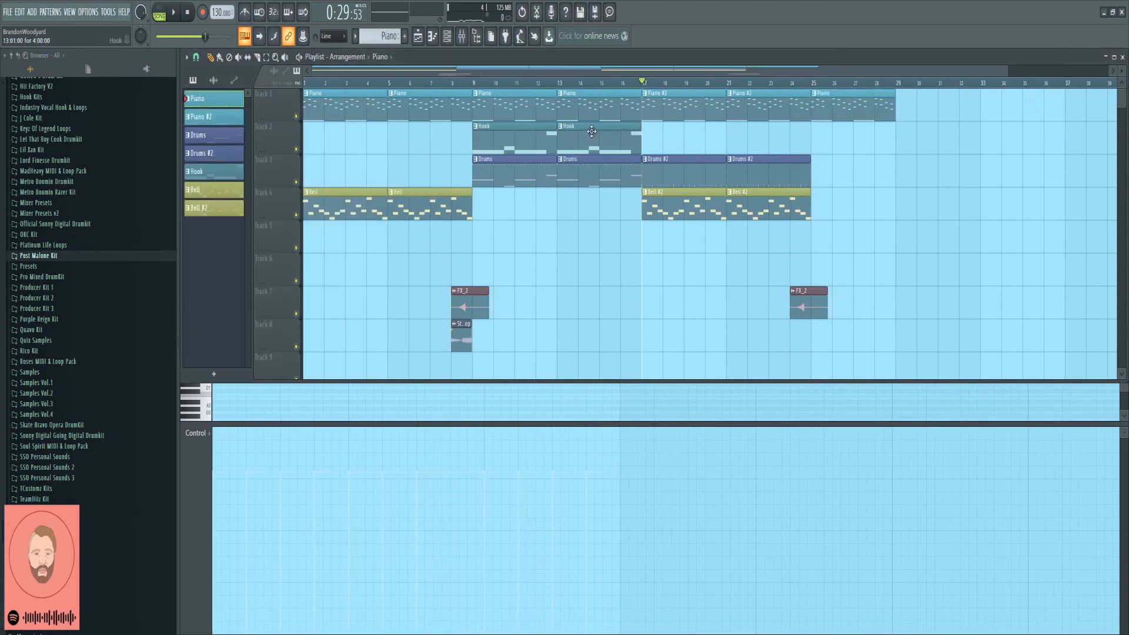
left_click(570, 168)
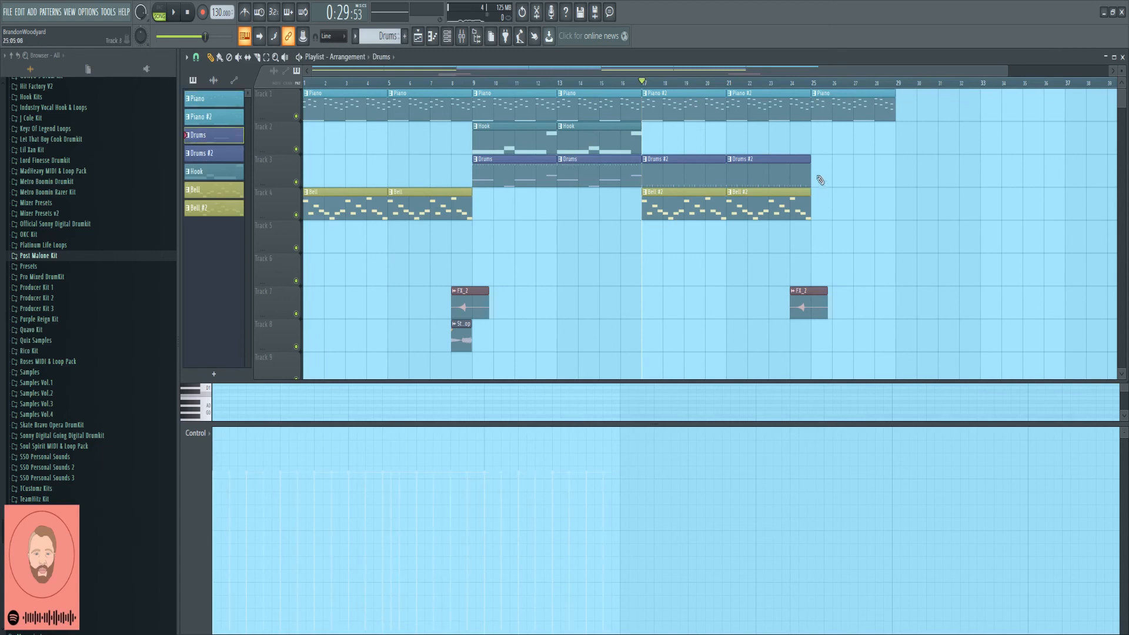
left_click(819, 179)
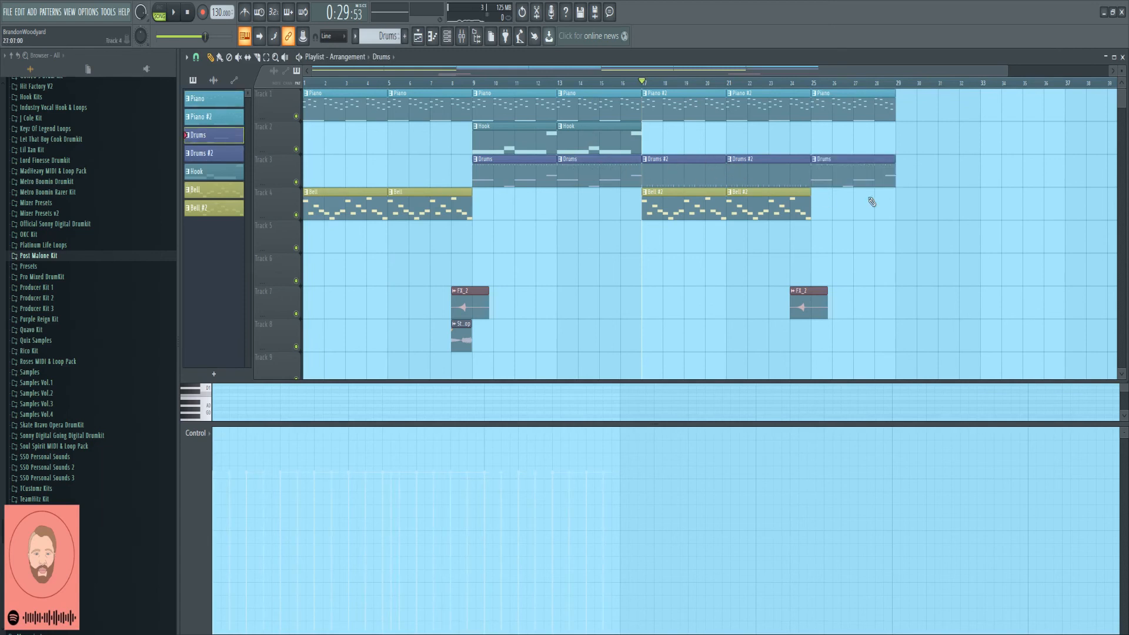
left_click(903, 106)
left_click(840, 170)
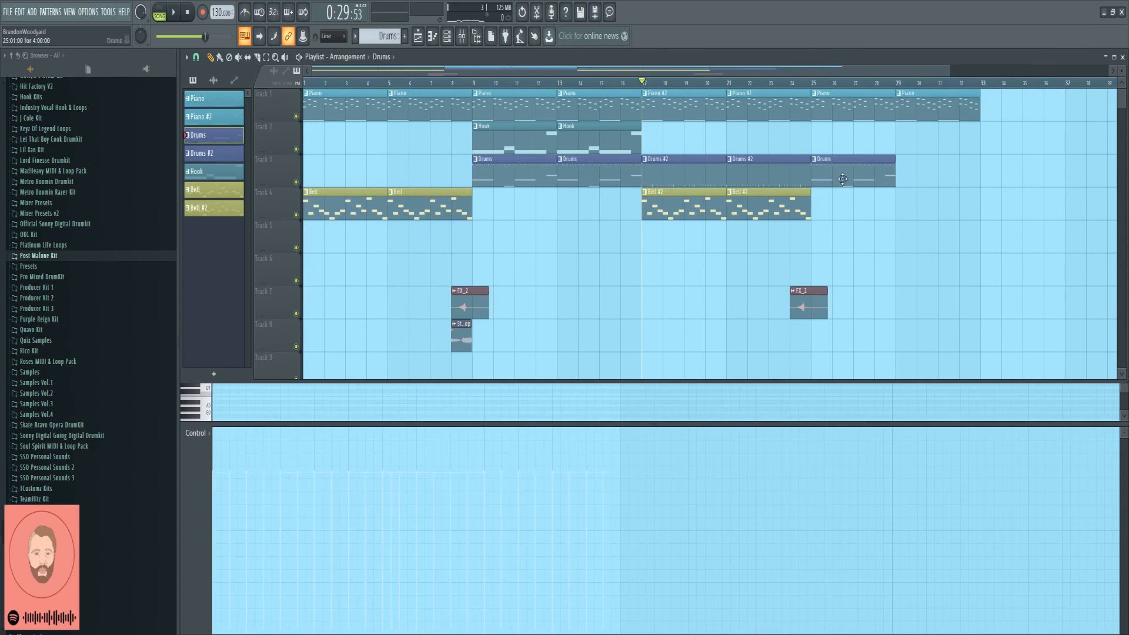
left_click(903, 180)
Step: Place Hook clips on track 2 at bars 25 and 29, and play the second hook from bar 25
left_click(585, 139)
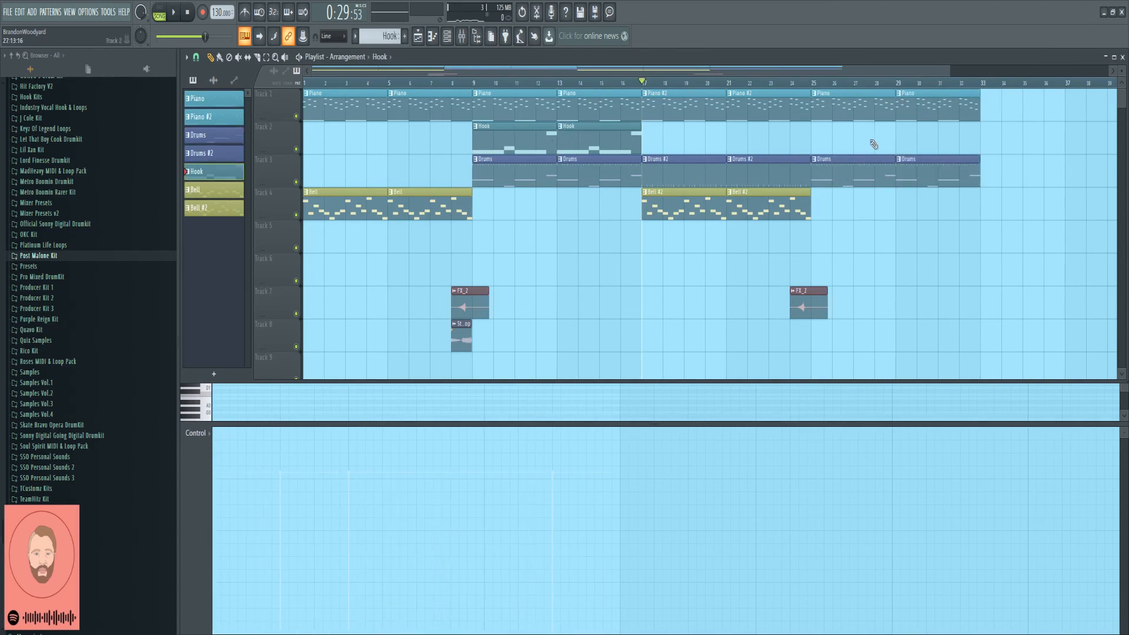
left_click(829, 141)
left_click(907, 146)
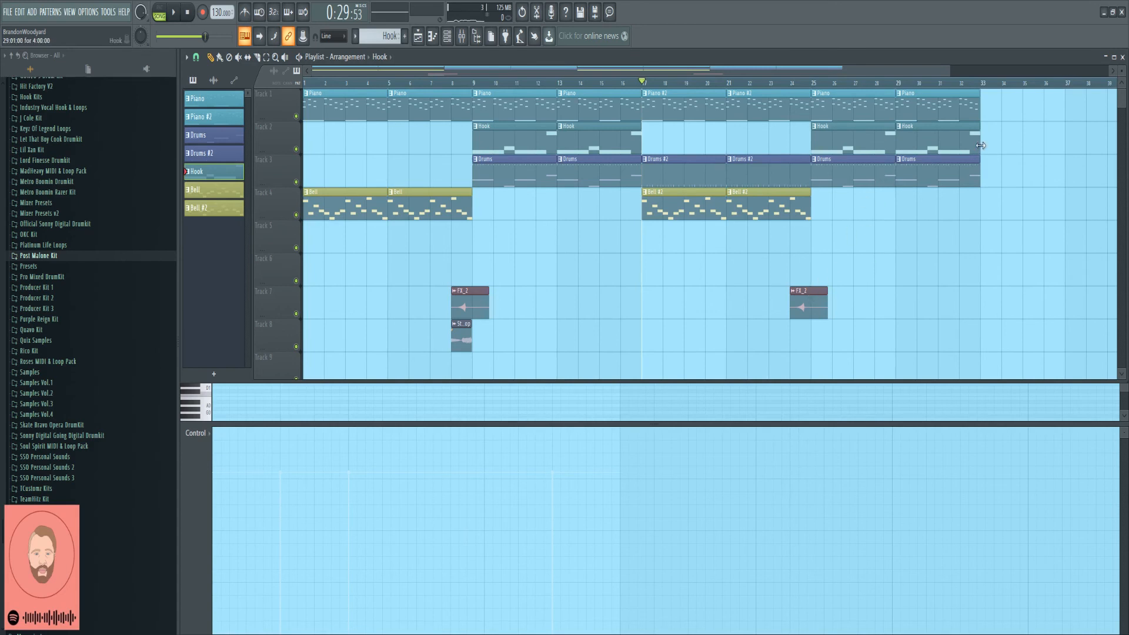
left_click(808, 85)
key("space")
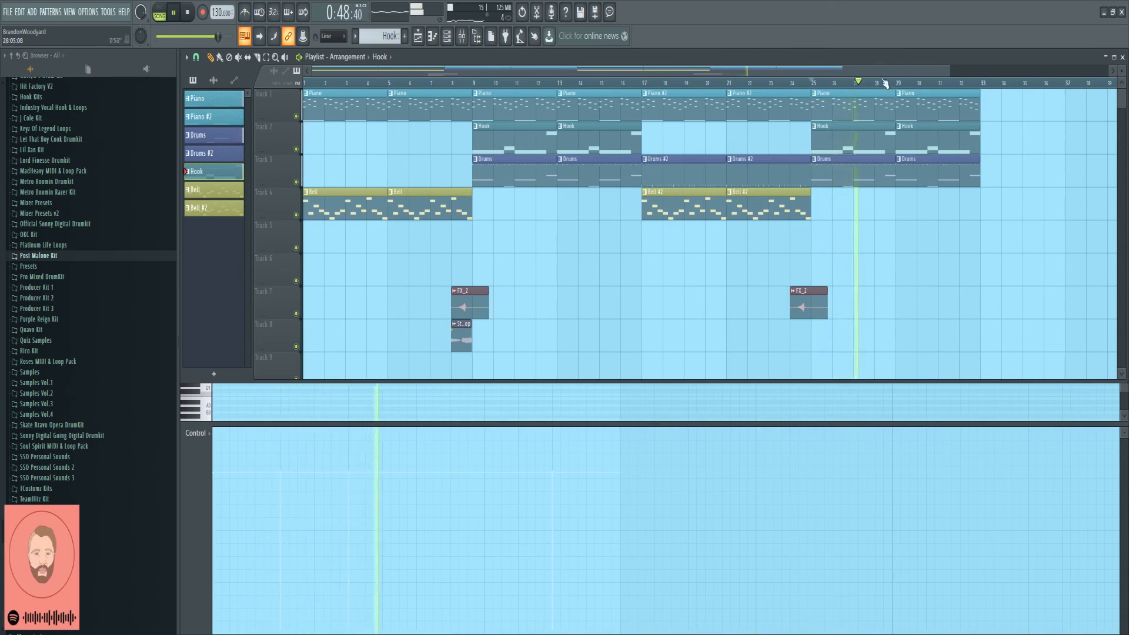
Step: Zoom the playlist out to about 49 bars and enlarge its window to show tracks 1 to 8
left_click_drag(950, 71, 1061, 82)
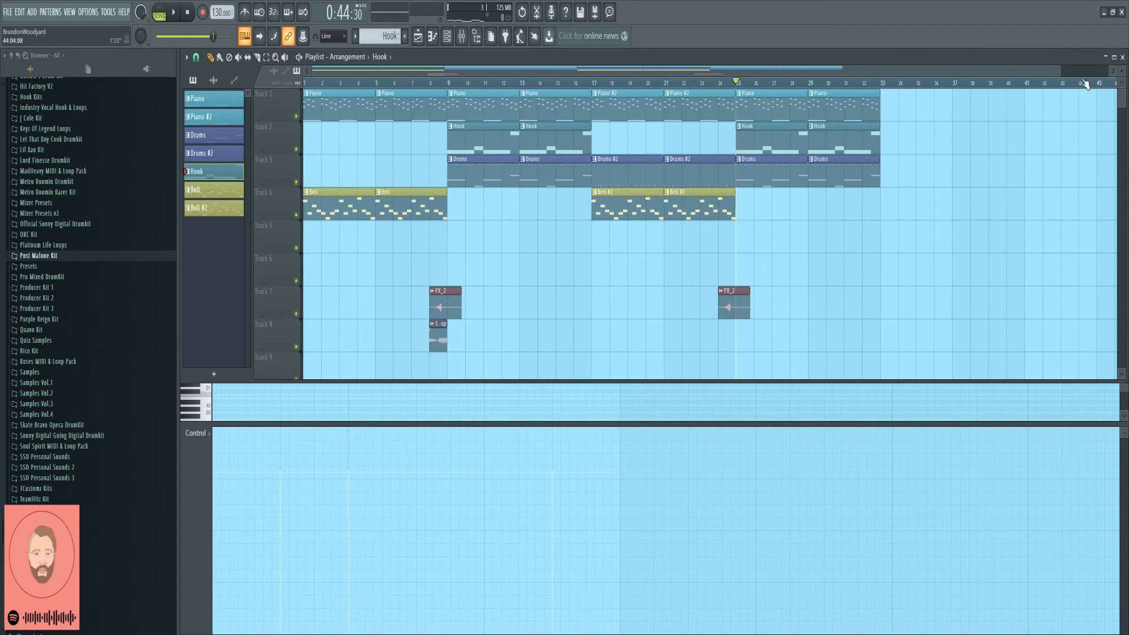
left_click_drag(1061, 71, 1123, 64)
scroll(985, 227, "down", 2)
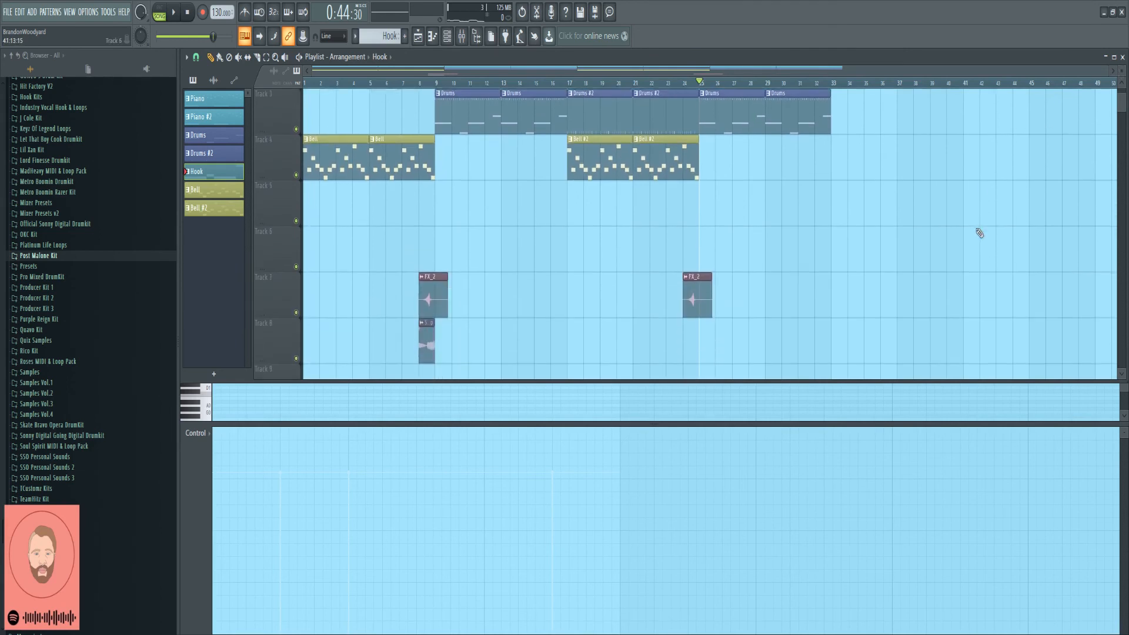
scroll(968, 259, "up", 2)
left_click_drag(794, 424, 803, 489)
left_click(416, 38)
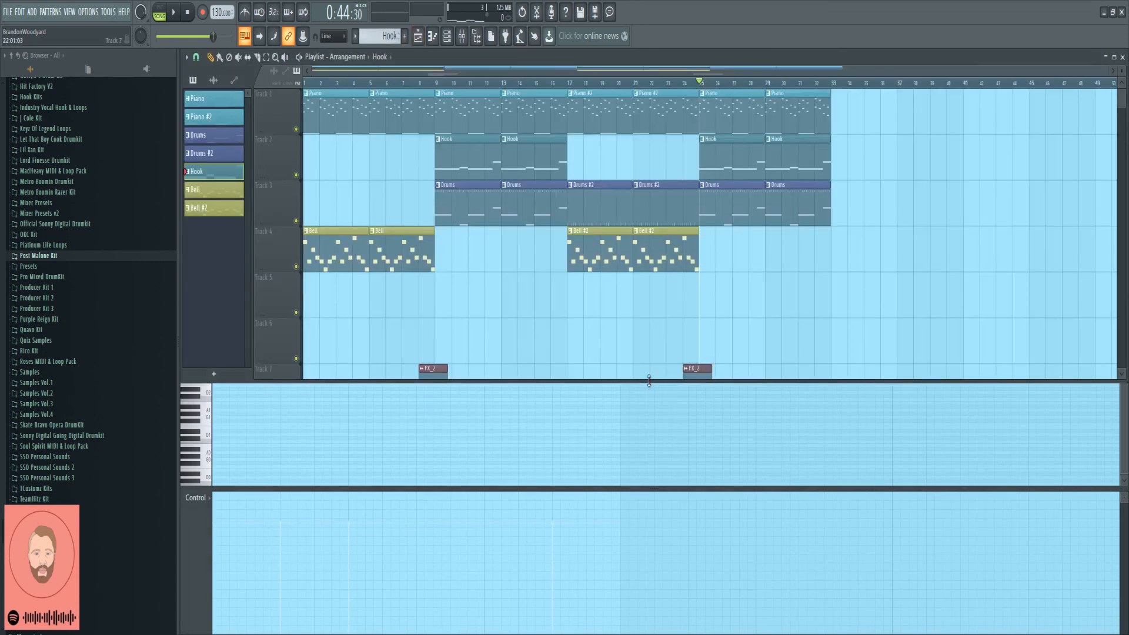
left_click_drag(649, 381, 650, 475)
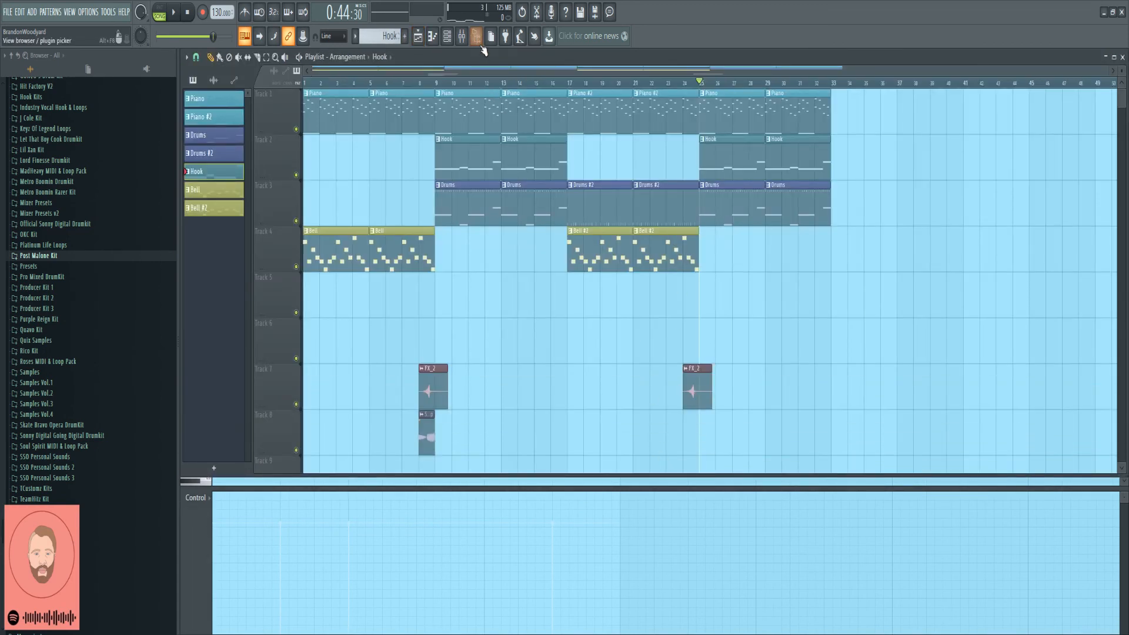
Step: Load Fruity Parametric EQ 2 into the first effect slot of the Massive mixer track
left_click(462, 38)
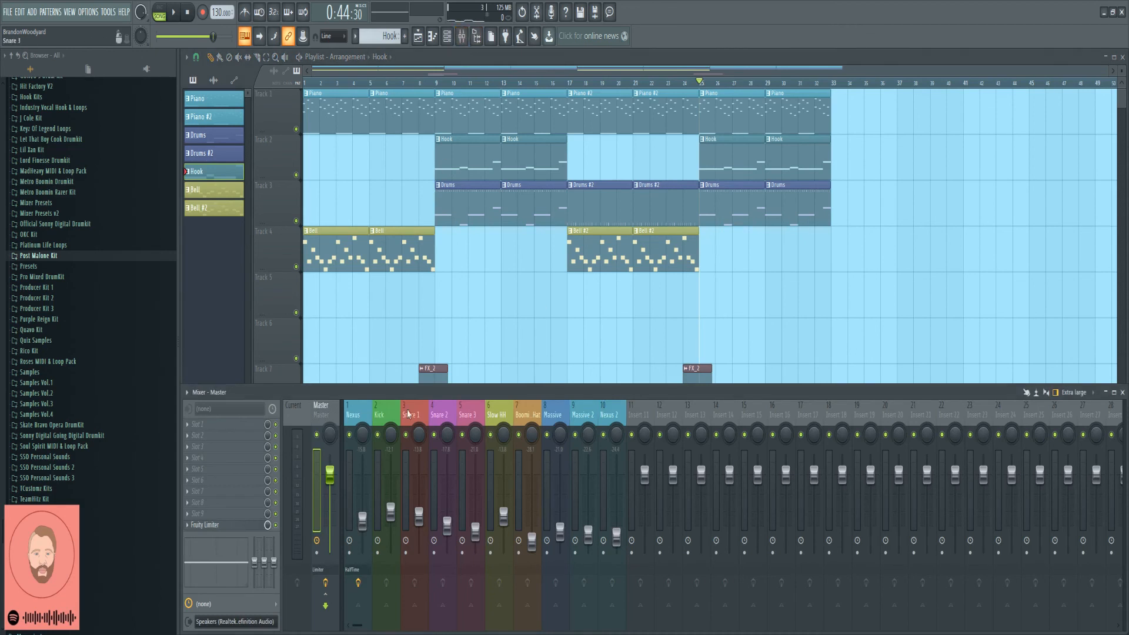
left_click(553, 414)
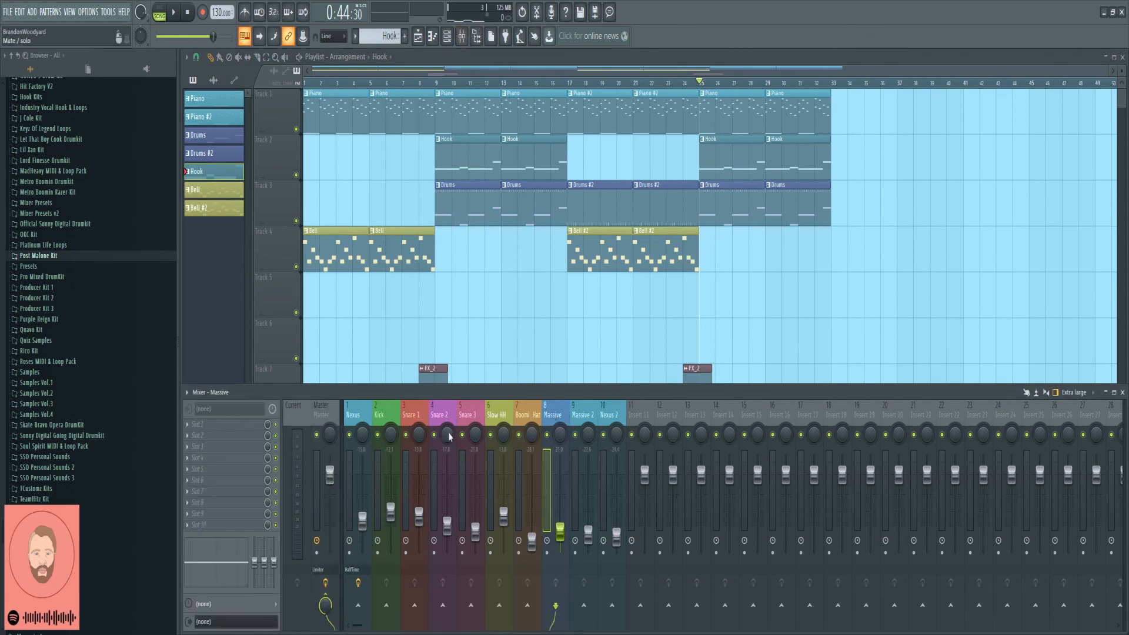
left_click(188, 425)
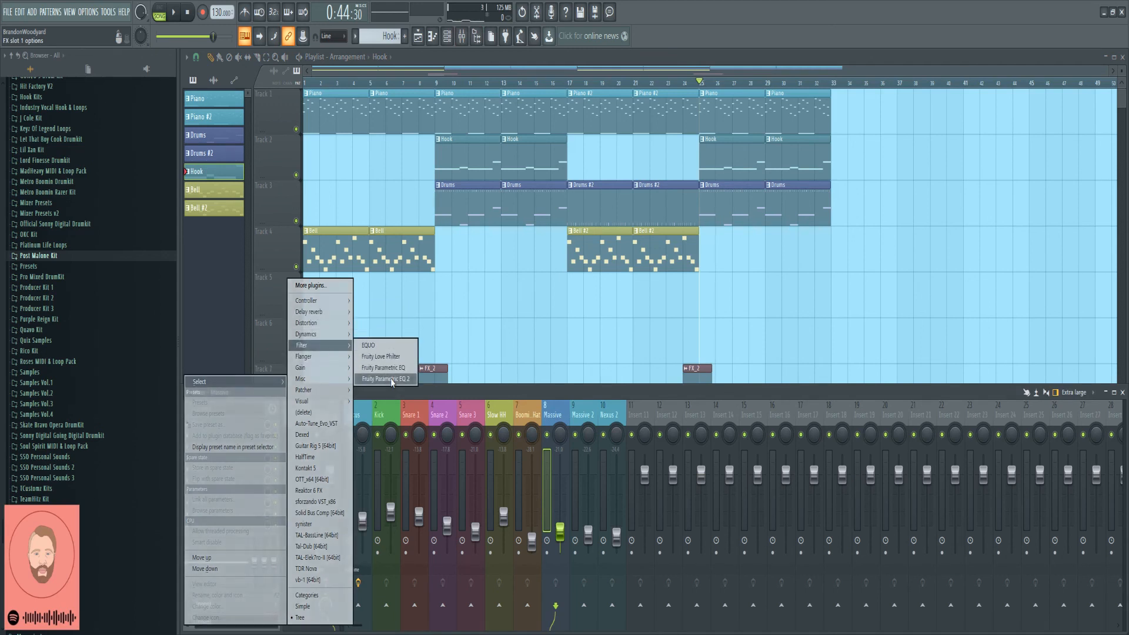
left_click(379, 379)
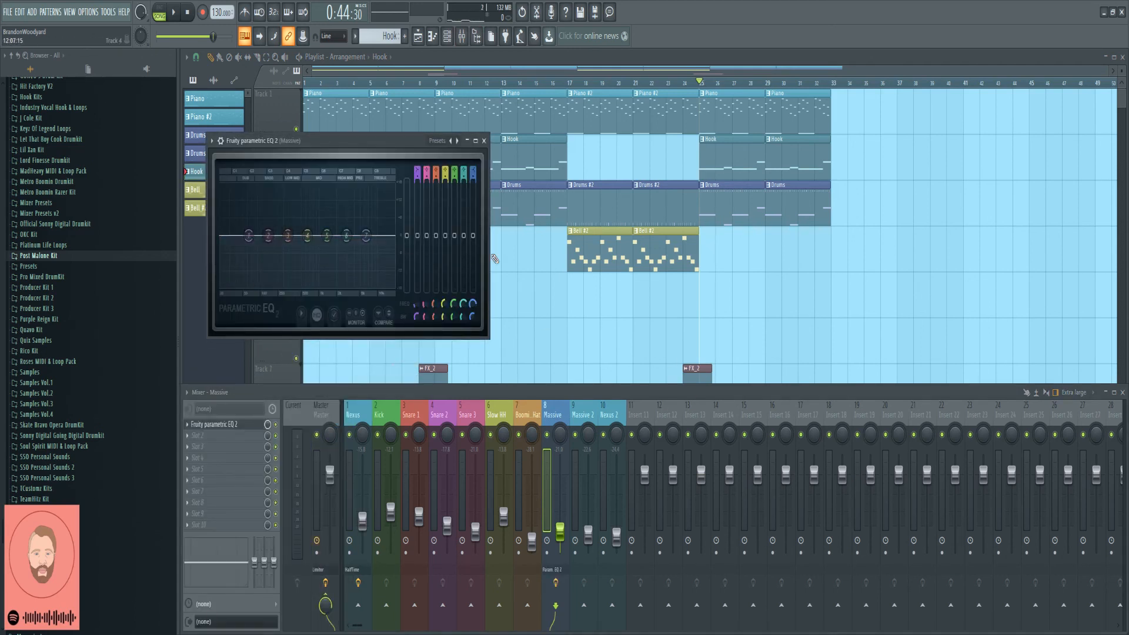
Step: Boost band 2 and slightly raise band 3 of the Massive EQ, and cut bands 1, 5, 6 and 7
left_click_drag(473, 241, 426, 208)
left_click_drag(436, 253, 436, 236)
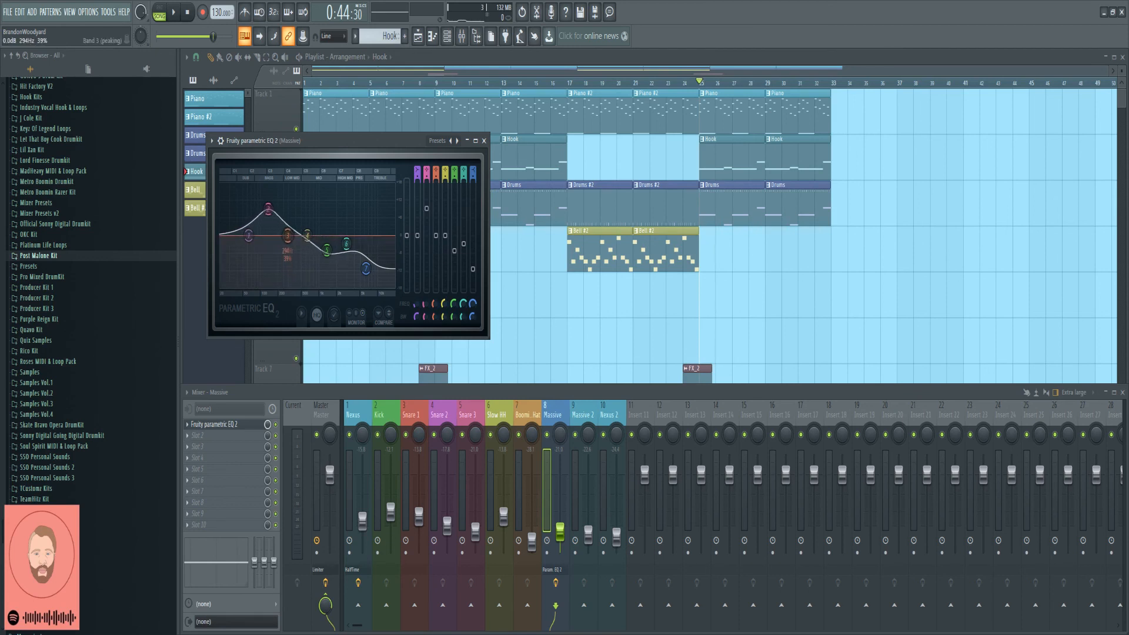
left_click_drag(249, 237, 253, 266)
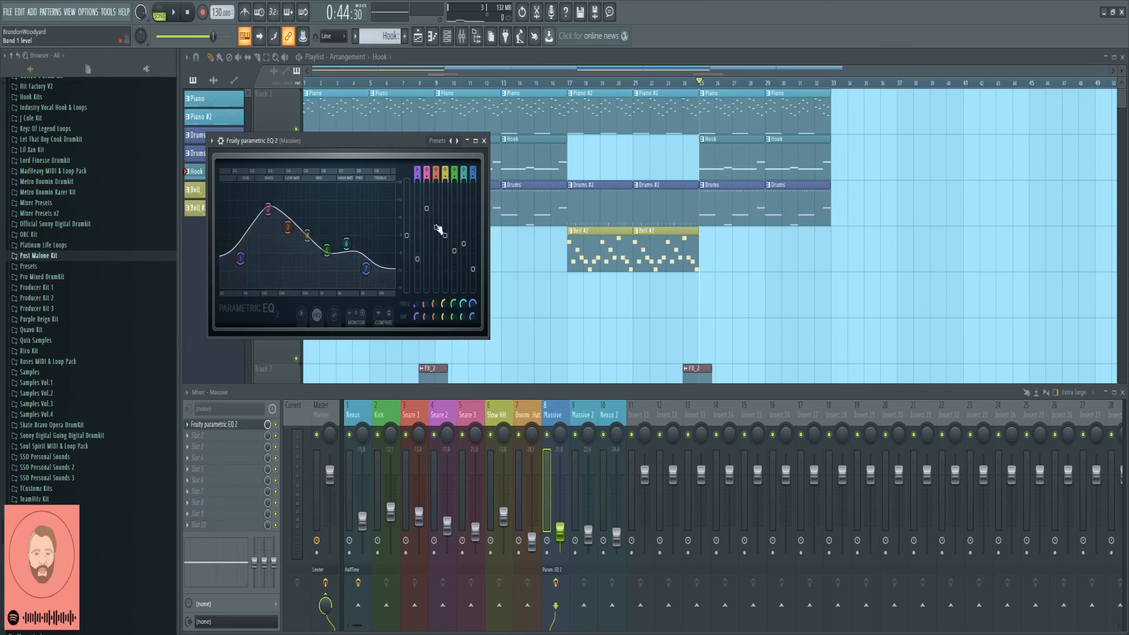
Step: While playing the hook, lower band 2 slightly, cut bands 4, 5 and 6 further, and close the EQ after stopping playback
left_click(173, 14)
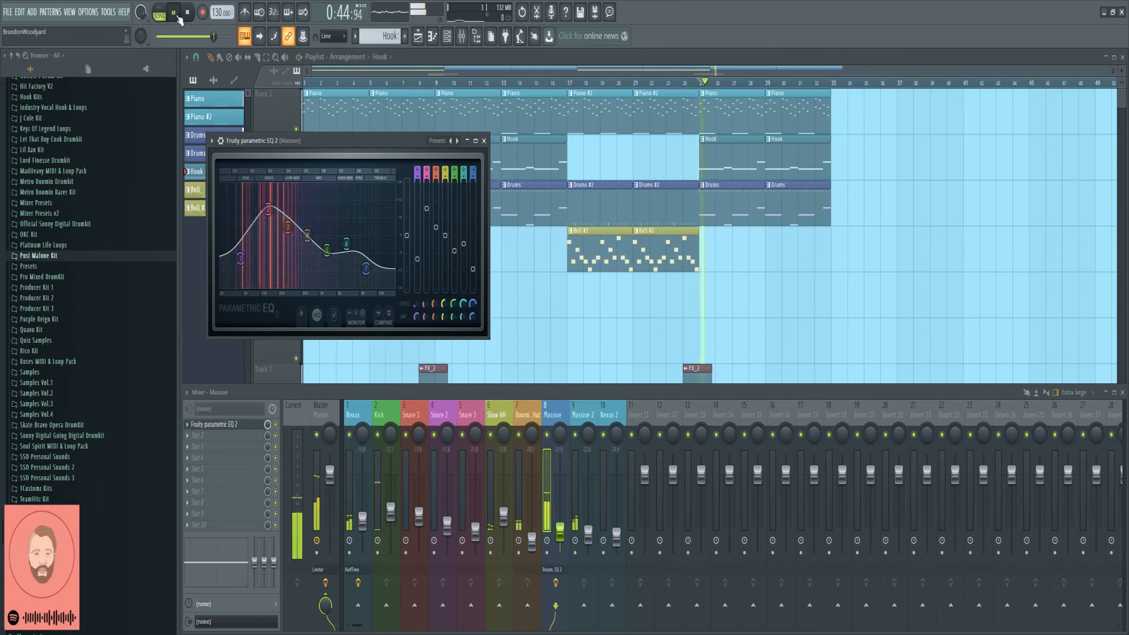
left_click_drag(269, 209, 287, 230)
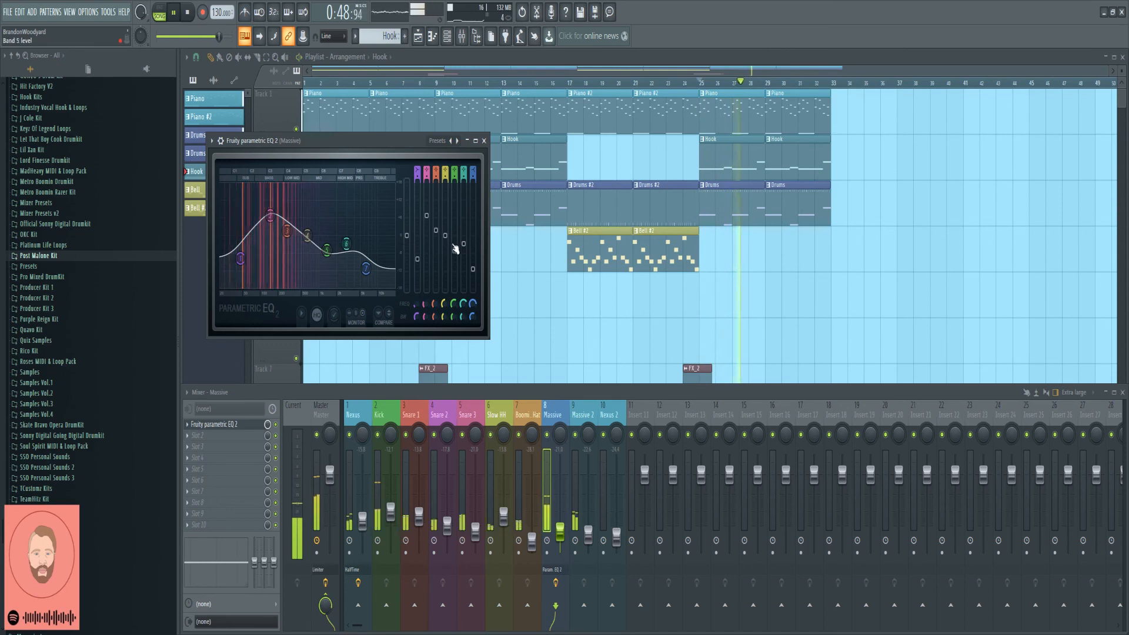
left_click_drag(455, 250, 463, 275)
left_click_drag(447, 237, 447, 248)
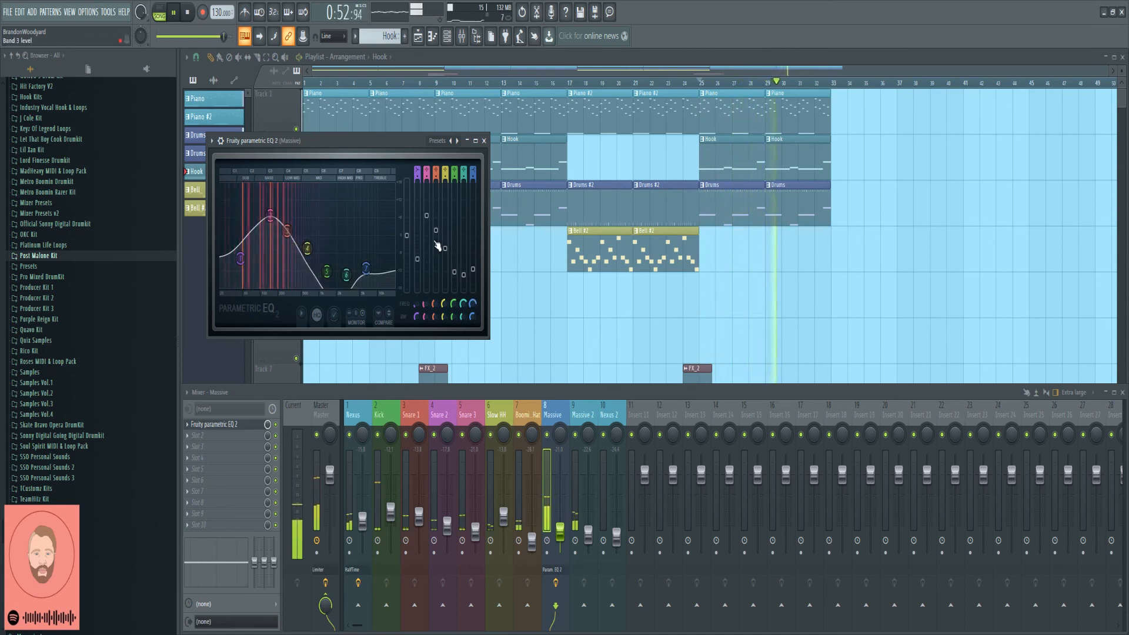
left_click(186, 14)
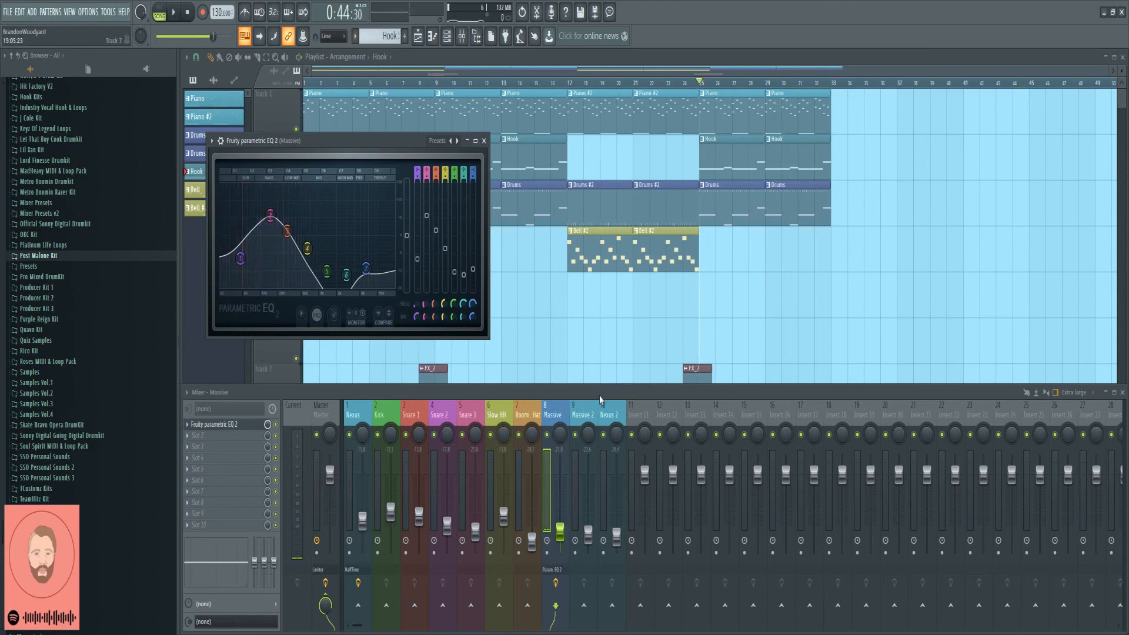
left_click(484, 140)
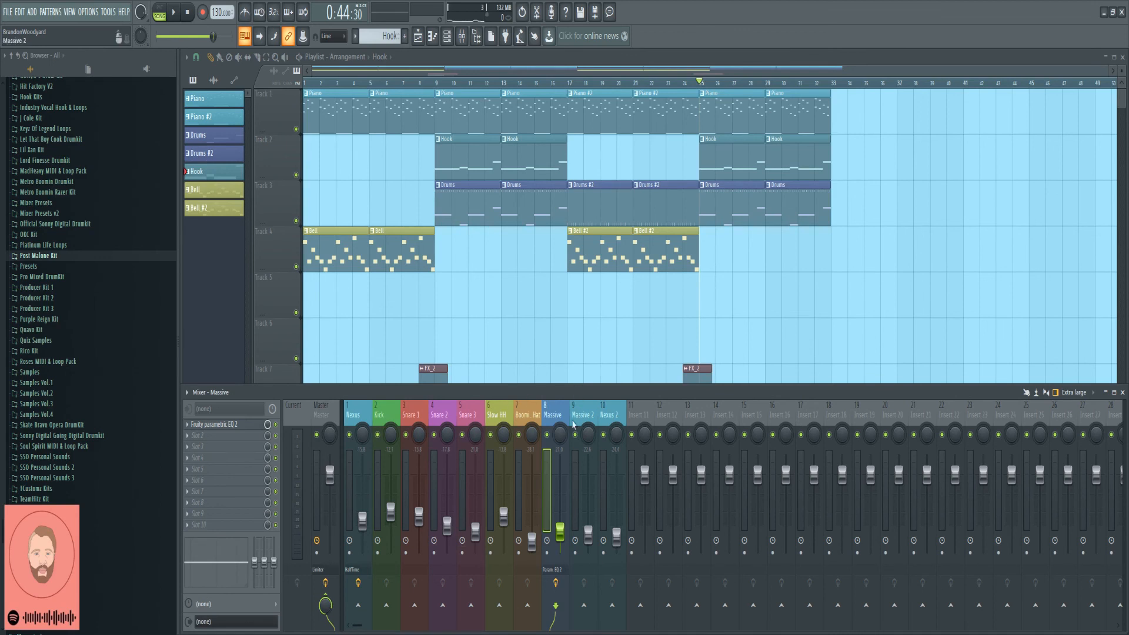
Step: Reopen the Massive EQ at full size, shift bands 2 and 3 lower in frequency with slightly more gain, and raise band 1
left_click(224, 424)
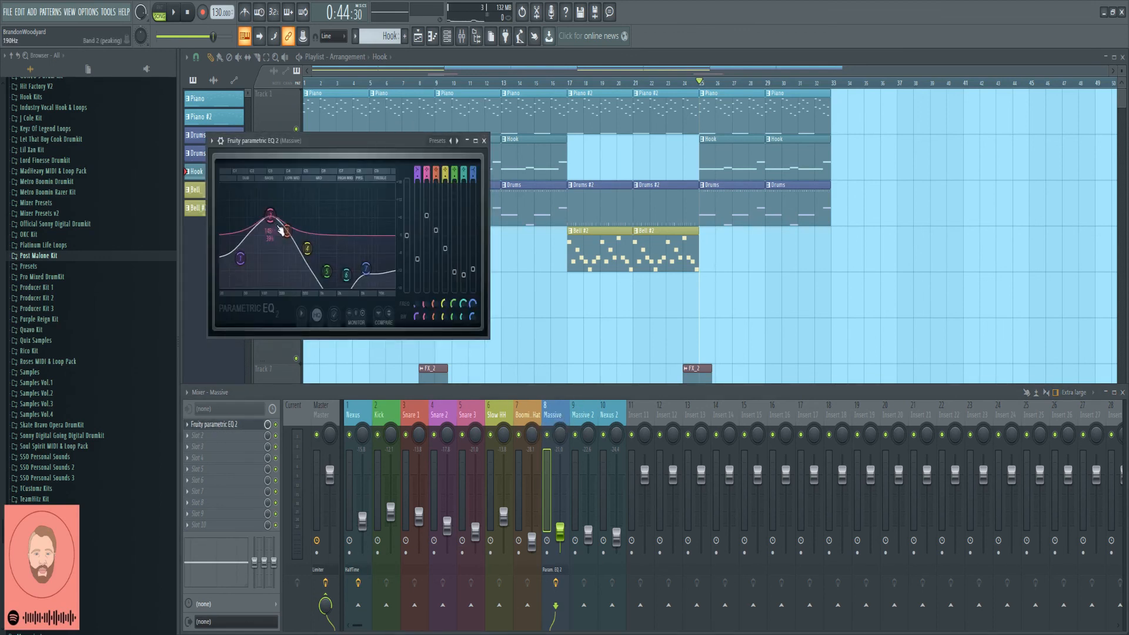
left_click(476, 142)
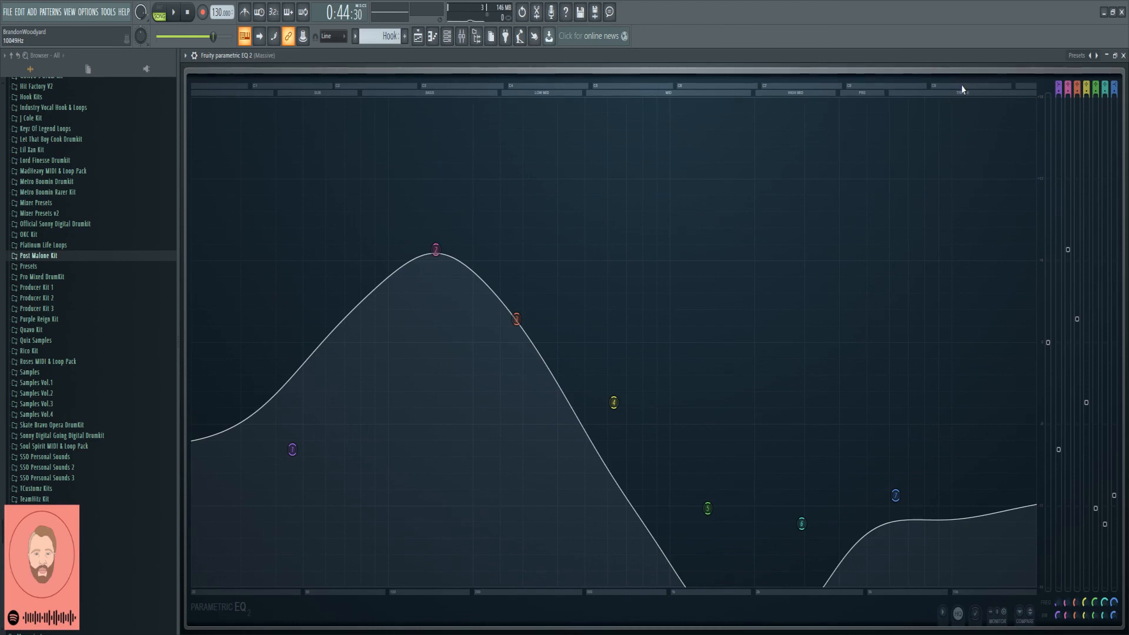
left_click_drag(438, 224, 393, 206)
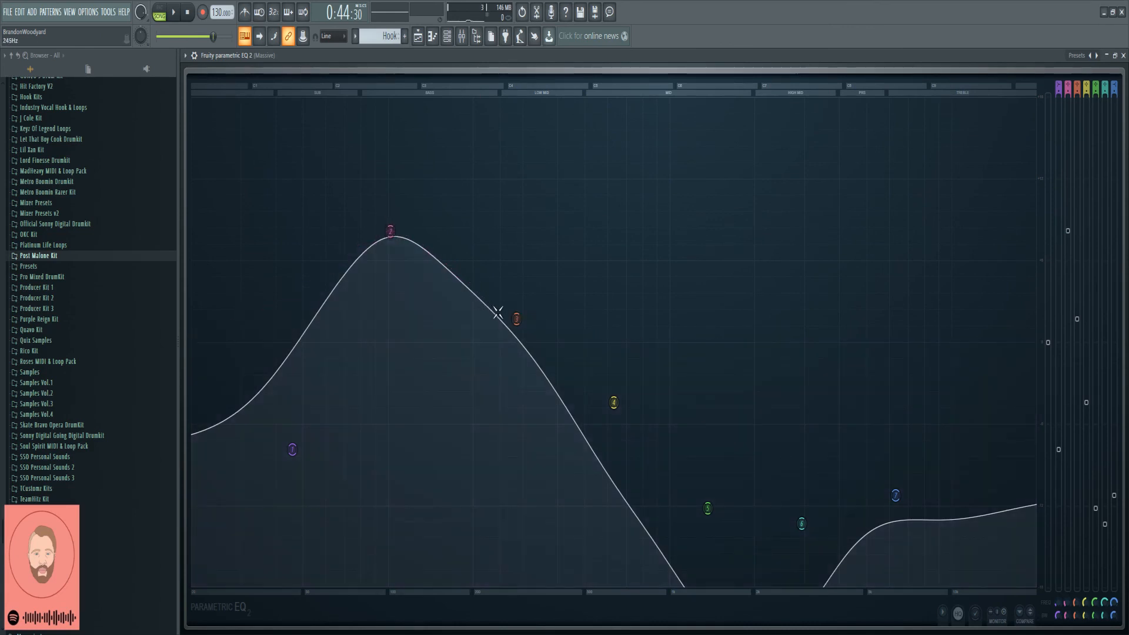
left_click_drag(516, 319, 452, 307)
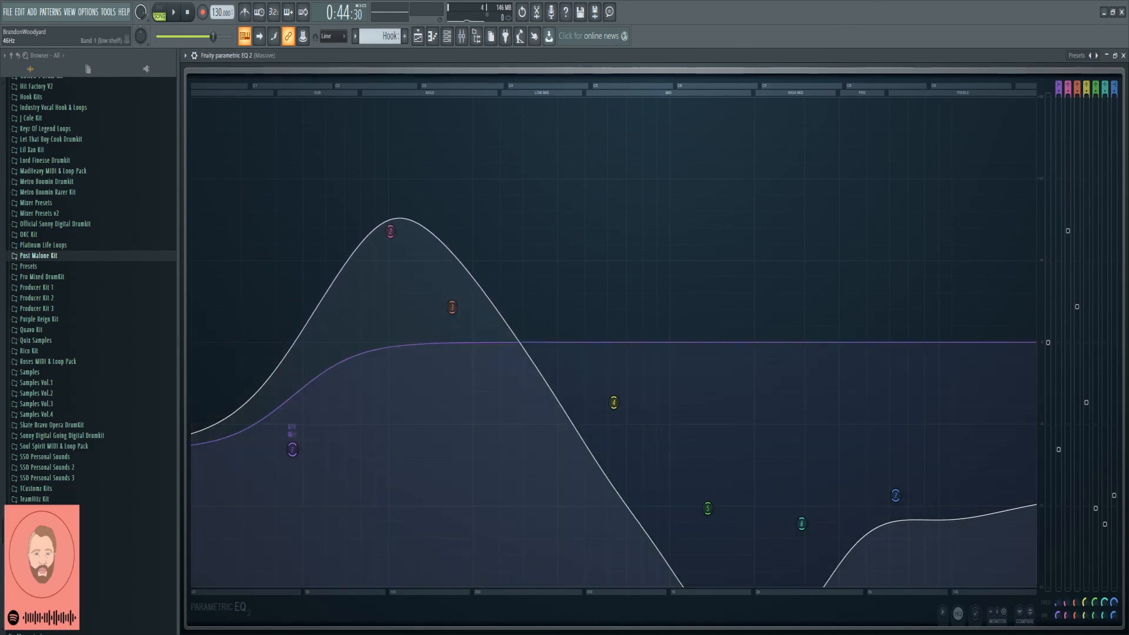
left_click_drag(292, 450, 299, 428)
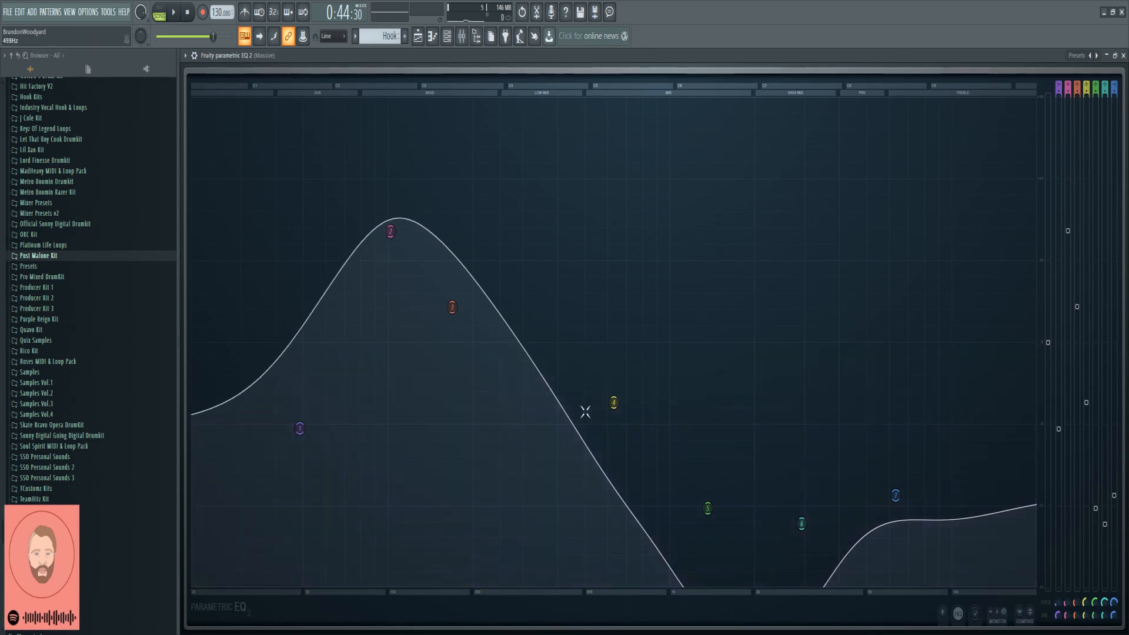
Step: Shift bands 4, 5, 6 and 7 lower in frequency, with band 6 cut at about 1.4 kHz, and audition the result
left_click_drag(614, 403, 554, 422)
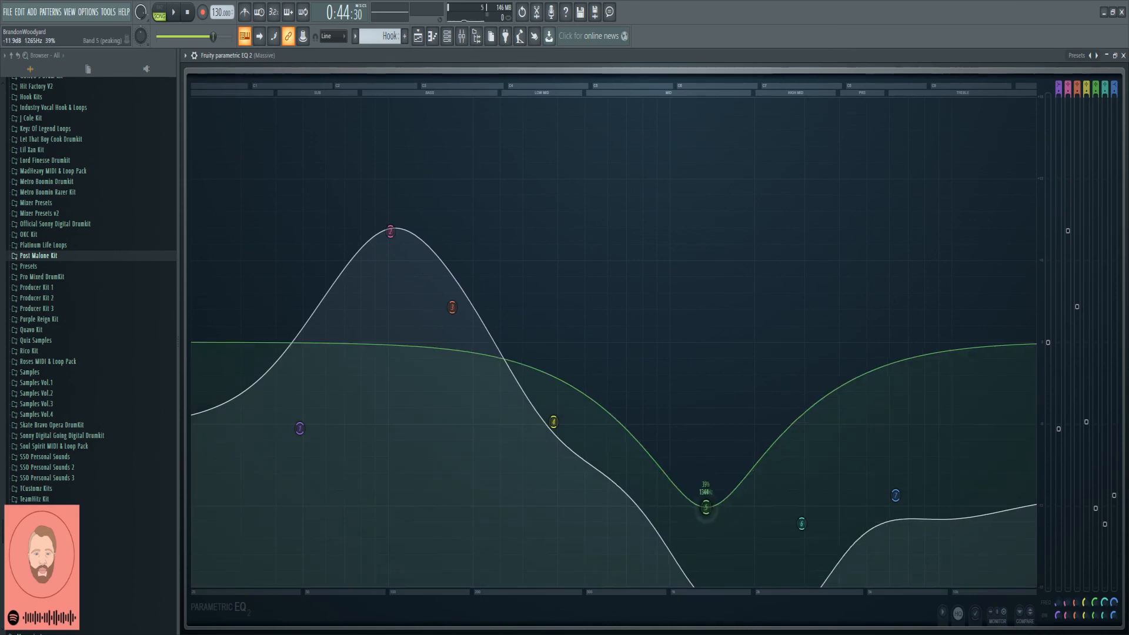
left_click_drag(705, 507, 581, 449)
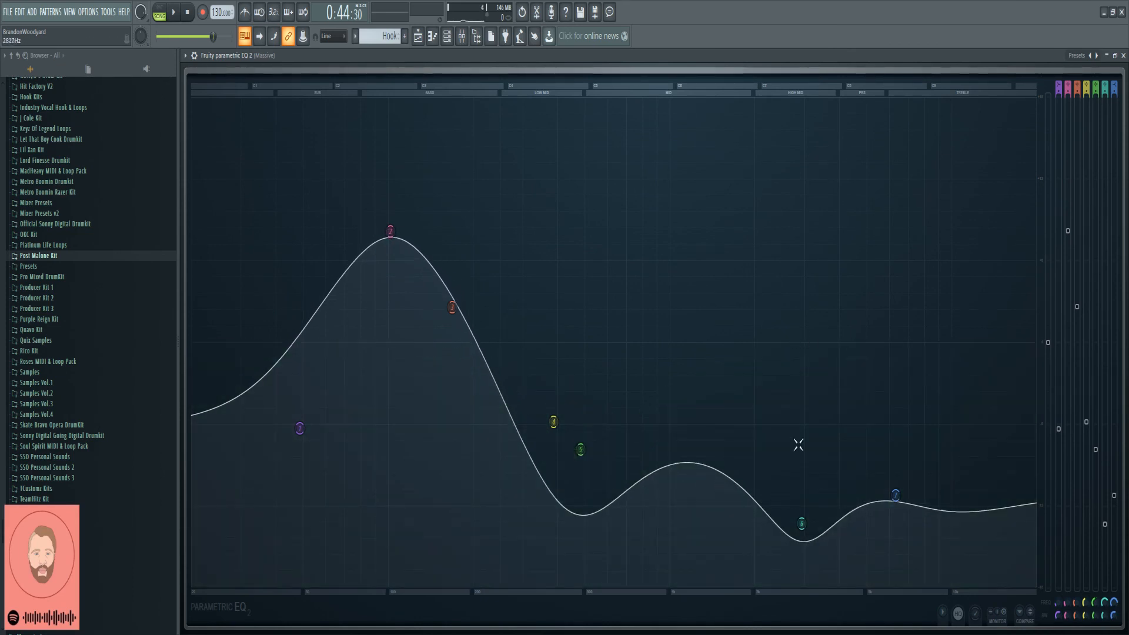
left_click_drag(801, 524, 714, 530)
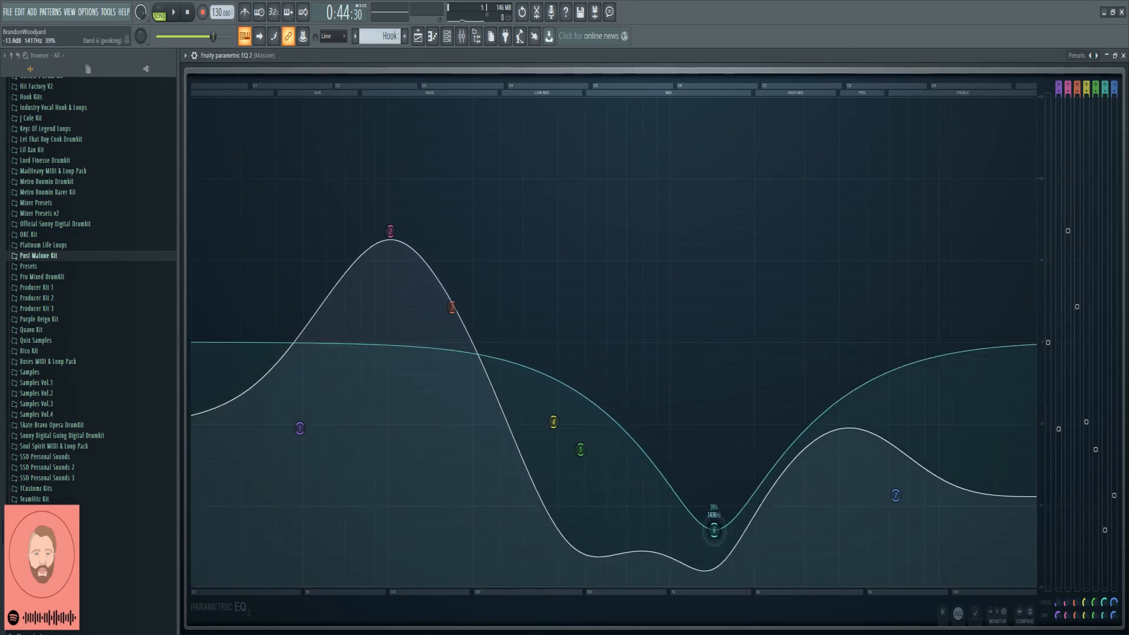
left_click_drag(896, 495, 778, 554)
key("space")
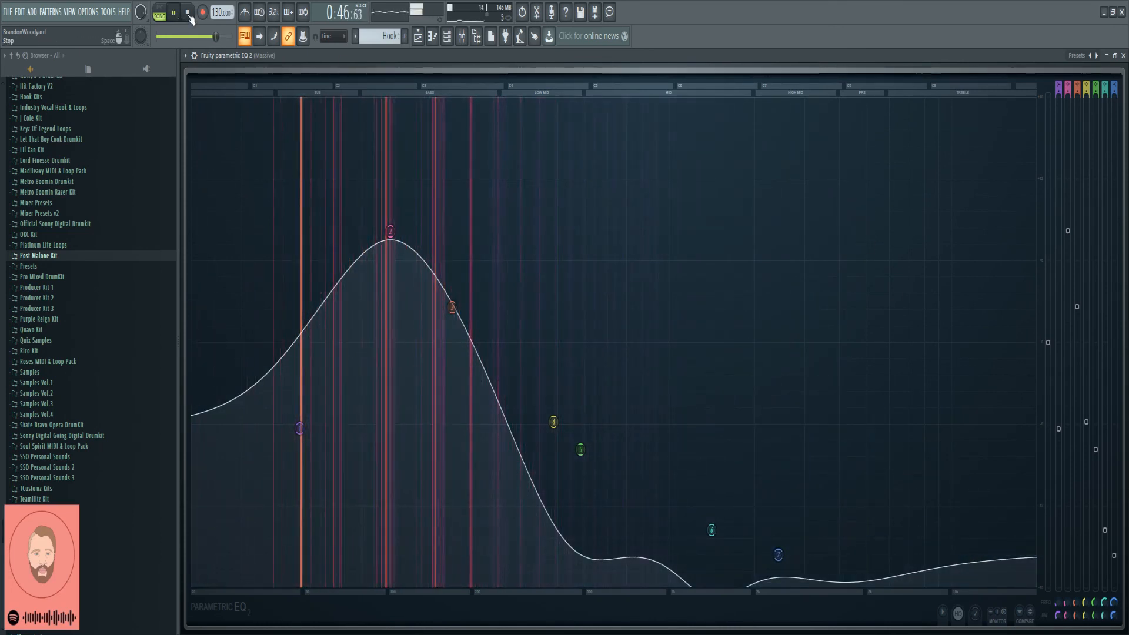
left_click(187, 12)
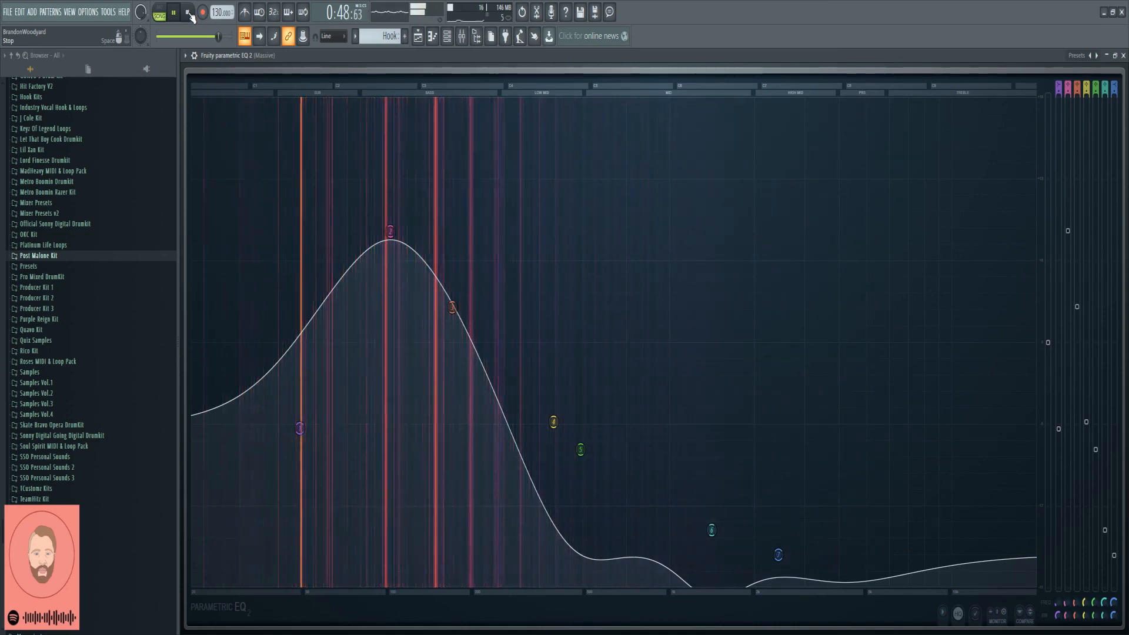
Step: Lower the Massive 2 mixer fader slightly and return to the playlist
left_click(471, 38)
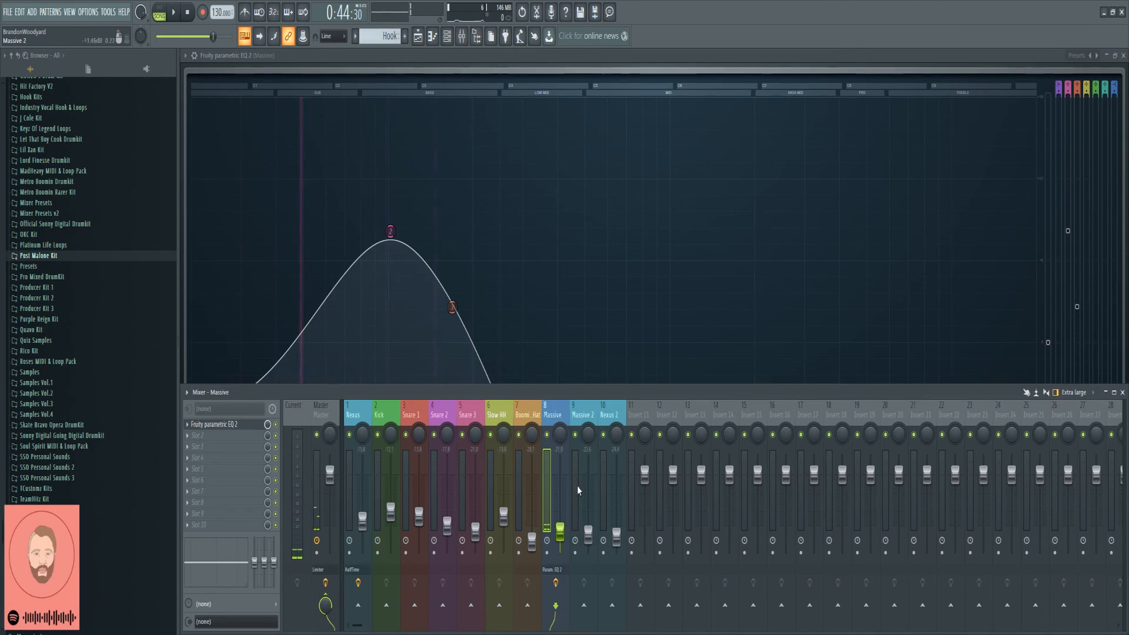
left_click_drag(591, 532, 588, 538)
left_click(417, 33)
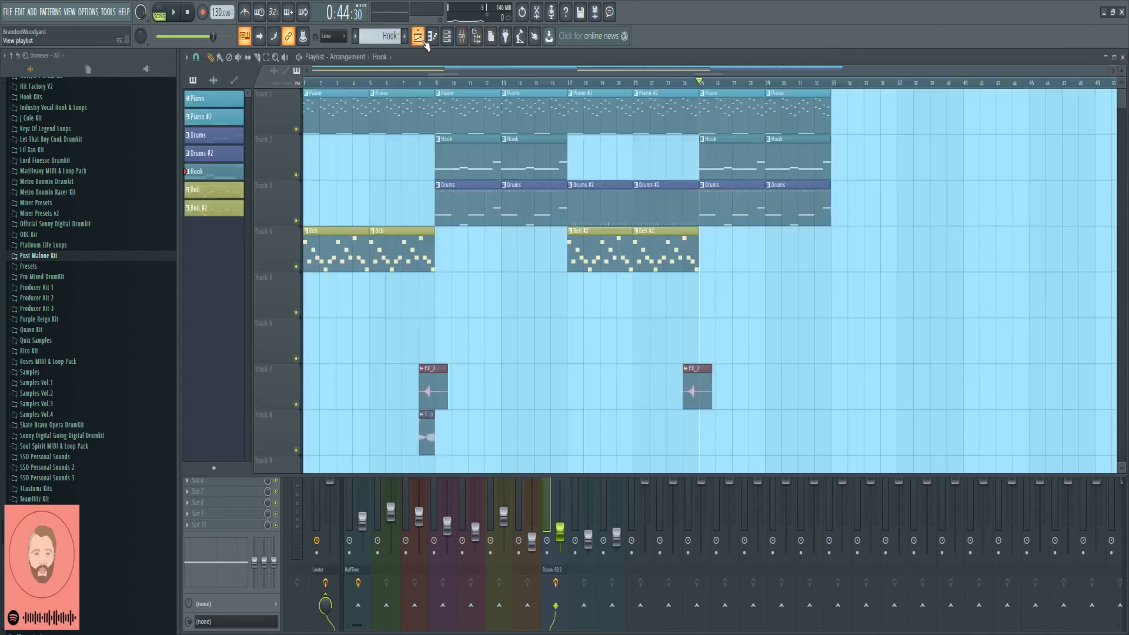